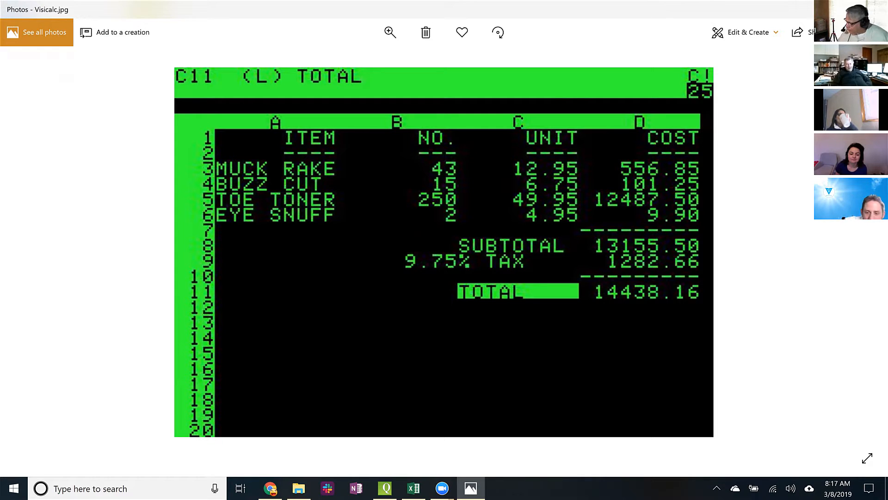
# Close the VisiCalc image, and view Binomial Theorem.png and 12 New Subscribers.jpg from the Images folder
pyautogui.click(875, 8)
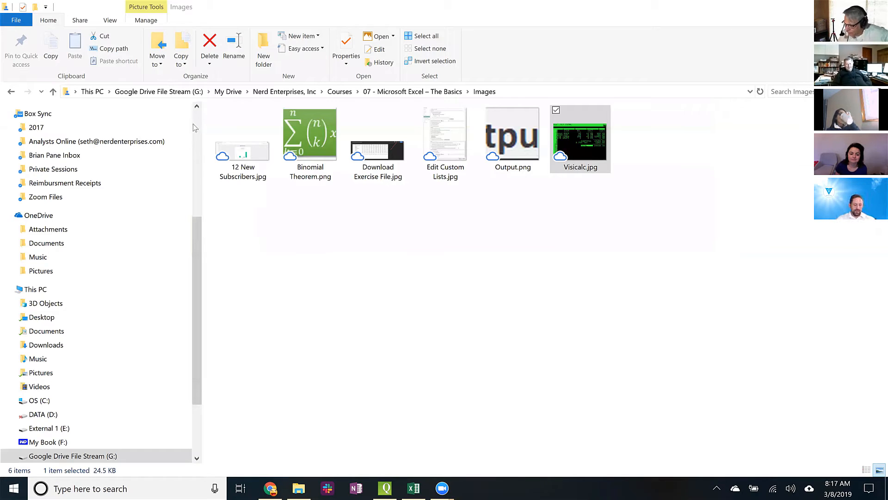
pyautogui.doubleClick(317, 132)
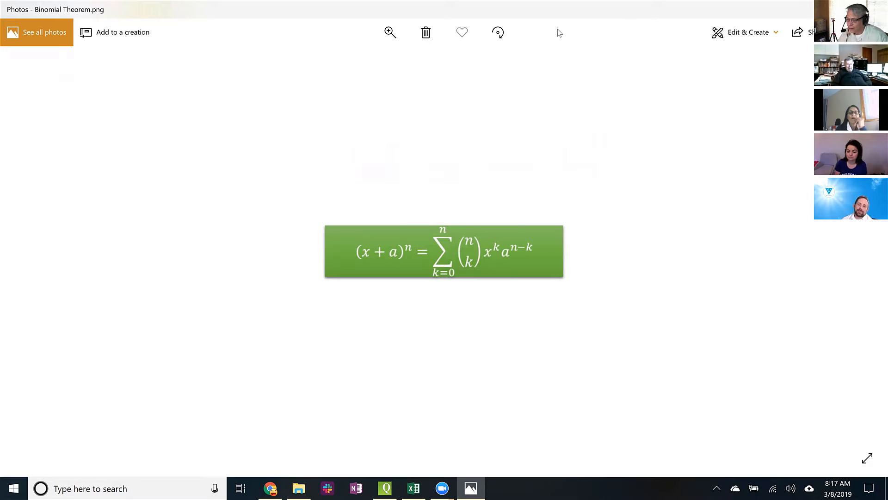
pyautogui.moveTo(560, 13); pyautogui.dragTo(558, 32)
pyautogui.click(804, 27)
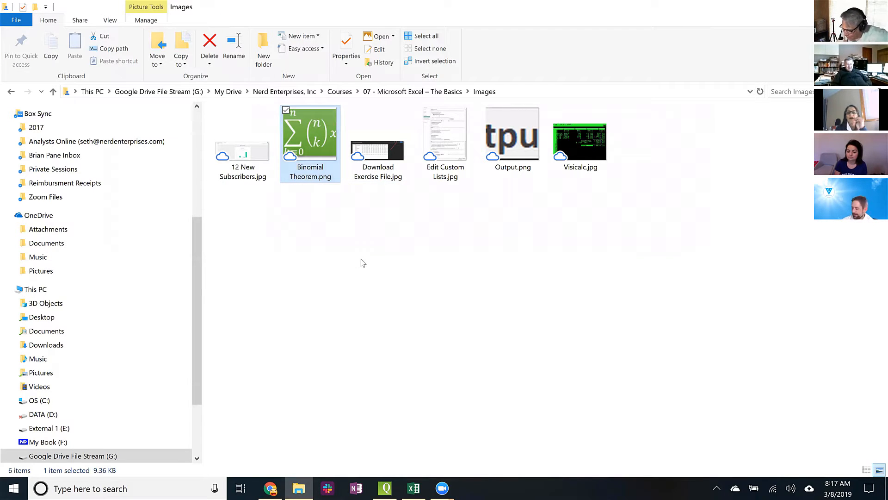
pyautogui.doubleClick(249, 152)
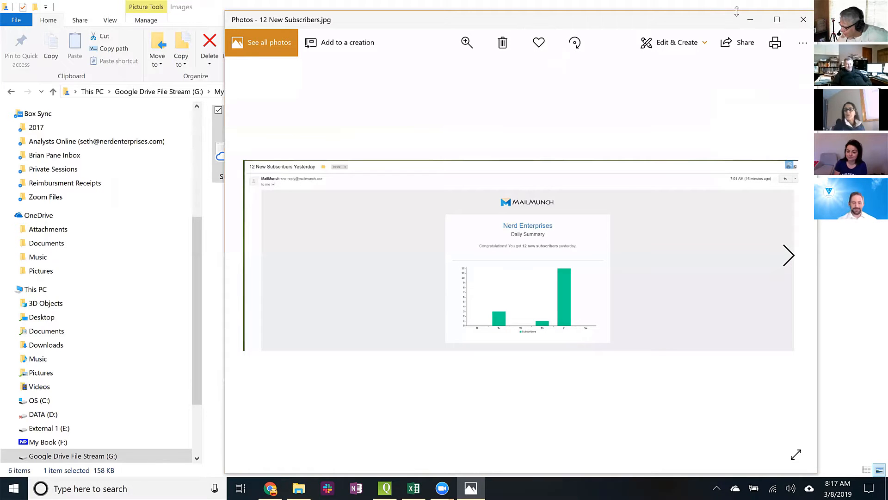
pyautogui.click(807, 23)
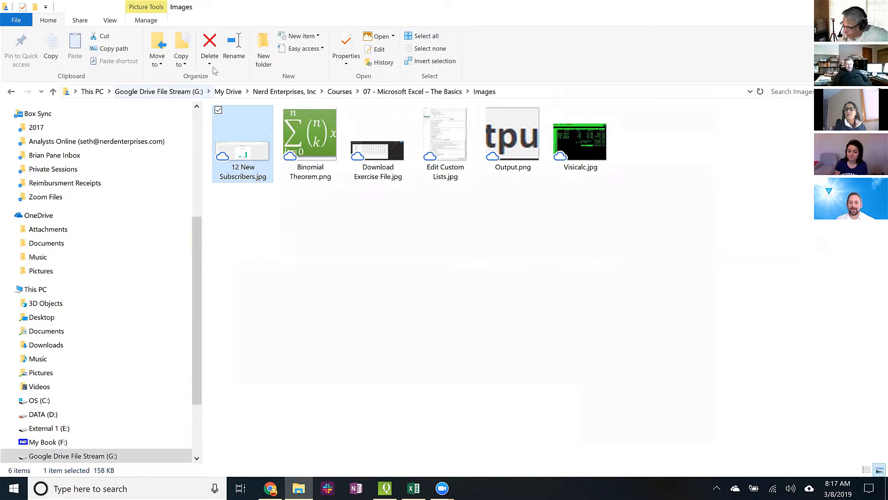
# Return to the 07 - Microsoft Excel – The Basics course folder and open us-500.csv in Excel
pyautogui.click(412, 91)
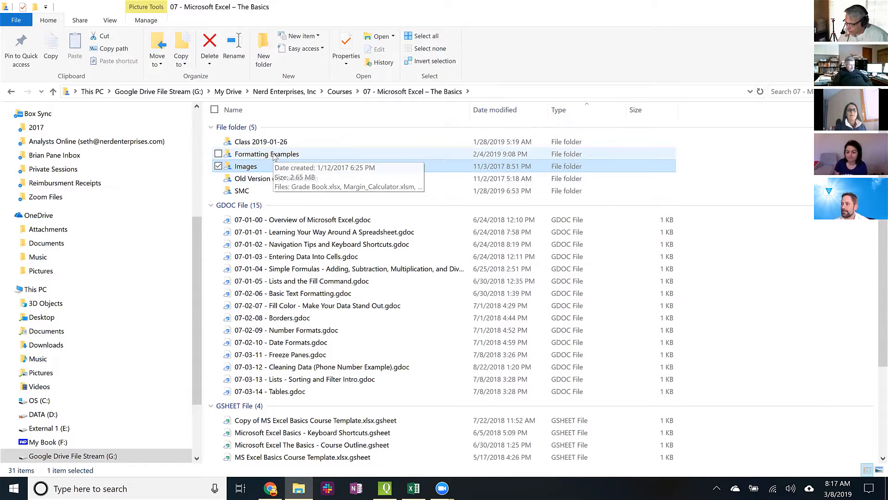
pyautogui.doubleClick(253, 192)
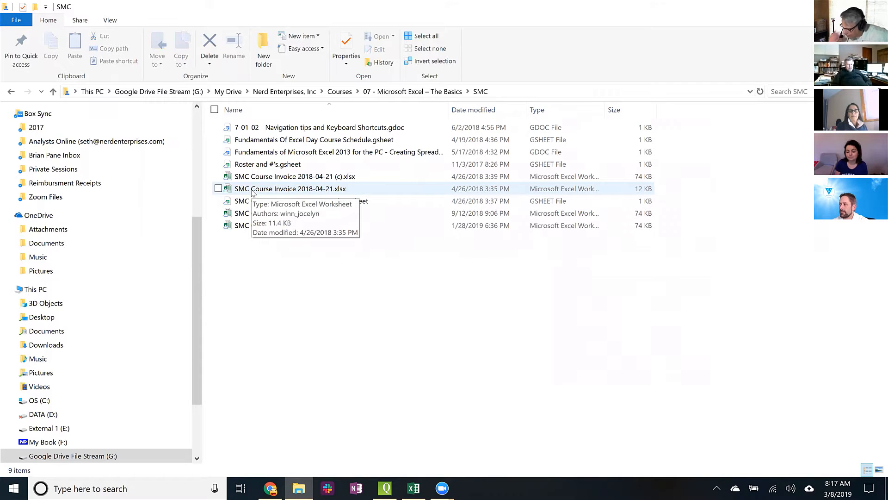
pyautogui.click(414, 91)
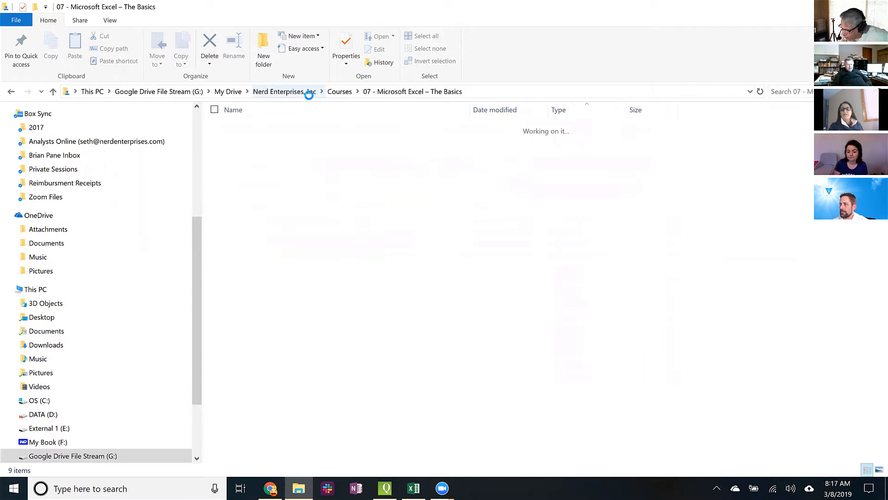
pyautogui.click(339, 92)
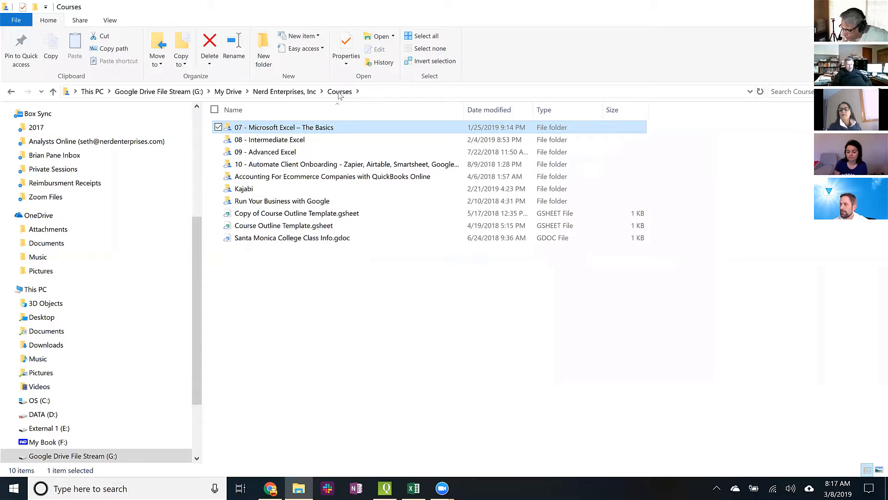
pyautogui.doubleClick(292, 132)
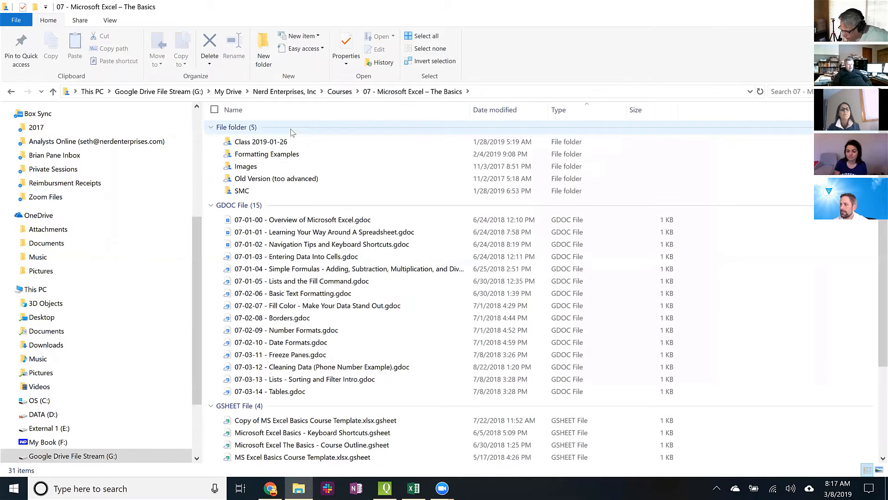
pyautogui.scroll(-3, 333, 262)
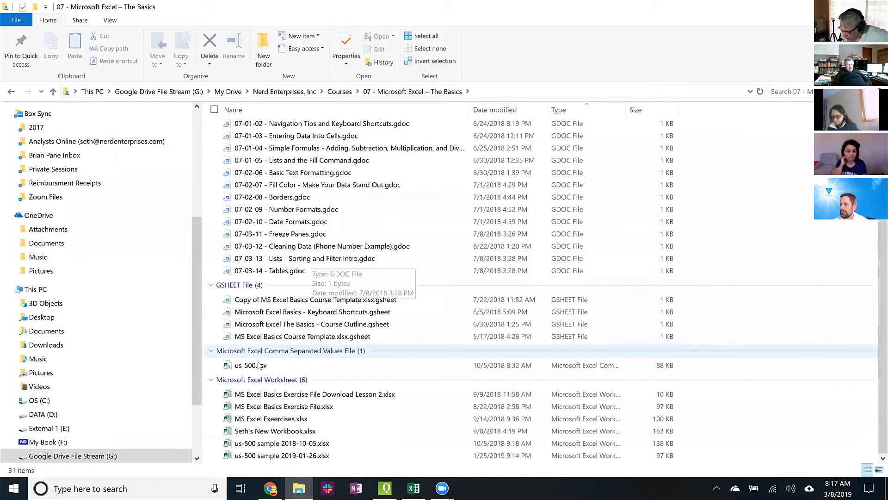
pyautogui.click(257, 366)
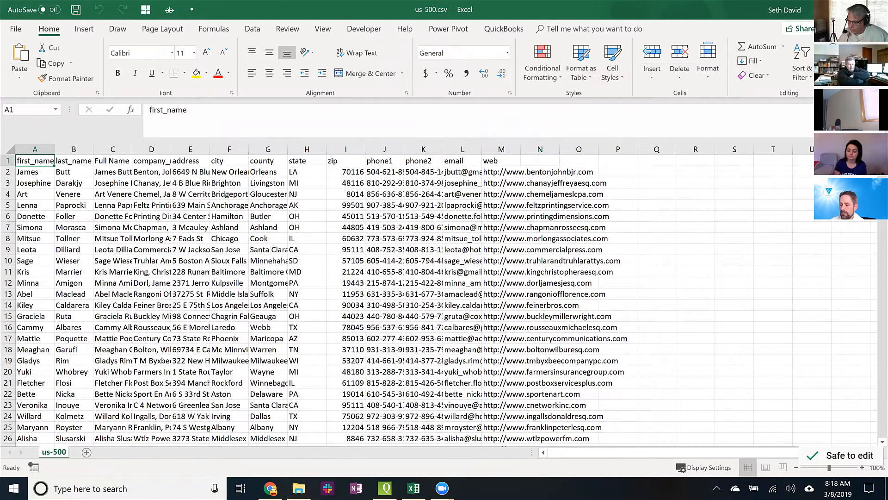
# Begin saving a copy of the file as an Excel Workbook (*.xlsx) and open the full Save As dialog
pyautogui.click(17, 29)
pyautogui.click(43, 186)
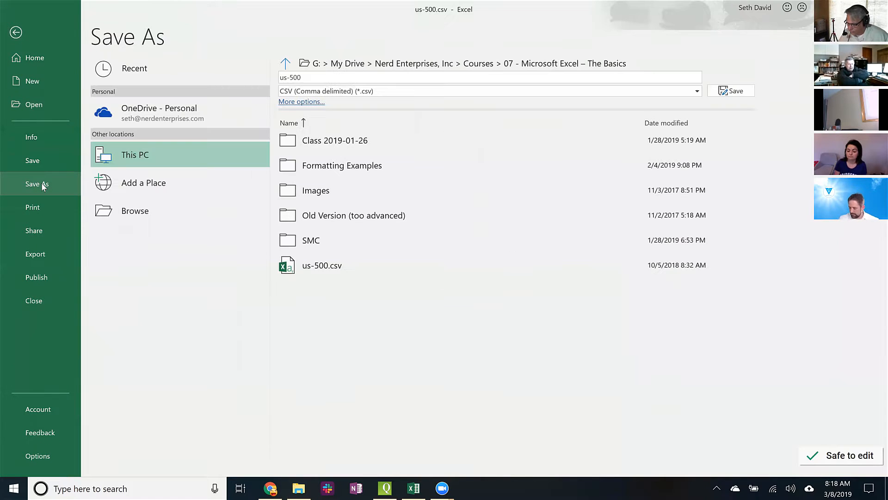
pyautogui.click(322, 92)
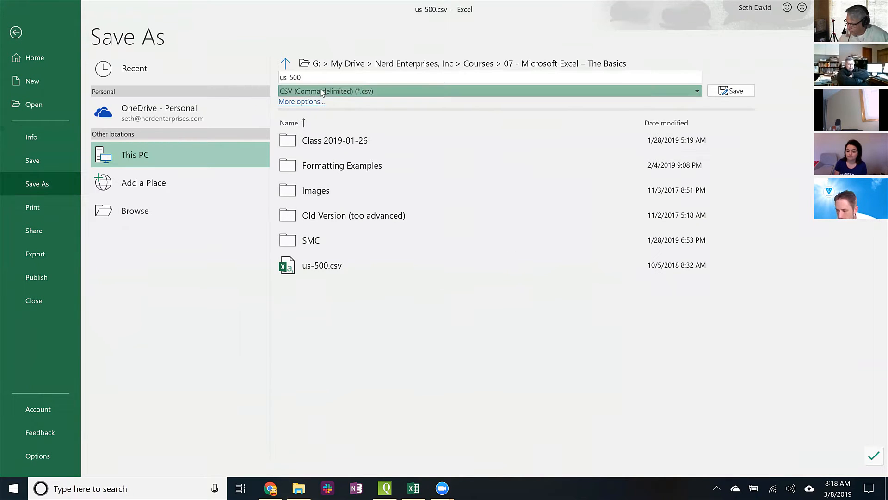
pyautogui.click(319, 103)
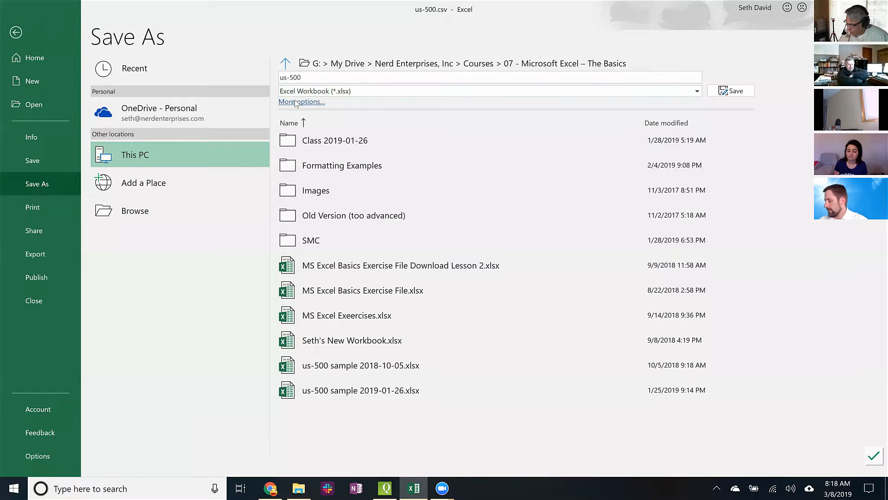
pyautogui.click(296, 102)
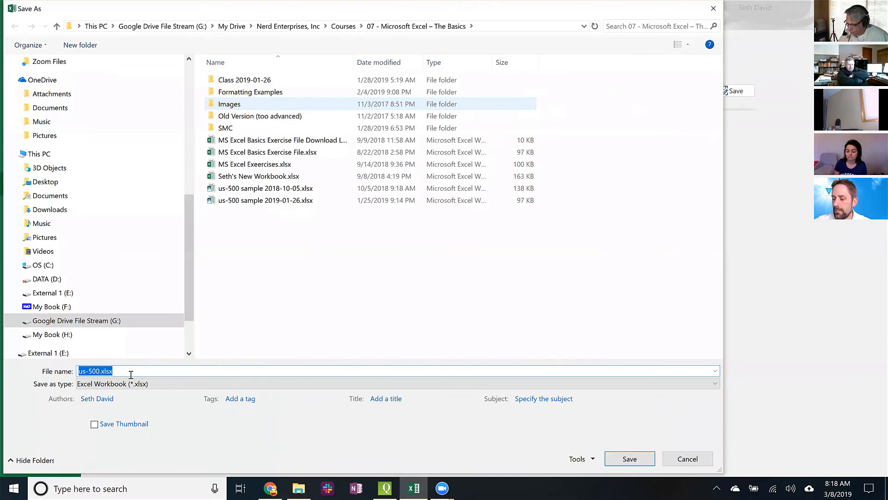
# Name the copy us-500 sample 2019-03-08.xlsx, based on the existing 2019-01-26 file name, and save it
pyautogui.click(99, 371)
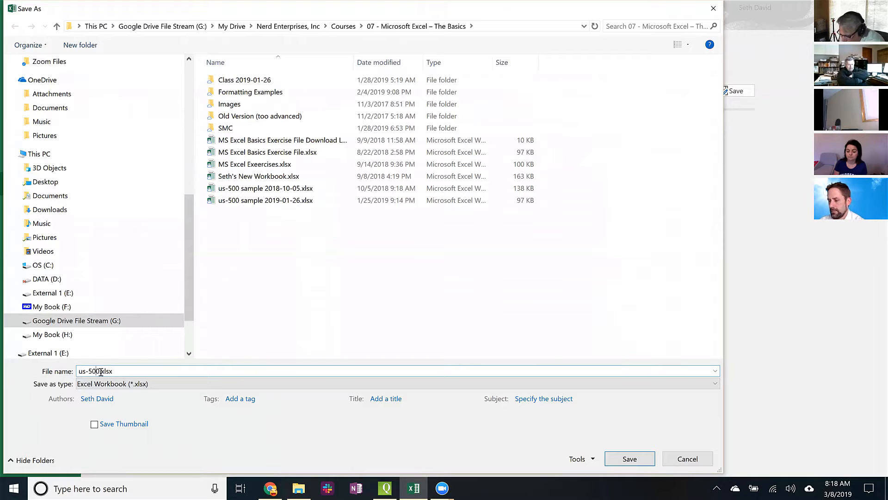
pyautogui.click(263, 203)
pyautogui.rightClick(263, 202)
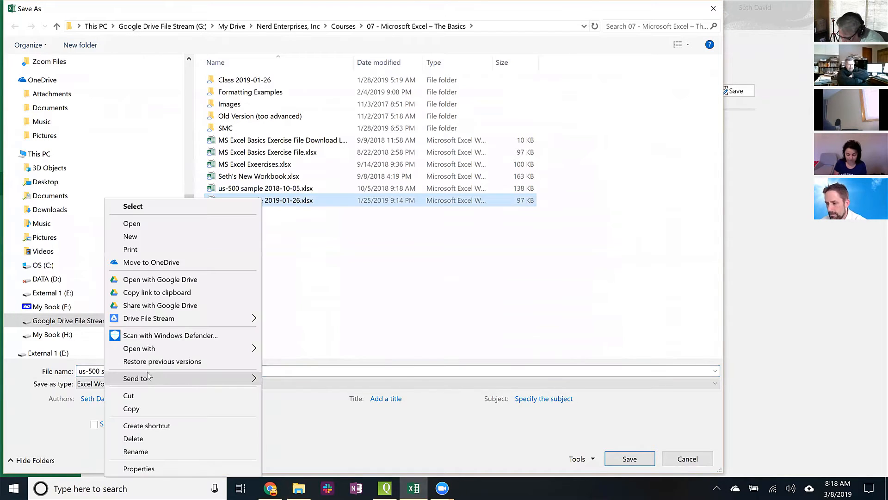
pyautogui.click(100, 370)
pyautogui.click(141, 371)
pyautogui.moveTo(142, 371); pyautogui.dragTo(160, 371)
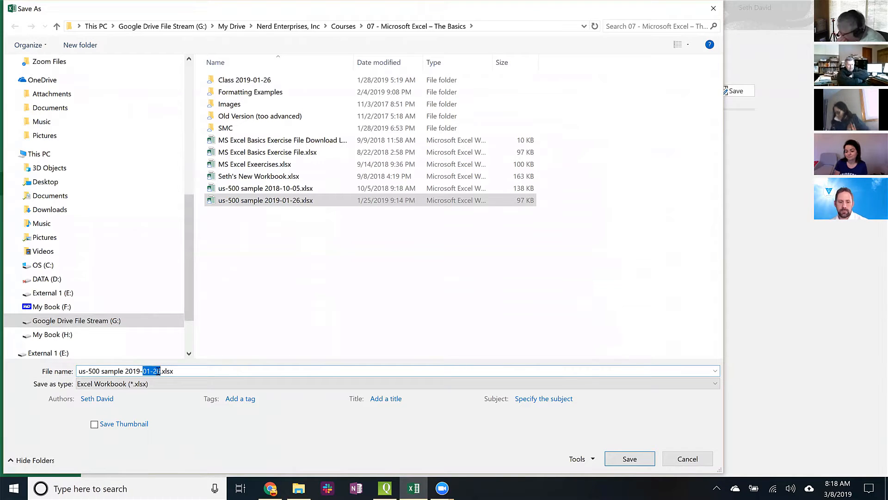
pyautogui.write('03-0')
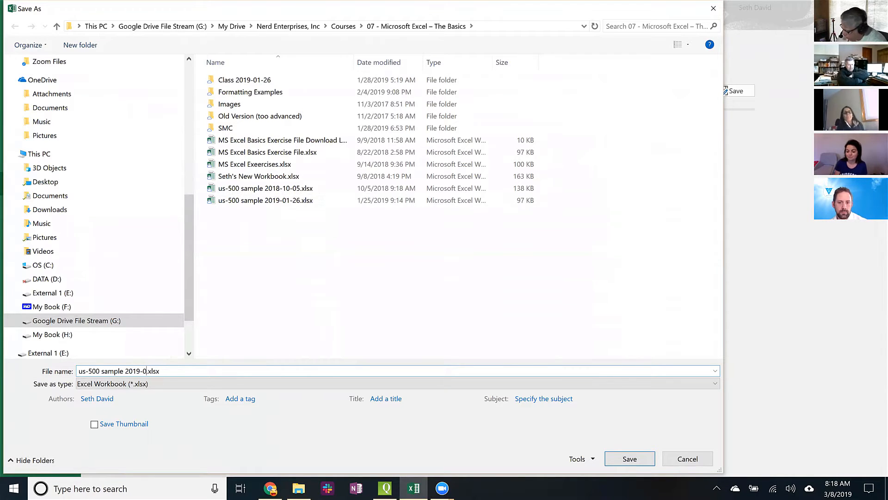
pyautogui.write('8')
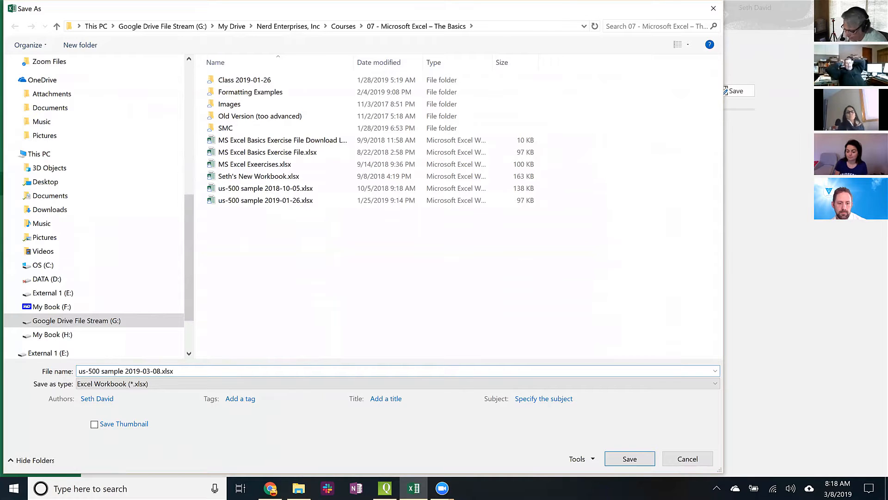
pyautogui.press('Return')
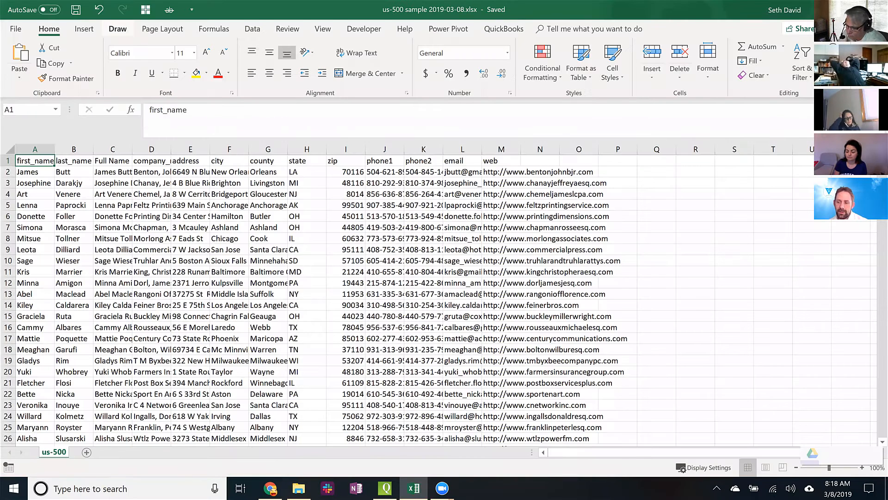
# Select the whole us-500 sheet and autofit all column widths to their contents
pyautogui.click(10, 148)
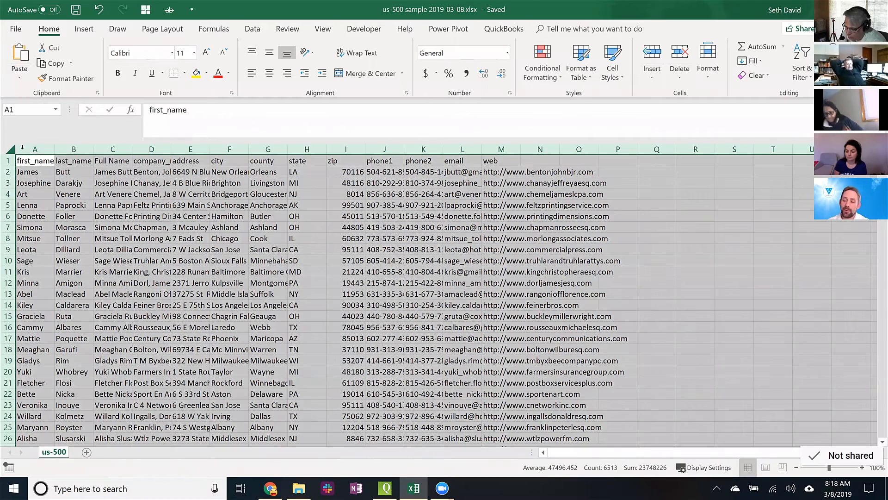
pyautogui.doubleClick(53, 152)
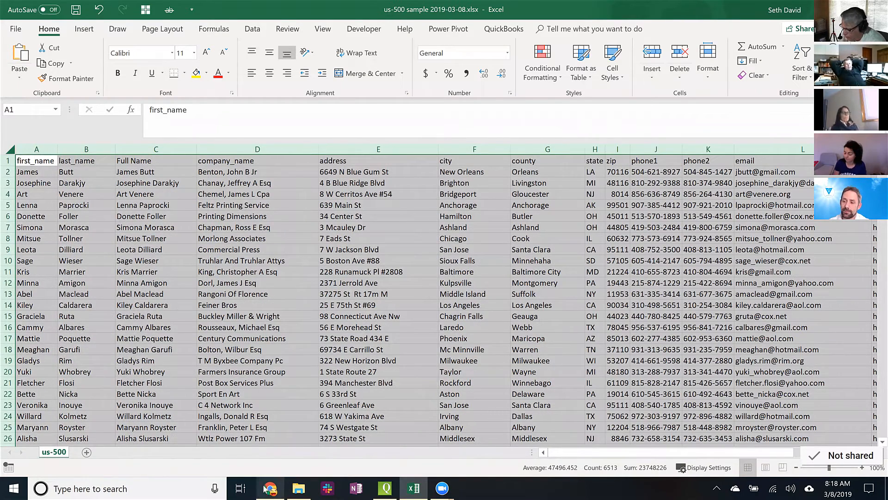
# Switch to Chrome to check the comments on the Facebook page's live video, and return to the Excel workbook
pyautogui.click(270, 488)
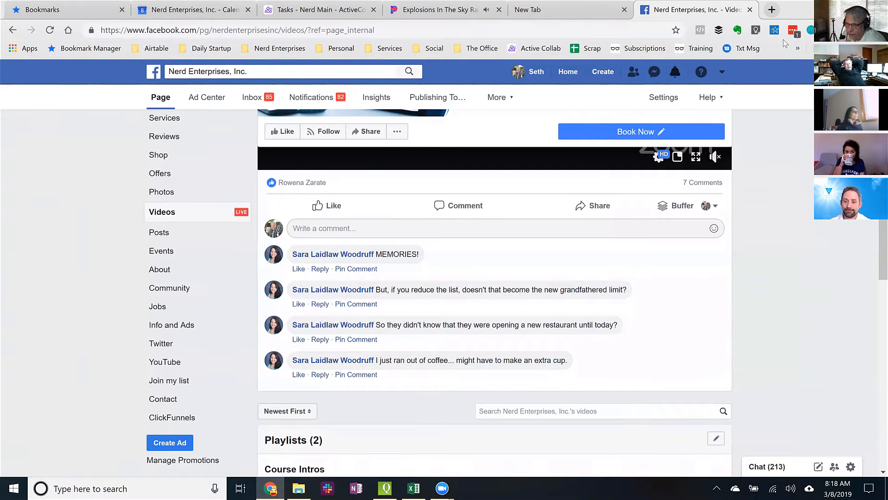
pyautogui.hotkey('alt', 'Tab')
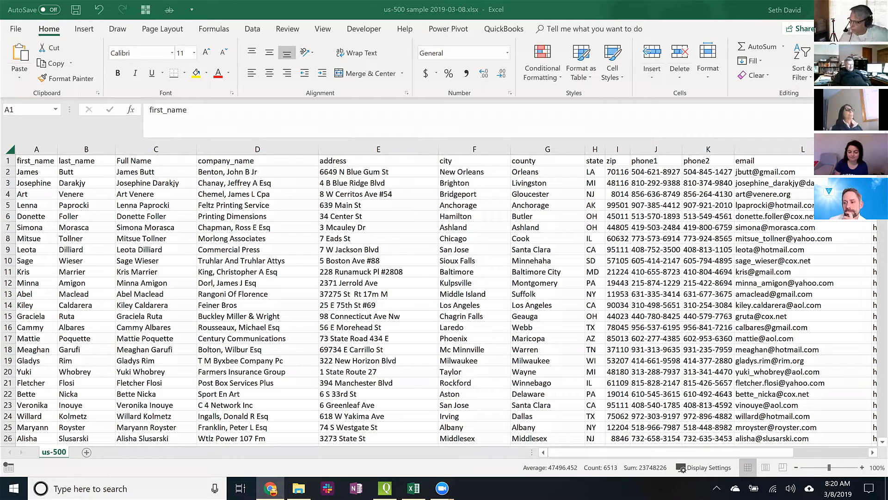
pyautogui.click(94, 163)
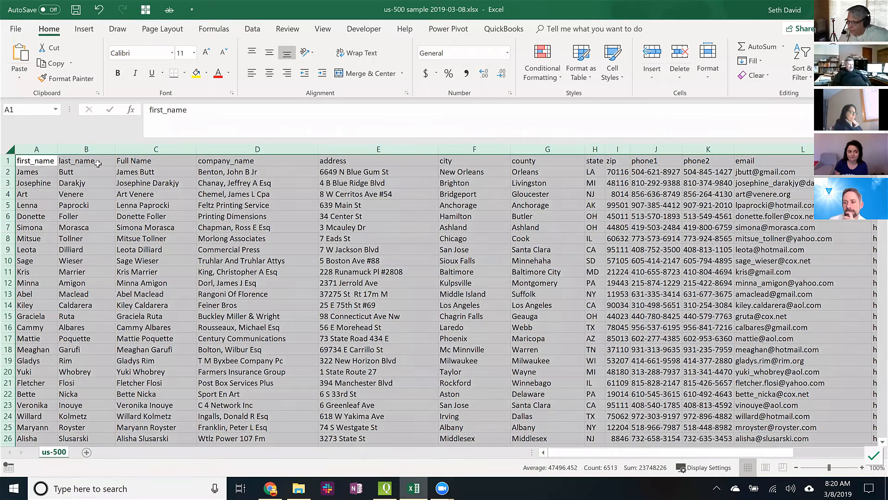
# Add a note to cell A2 reading "This is a note"
pyautogui.click(41, 165)
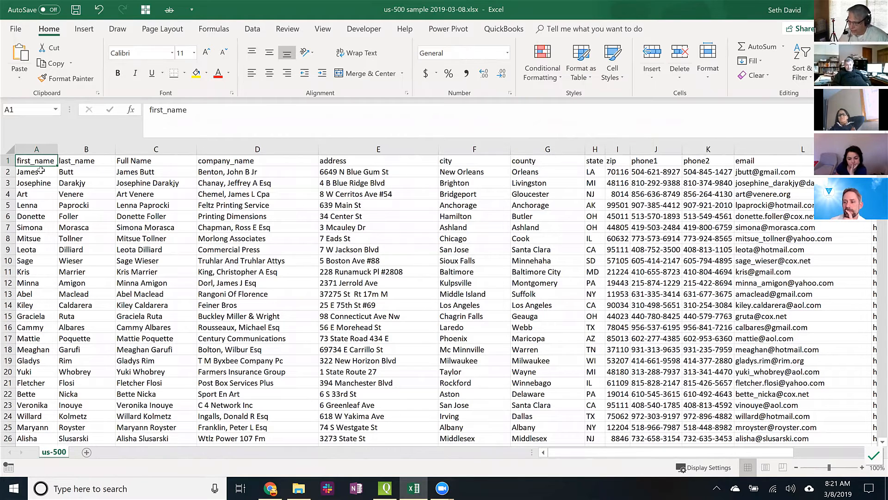
pyautogui.click(42, 170)
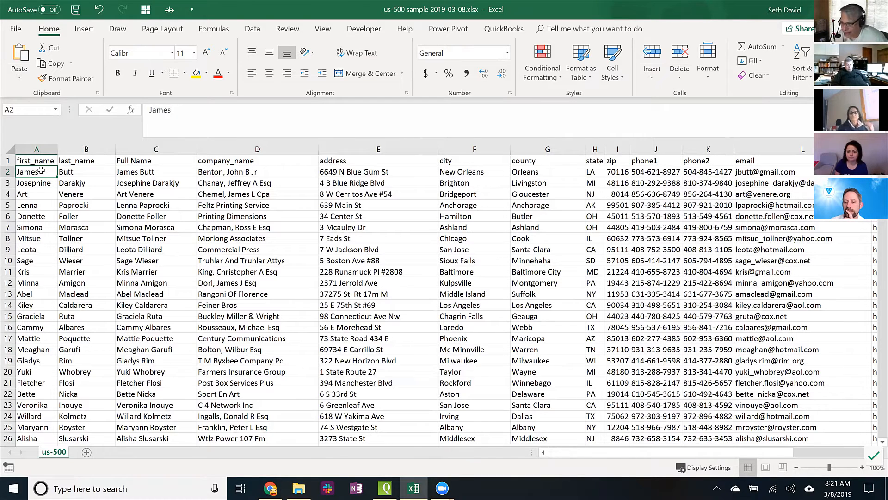
pyautogui.rightClick(41, 171)
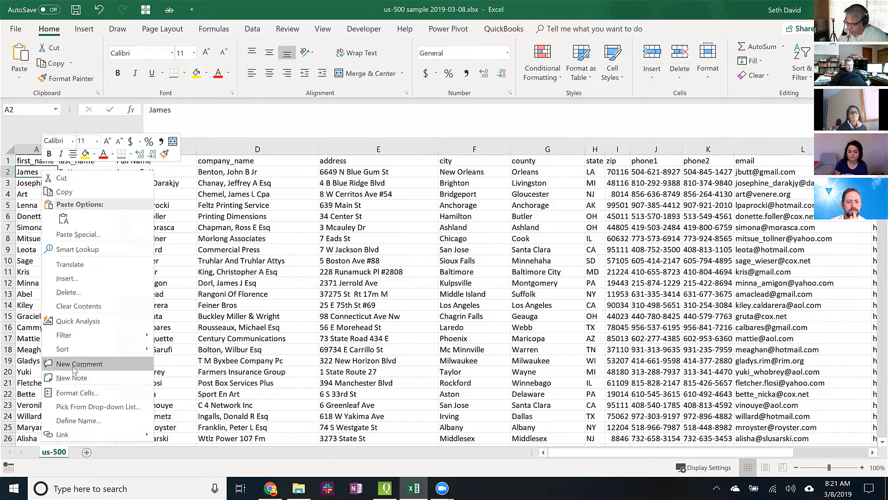
pyautogui.click(71, 380)
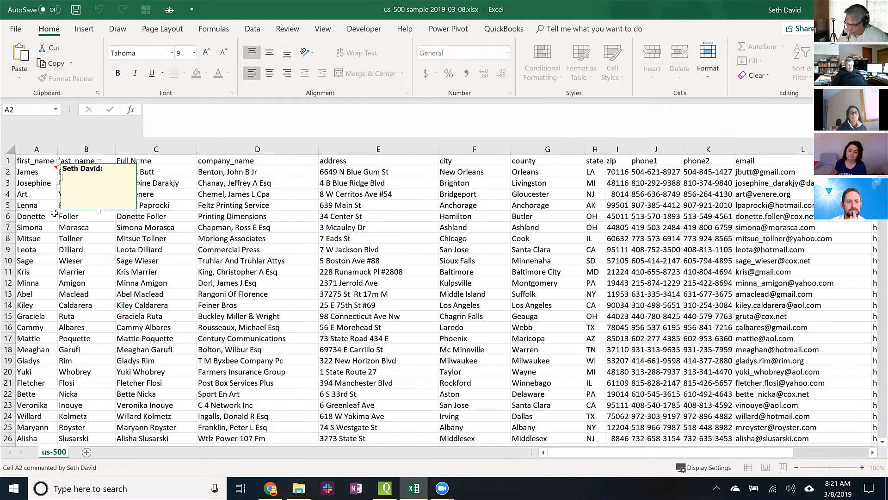
pyautogui.click(88, 185)
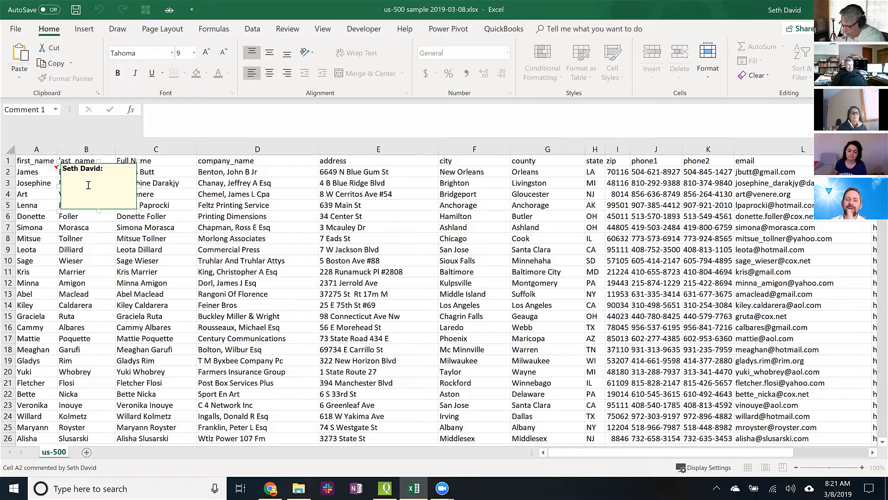
pyautogui.write('This is a note')
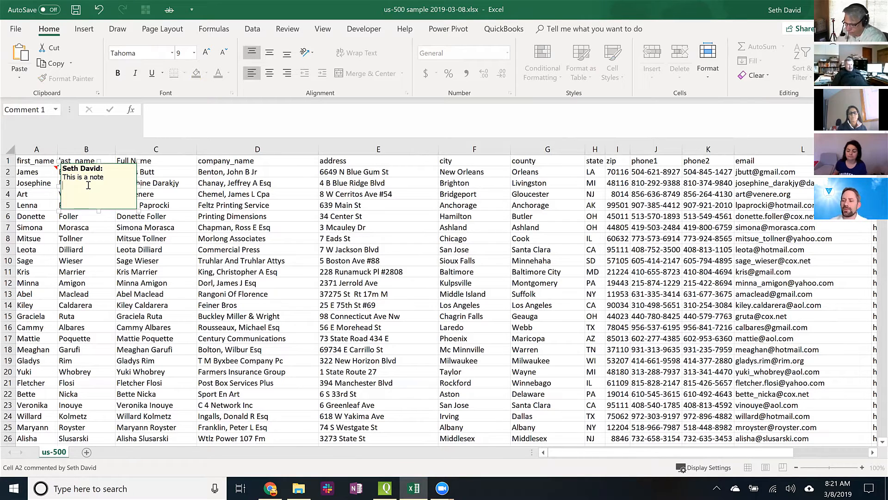
# Post a threaded comment on cell A3 that starts with a colleague's first name and continues "Please do all of my work for me."
pyautogui.click(39, 183)
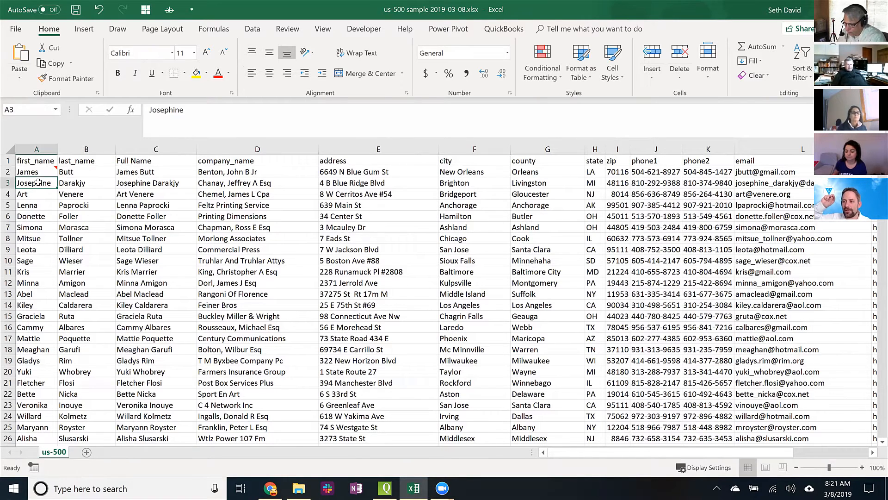
pyautogui.rightClick(38, 183)
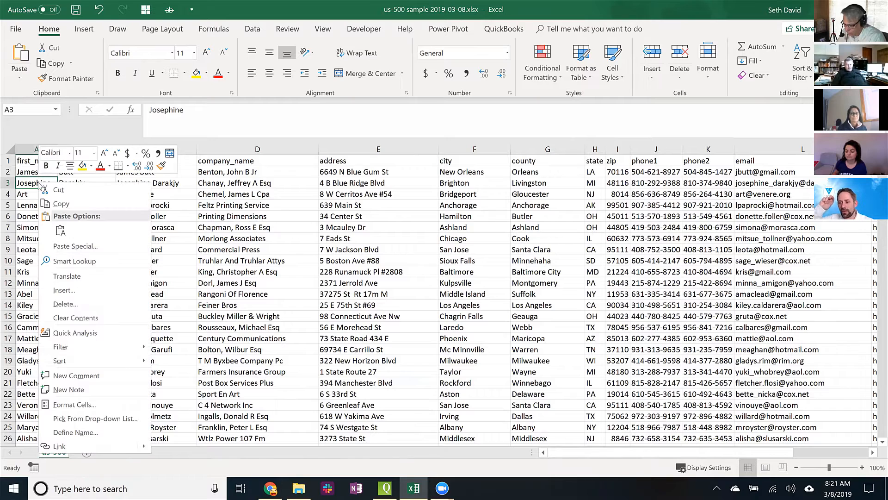
pyautogui.click(76, 376)
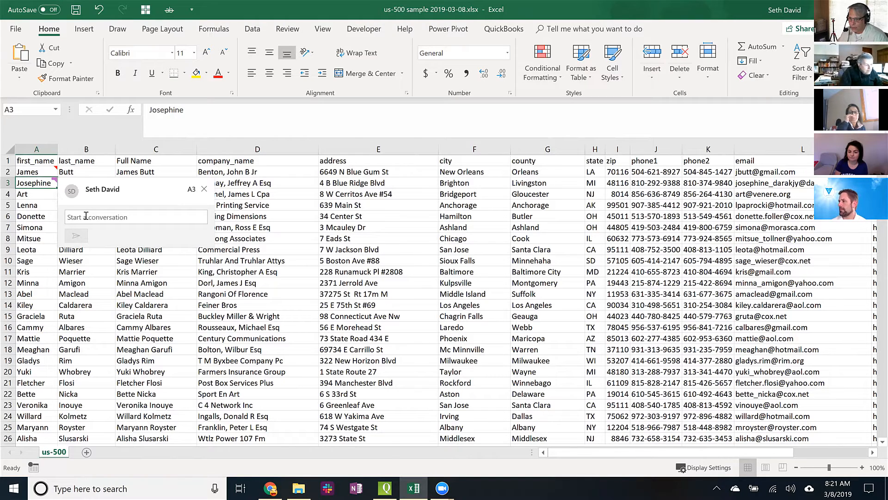
pyautogui.write('Mat')
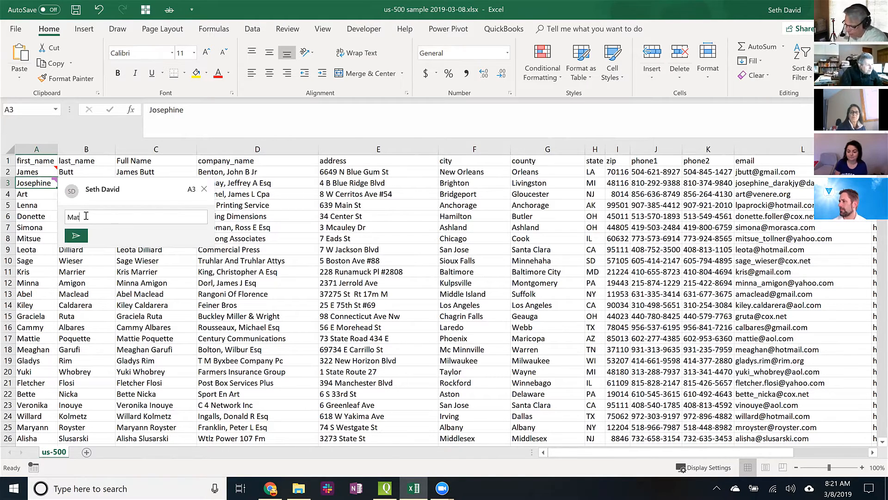
pyautogui.write('thew Pelas')
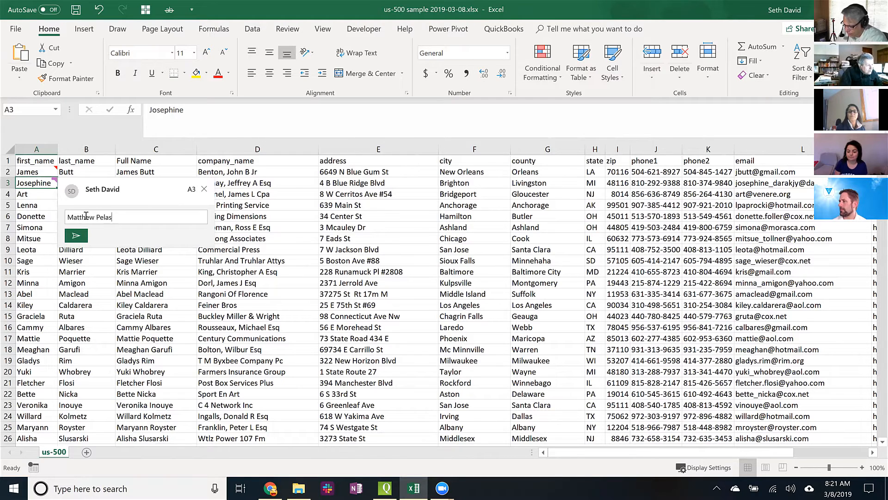
pyautogui.press('BackSpace')
pyautogui.press('BackSpace')
pyautogui.press('BackSpace')
pyautogui.press('BackSpace')
pyautogui.write('le')
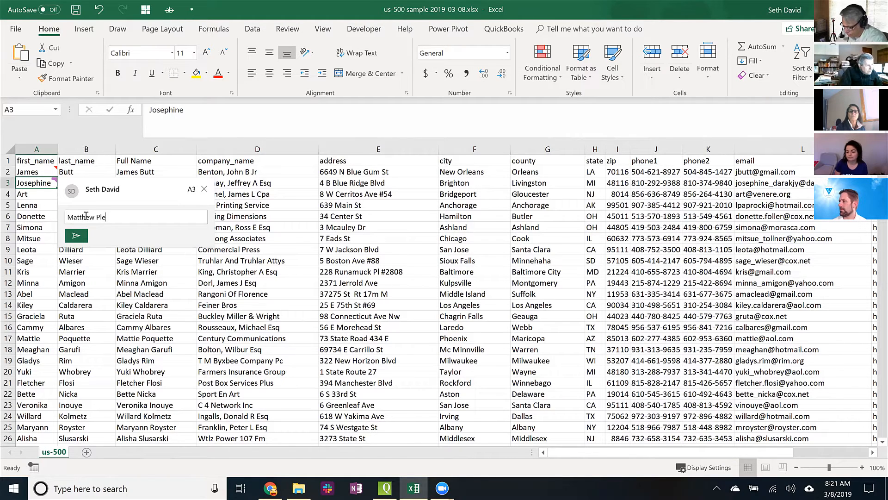
pyautogui.write('ase do al ')
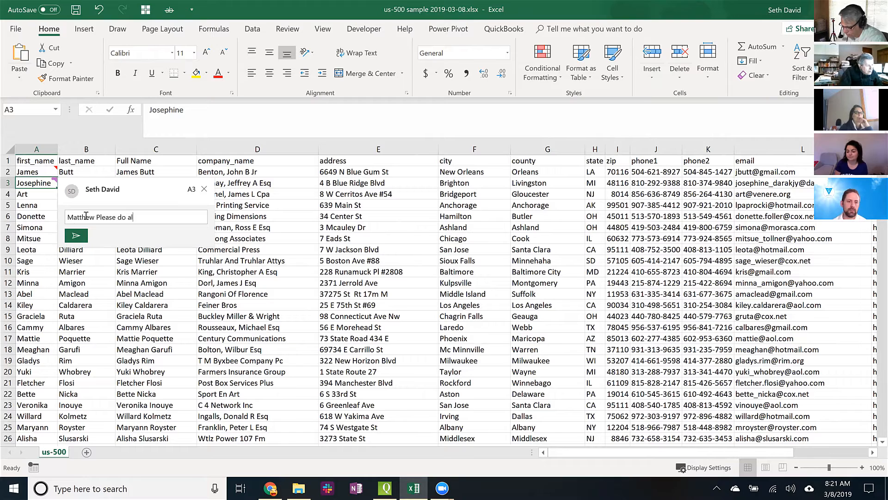
pyautogui.write('l of my work ')
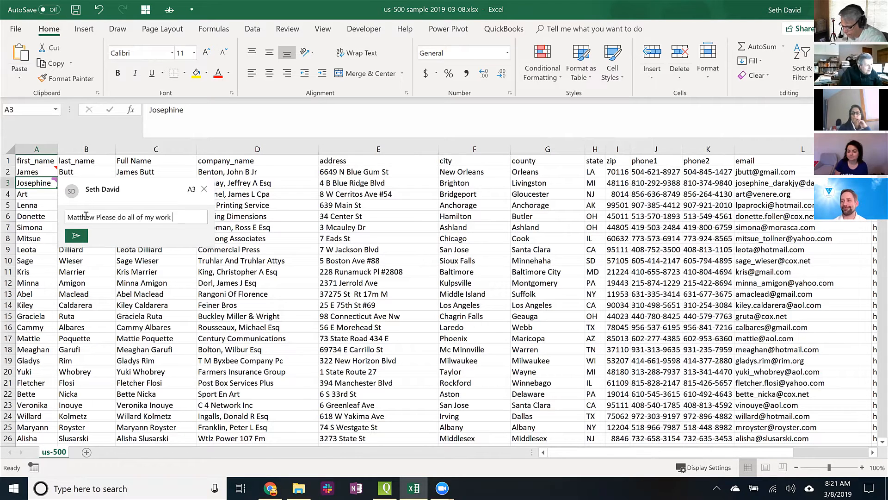
pyautogui.write('for me.')
pyautogui.press('Return')
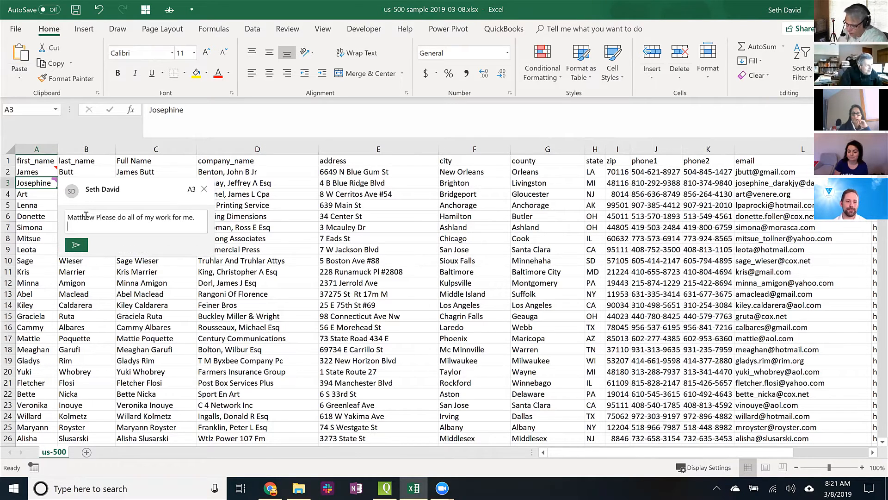
pyautogui.click(75, 245)
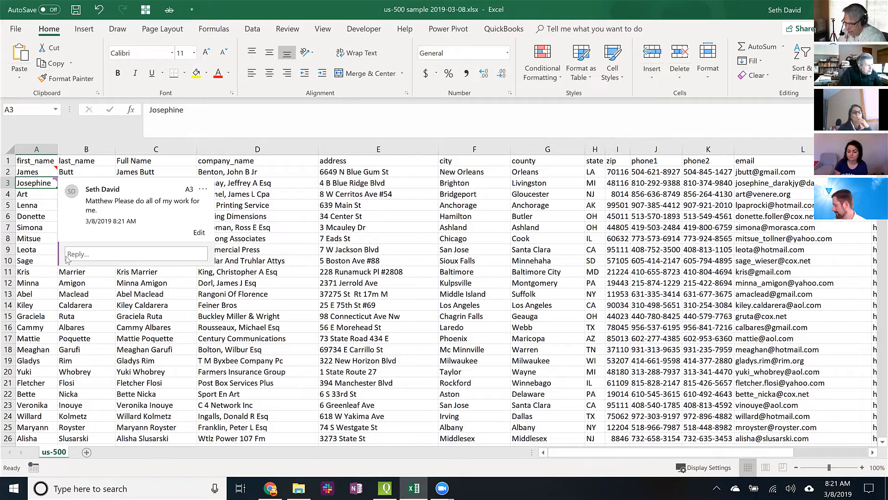
# Examine the thread options and reply box of the A3 comment, and compare it with the note on A2
pyautogui.click(204, 189)
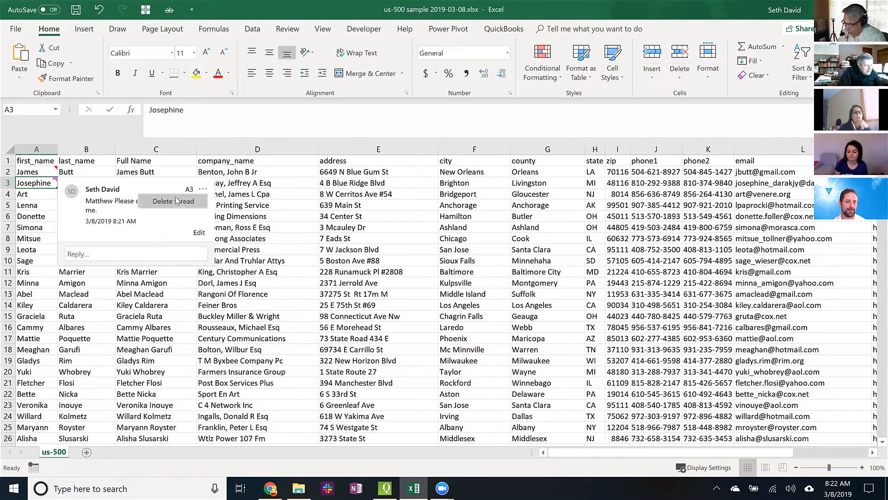
pyautogui.click(112, 225)
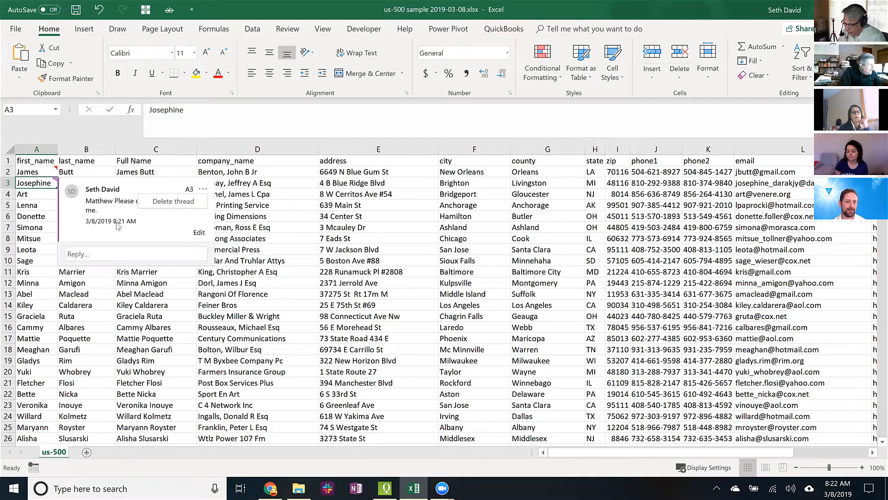
pyautogui.click(97, 250)
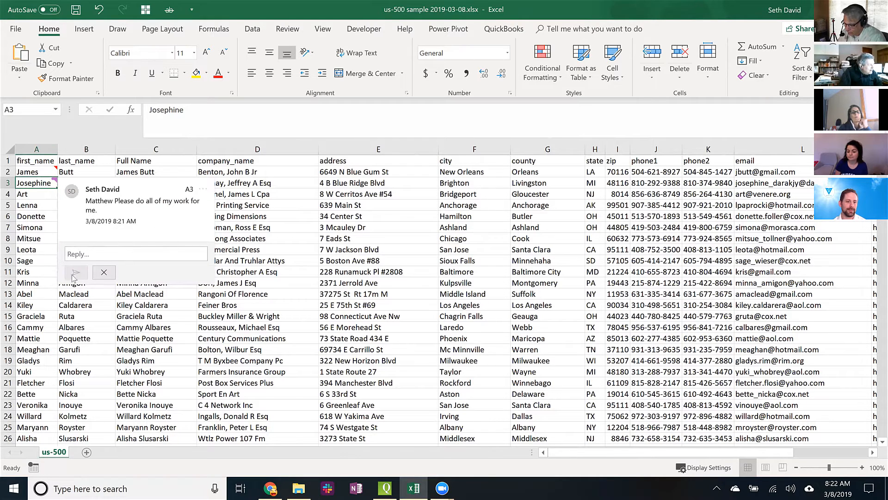
pyautogui.click(41, 182)
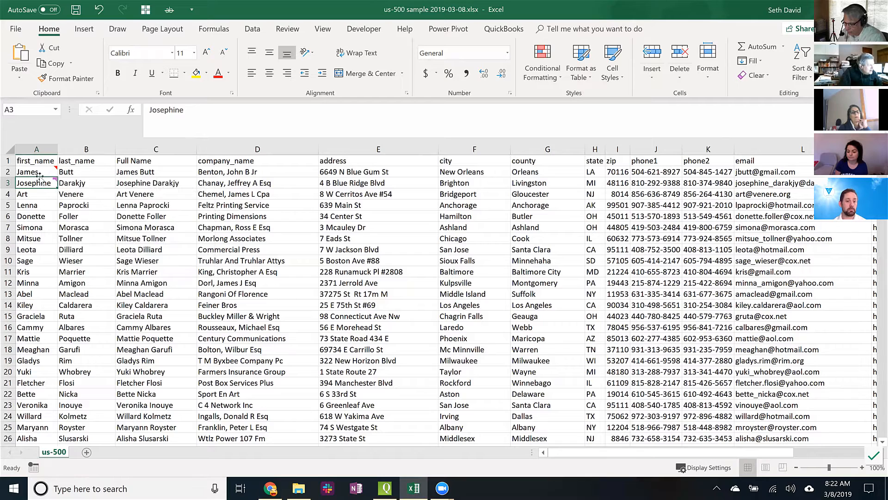
pyautogui.click(40, 171)
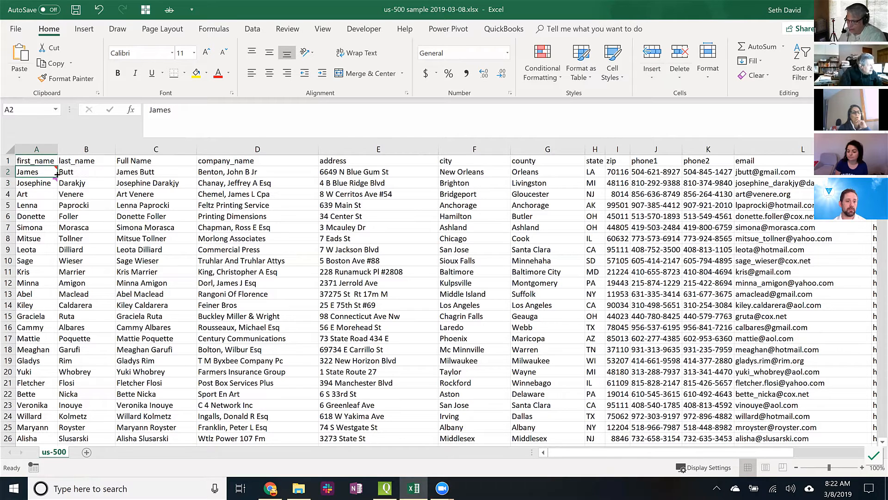
pyautogui.moveTo(52, 172)
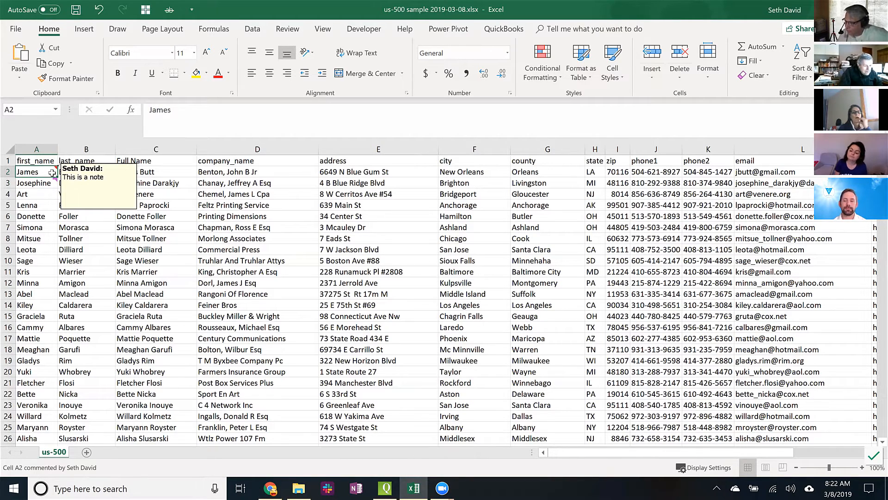
# Show all notes on the sheet and move the A2 note over columns C and D
pyautogui.click(324, 30)
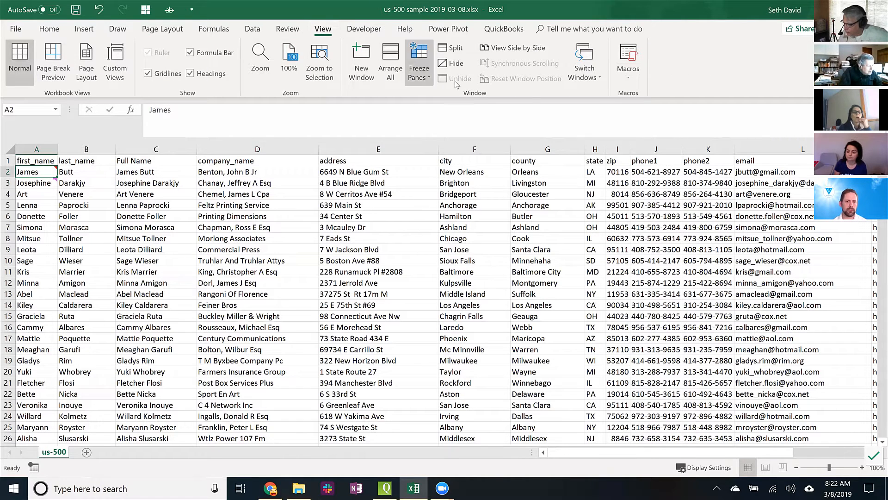
pyautogui.click(287, 30)
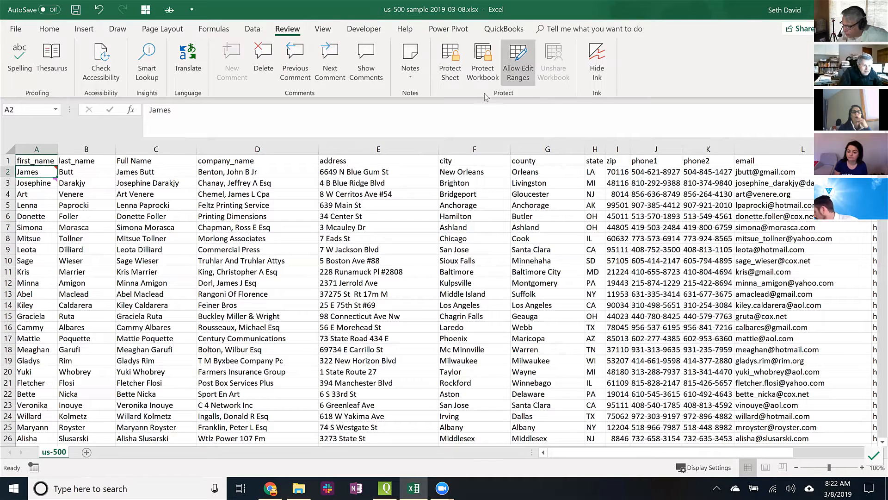
pyautogui.click(410, 78)
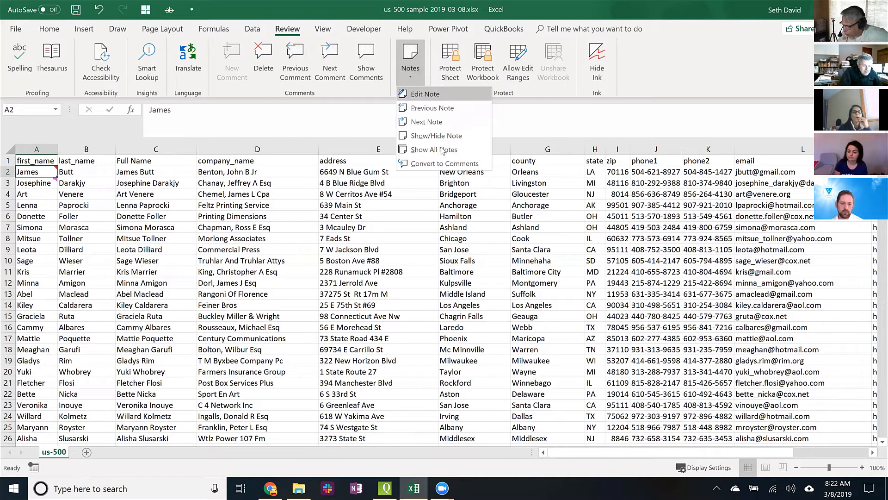
pyautogui.click(462, 149)
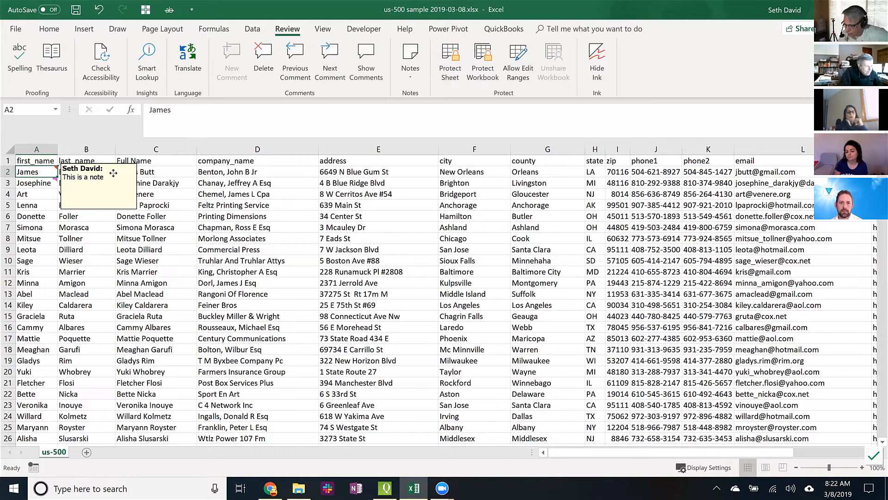
# View the comment on A3, return to A2, and display the list of all comments beside the sheet
pyautogui.press('Down')
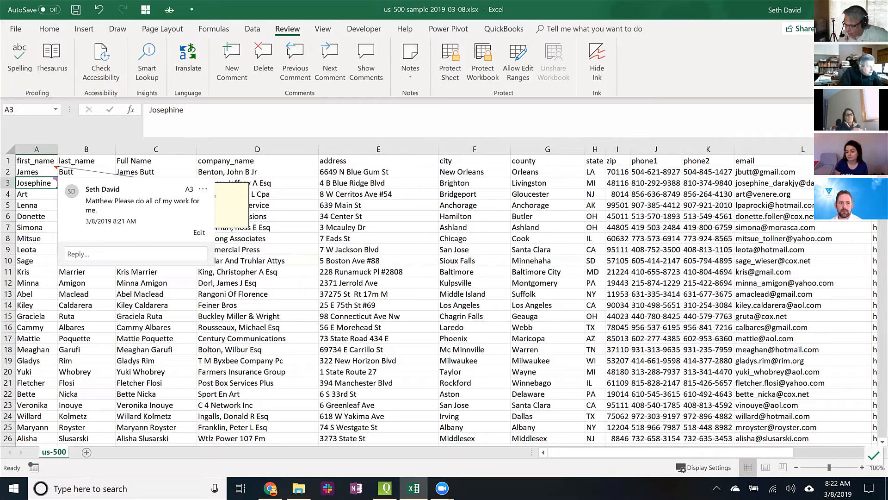
pyautogui.press('Up')
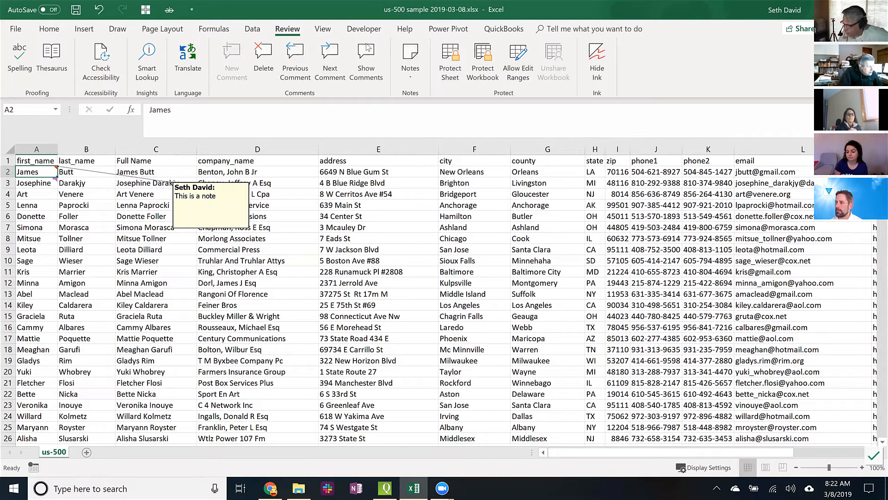
pyautogui.click(366, 55)
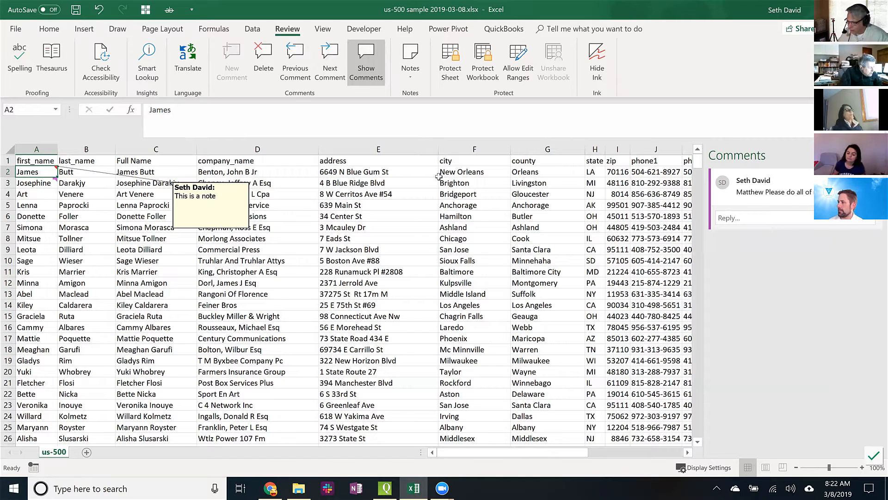
# Copy cell A2, choose Comments in Paste Special for cell E3, and cancel the paste
pyautogui.rightClick(44, 173)
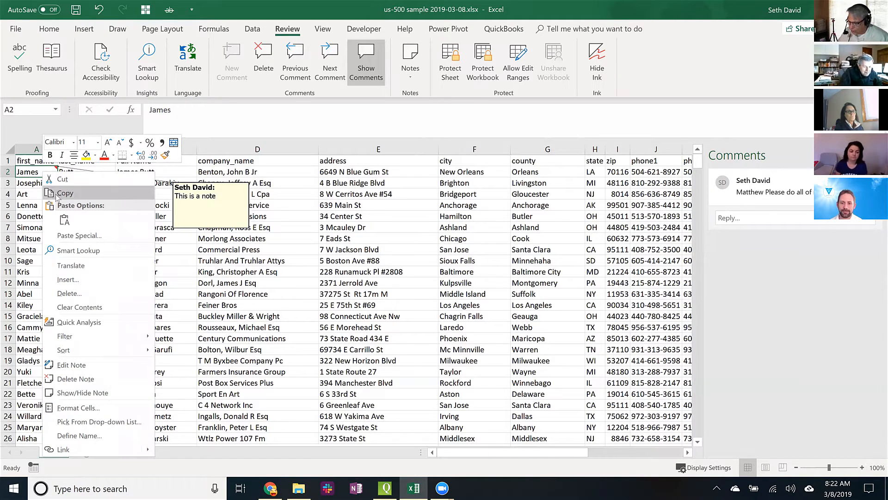
pyautogui.click(50, 193)
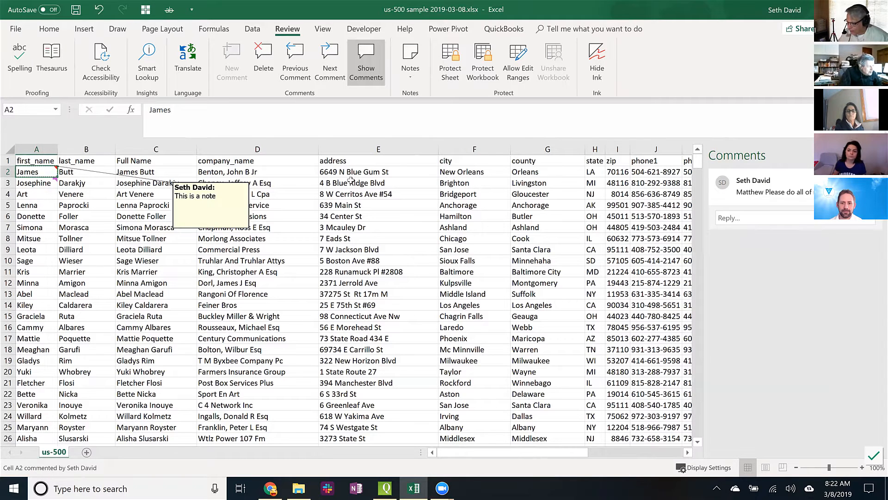
pyautogui.rightClick(364, 183)
pyautogui.click(399, 245)
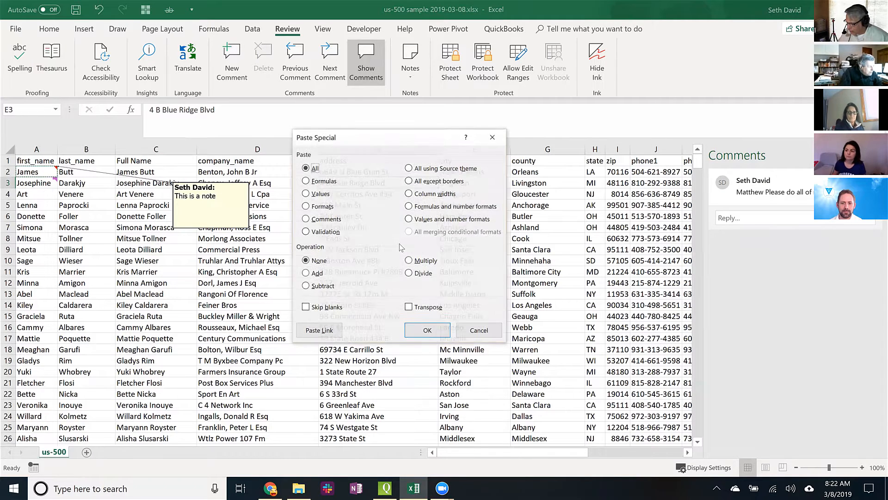
pyautogui.click(324, 219)
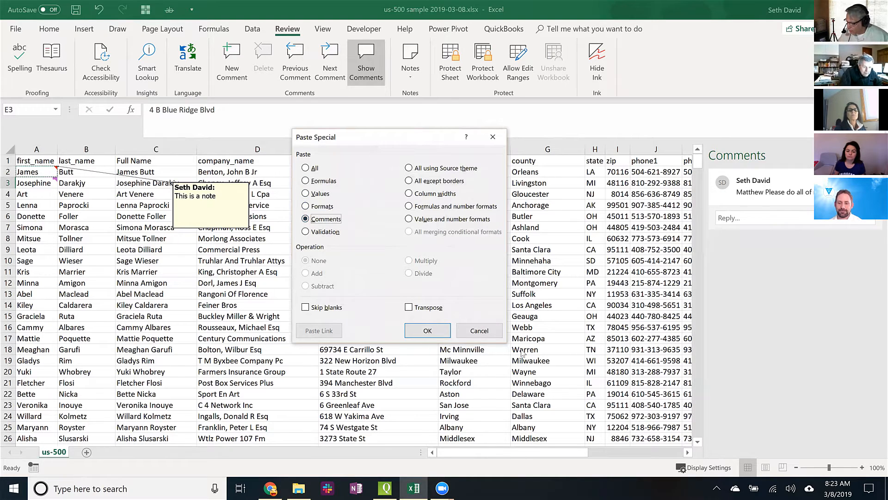
pyautogui.click(465, 331)
# Move the displayed A2 note slightly closer to its cell, still overlapping columns C and D
pyautogui.click(185, 192)
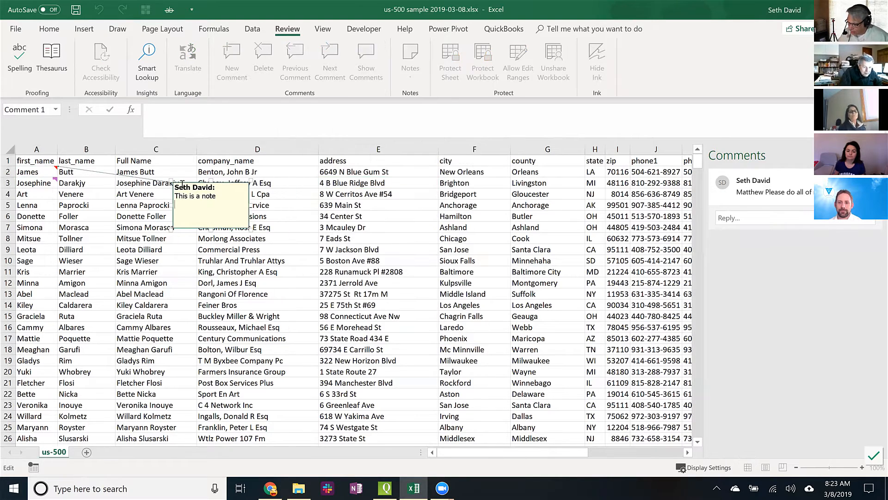
pyautogui.click(281, 191)
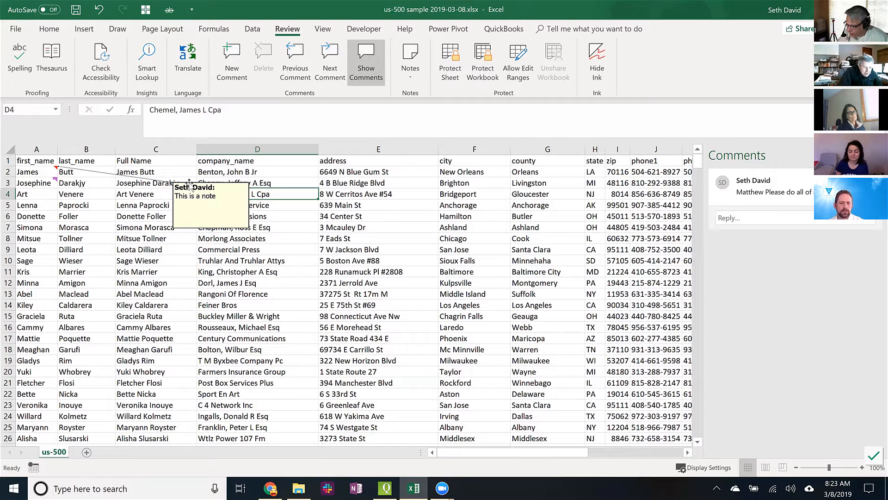
pyautogui.moveTo(191, 187); pyautogui.dragTo(169, 182)
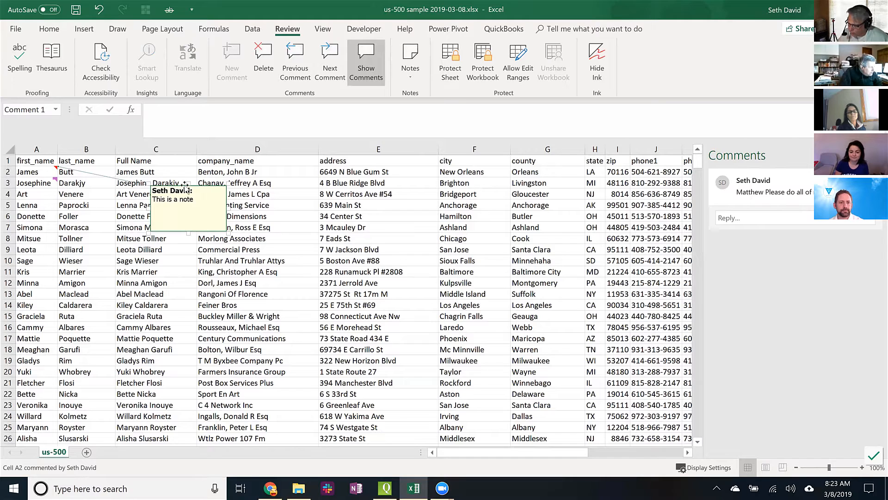
# Select the text "This is a note" in the A2 note, check which font formatting options are available, and leave the note
pyautogui.moveTo(189, 196); pyautogui.dragTo(149, 204)
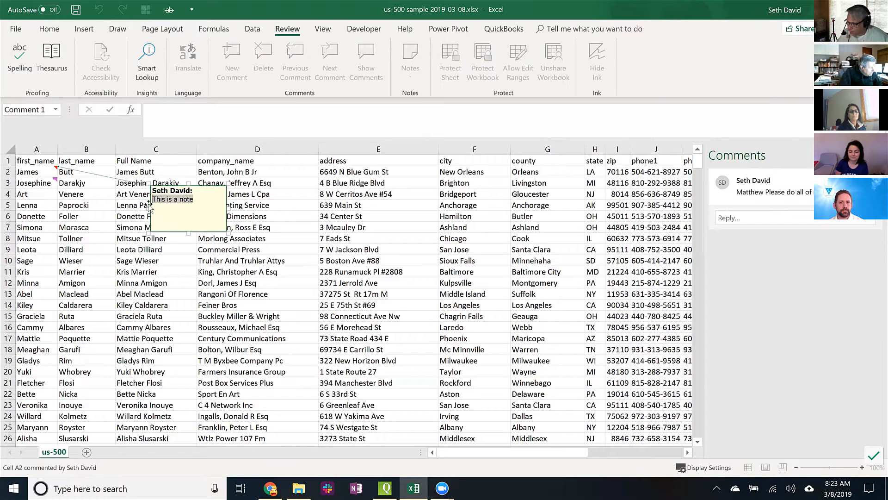
pyautogui.click(47, 30)
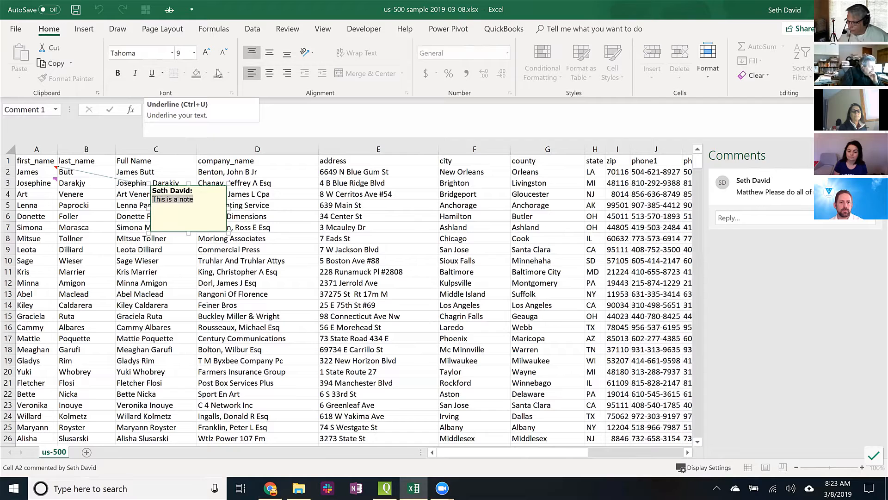
pyautogui.click(256, 207)
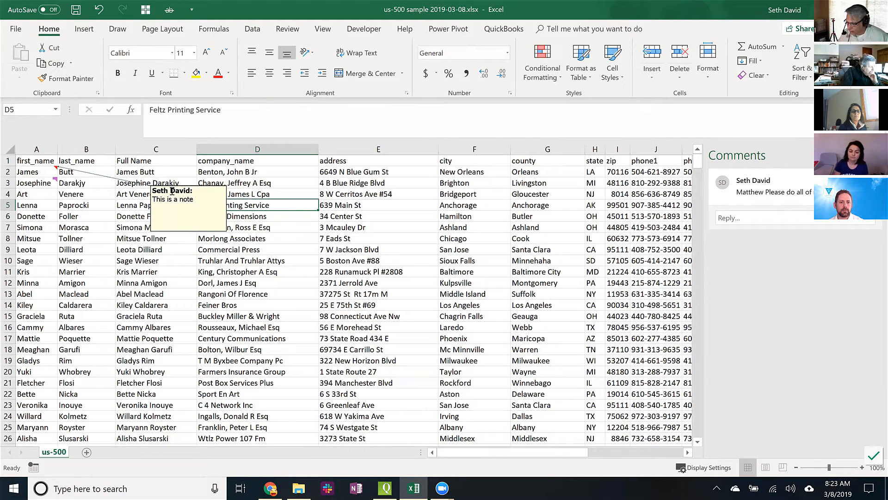
# Set the font color of cell D5 to red
pyautogui.click(220, 75)
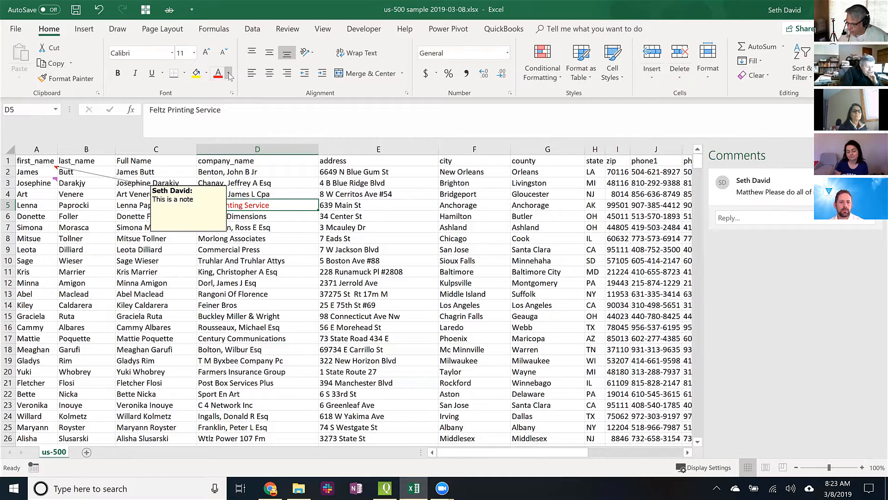
pyautogui.click(229, 74)
pyautogui.click(229, 74)
# Leave the A2 note, reselect cell D5, and undo its last font color change
pyautogui.click(154, 187)
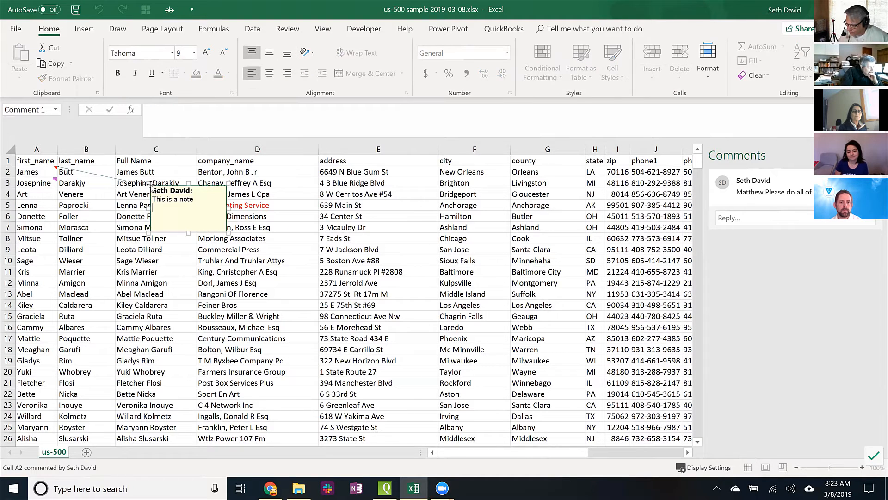
pyautogui.click(247, 205)
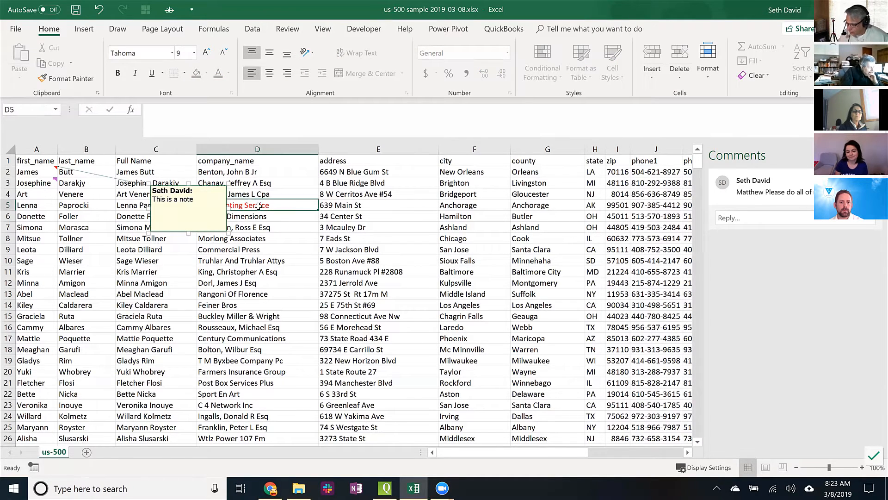
pyautogui.click(98, 9)
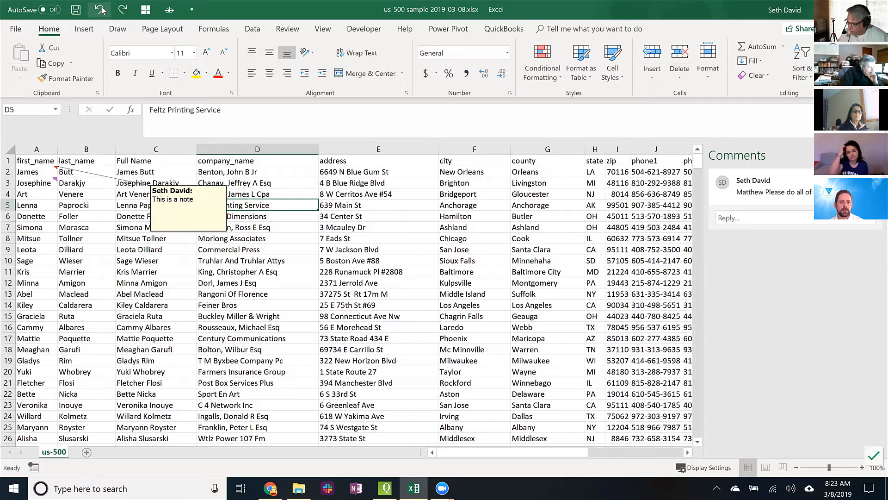
# Hide the note on cell A2, and delete the threaded comment on cell A3, closing the comments pane
pyautogui.rightClick(43, 168)
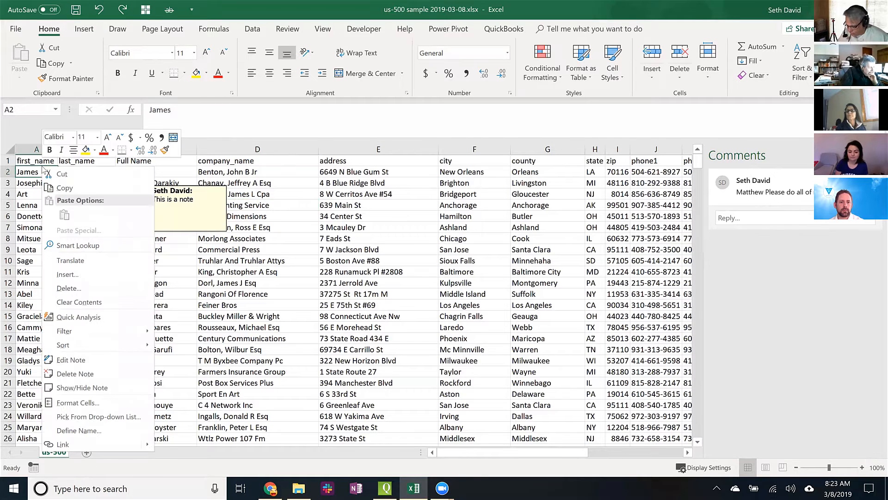
pyautogui.click(78, 387)
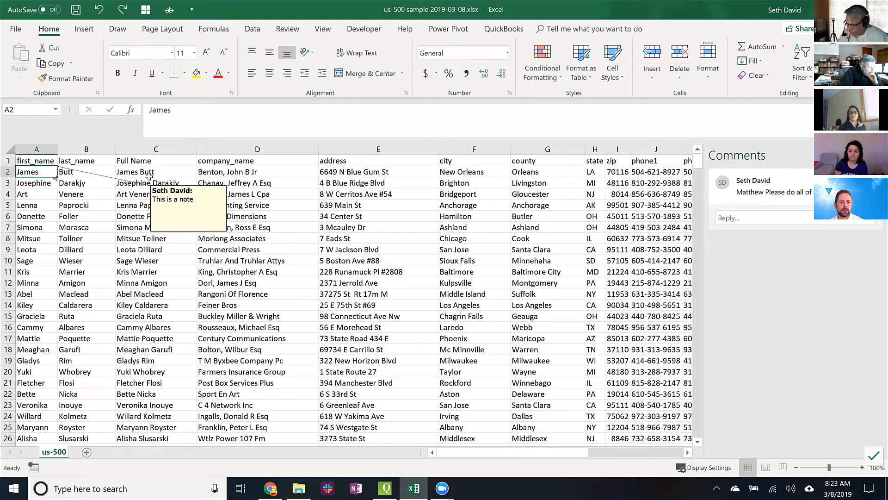
pyautogui.rightClick(50, 185)
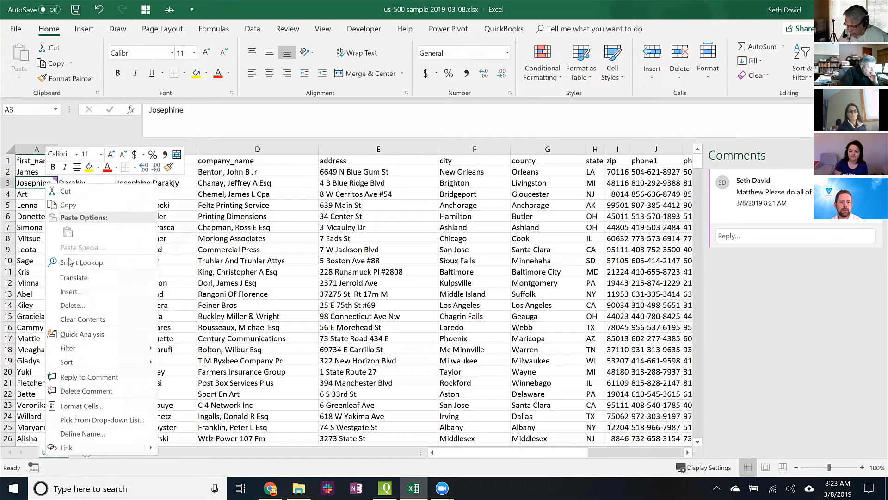
pyautogui.click(75, 390)
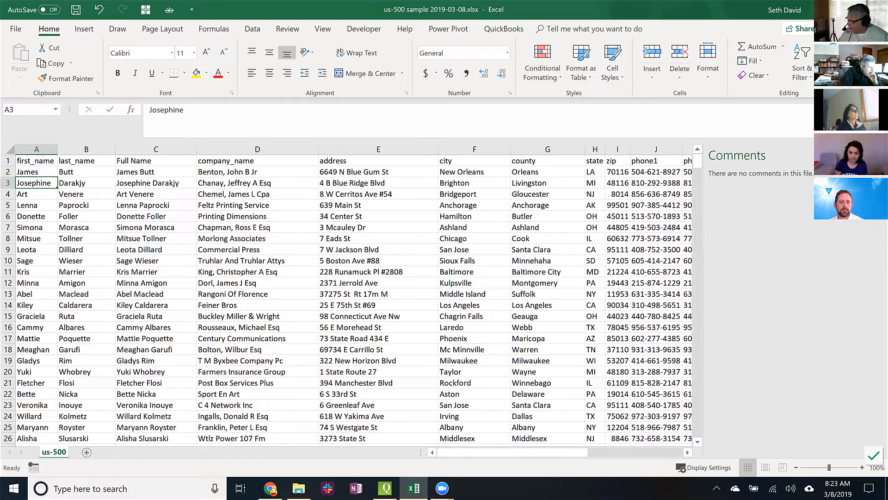
pyautogui.click(877, 156)
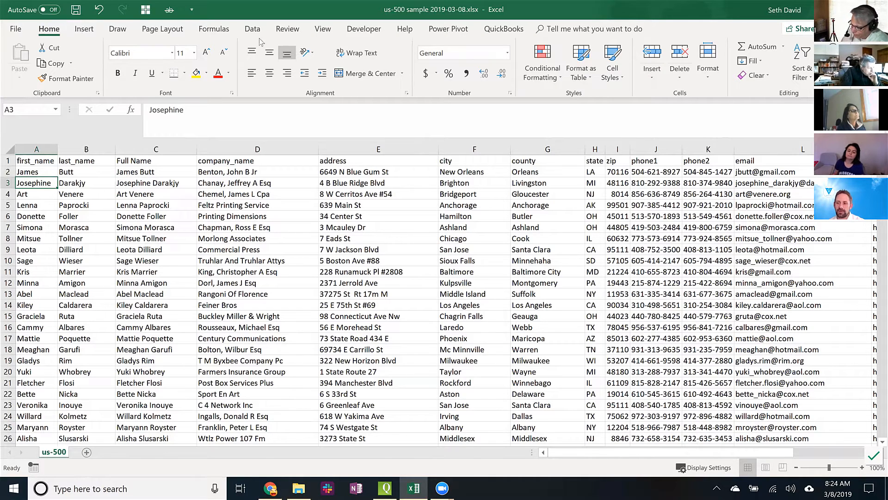
# Select cell A1 on the us-500 sheet and add a new blank worksheet to the workbook
pyautogui.click(42, 165)
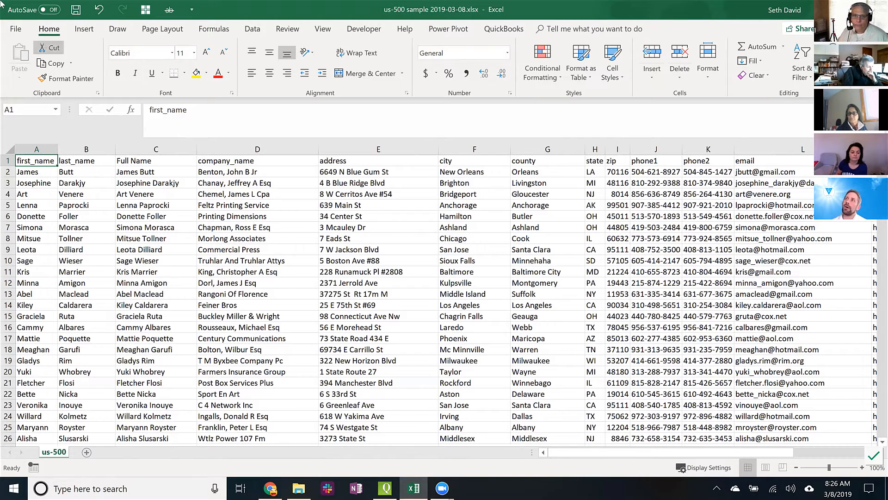
pyautogui.hotkey('alt', 'Tab')
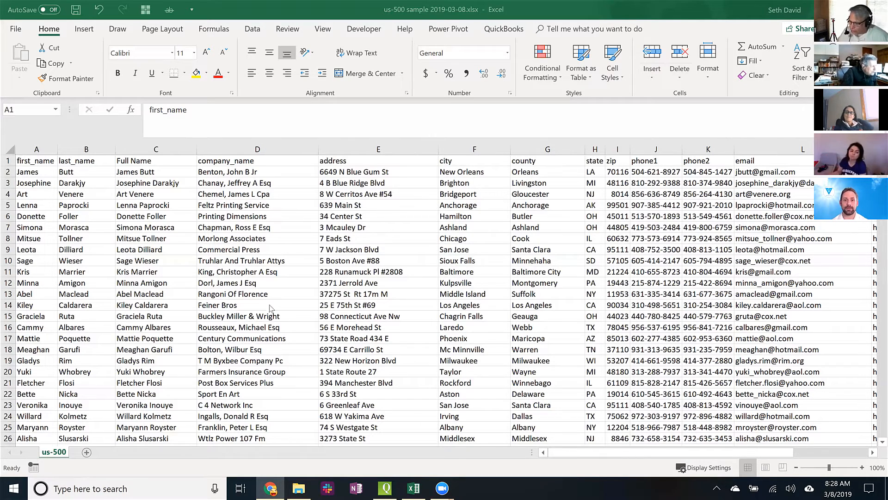
pyautogui.click(192, 245)
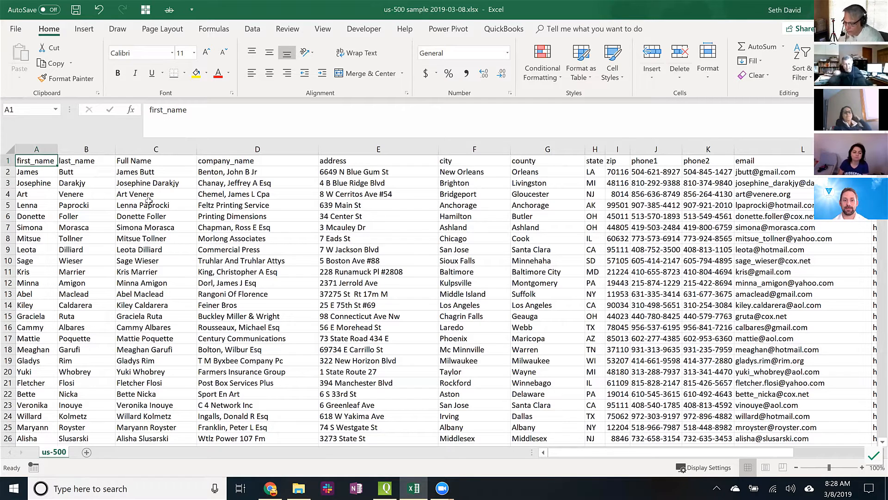
pyautogui.click(86, 453)
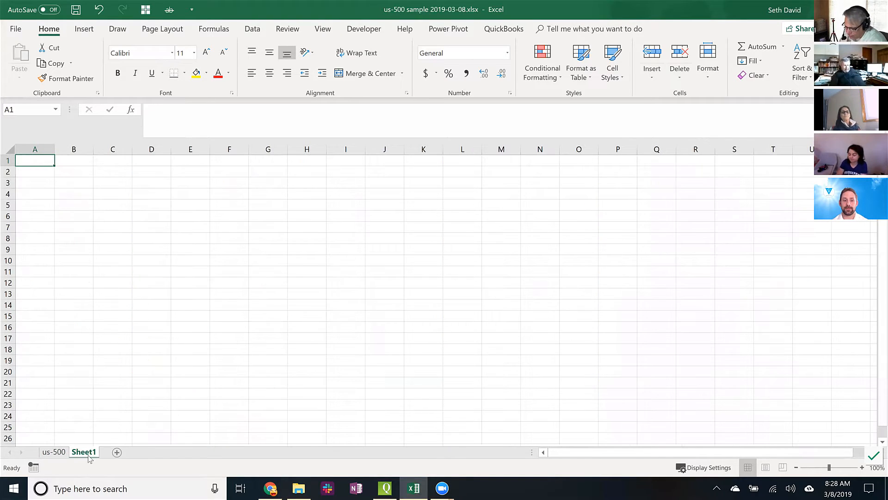
# Convert the us-500 data range A1:M501 into a table with headers
pyautogui.click(53, 452)
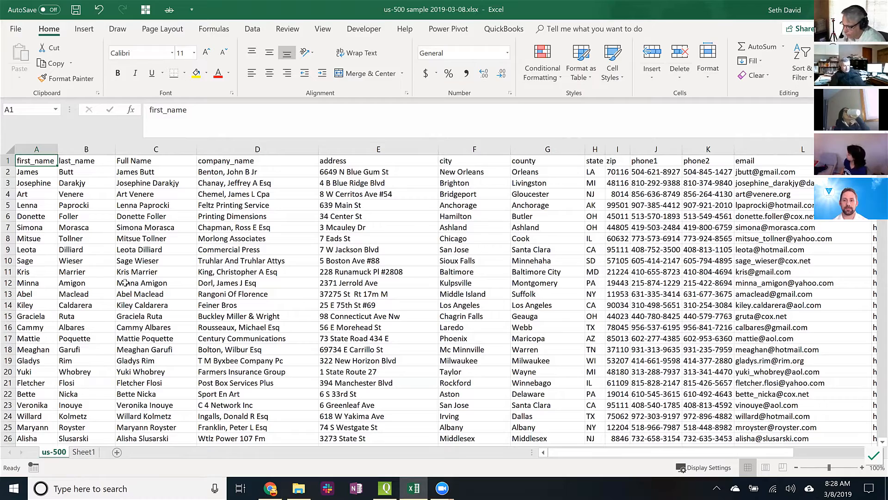
pyautogui.hotkey('ctrl', 'shift', 'Right')
pyautogui.hotkey('ctrl', 'shift', 'Down')
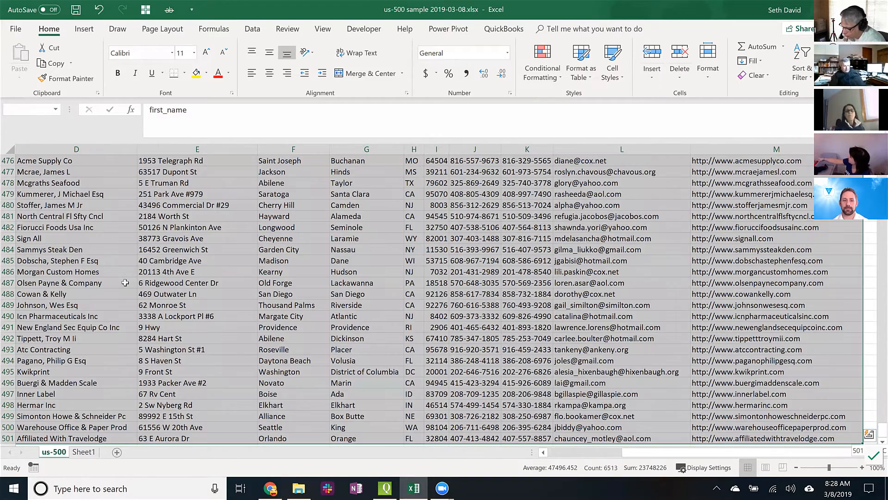
pyautogui.hotkey('ctrl', 't')
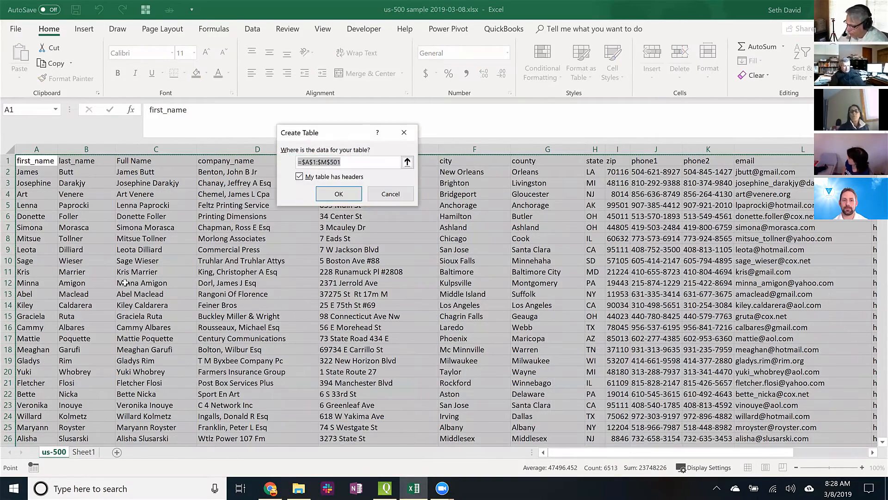
pyautogui.press('Return')
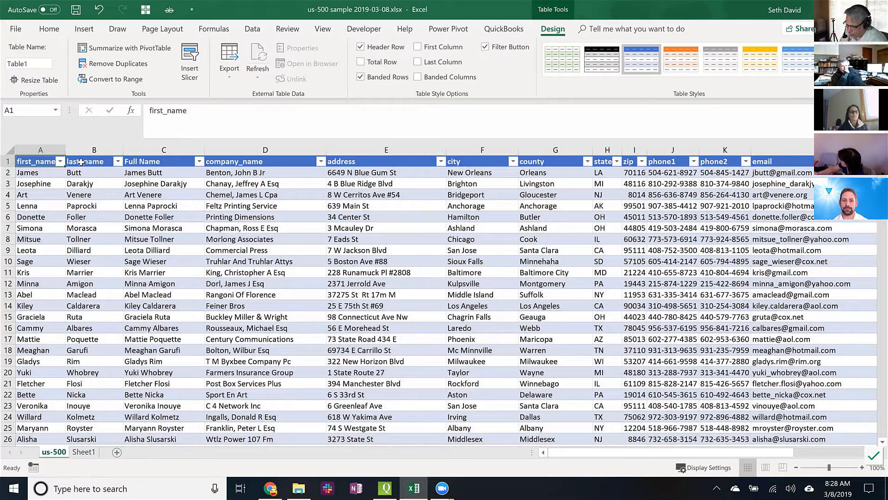
# Select the whole table with its header row and create named ranges from the values in the top row only
pyautogui.click(161, 161)
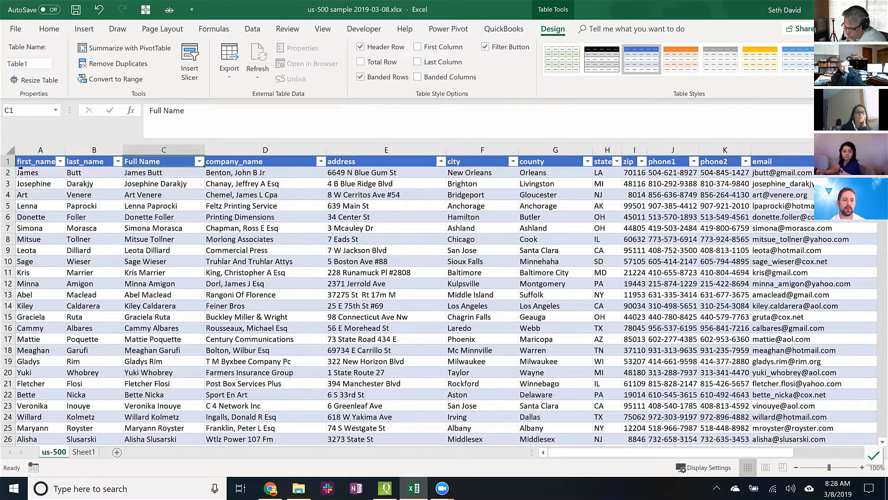
pyautogui.click(22, 161)
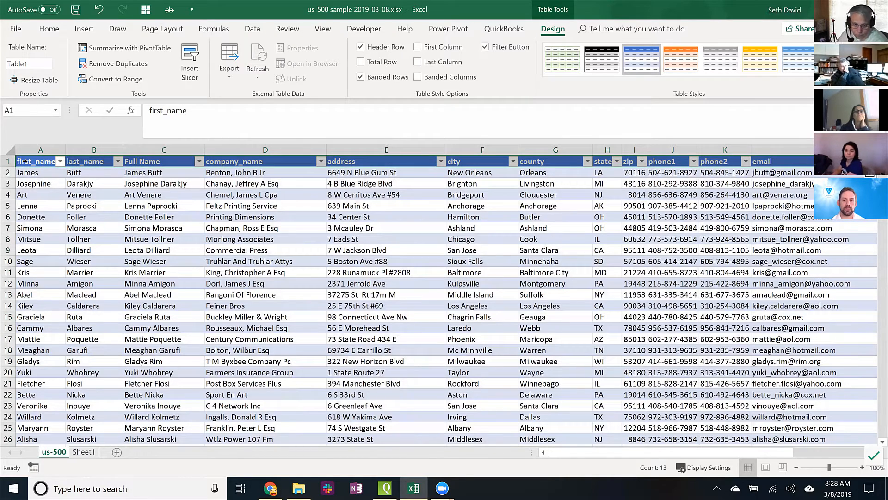
pyautogui.hotkey('ctrl', 'shift', 'Down')
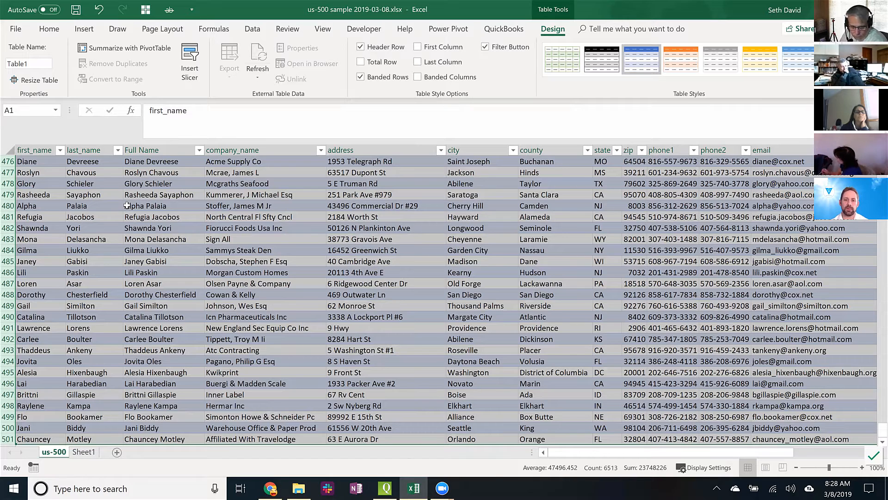
pyautogui.click(208, 30)
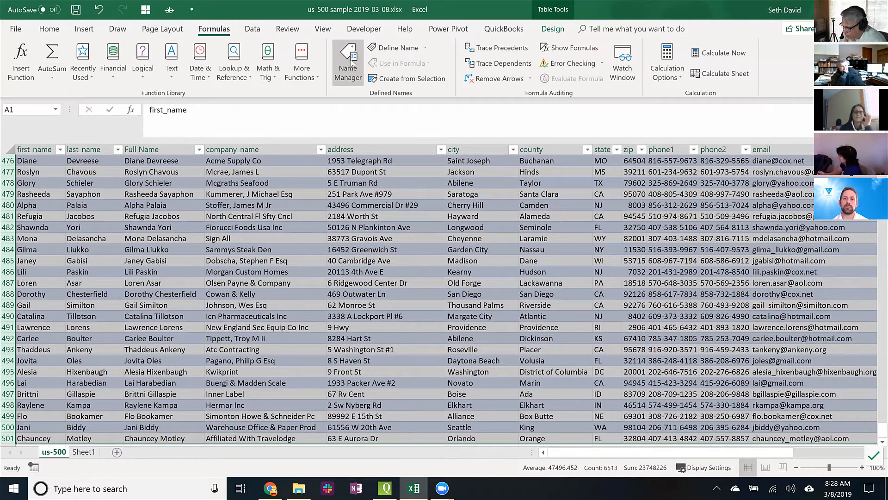
pyautogui.click(403, 79)
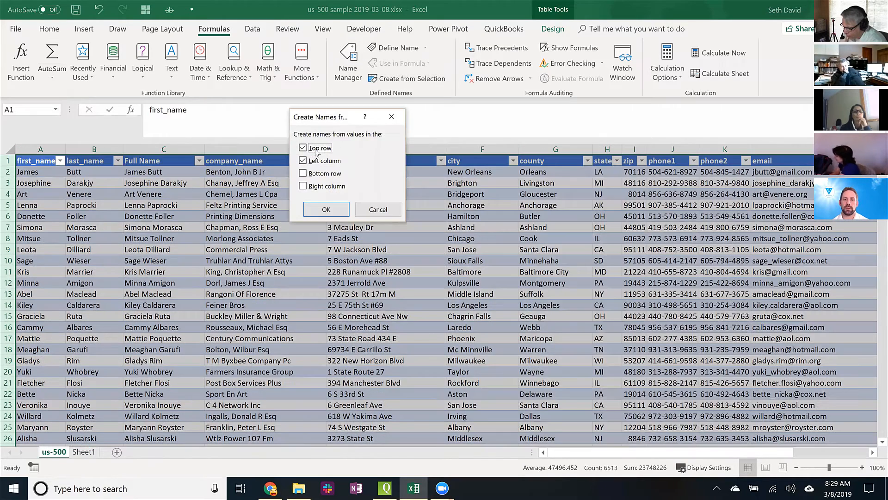
pyautogui.click(305, 161)
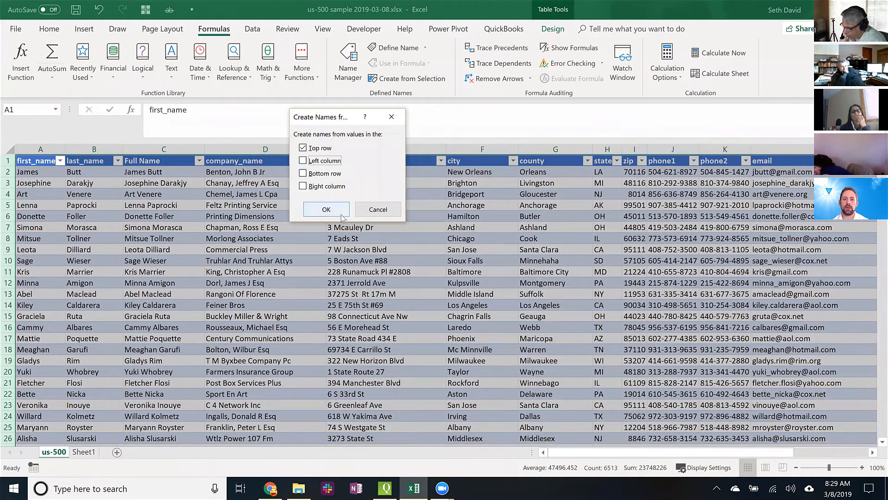
pyautogui.click(327, 210)
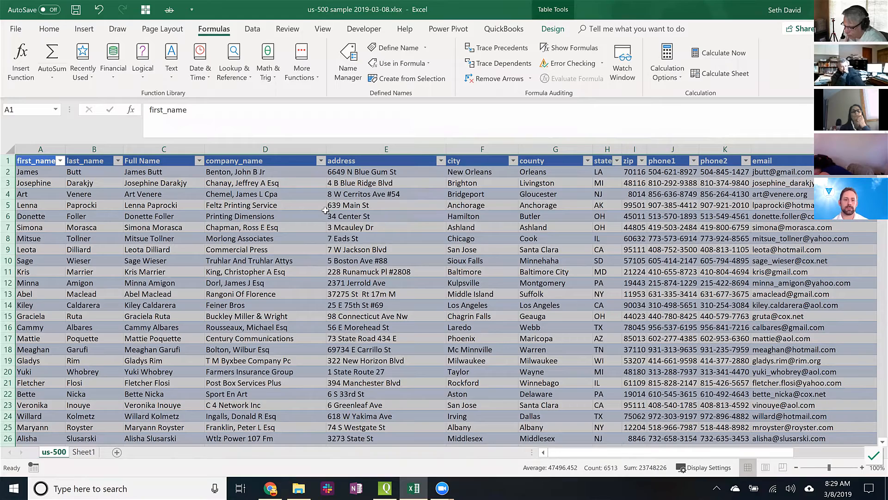
# Select the Full Name column to check its range name, and review all defined names in the Name Manager
pyautogui.click(159, 161)
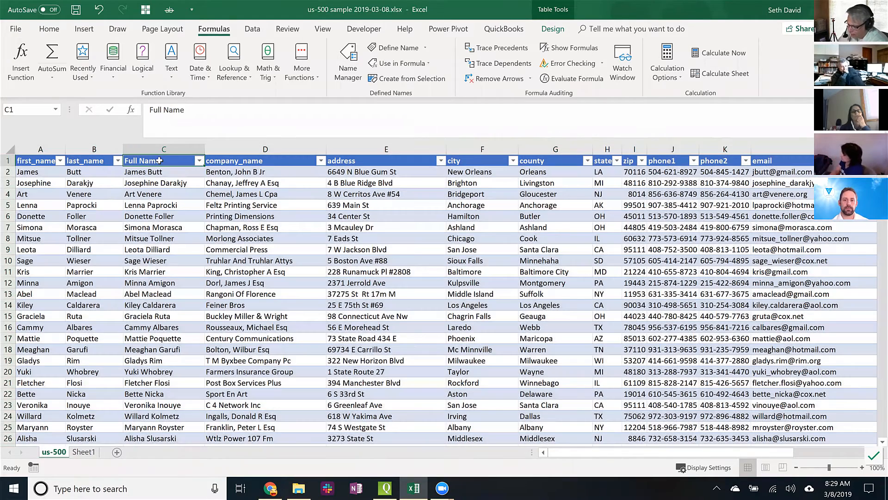
pyautogui.hotkey('ctrl', 'shift', 'Down')
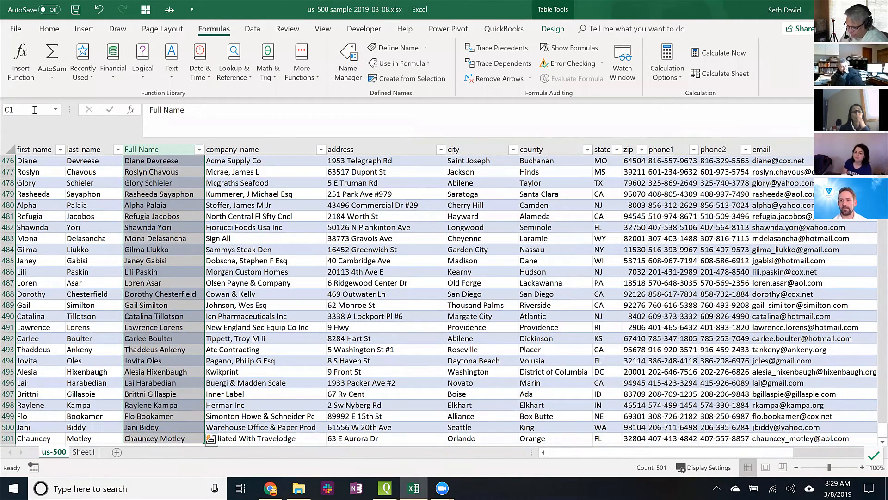
pyautogui.click(156, 163)
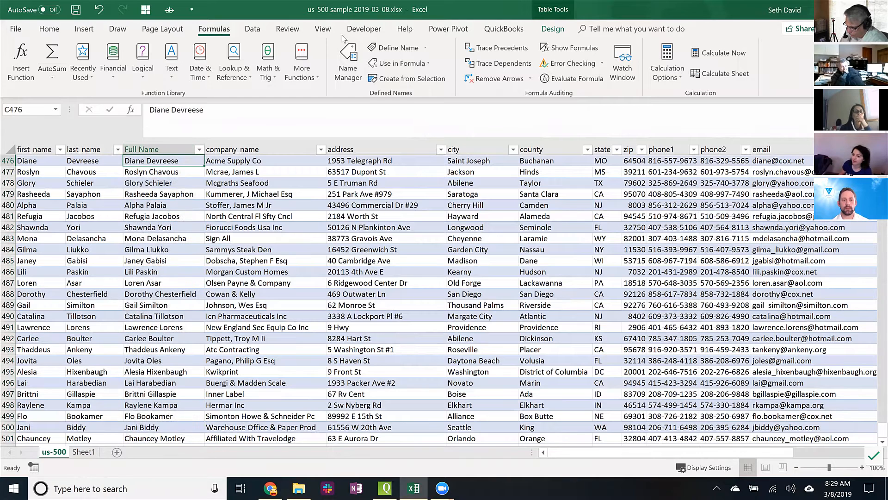
pyautogui.click(347, 57)
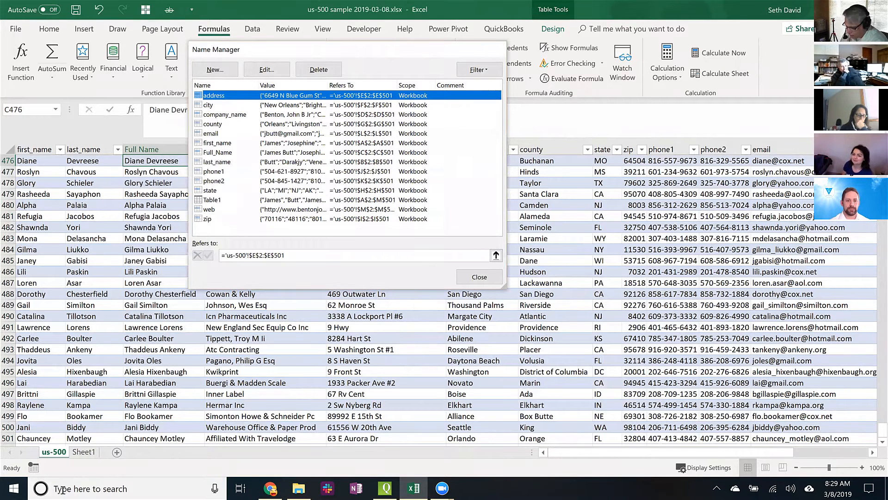
pyautogui.click(493, 49)
# Select cell B2 on Sheet1 and open its data validation settings
pyautogui.click(84, 452)
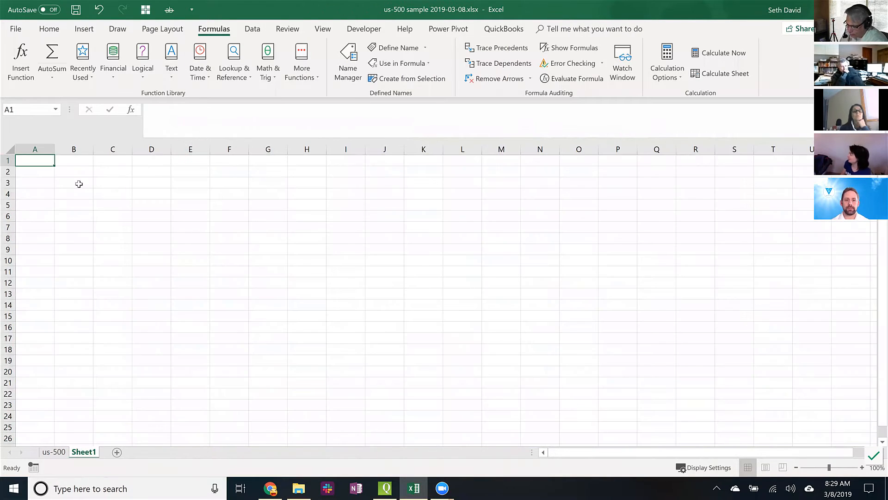
pyautogui.click(90, 175)
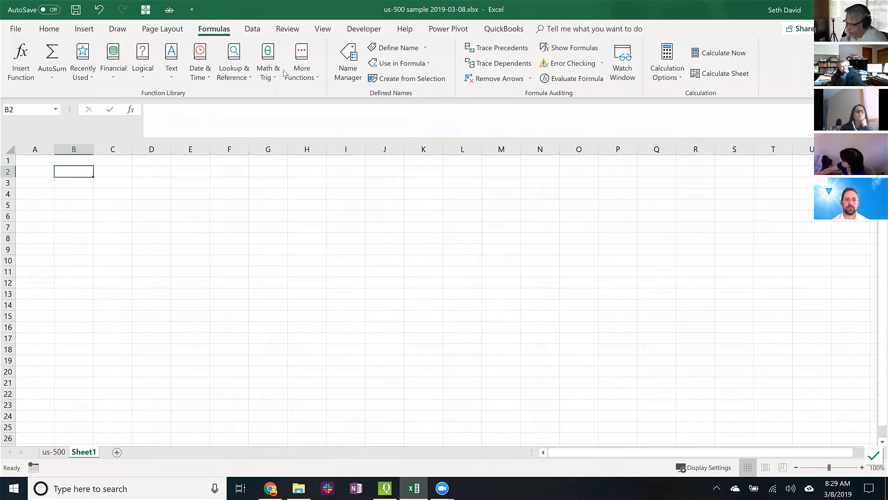
pyautogui.click(259, 31)
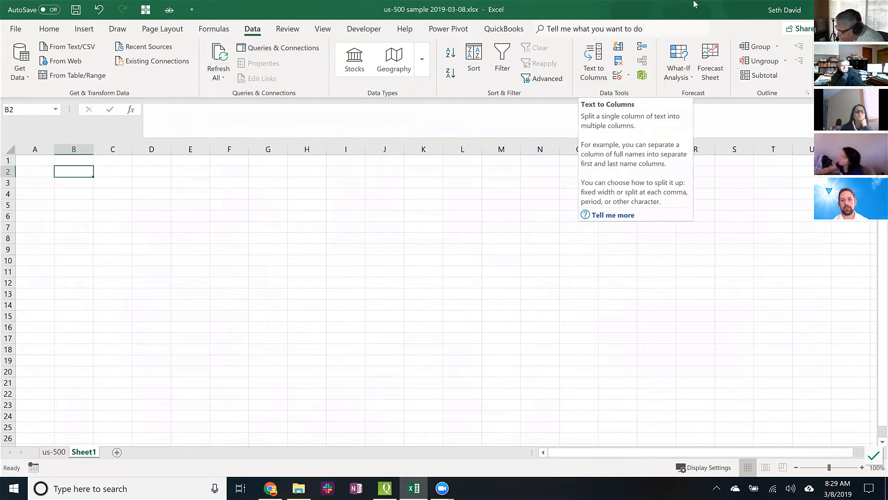
pyautogui.click(680, 73)
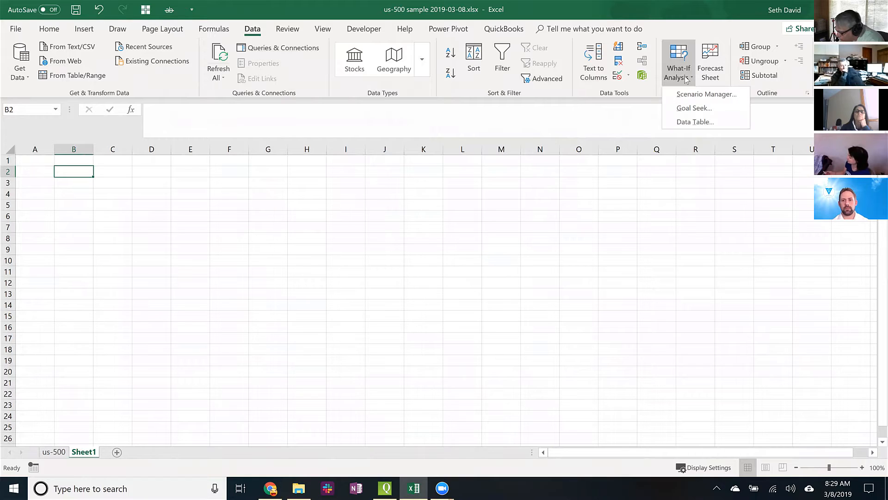
pyautogui.click(681, 75)
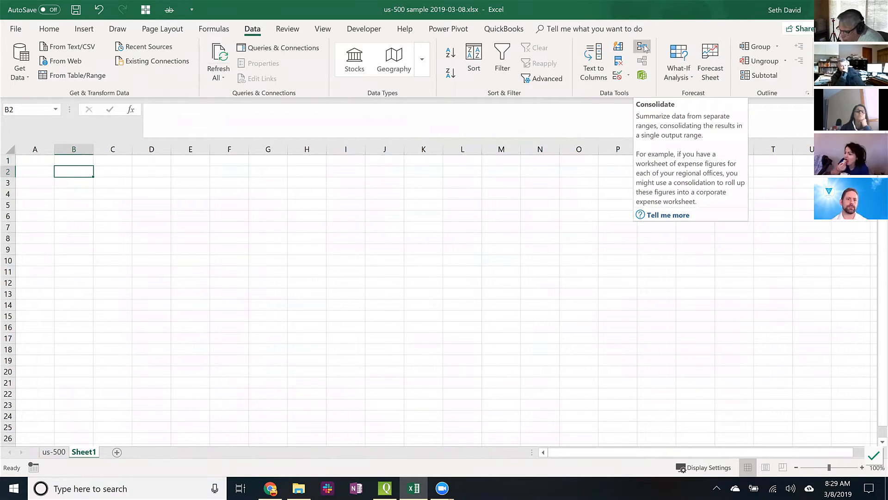
pyautogui.click(628, 75)
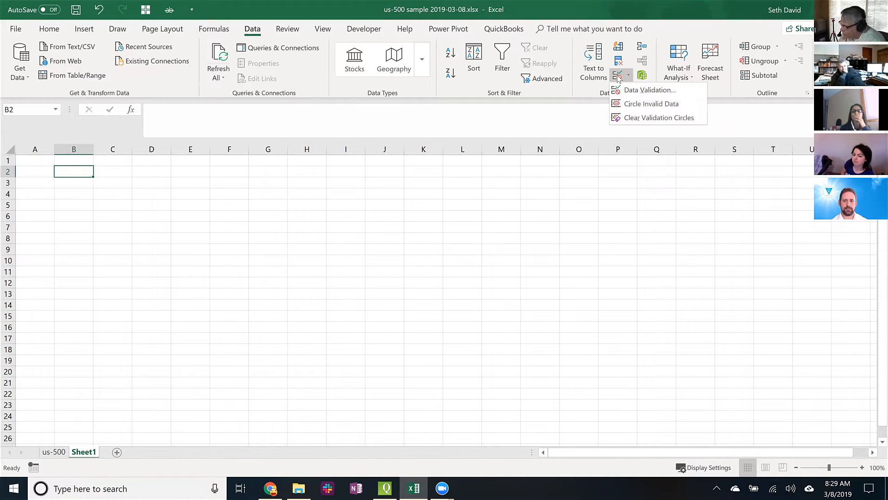
pyautogui.click(652, 90)
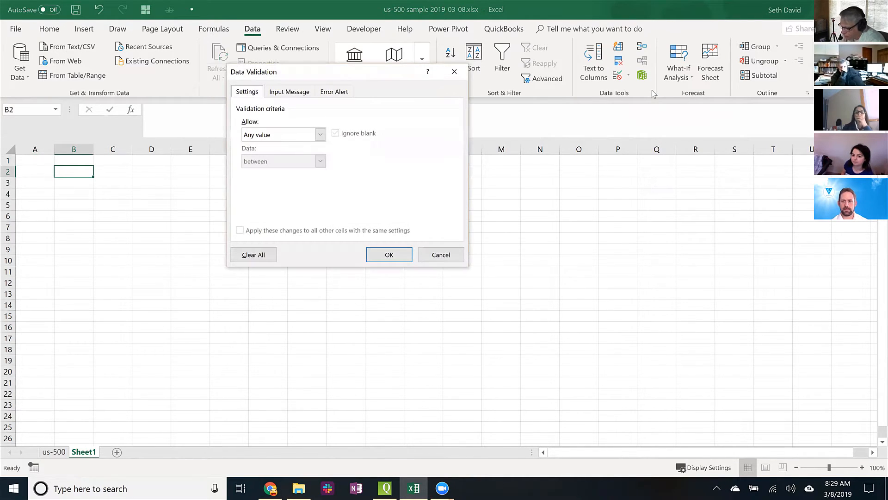
# Restrict cell B2 to a list that uses the named range Full_Name as its source
pyautogui.moveTo(301, 73); pyautogui.dragTo(441, 75)
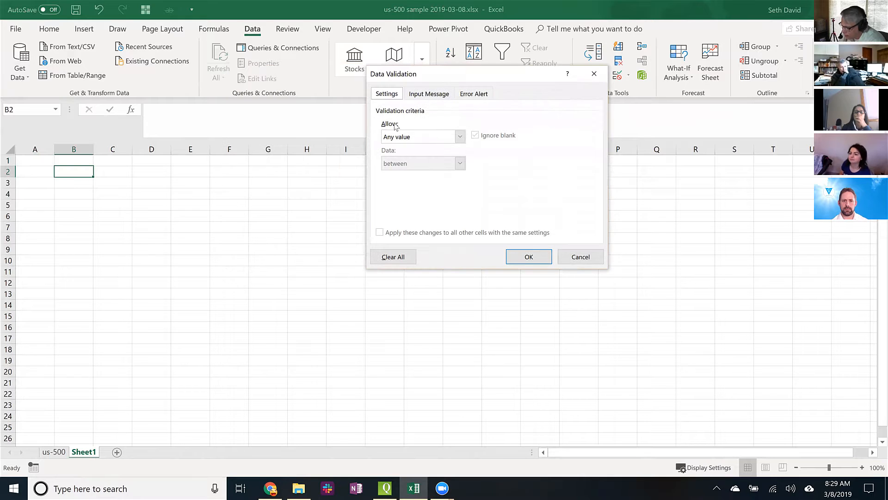
pyautogui.click(460, 137)
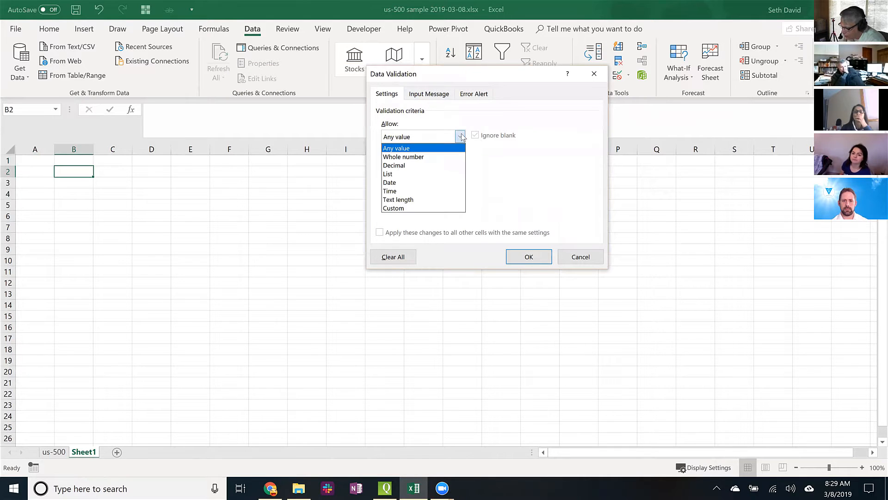
pyautogui.click(400, 173)
pyautogui.click(400, 190)
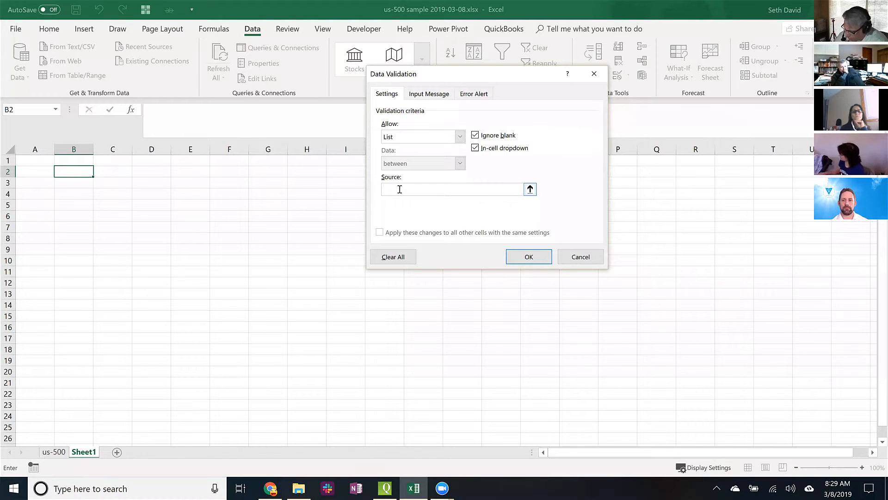
pyautogui.press('F3')
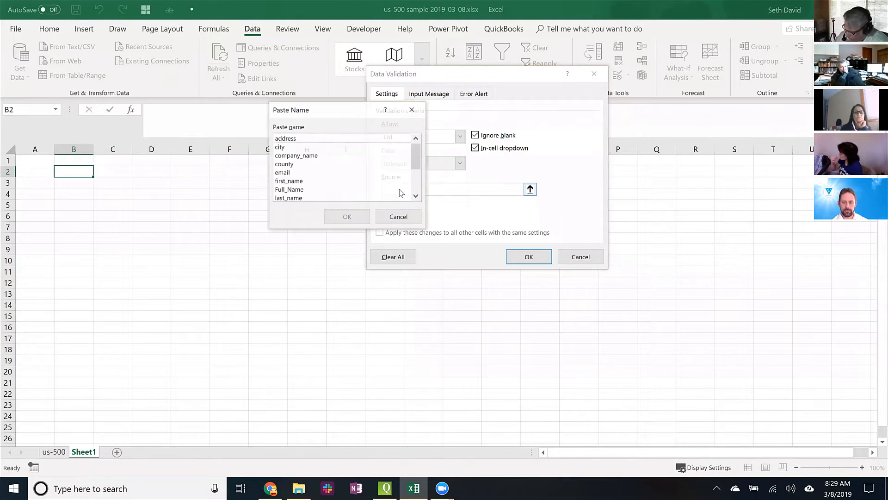
pyautogui.click(284, 189)
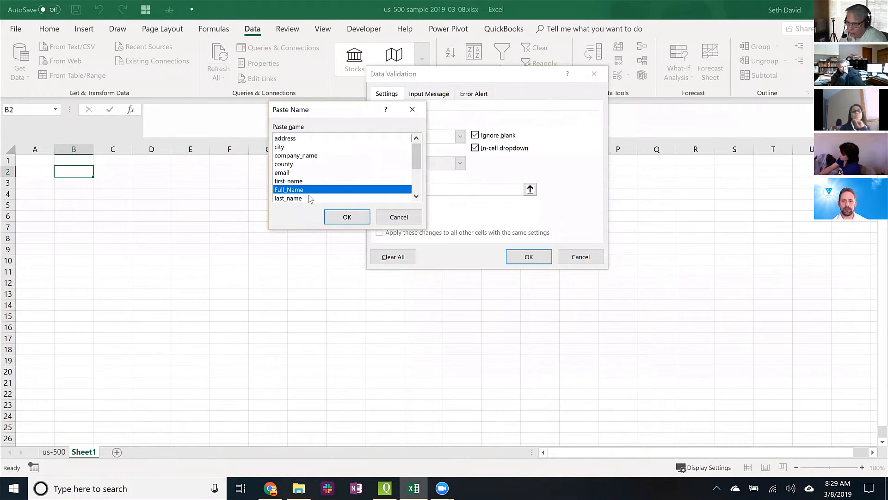
pyautogui.click(346, 218)
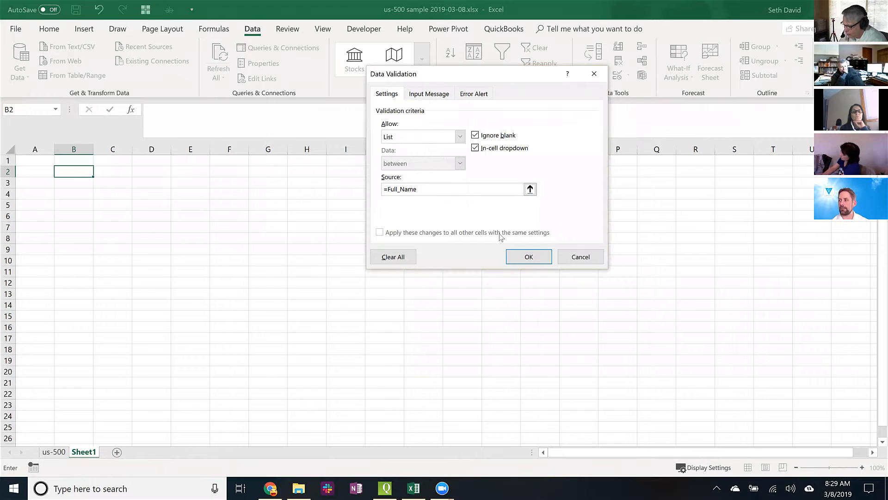
pyautogui.click(529, 257)
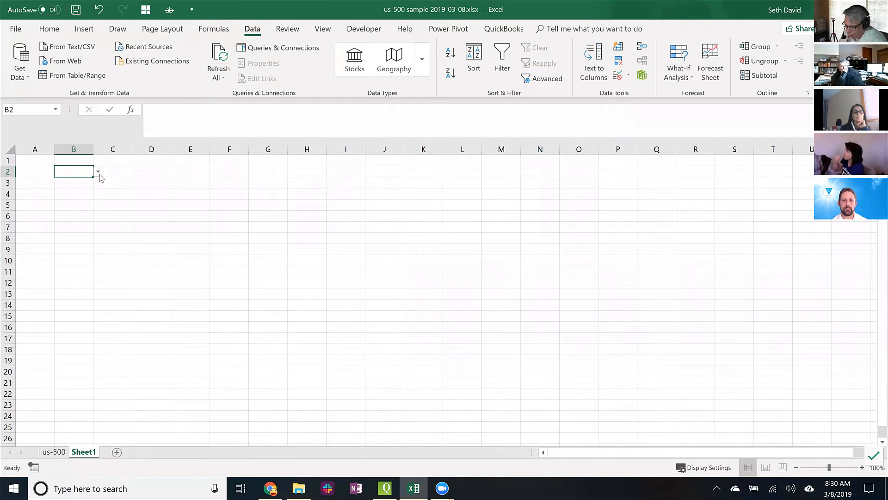
# Choose the third name from the drop-down list in B2 and widen column B
pyautogui.click(99, 172)
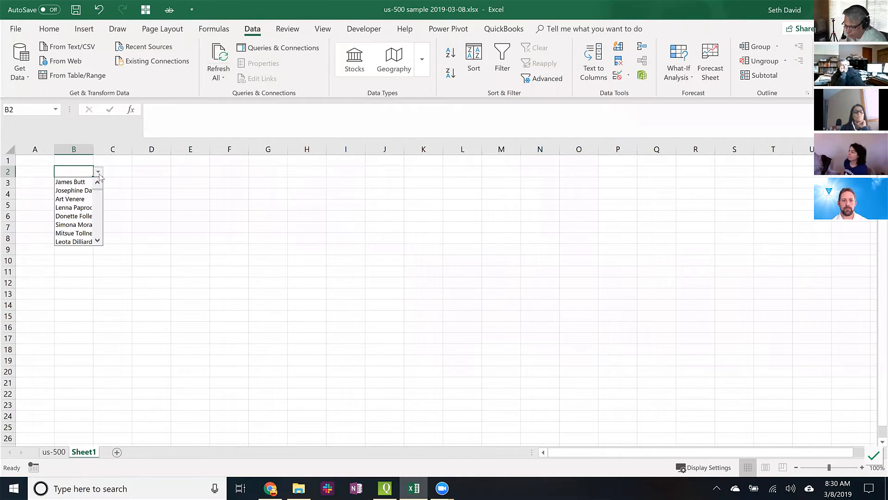
pyautogui.click(67, 199)
pyautogui.doubleClick(93, 149)
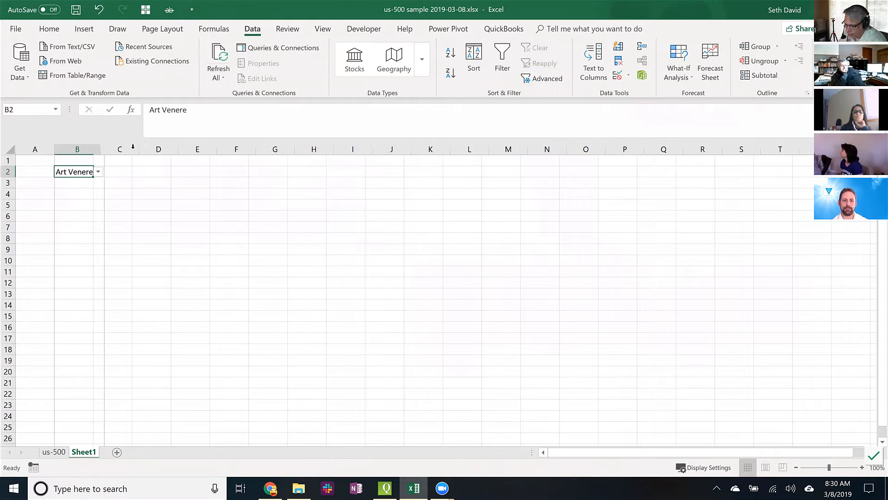
# Enter the headers Name in B1 and Phone in C1
pyautogui.click(165, 173)
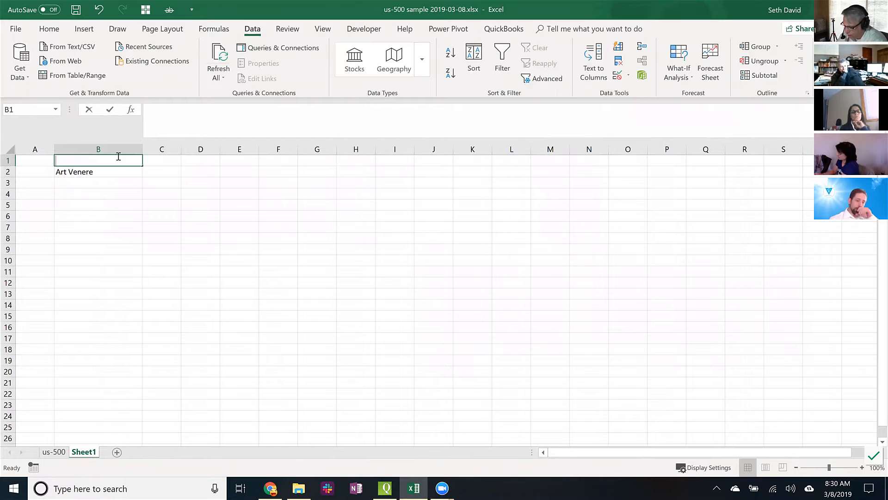
pyautogui.write('Name')
pyautogui.press('Tab')
pyautogui.write('Phone')
pyautogui.press('Return')
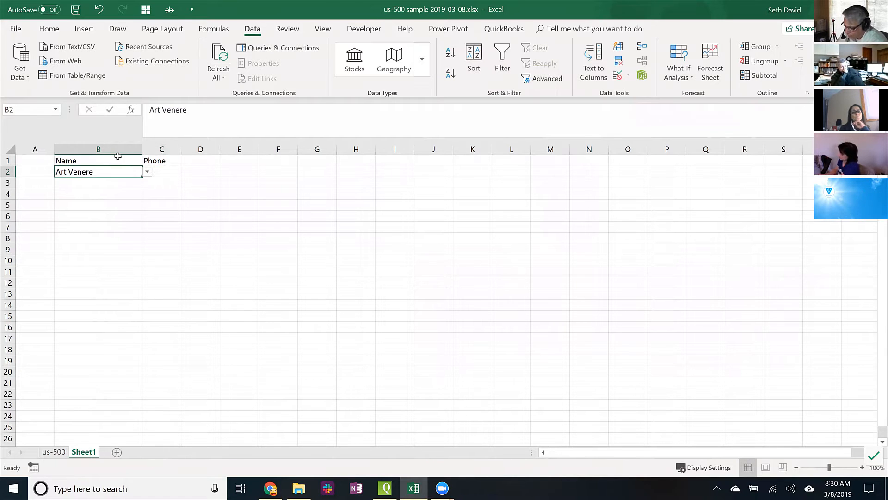
pyautogui.press('Tab')
pyautogui.write('=vloo')
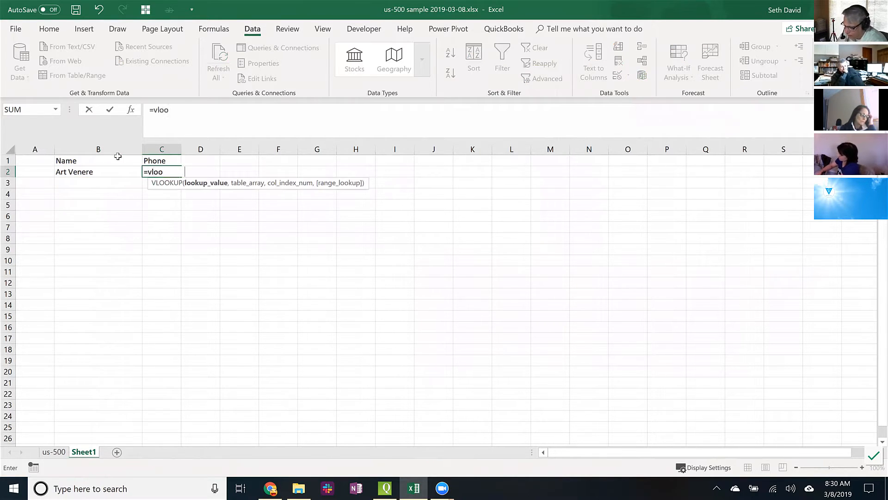
pyautogui.press('Tab')
pyautogui.press('Left')
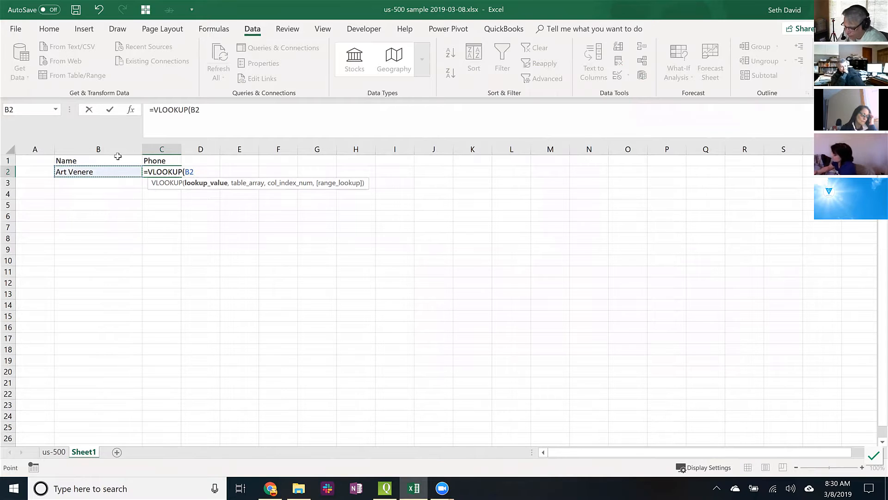
pyautogui.write(',')
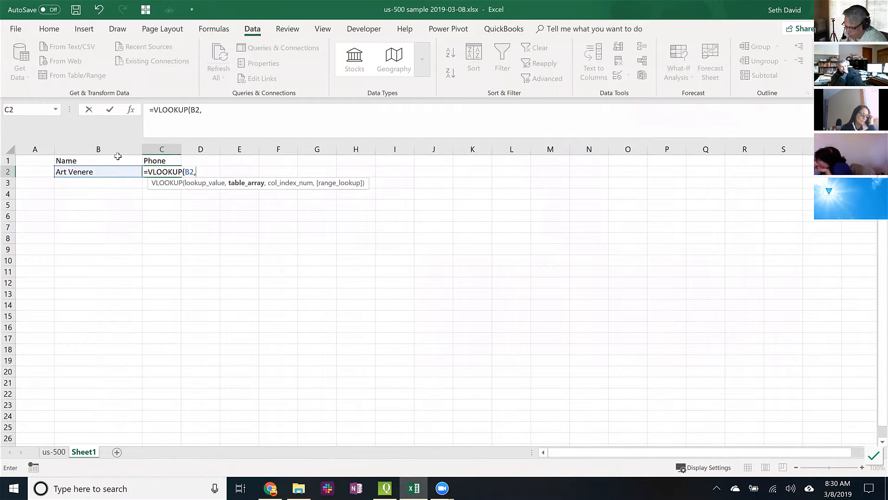
pyautogui.press('Escape')
# Review the table's design settings on the us-500 sheet and highlight the data from Full Name across to phone1
pyautogui.click(52, 452)
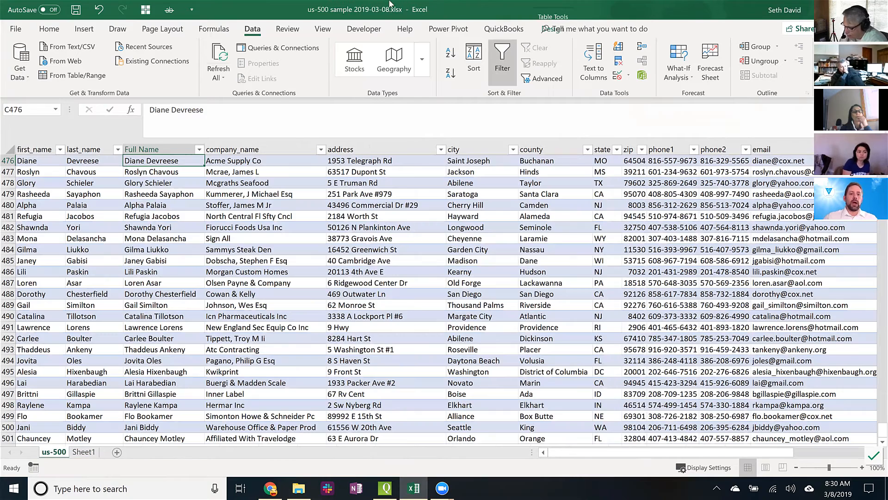
pyautogui.click(553, 28)
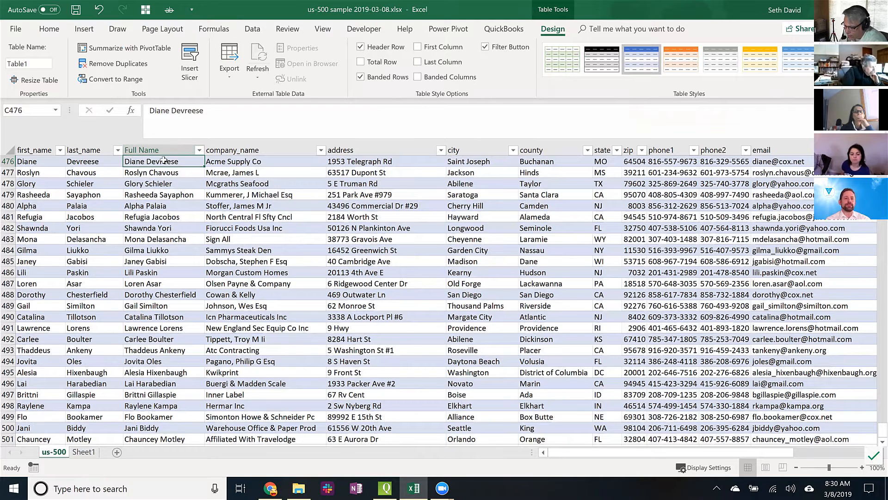
pyautogui.moveTo(150, 161); pyautogui.dragTo(677, 260)
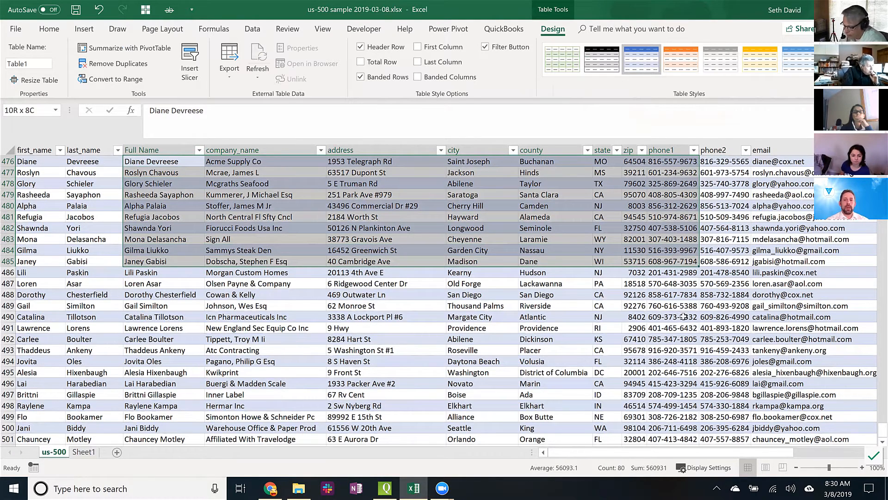
pyautogui.moveTo(684, 317); pyautogui.dragTo(671, 383)
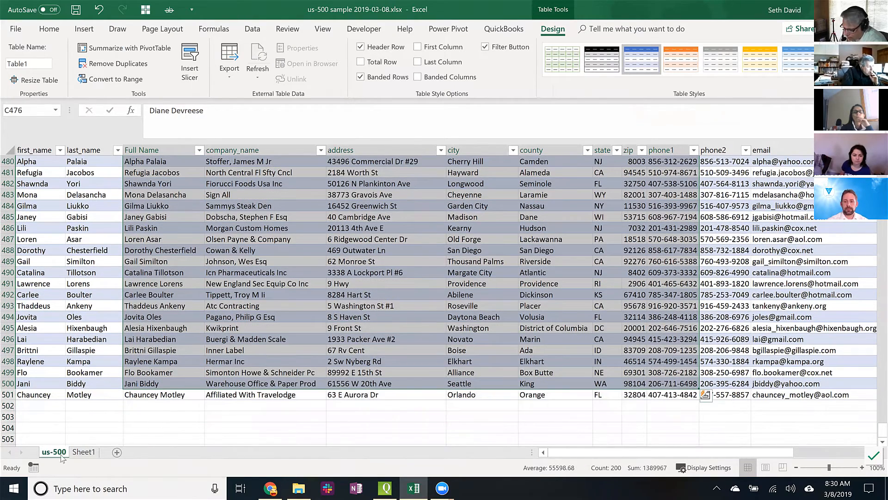
# Begin a VLOOKUP formula in C2 on Sheet1 with B2 as the lookup value
pyautogui.hotkey('ctrl', 'pagedown')
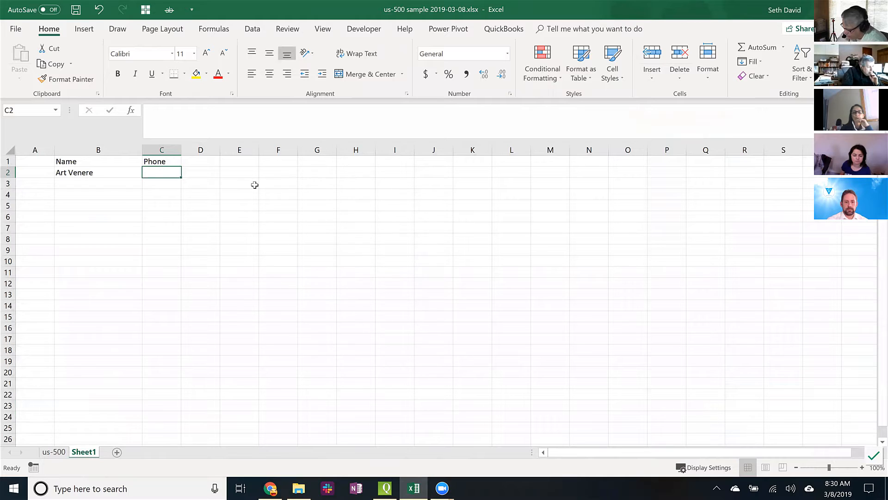
pyautogui.write('=vlo')
pyautogui.press('Tab')
pyautogui.click(91, 172)
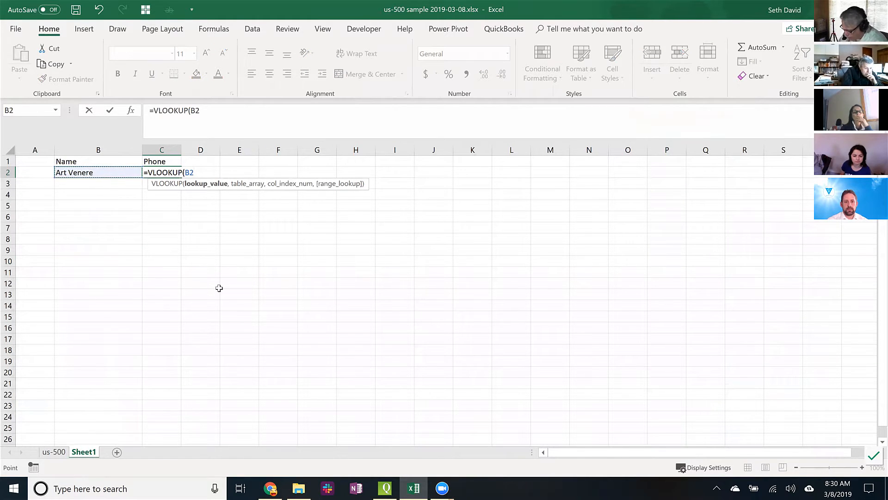
pyautogui.write(',')
# Set the VLOOKUP table array to the Full Name column's data on the us-500 sheet
pyautogui.click(54, 452)
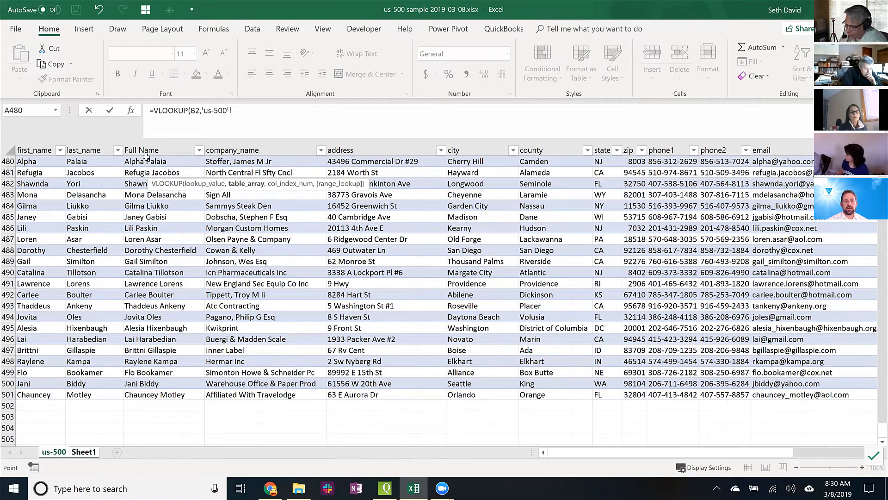
pyautogui.scroll(5, 146, 157)
pyautogui.click(146, 161)
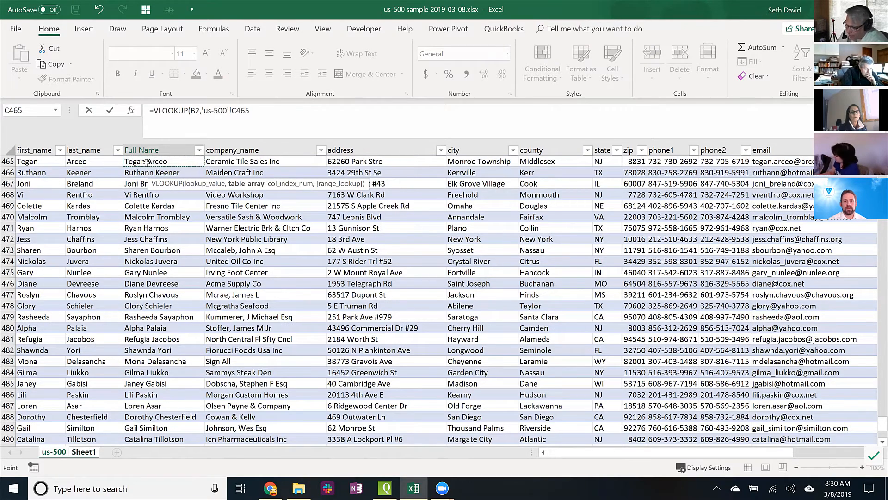
pyautogui.hotkey('ctrl', 'Up')
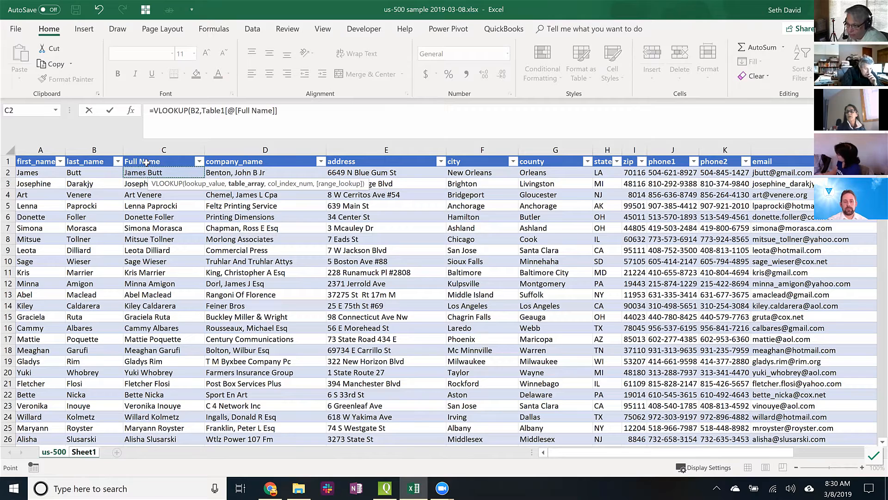
pyautogui.hotkey('ctrl', 'shift', 'Down')
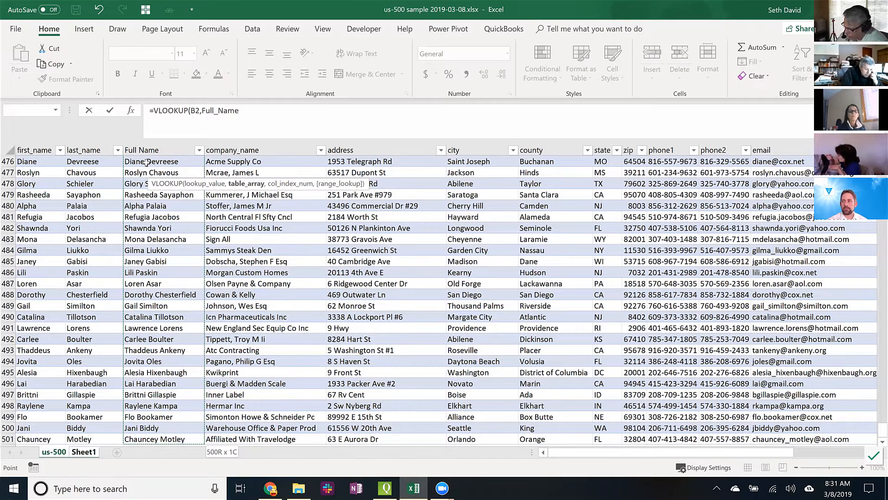
# Redefine the VLOOKUP table array as the us-500 table's data from the Full Name column through phone1
pyautogui.hotkey('ctrl', 'Home')
pyautogui.press('Right')
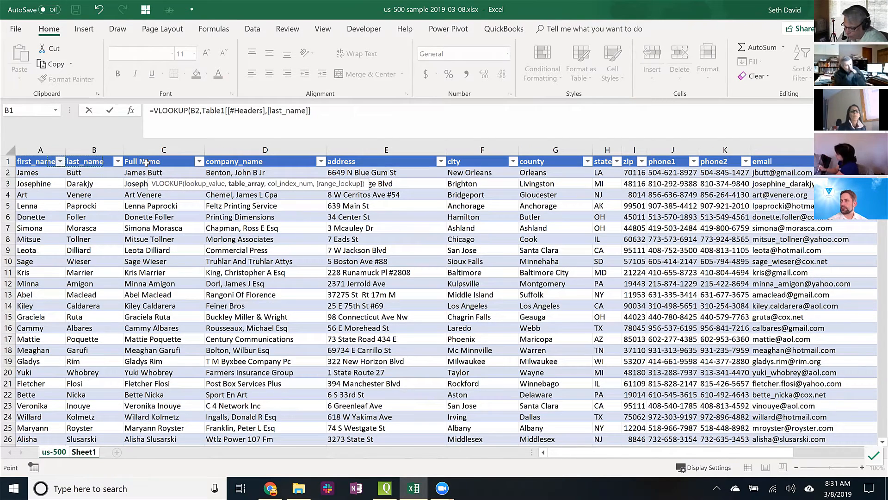
pyautogui.press('Right')
pyautogui.press('Down')
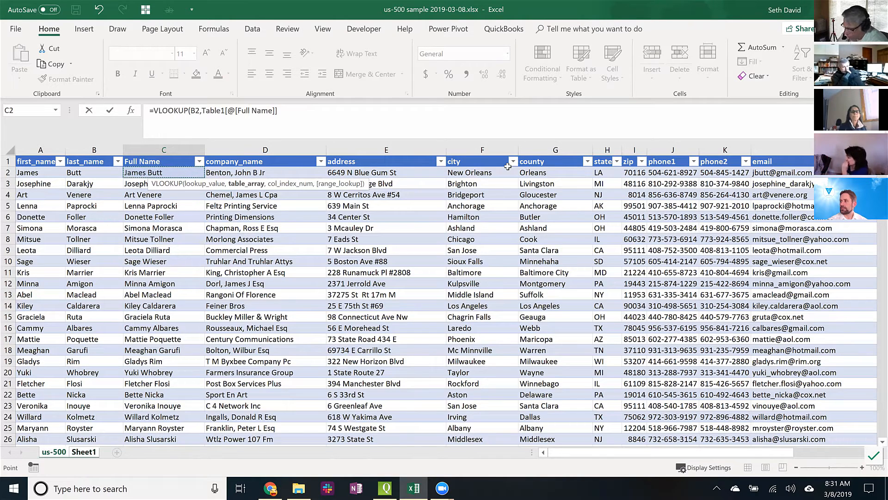
pyautogui.hotkey('ctrl', 'shift', 'Down')
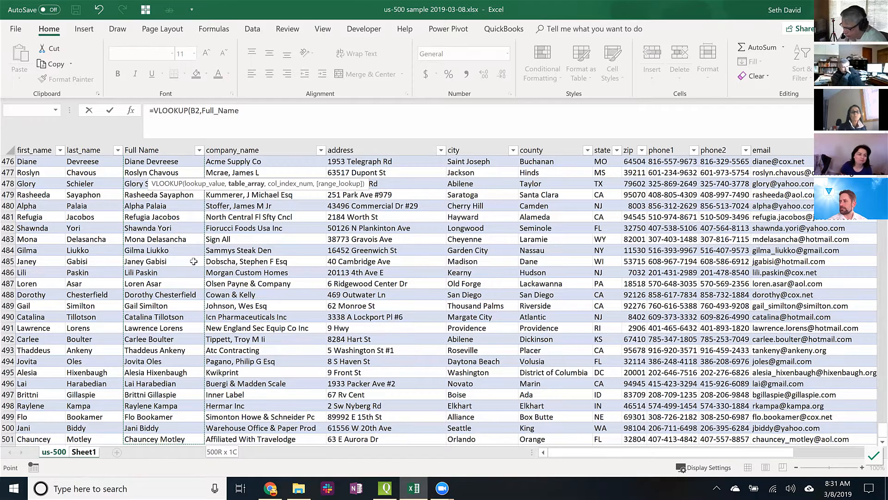
pyautogui.hotkey('shift', 'Right')
pyautogui.hotkey('shift', 'Right')
pyautogui.hotkey('shift', 'Right')
pyautogui.hotkey('shift', 'Right')
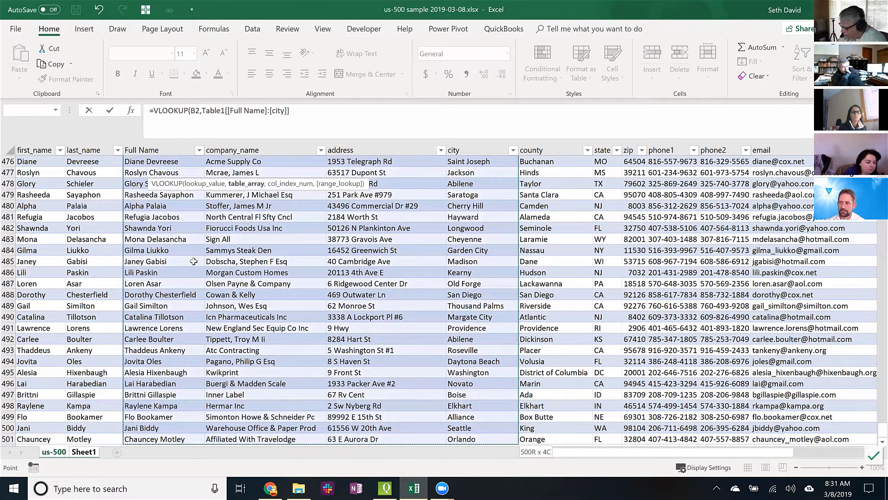
pyautogui.hotkey('shift', 'Right')
pyautogui.hotkey('shift', 'Right')
pyautogui.hotkey('shift', 'Right')
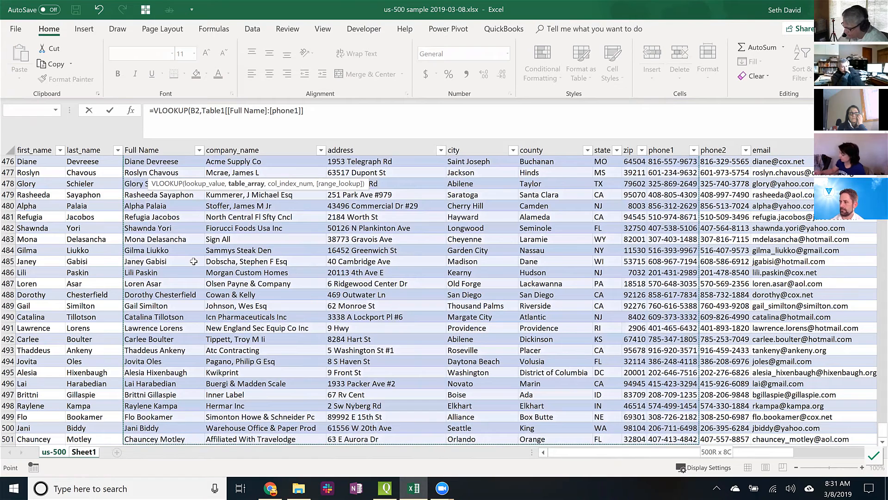
# Complete the VLOOKUP with column index 8 and FALSE for an exact match, and autofit column C to the phone number
pyautogui.write(',8')
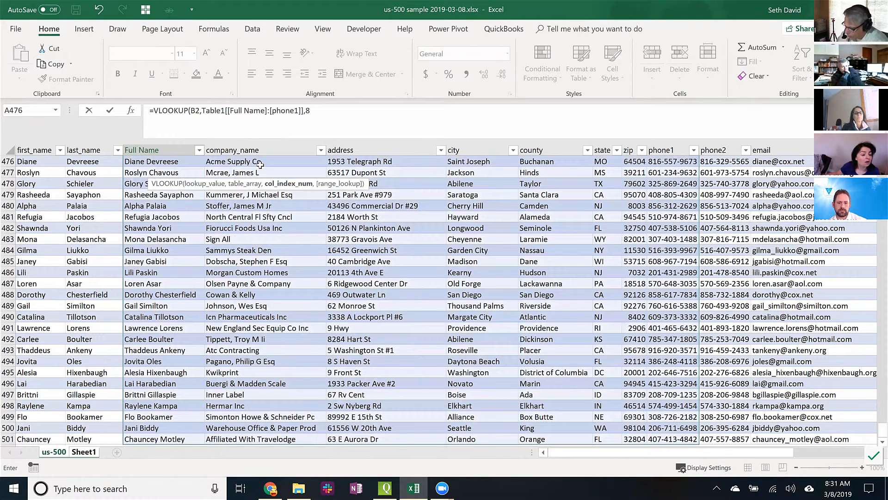
pyautogui.click(323, 114)
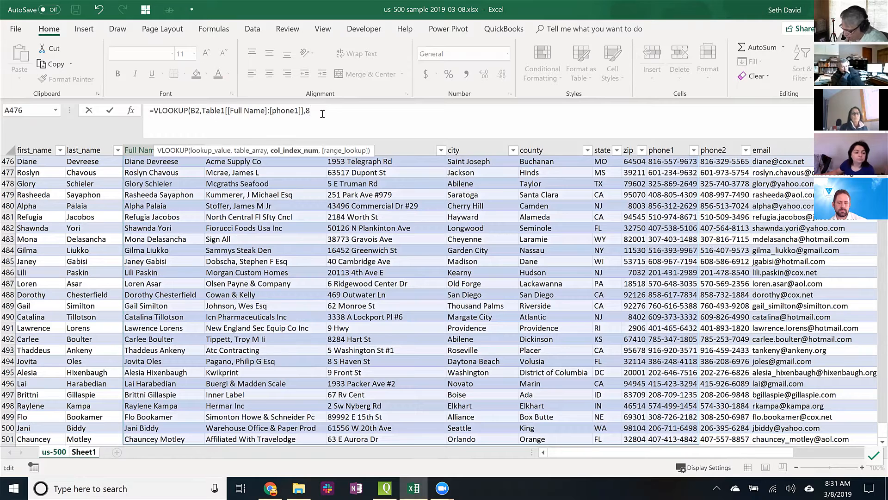
pyautogui.write(',false)')
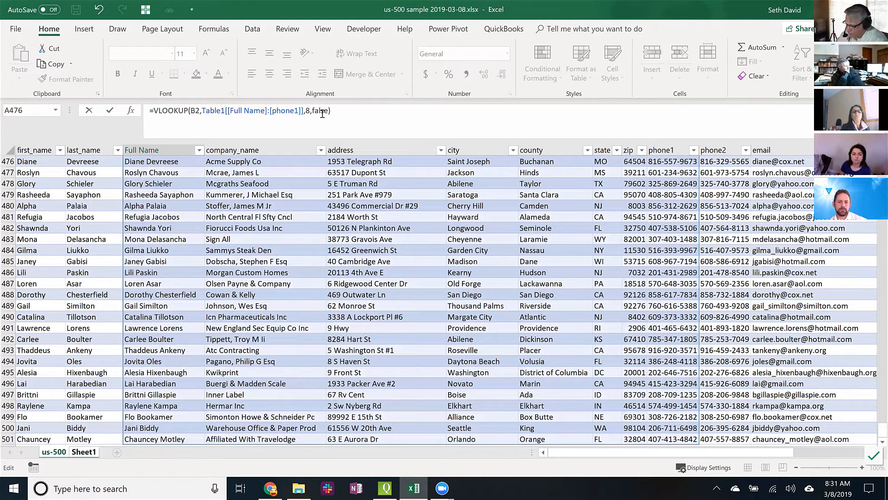
pyautogui.press('Return')
pyautogui.press('Up')
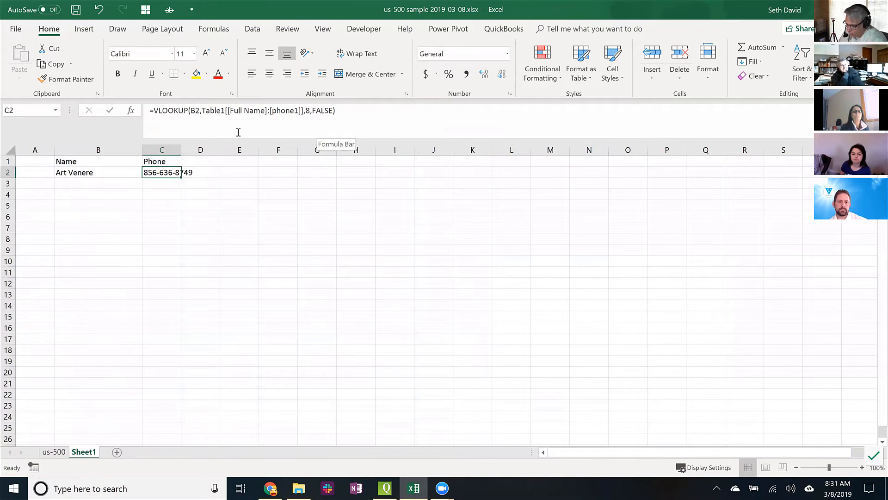
pyautogui.doubleClick(181, 150)
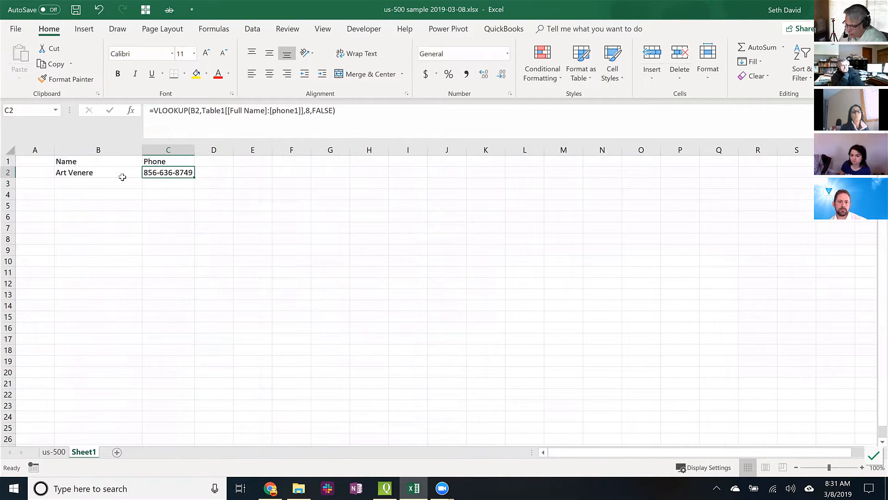
# Test the phone lookup by choosing a different name from the drop-down in B2
pyautogui.click(79, 169)
pyautogui.click(147, 173)
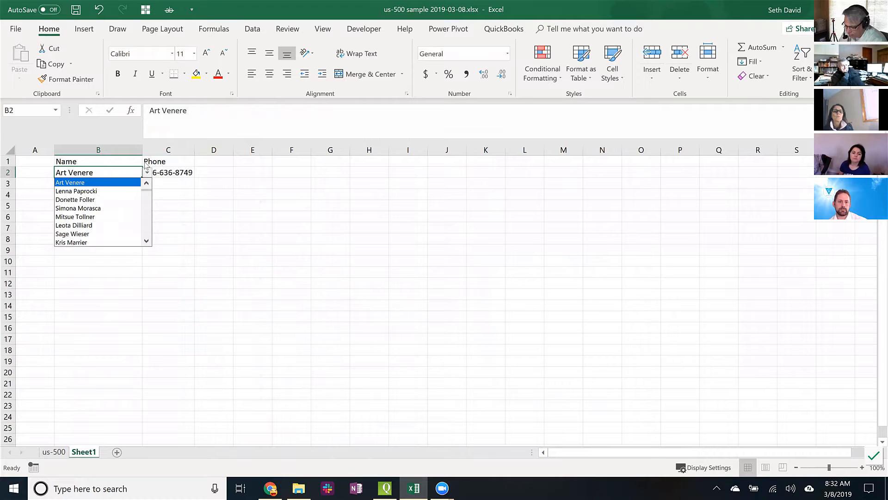
pyautogui.click(92, 229)
pyautogui.click(172, 191)
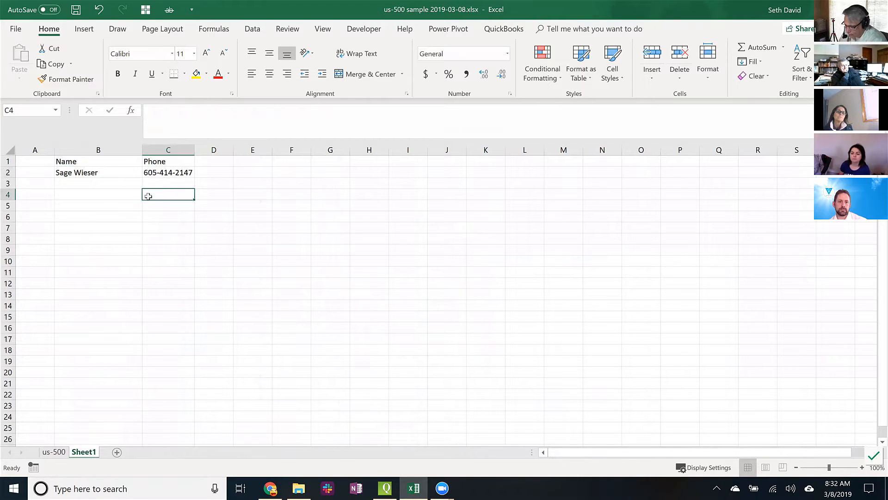
# Widen column B and choose another name from the drop-down in B2
pyautogui.moveTo(180, 151); pyautogui.dragTo(181, 151)
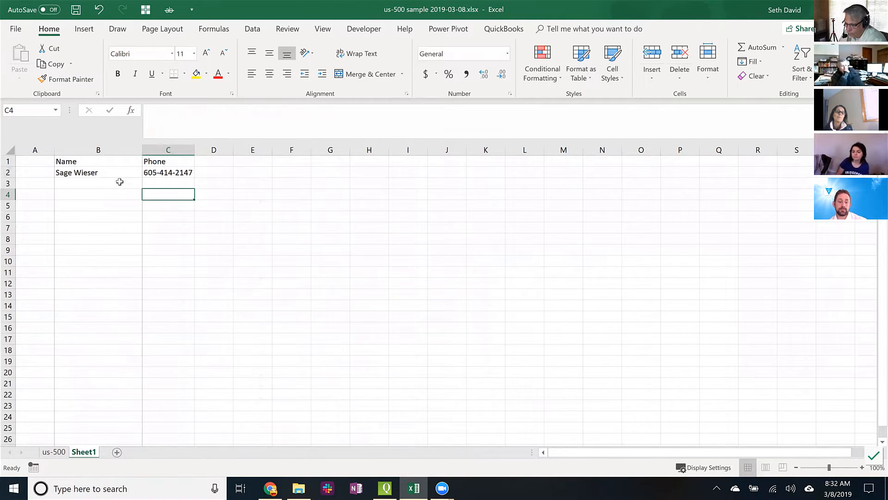
pyautogui.click(124, 176)
pyautogui.click(184, 173)
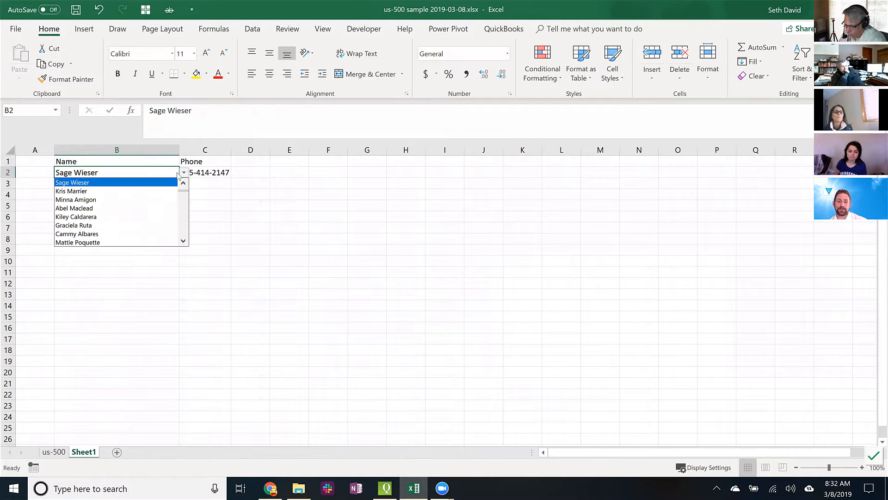
pyautogui.click(73, 229)
pyautogui.click(90, 185)
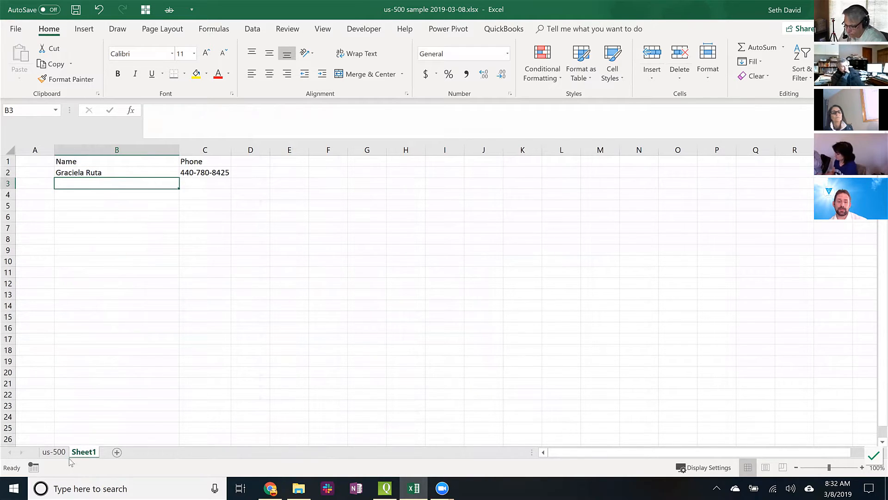
# Return to the us-500 sheet and select the email header in L1
pyautogui.click(53, 452)
pyautogui.click(166, 162)
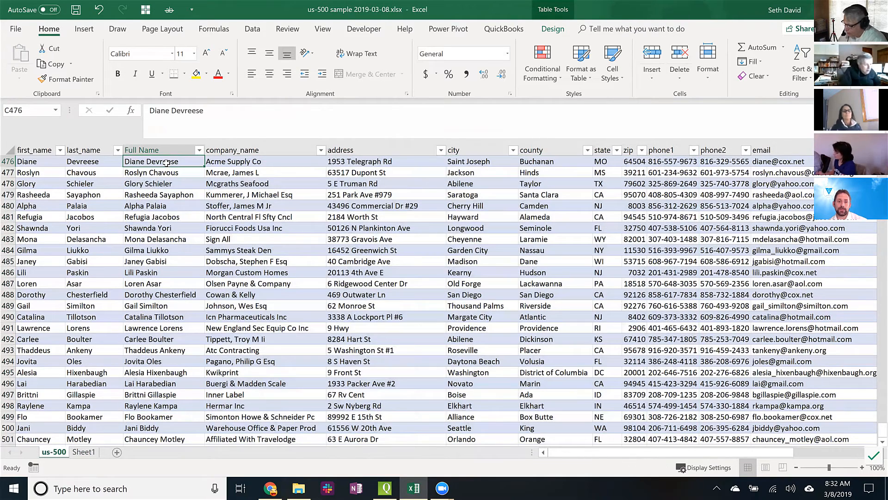
pyautogui.hotkey('ctrl', 'Home')
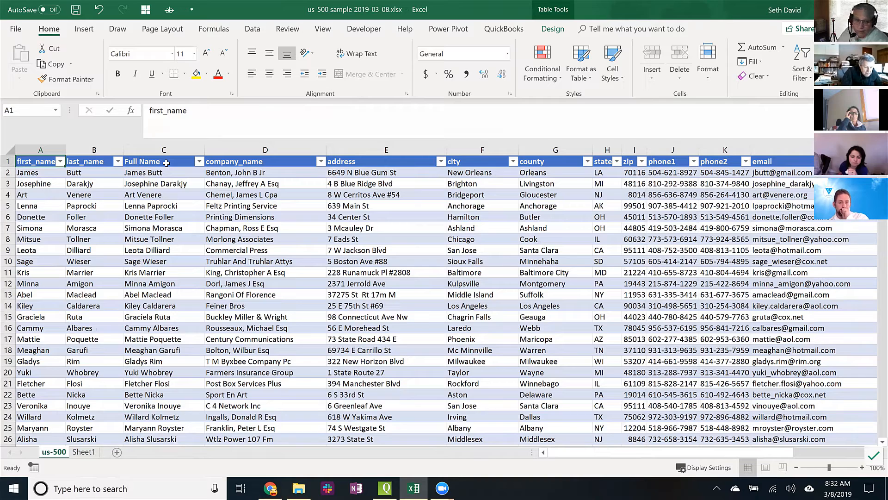
pyautogui.press('Right')
pyautogui.press('Right')
pyautogui.press('Right')
pyautogui.press('Right')
pyautogui.press('Right')
pyautogui.press('Right')
pyautogui.press('Right')
pyautogui.press('Right')
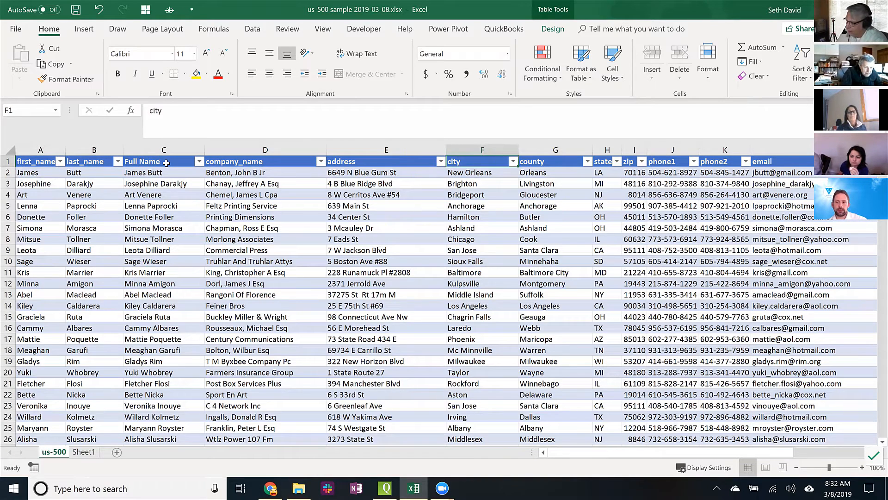
pyautogui.press('Right')
pyautogui.press('Right')
pyautogui.press('Right')
pyautogui.press('Right')
pyautogui.press('Left')
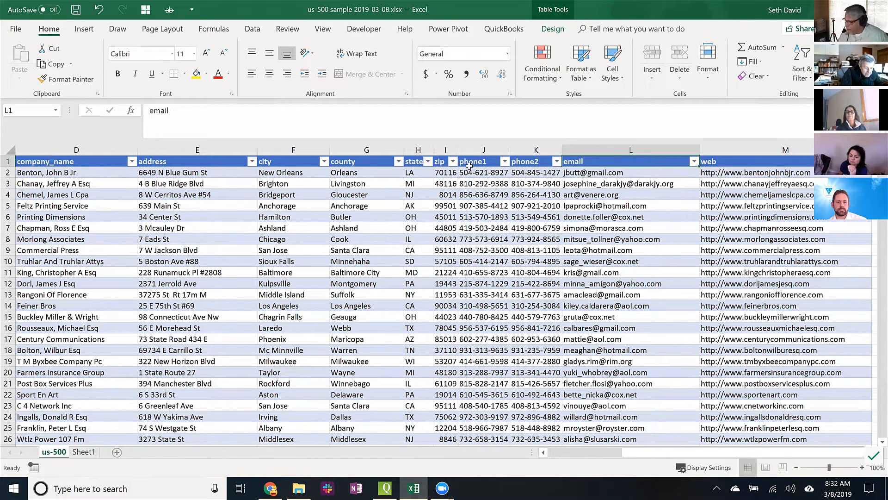
# Filter the email column to addresses containing aol.com and select the first filtered address
pyautogui.click(695, 161)
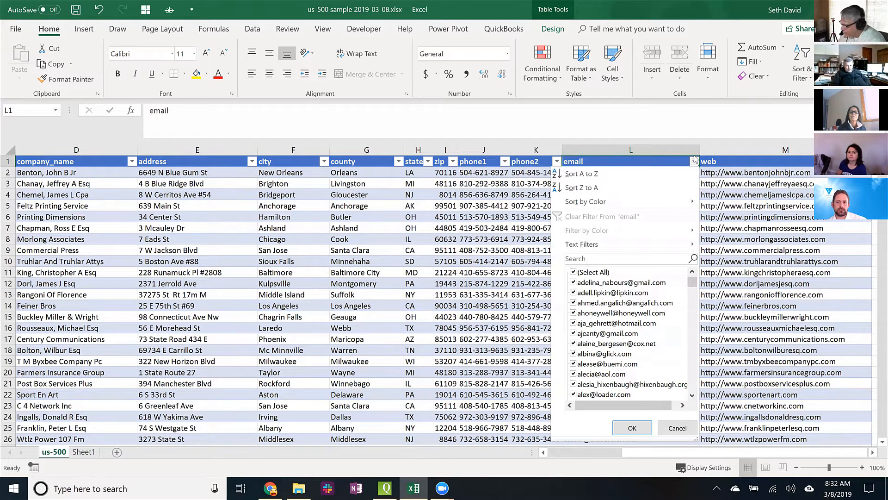
pyautogui.click(586, 255)
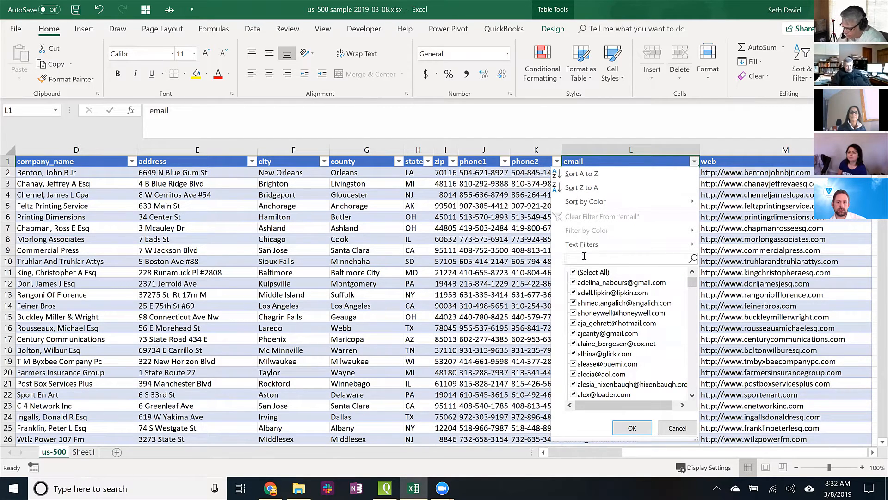
pyautogui.write('aol.com')
pyautogui.press('Return')
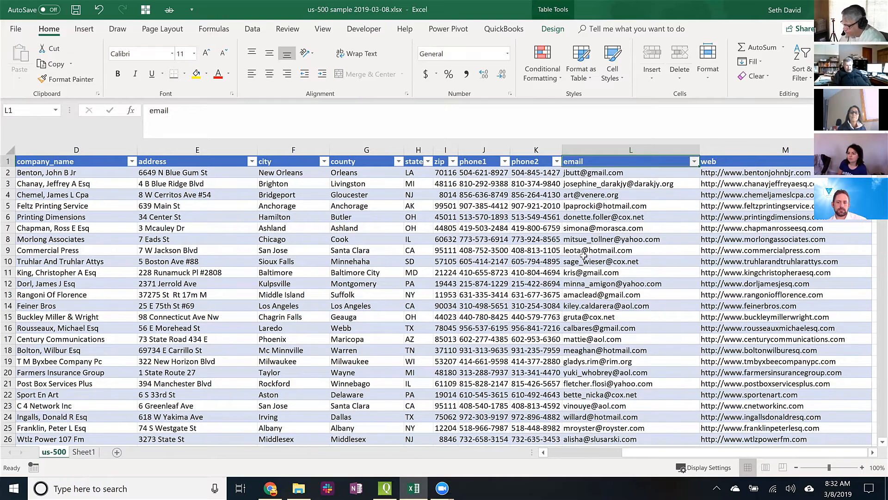
pyautogui.click(606, 174)
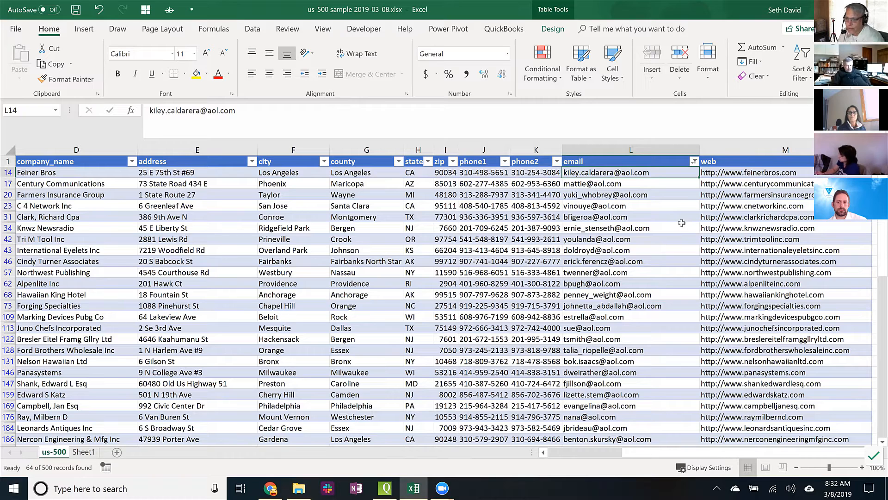
# Clear the filter from the email column and go back to cell A2
pyautogui.click(694, 161)
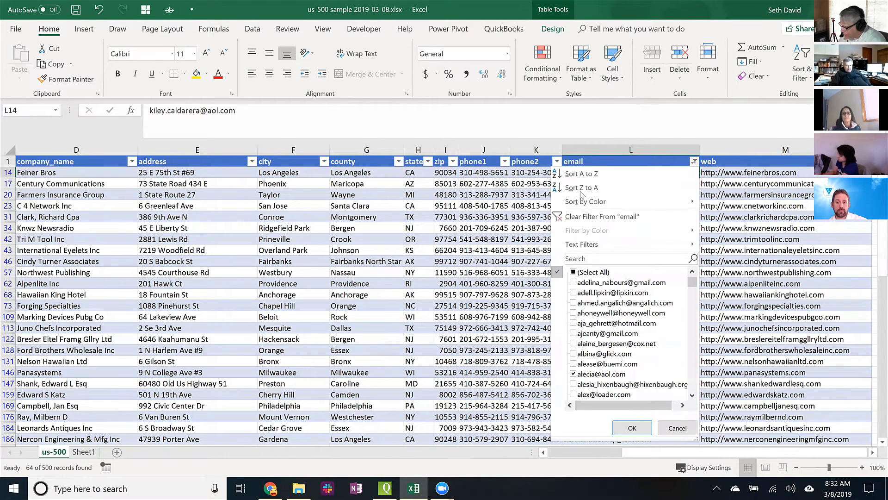
pyautogui.click(600, 217)
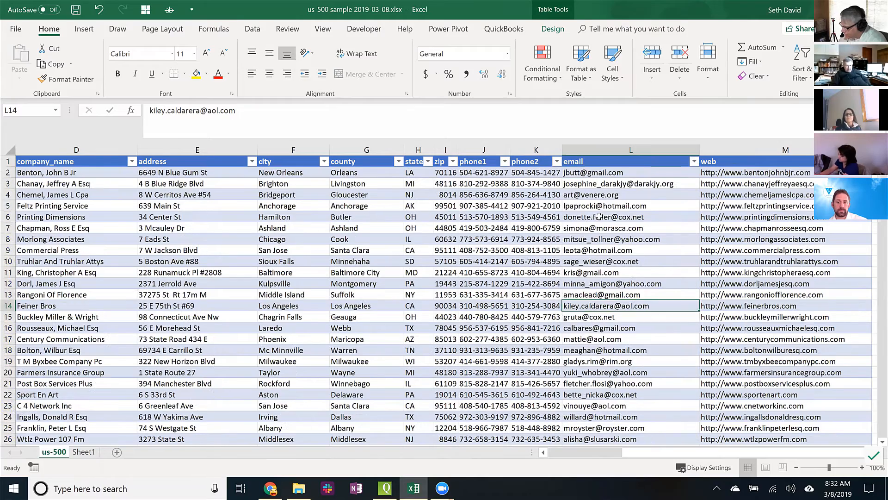
pyautogui.click(277, 172)
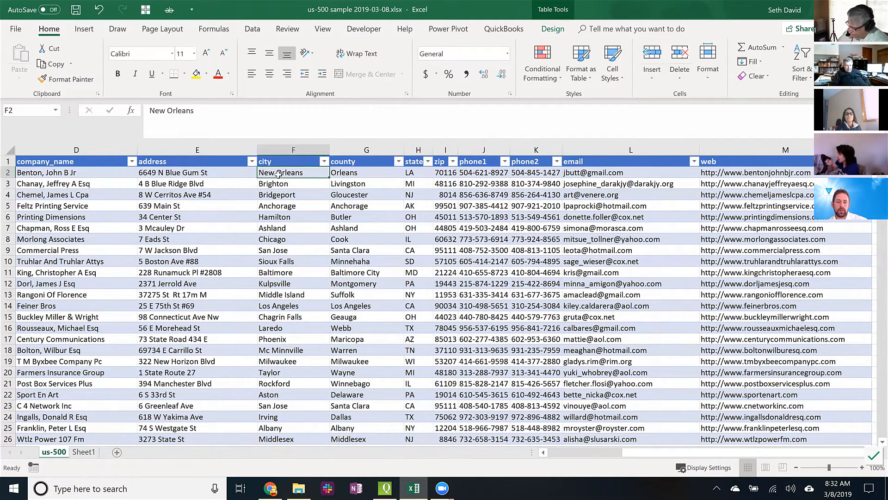
pyautogui.hotkey('ctrl', 'Left')
pyautogui.press('Up')
pyautogui.press('Down')
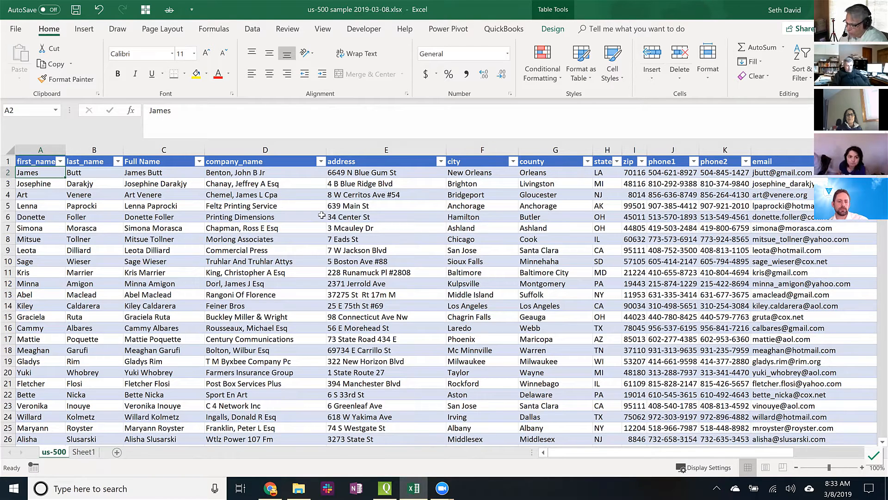
# Filter the state column to CA
pyautogui.click(618, 163)
pyautogui.click(497, 259)
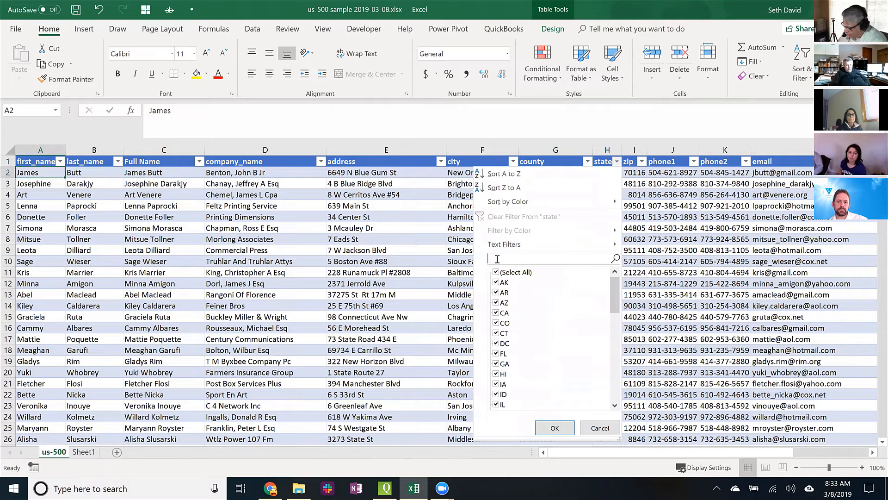
pyautogui.write('ca')
pyautogui.press('Return')
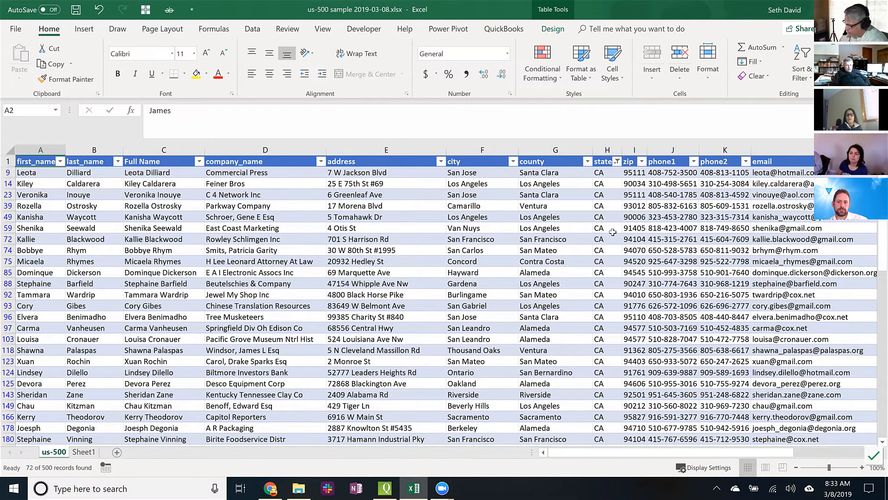
# Filter the city column to cities matching "los" and select the first filtered city
pyautogui.click(513, 161)
pyautogui.click(412, 259)
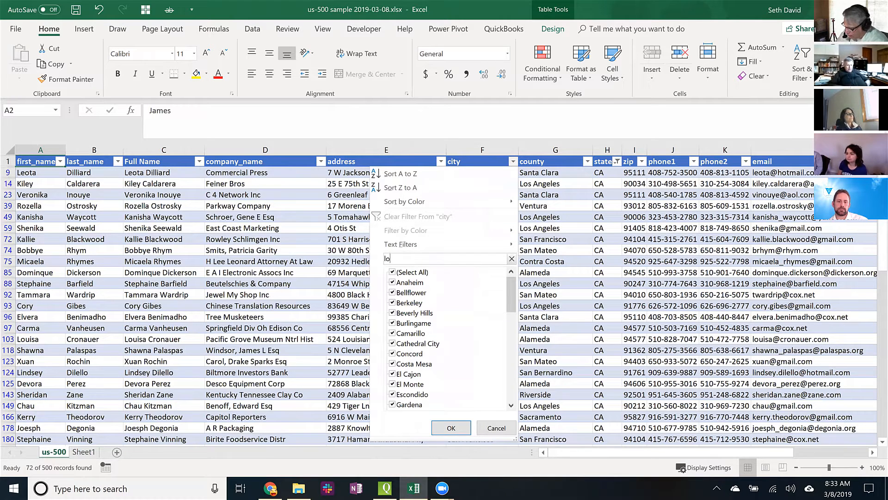
pyautogui.write('los')
pyautogui.click(451, 428)
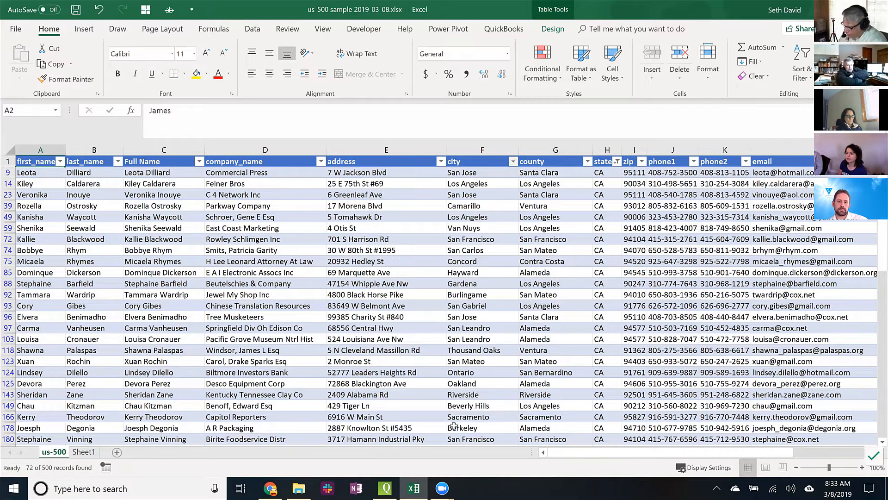
pyautogui.click(468, 174)
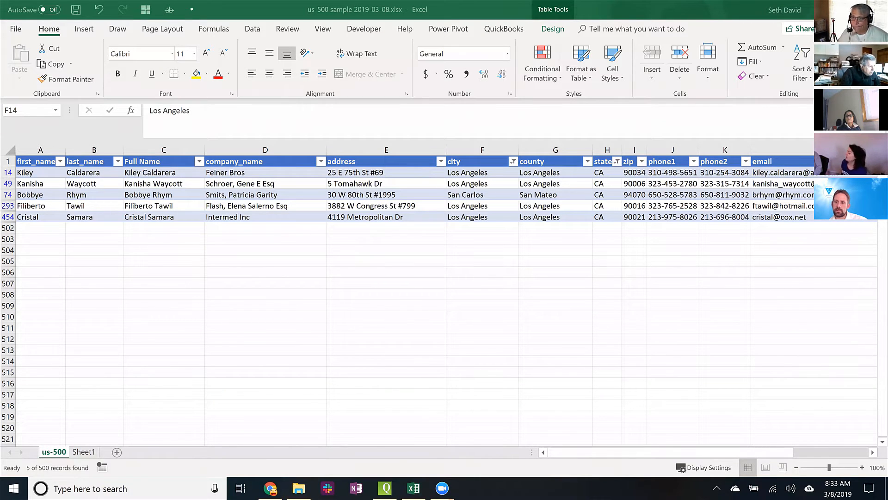
pyautogui.click(453, 185)
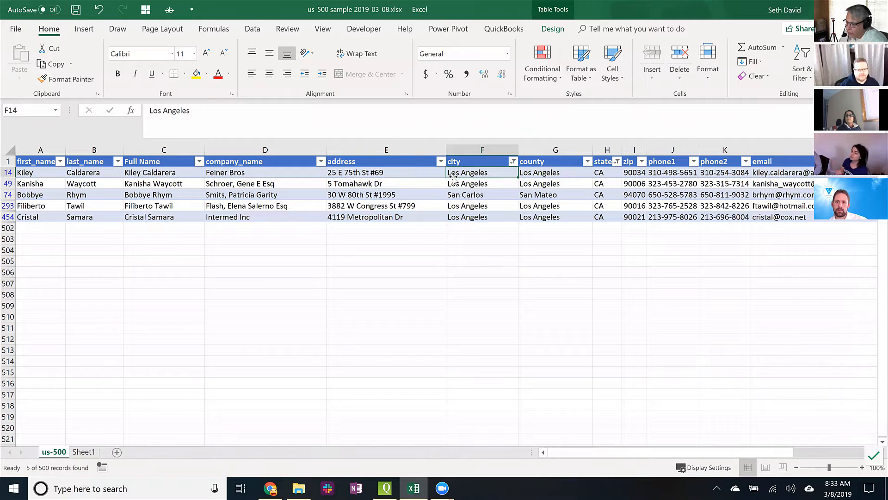
pyautogui.click(513, 161)
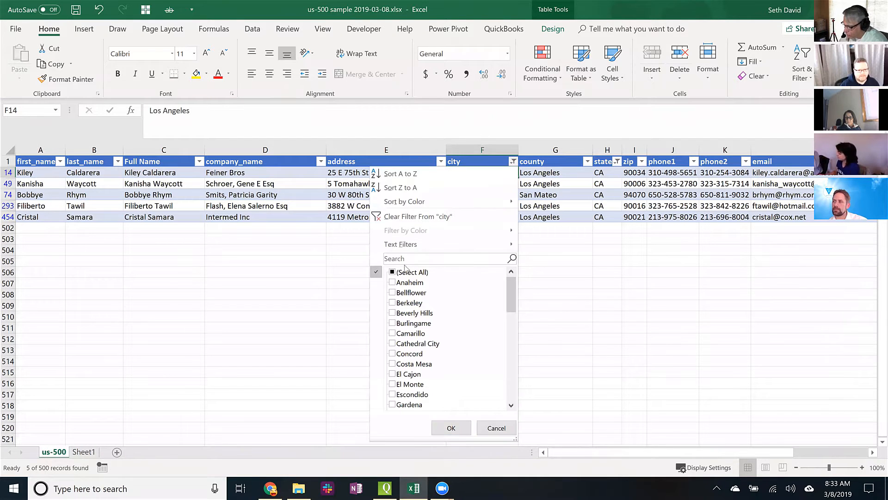
pyautogui.click(397, 258)
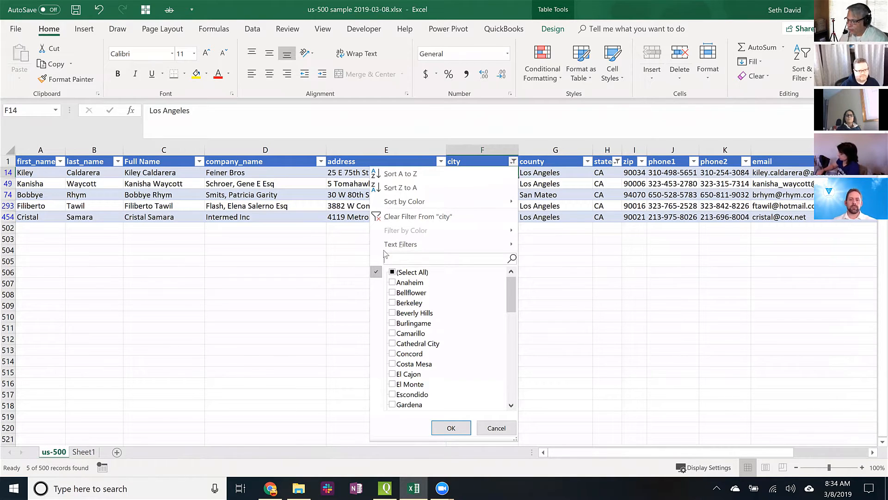
pyautogui.click(254, 186)
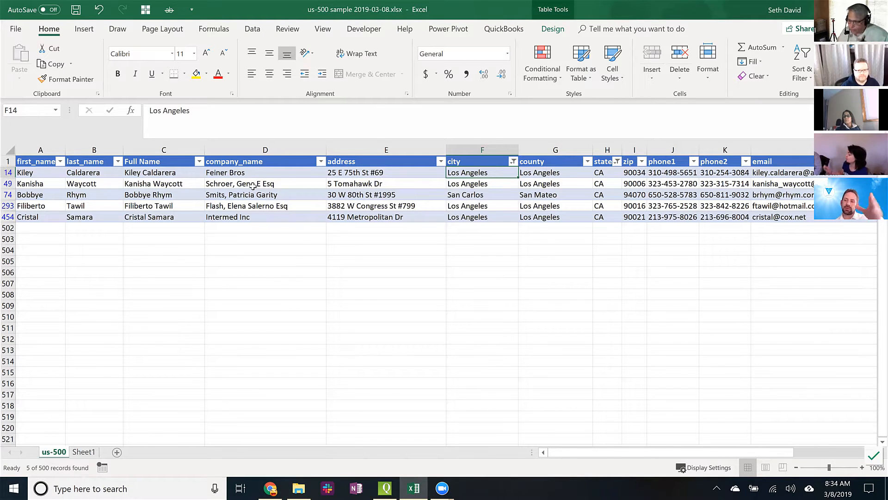
# Clear all filters from the us-500 table and go to the first cell of the current row
pyautogui.click(252, 29)
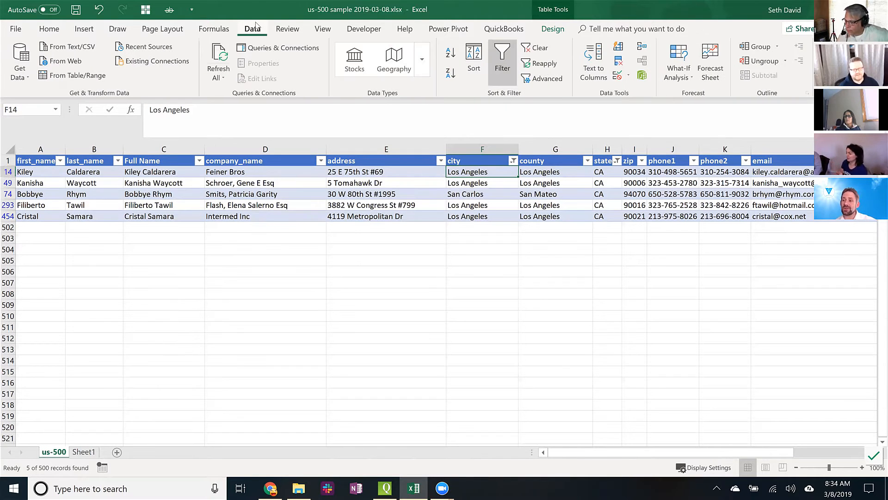
pyautogui.click(545, 48)
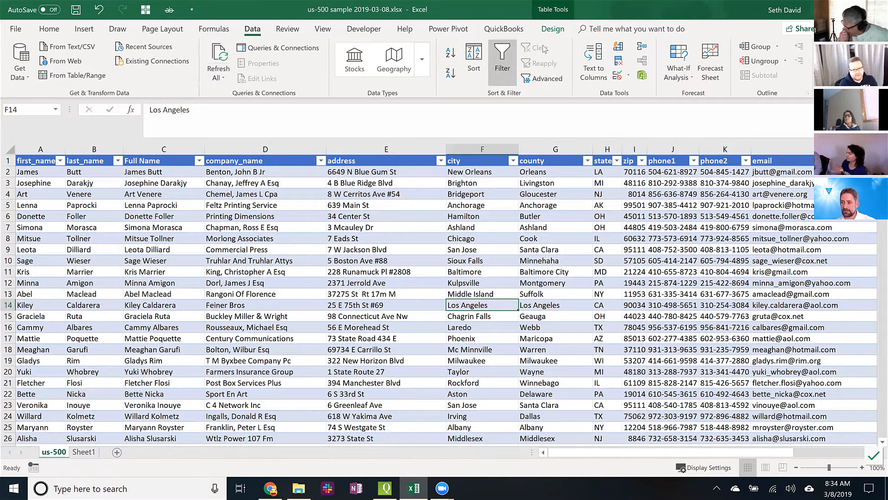
pyautogui.press('Home')
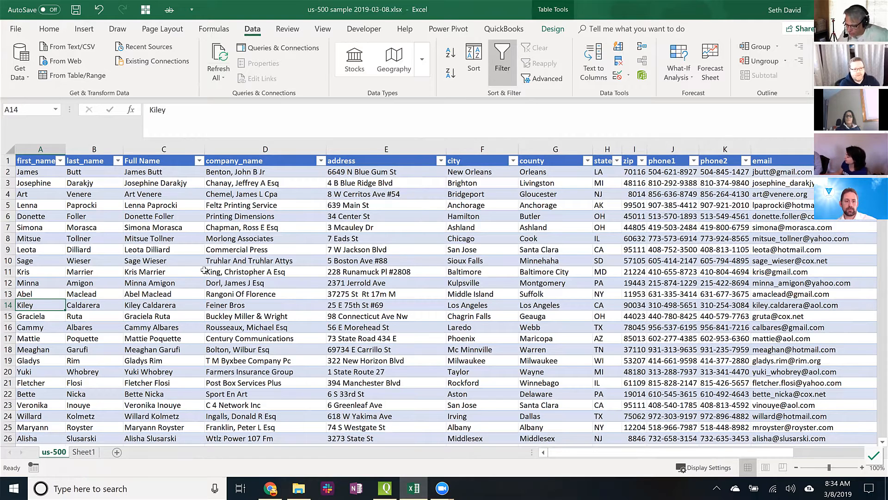
# On Sheet1, enter the numbers 1, 2 and 3 in cells G2 to G4
pyautogui.click(77, 453)
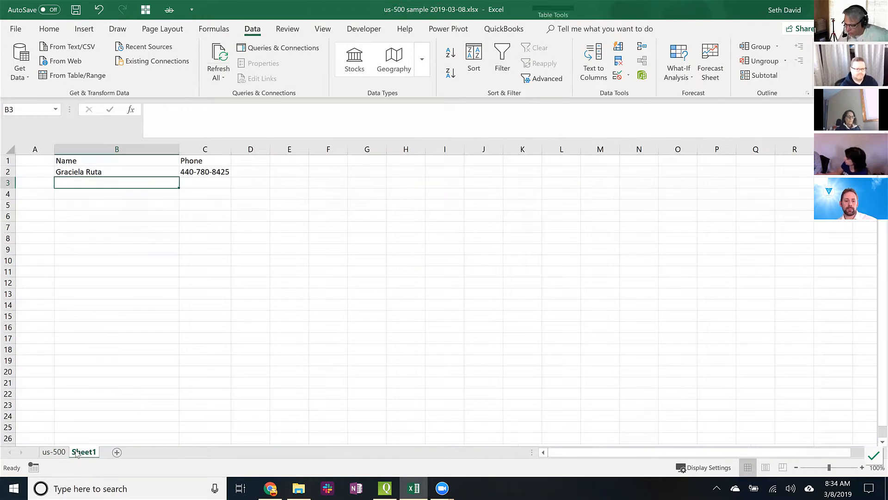
pyautogui.moveTo(361, 172); pyautogui.dragTo(357, 195)
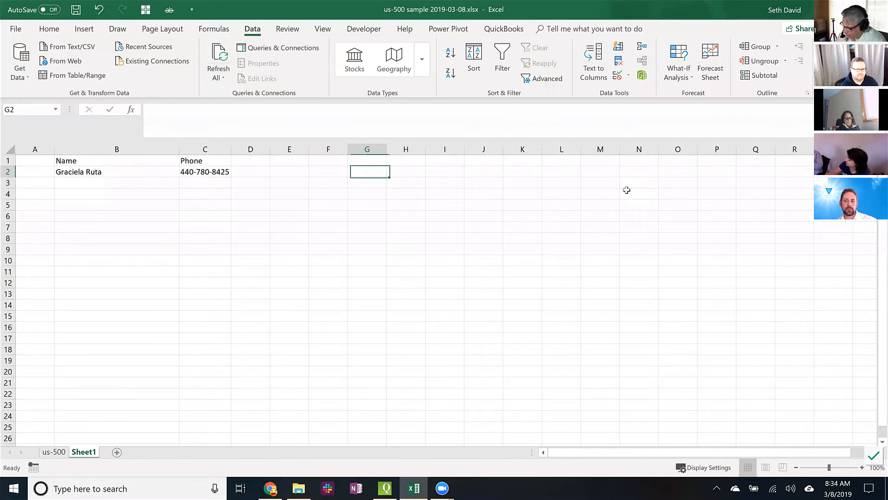
pyautogui.write('1')
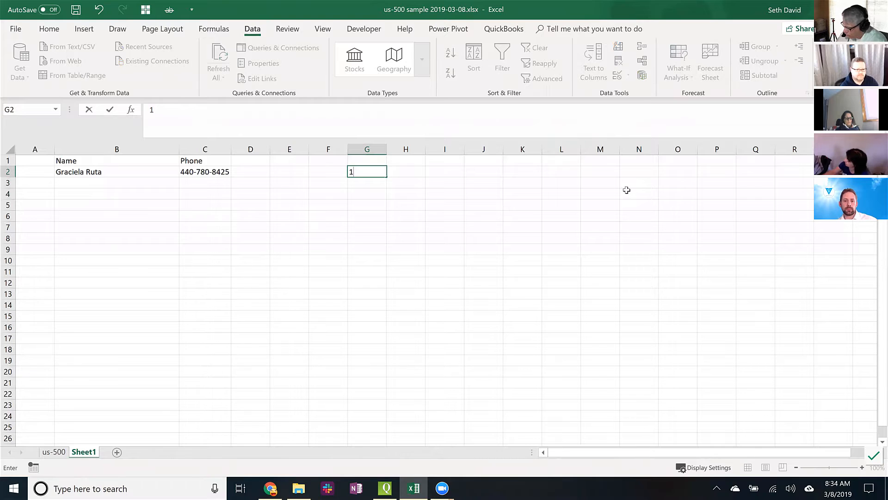
pyautogui.press('Return')
pyautogui.write('2')
pyautogui.press('Return')
pyautogui.write('3')
pyautogui.press('Return')
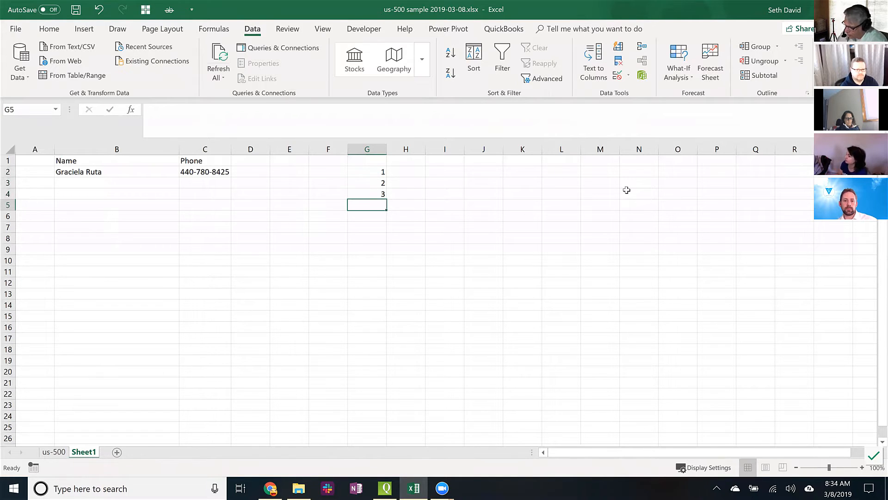
# Extend the 1, 2, 3 series in column G down to G19 and return to cell G2
pyautogui.moveTo(369, 174); pyautogui.dragTo(396, 370)
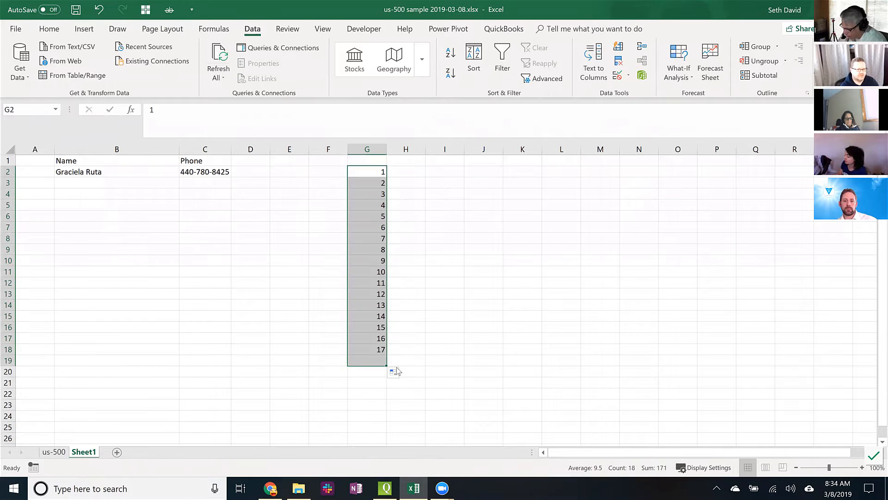
pyautogui.click(375, 360)
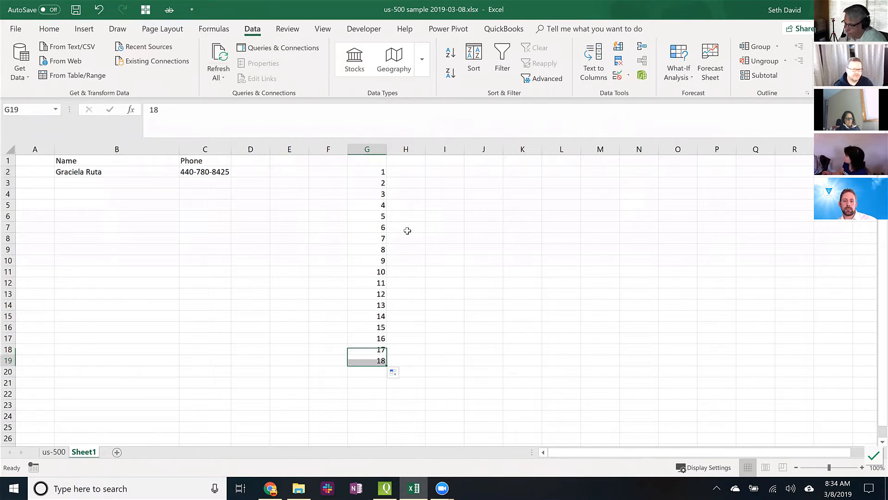
pyautogui.click(372, 171)
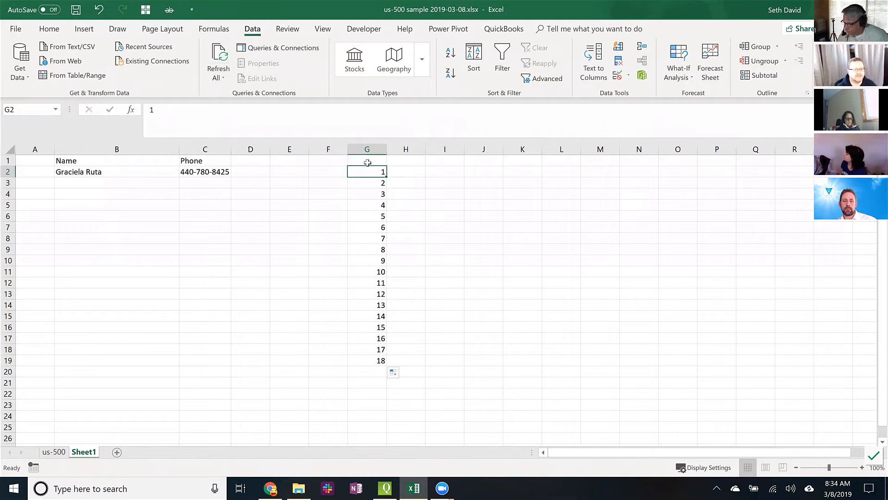
# On the us-500 sheet, insert a blank column before Full Name and try starting a CONCAT formula in C2
pyautogui.click(49, 453)
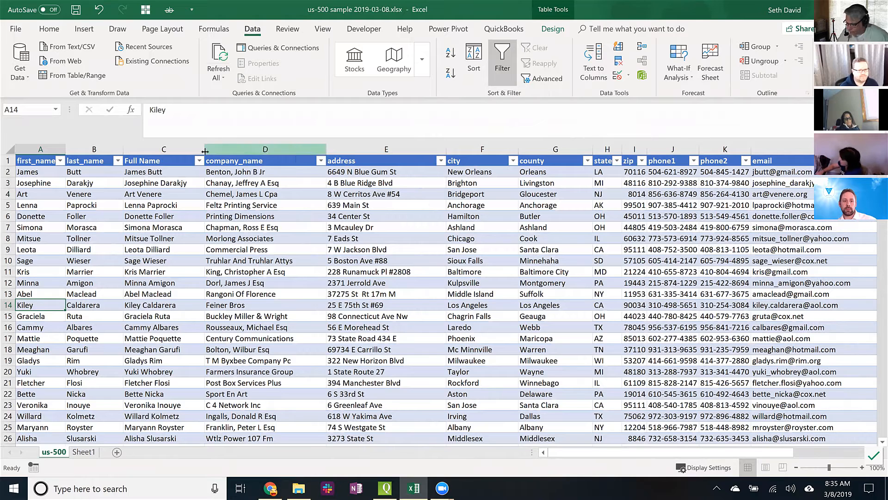
pyautogui.click(144, 149)
pyautogui.rightClick(145, 148)
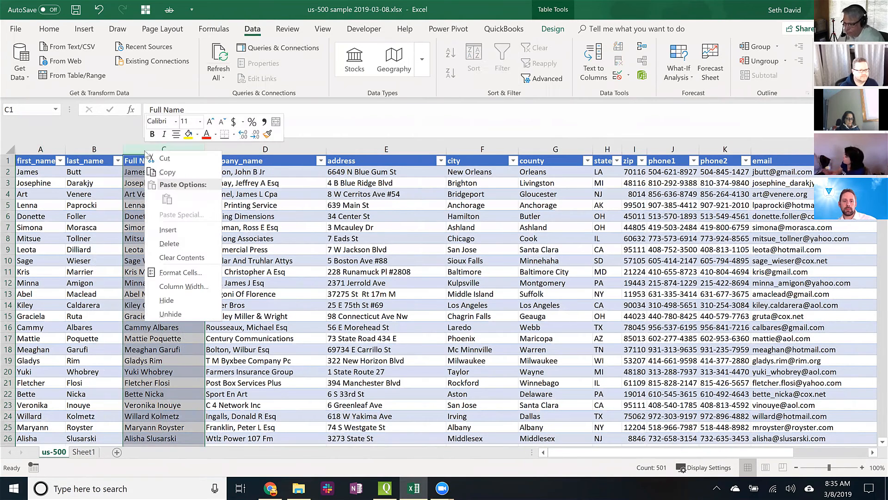
pyautogui.click(176, 232)
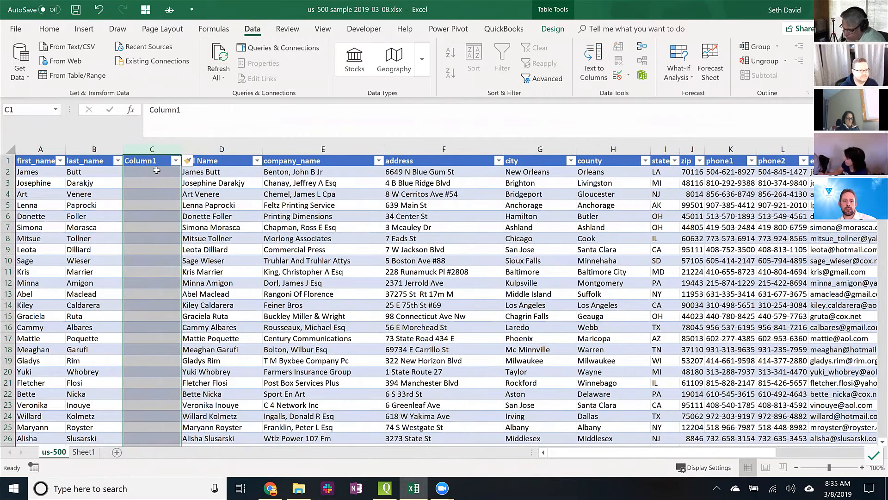
pyautogui.press('Down')
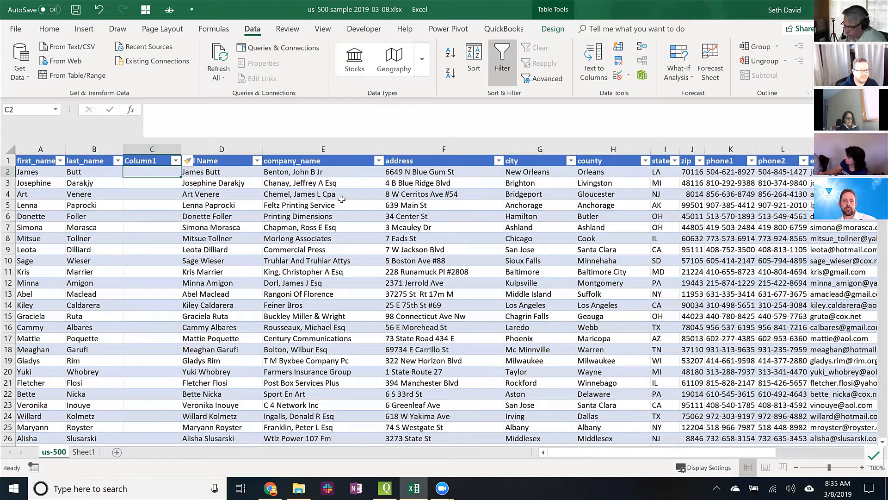
pyautogui.write('=CONCAT(')
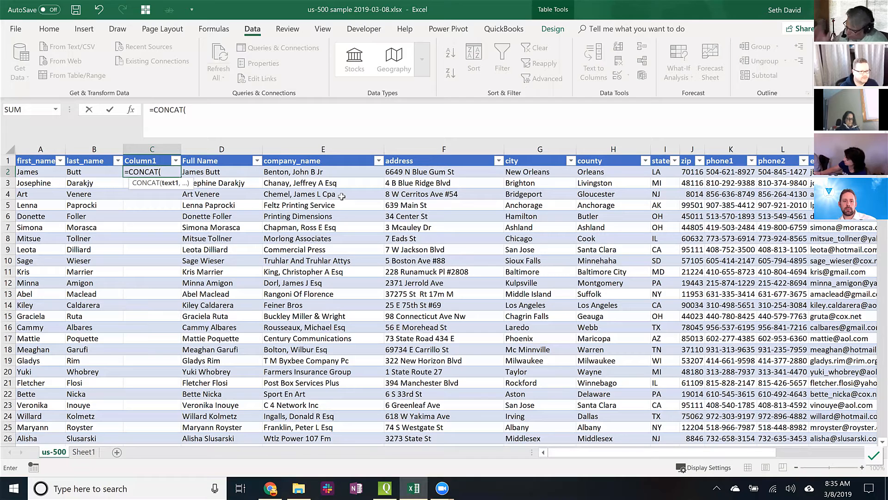
pyautogui.press('Escape')
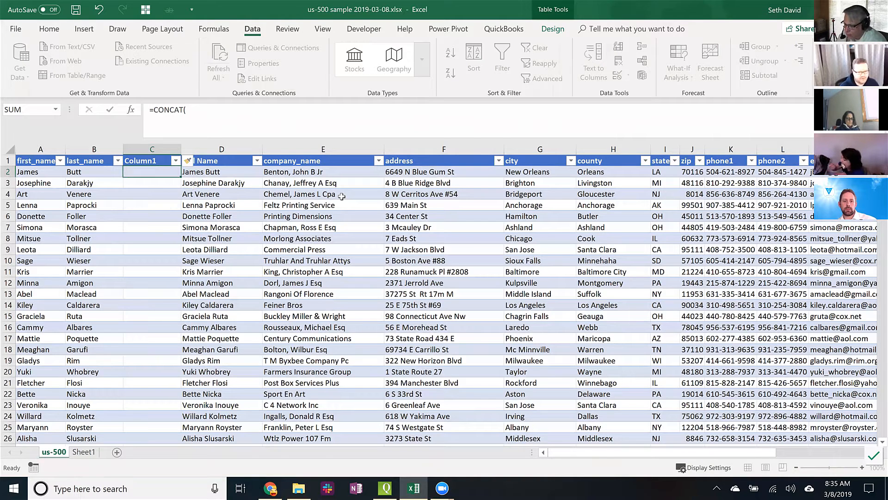
# Delete the blank column before Full Name from the table and return to cell C2
pyautogui.hotkey('ctrl', 'shift', 'Down')
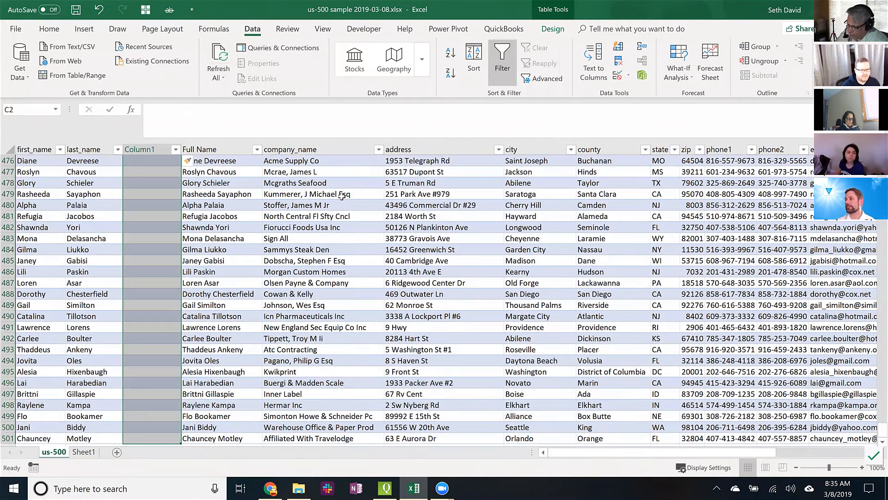
pyautogui.hotkey('ctrl', '-')
pyautogui.hotkey('ctrl', 'Up')
pyautogui.press('Down')
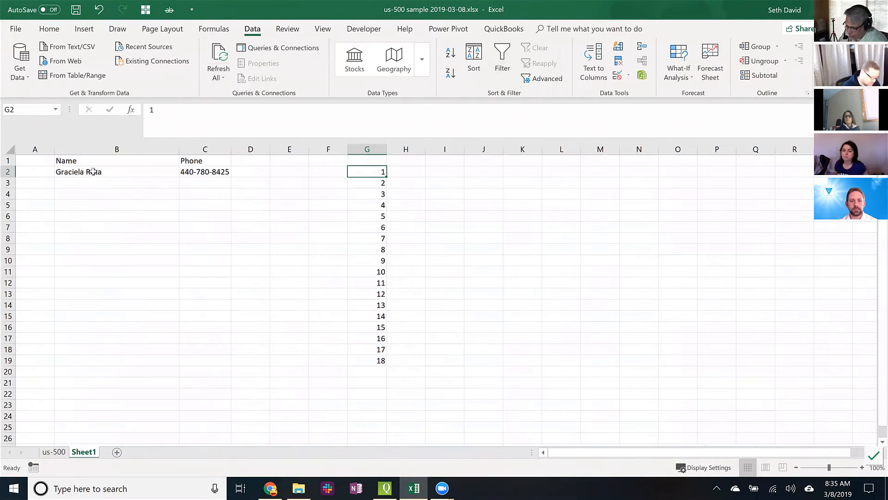
# On Sheet1, choose a different person further down the name drop-down list in cell B2
pyautogui.click(81, 454)
pyautogui.click(149, 171)
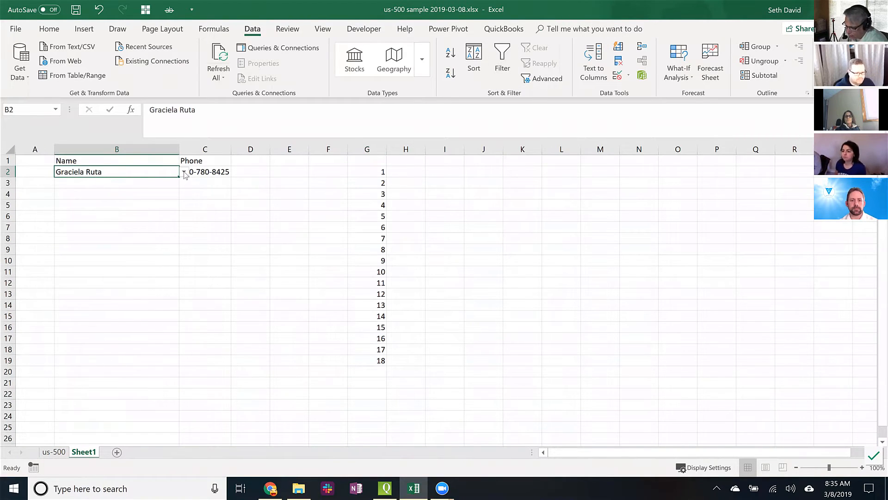
pyautogui.click(185, 172)
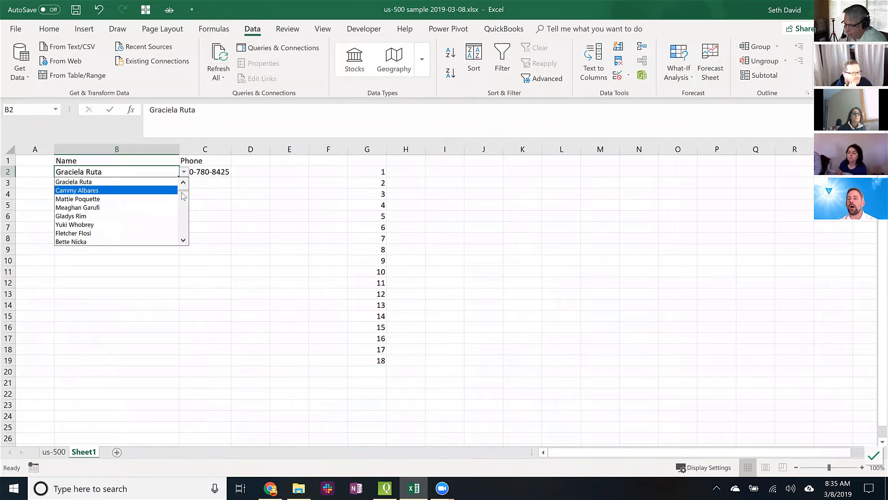
pyautogui.moveTo(182, 191); pyautogui.dragTo(181, 214)
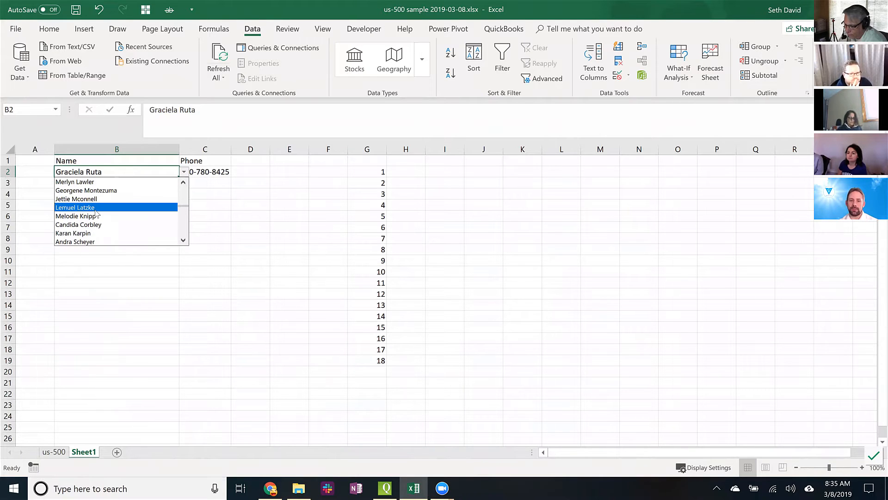
pyautogui.click(96, 210)
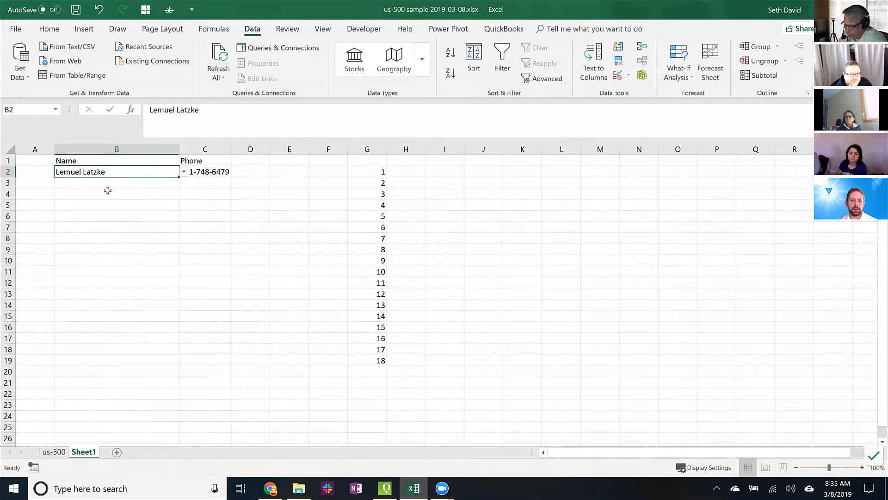
# Check the us-500 sheet briefly, return to Sheet1 and clear the number series in G2:G19
pyautogui.click(53, 453)
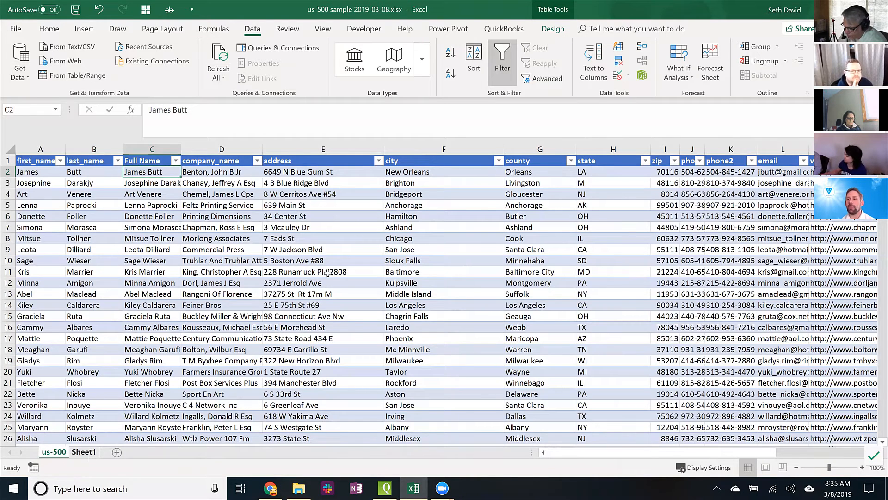
pyautogui.hotkey('ctrl', 'pagedown')
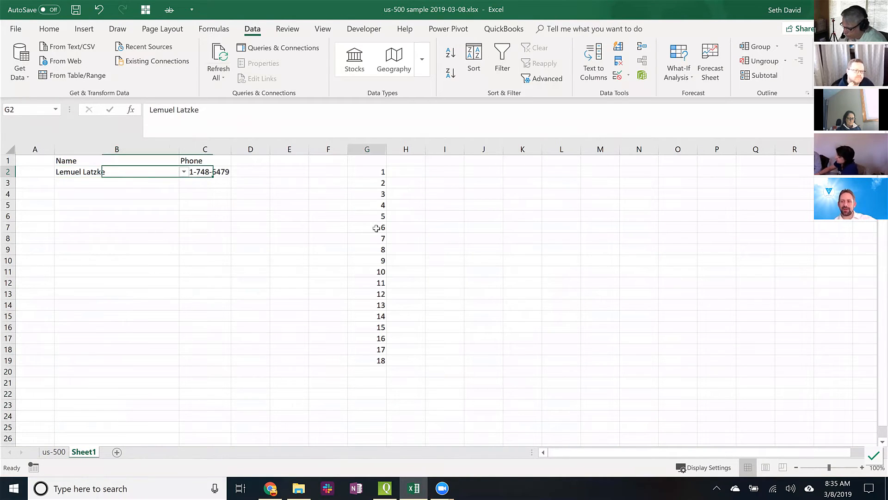
pyautogui.moveTo(377, 227); pyautogui.dragTo(368, 354)
pyautogui.press('Delete')
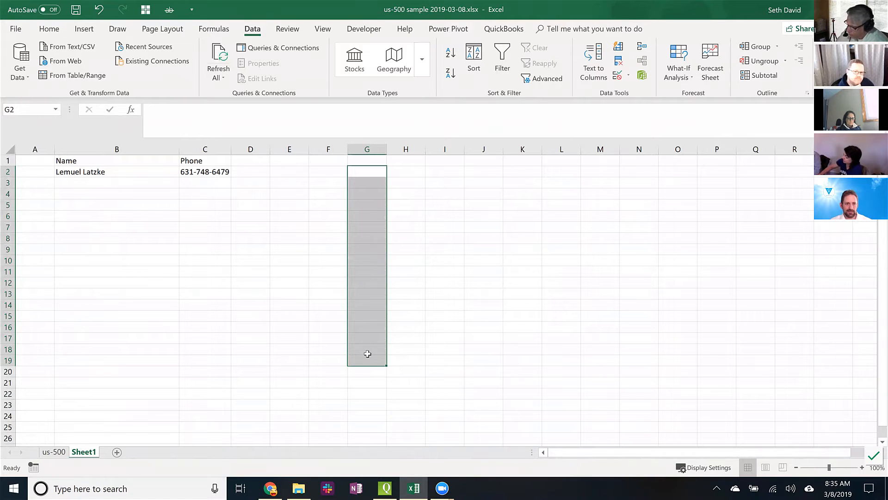
# Enter the numbers 3, 6 and 9 in cells G2 to G4
pyautogui.hotkey('shift', 'BackSpace')
pyautogui.write('3')
pyautogui.press('Return')
pyautogui.write('6')
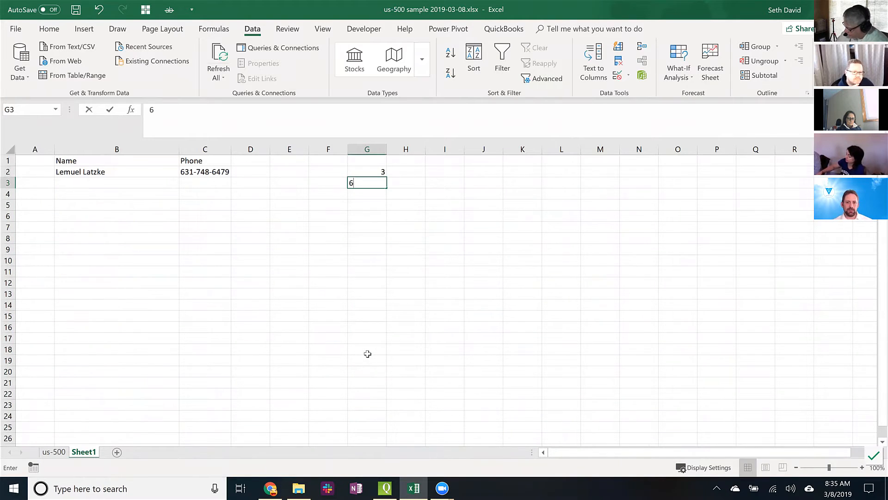
pyautogui.press('Return')
pyautogui.write('9')
pyautogui.press('Return')
# Select G2:G4 and extend the multiples-of-three series down to G13
pyautogui.press('Up')
pyautogui.press('Up')
pyautogui.press('Up')
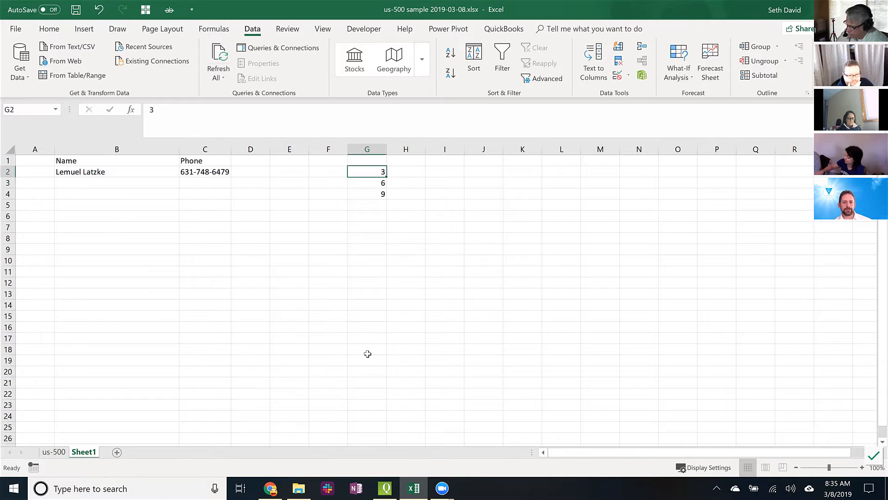
pyautogui.hotkey('shift', 'Down')
pyautogui.hotkey('shift', 'Down')
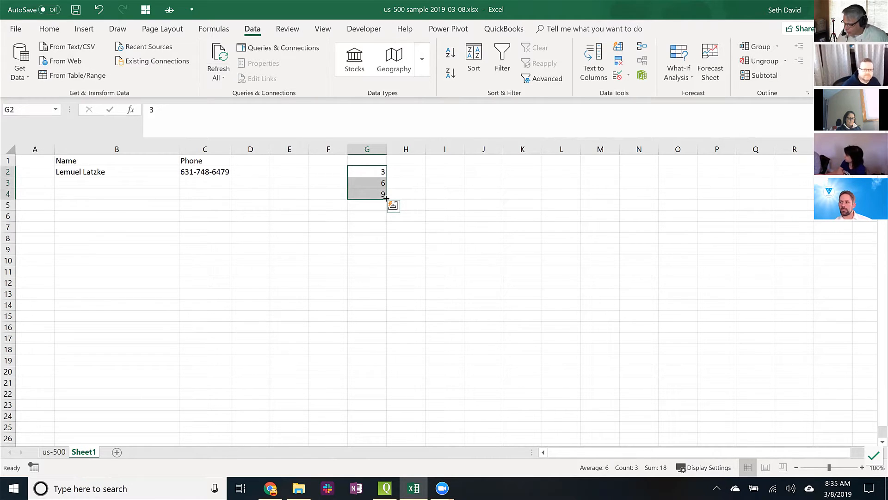
pyautogui.moveTo(387, 199); pyautogui.dragTo(391, 300)
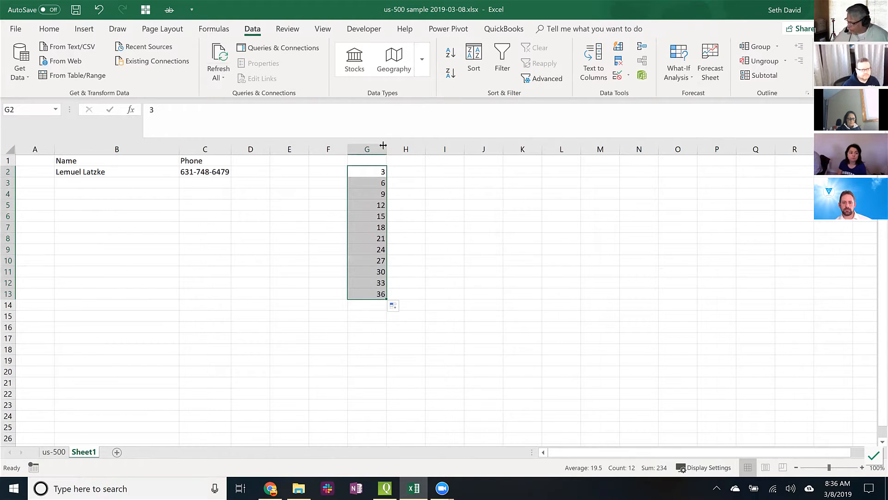
# Undo the series fill and the number entries in column G
pyautogui.hotkey('ctrl', 'z')
pyautogui.hotkey('ctrl', 'z')
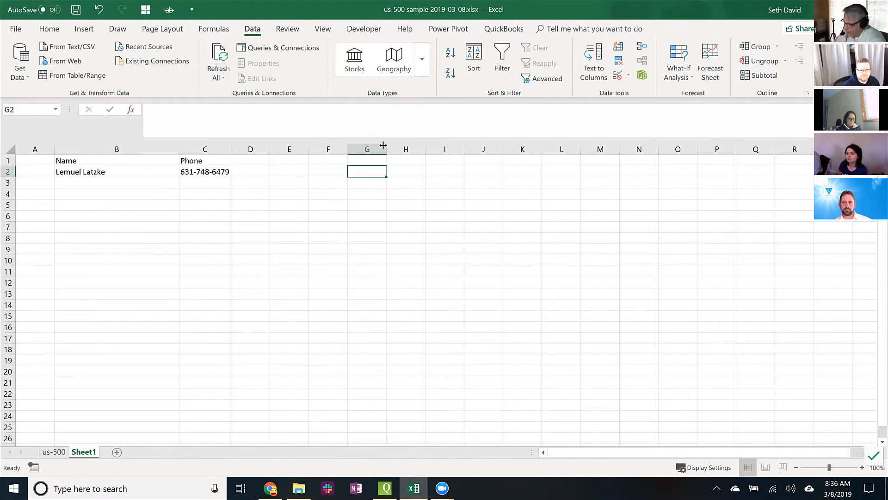
# Enter the dates 1/1/2019 in cell F2 and 2/1/2019 in cell G2
pyautogui.press('Left')
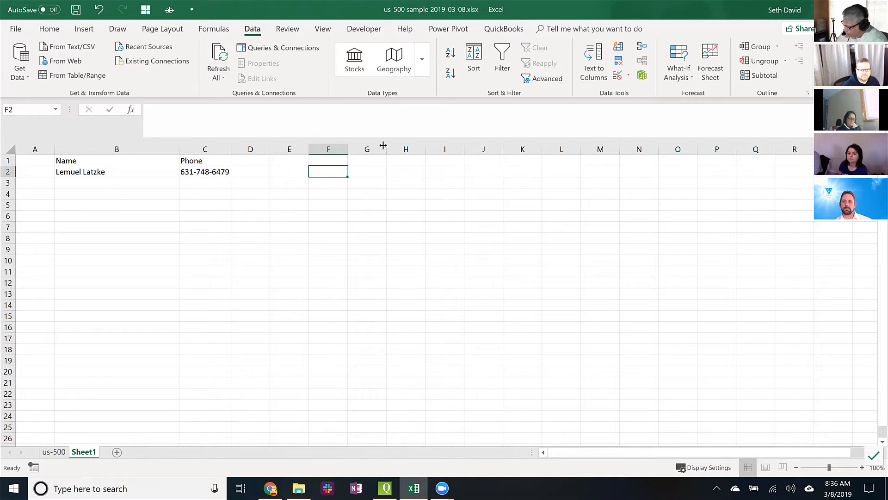
pyautogui.write('1/1/')
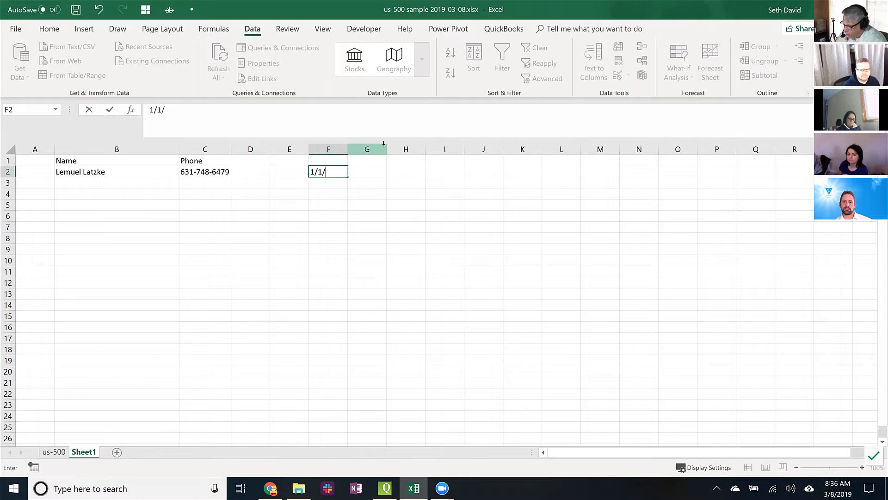
pyautogui.write('2019')
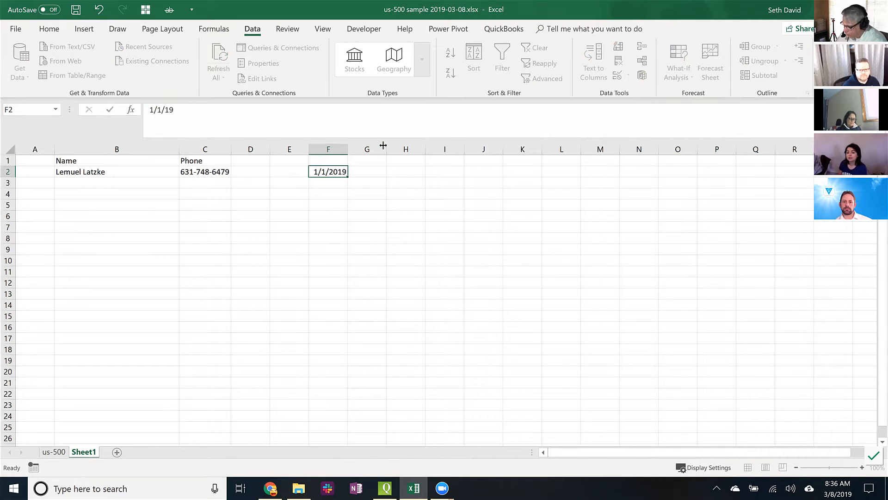
pyautogui.press('Tab')
pyautogui.write('2')
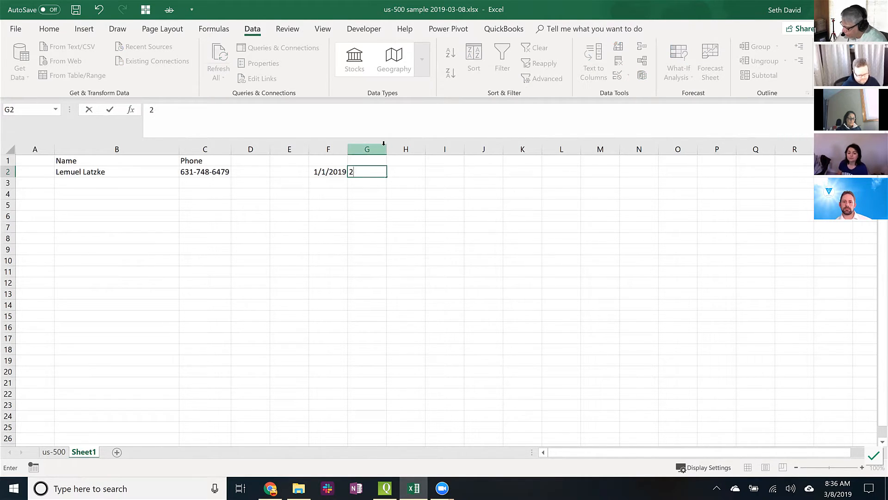
pyautogui.write('/1/2019')
pyautogui.press('Tab')
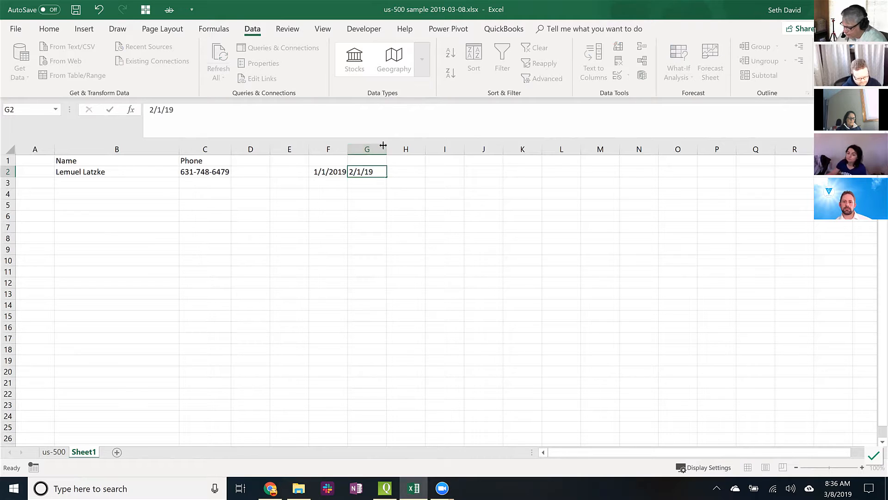
# Select F2:G2 and extend the monthly date series across row 2 to M2
pyautogui.press('Left')
pyautogui.press('Left')
pyautogui.hotkey('shift', 'Right')
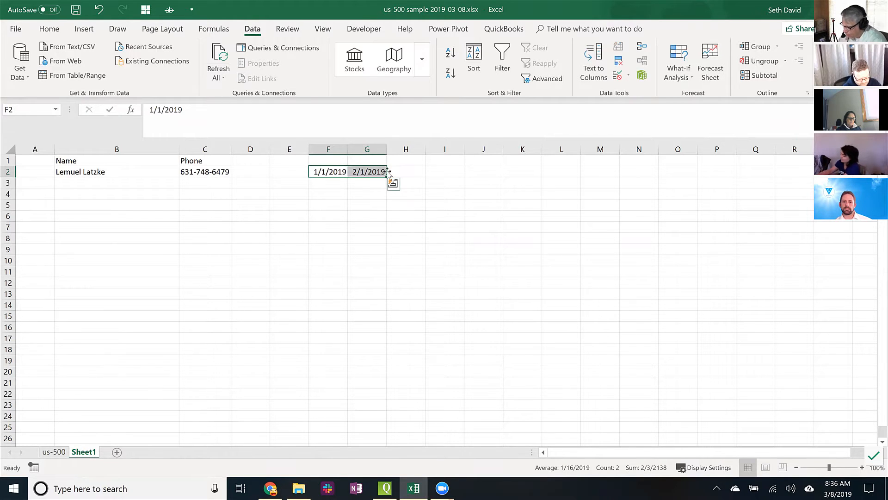
pyautogui.moveTo(508, 173); pyautogui.dragTo(620, 172)
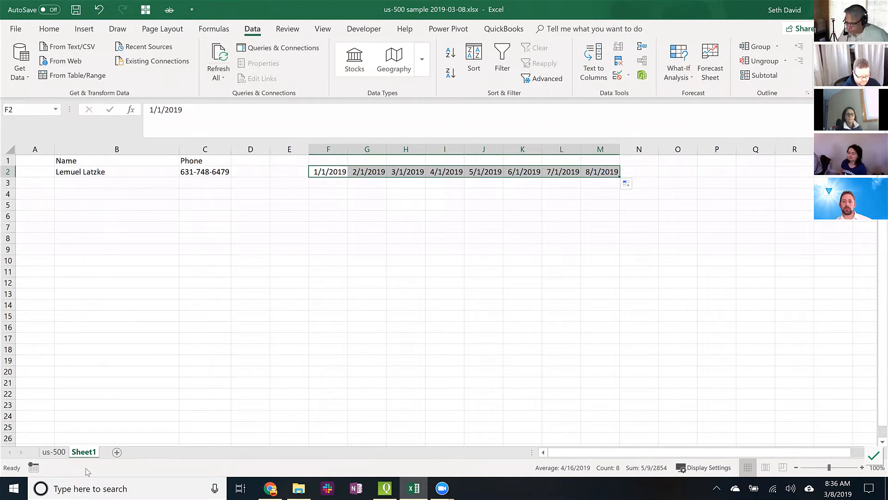
# Switch to Chrome, search for "qbo test drive" and open the QuickBooks Online test drive company
pyautogui.click(53, 452)
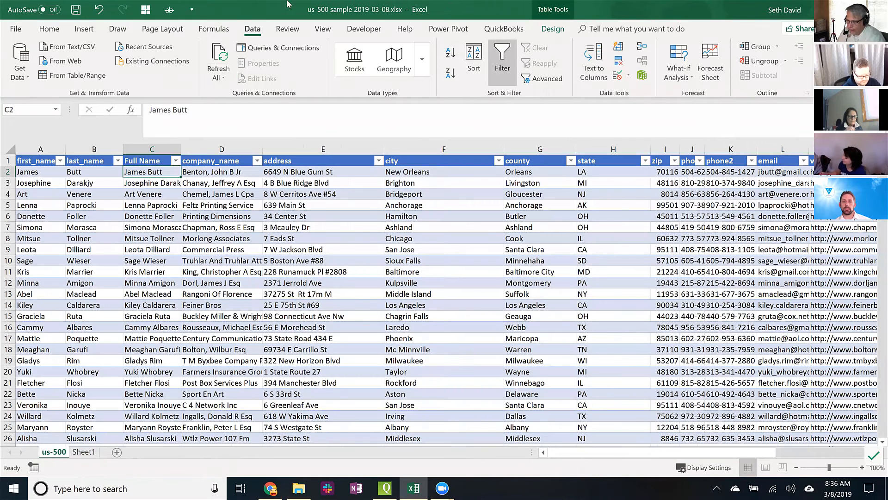
pyautogui.click(270, 488)
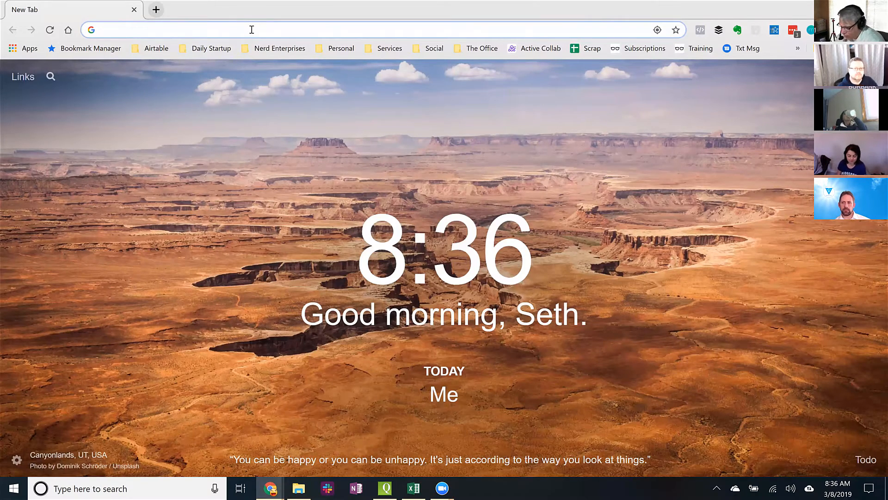
pyautogui.write('qbo test')
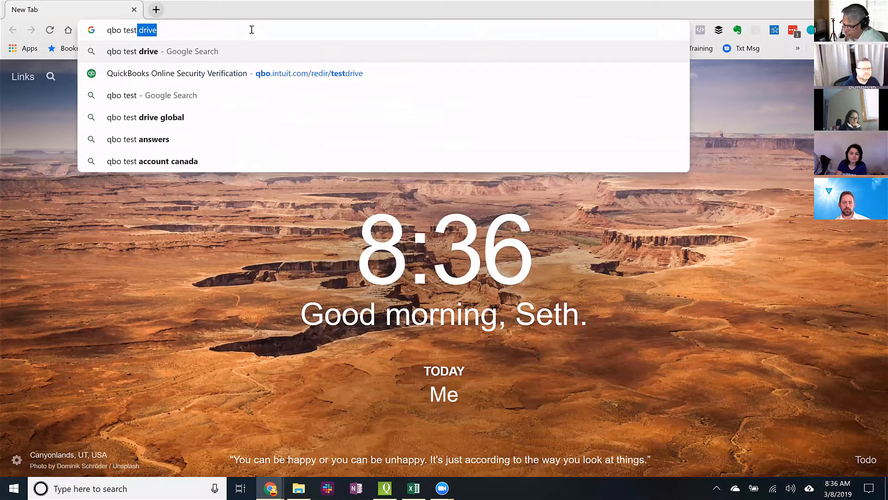
pyautogui.press('Return')
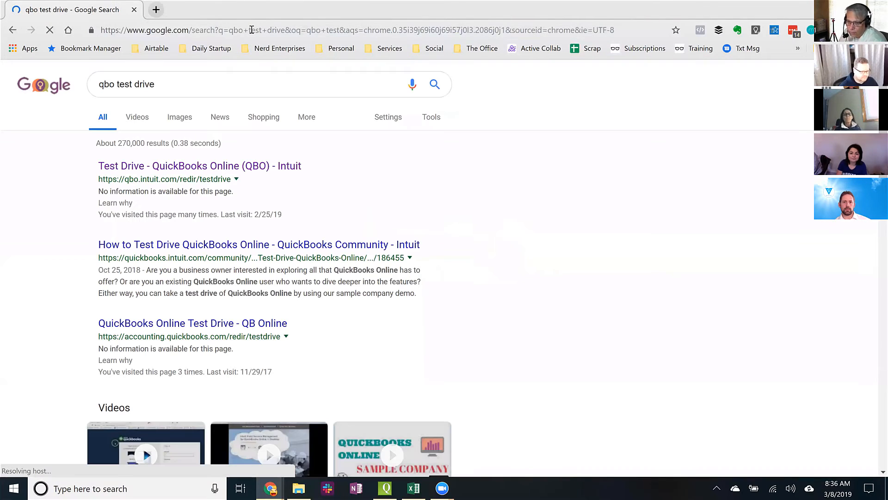
pyautogui.click(176, 173)
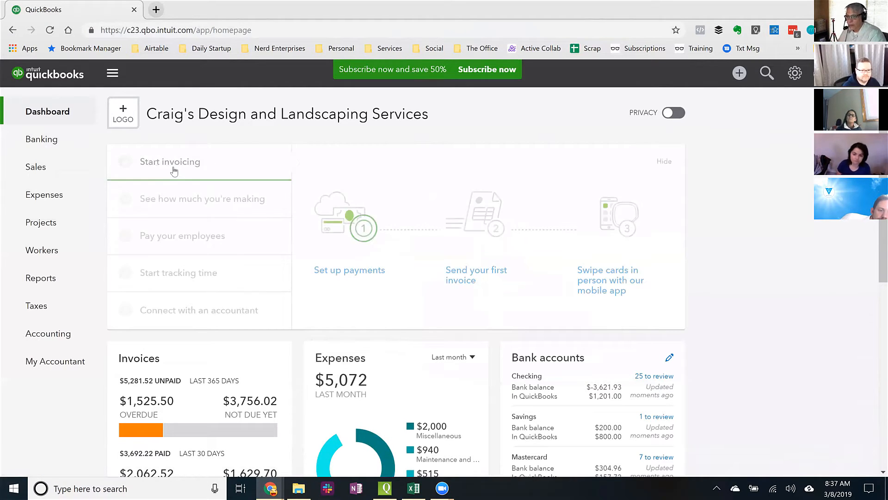
# Find the General Ledger report among the QuickBooks reports and open it
pyautogui.click(39, 282)
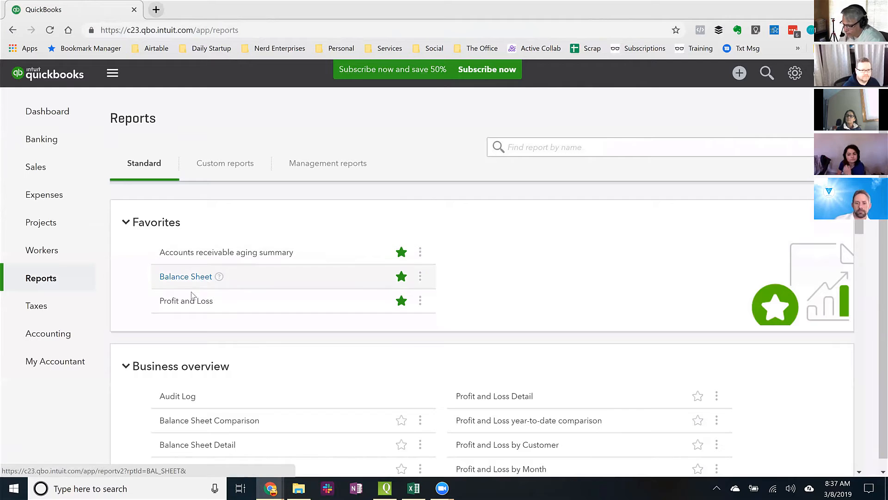
pyautogui.scroll(-2, 427, 342)
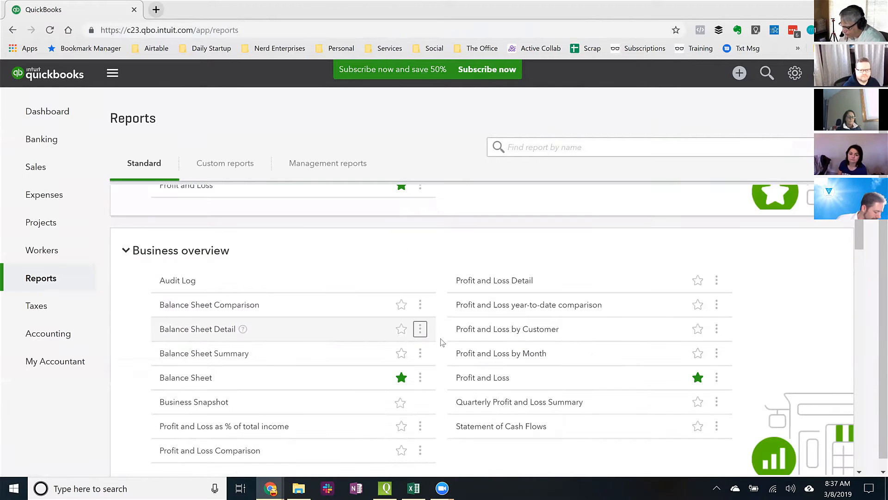
pyautogui.scroll(3, 440, 341)
pyautogui.click(535, 145)
pyautogui.write('Gener')
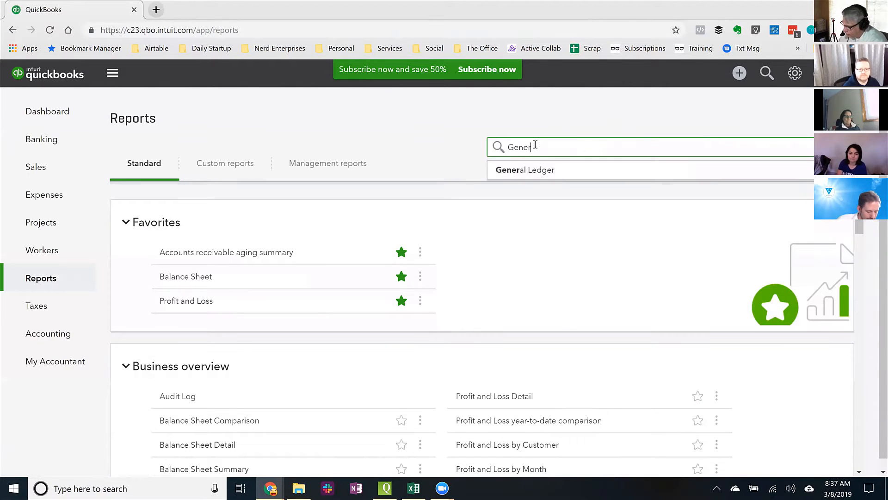
pyautogui.click(531, 171)
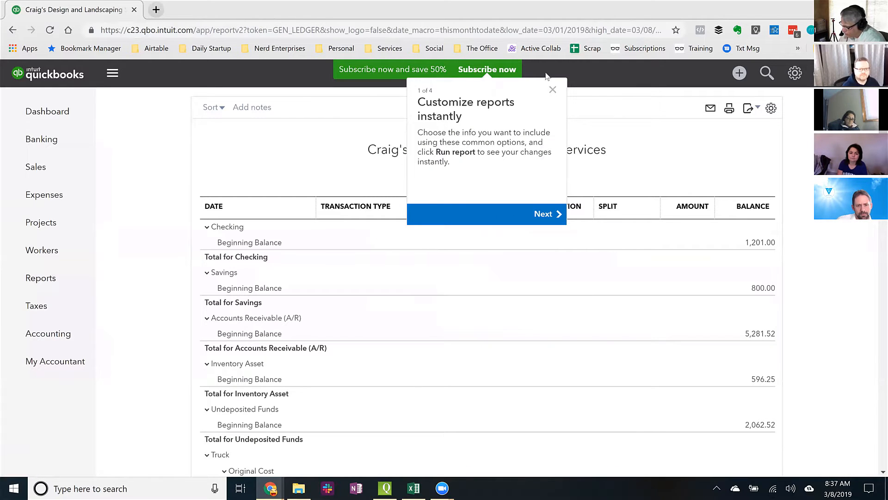
# Dismiss the report customization tip and run the General Ledger for All Dates
pyautogui.click(554, 91)
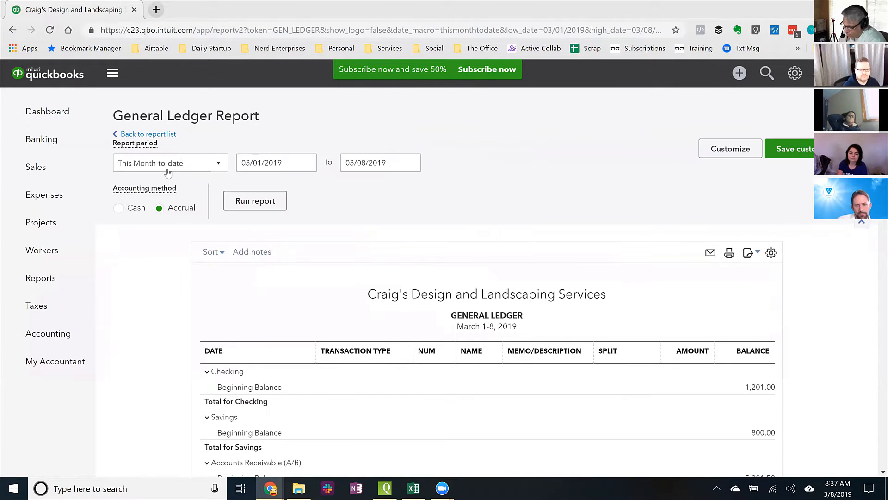
pyautogui.click(167, 170)
pyautogui.click(150, 186)
pyautogui.click(262, 202)
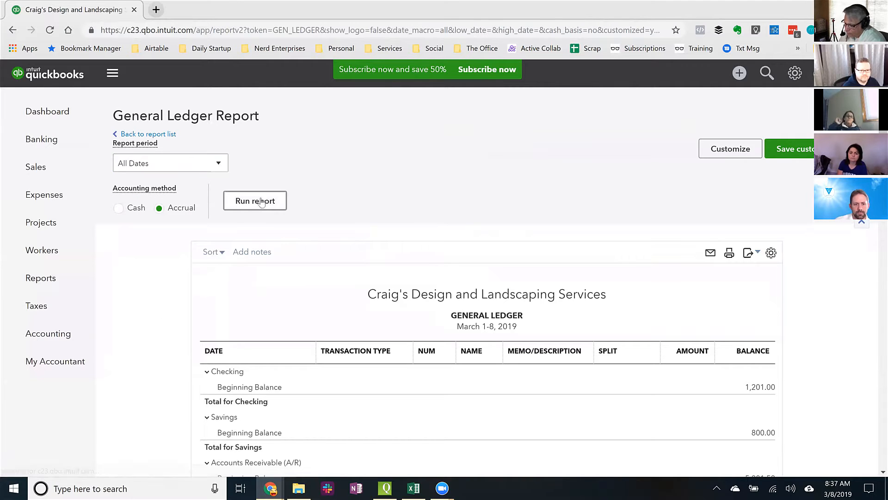
# Export the General Ledger report to Excel and save the file in Downloads under its suggested name
pyautogui.scroll(-3, 262, 201)
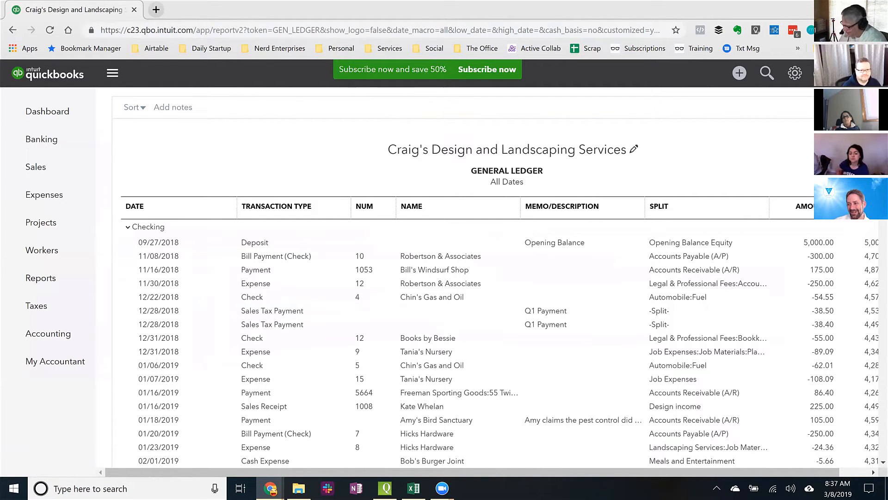
pyautogui.hscroll(1, 629, 149)
pyautogui.hscroll(1, 489, 277)
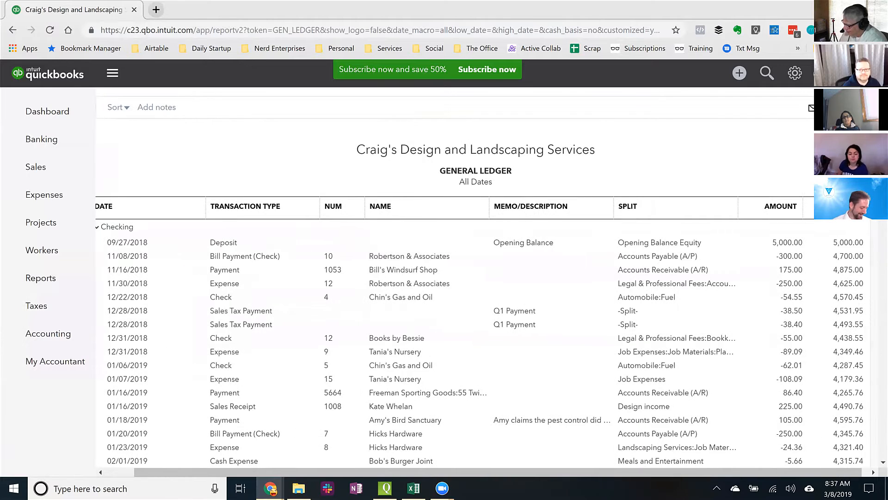
pyautogui.click(812, 108)
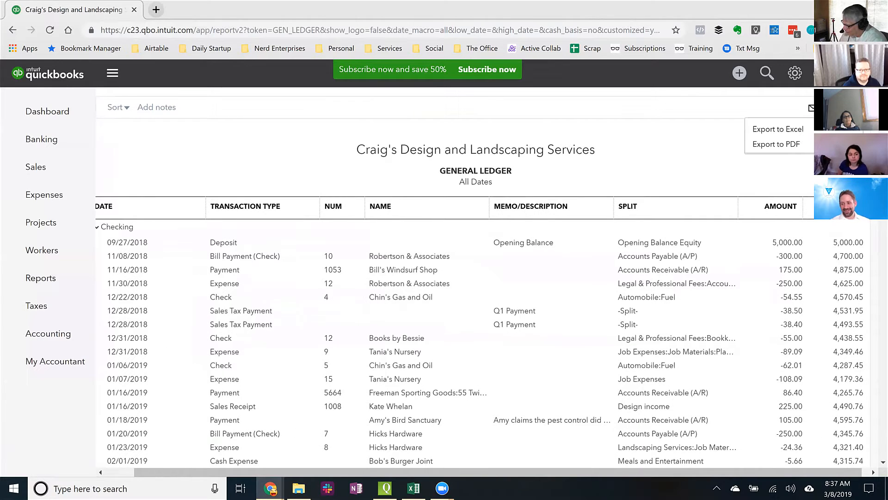
pyautogui.click(771, 131)
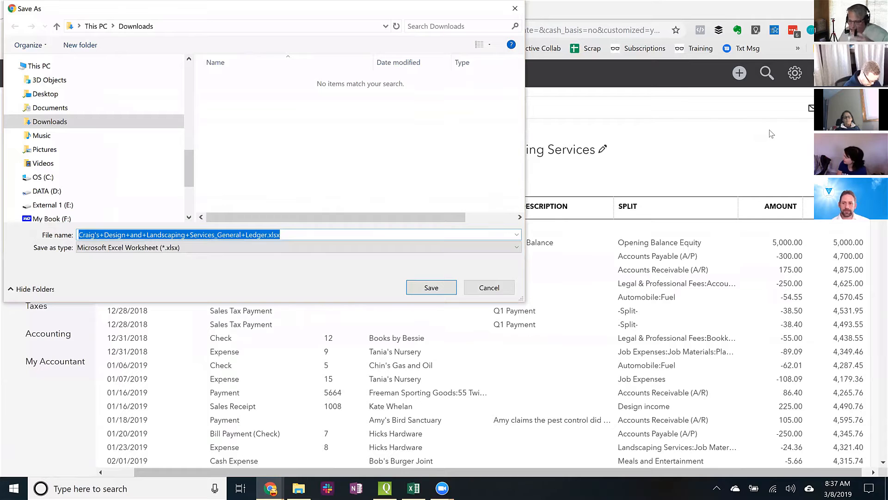
pyautogui.click(423, 293)
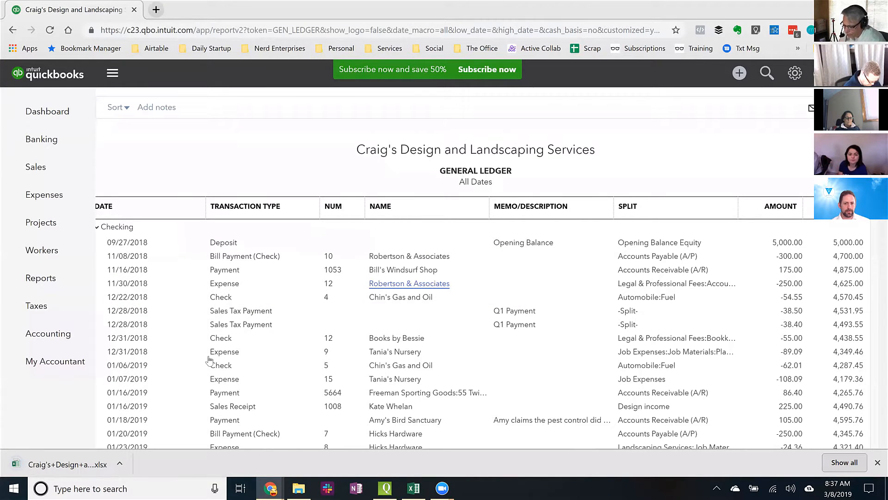
# Open the downloaded General Ledger workbook in Excel and enable editing
pyautogui.click(48, 466)
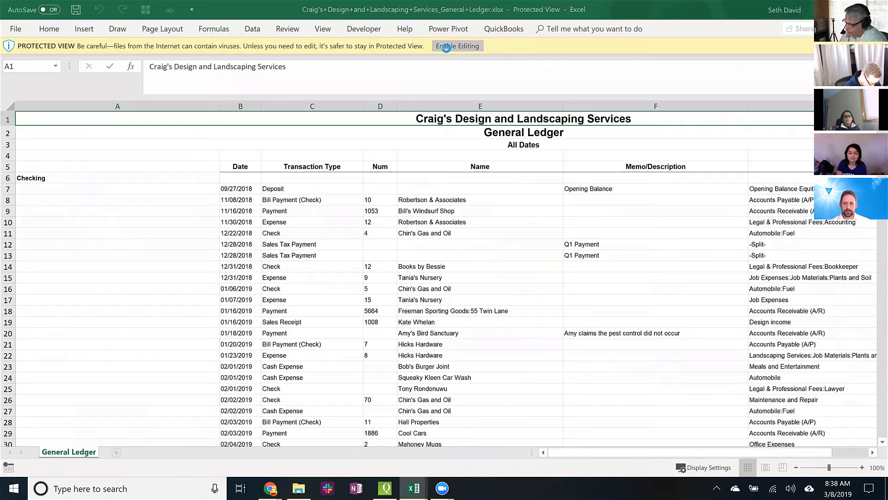
pyautogui.click(446, 47)
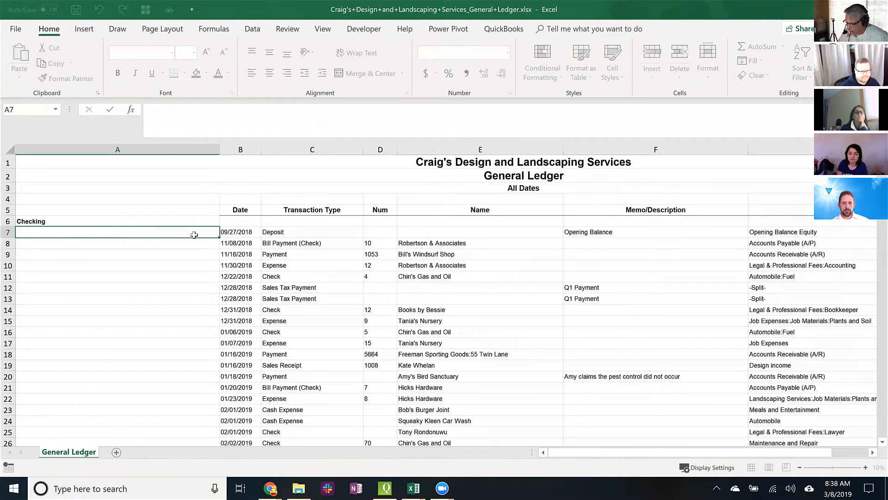
pyautogui.click(153, 213)
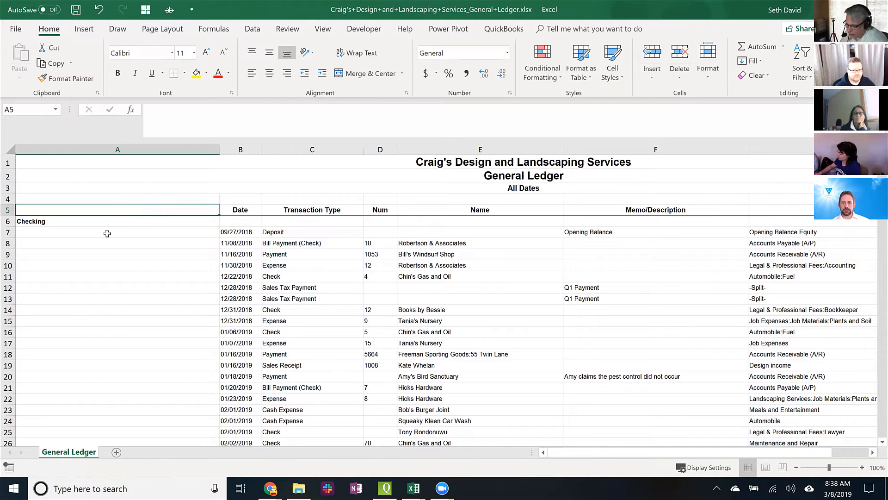
# Select column A of the ledger from A7 down to the "Total for Not Specified" row, A7:A449
pyautogui.click(23, 229)
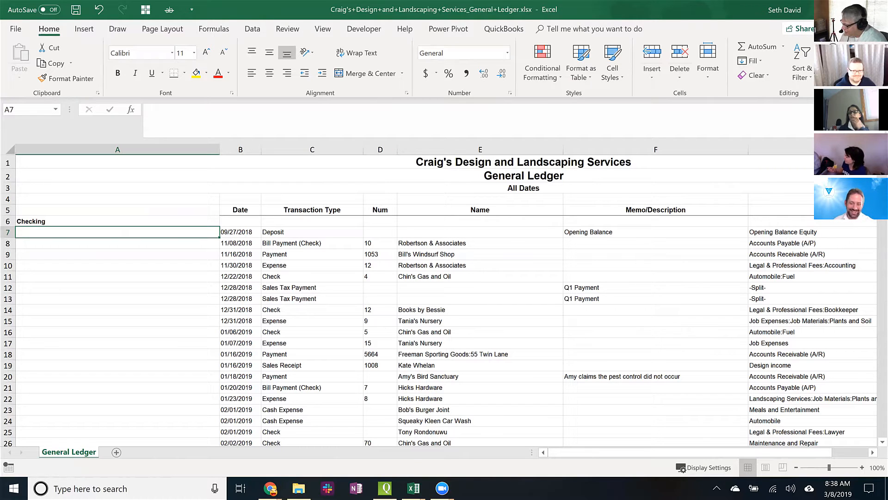
pyautogui.moveTo(874, 314); pyautogui.dragTo(875, 437)
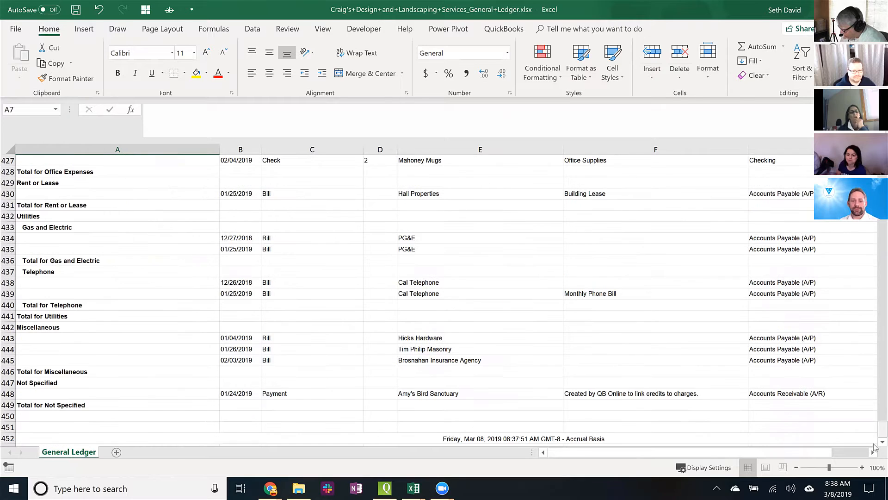
pyautogui.keyDown('shift'); pyautogui.click(70, 406); pyautogui.keyUp('shift')
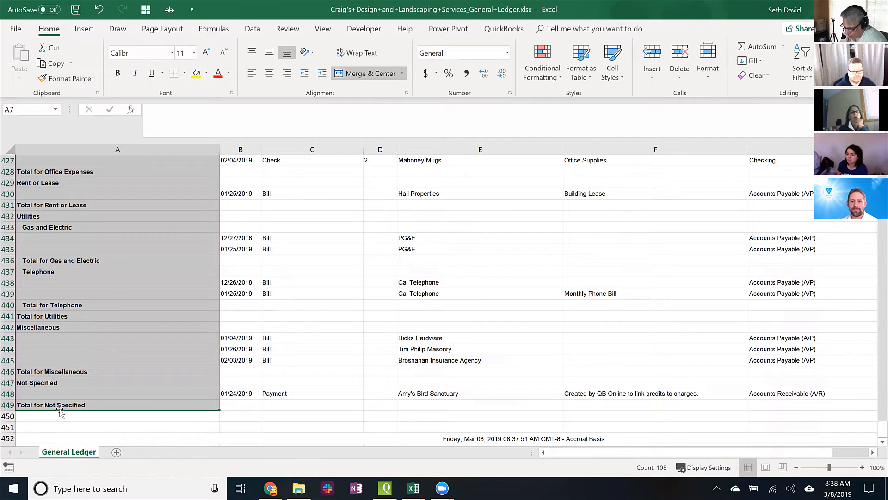
pyautogui.moveTo(60, 397); pyautogui.dragTo(46, 405)
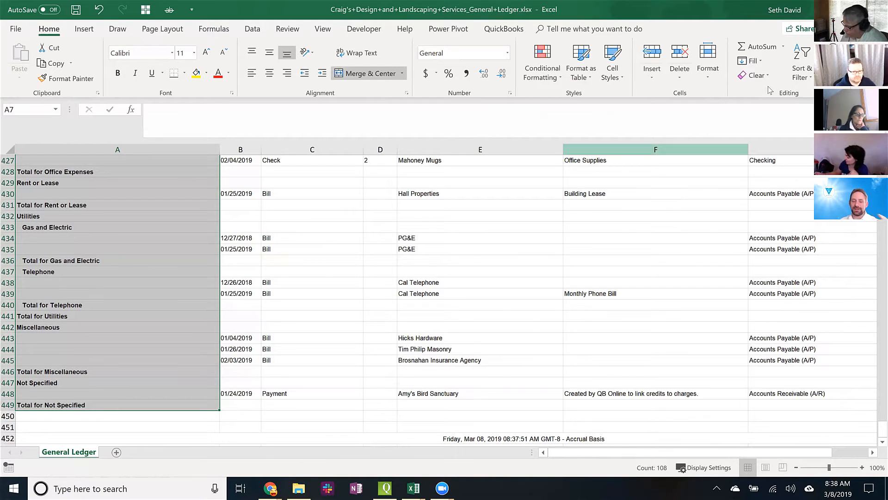
pyautogui.scroll(9, 410, 301)
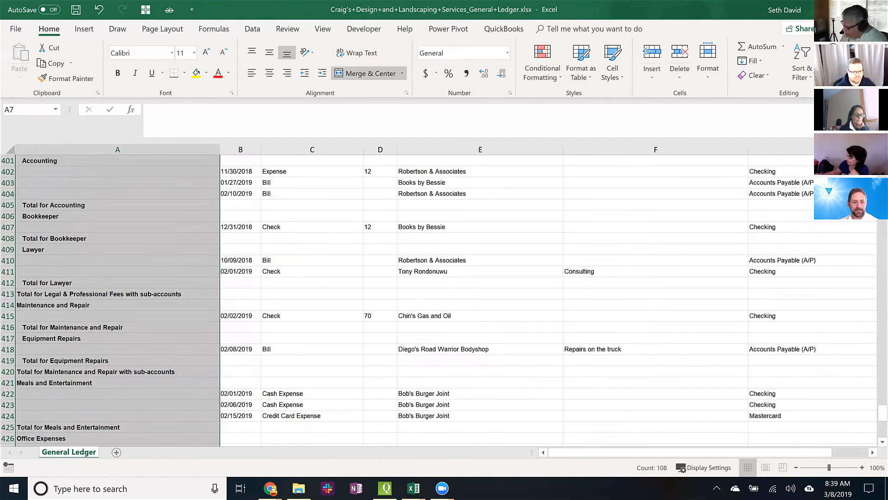
pyautogui.moveTo(874, 336); pyautogui.dragTo(874, 157)
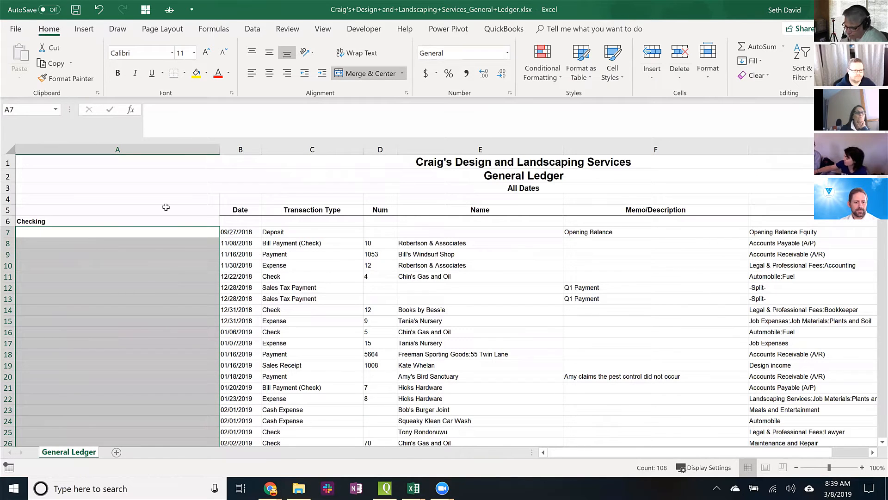
pyautogui.write('=')
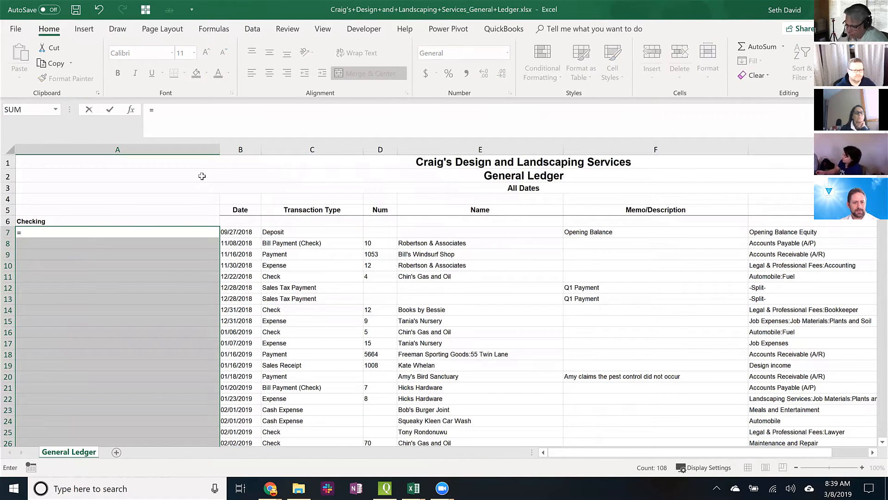
pyautogui.press('Up')
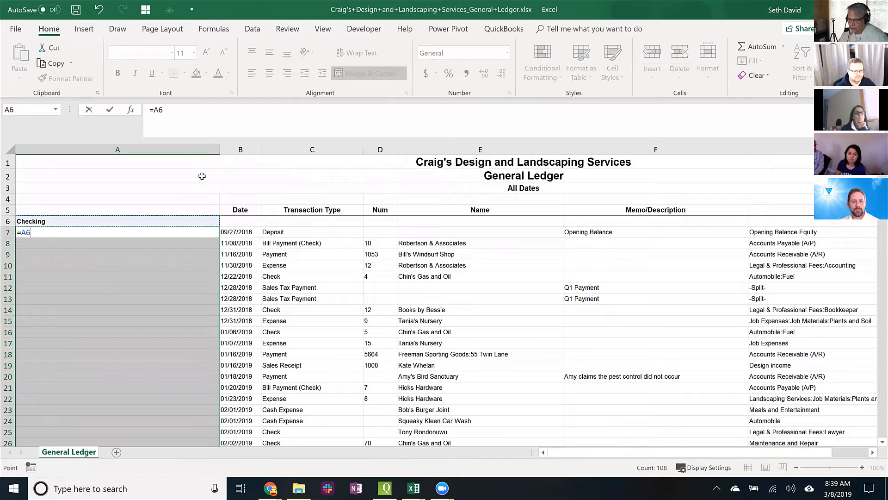
pyautogui.press('Escape')
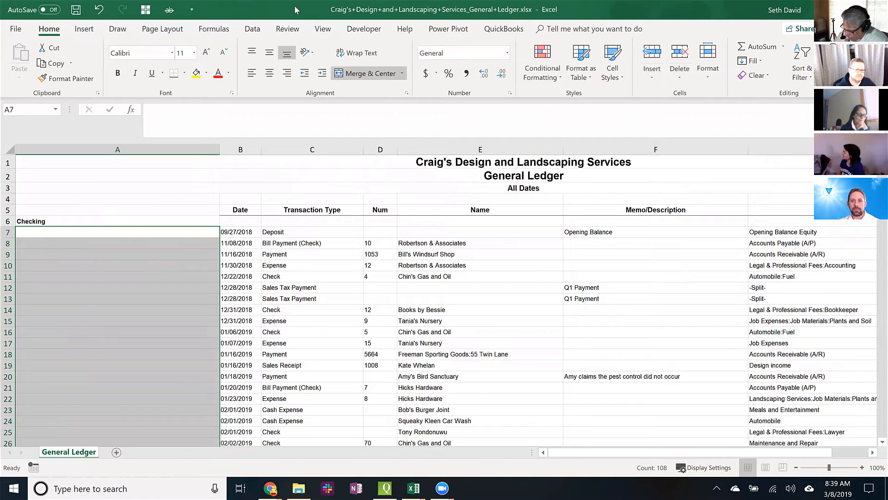
# Narrow the selection in column A to only its blank cells with Go To Special, Blanks
pyautogui.press('F5')
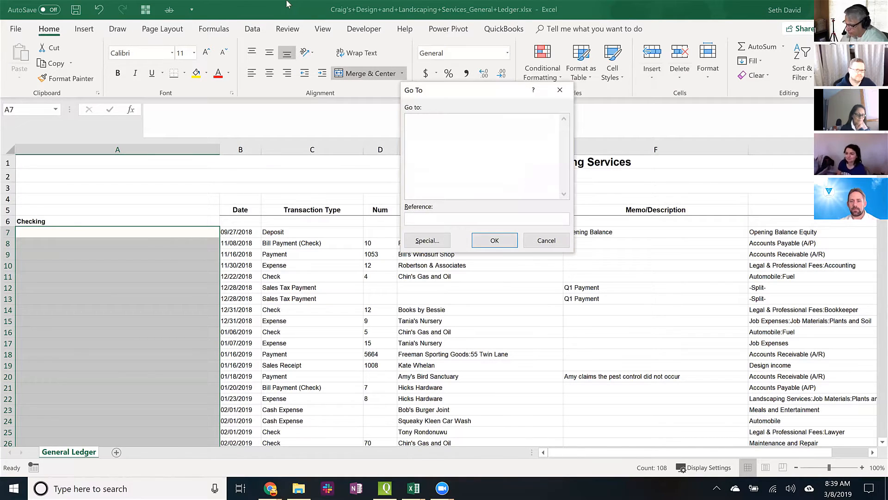
pyautogui.click(427, 241)
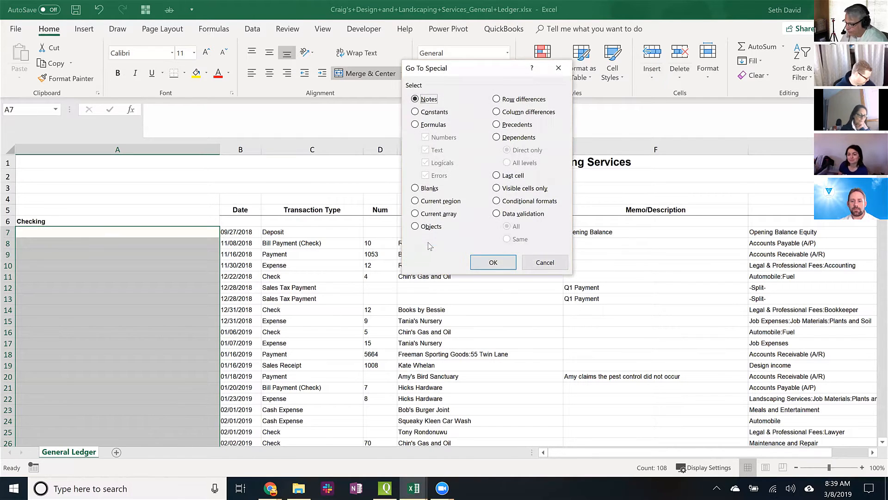
pyautogui.click(425, 188)
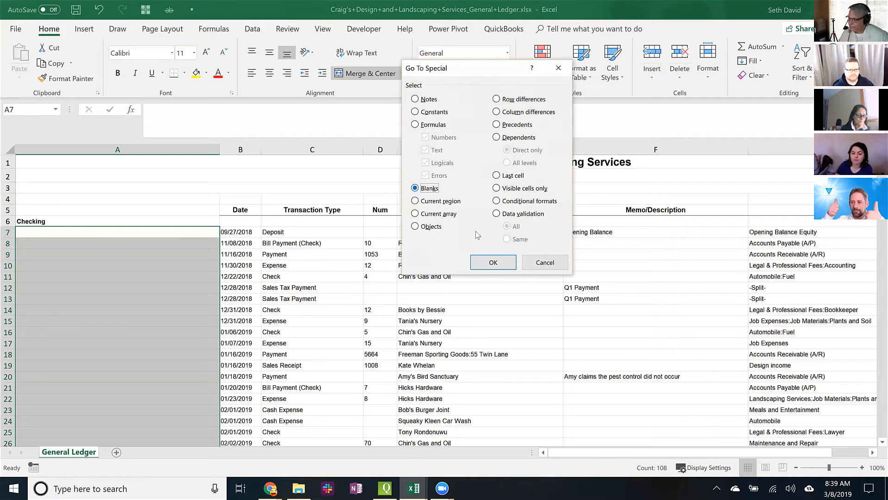
pyautogui.click(494, 262)
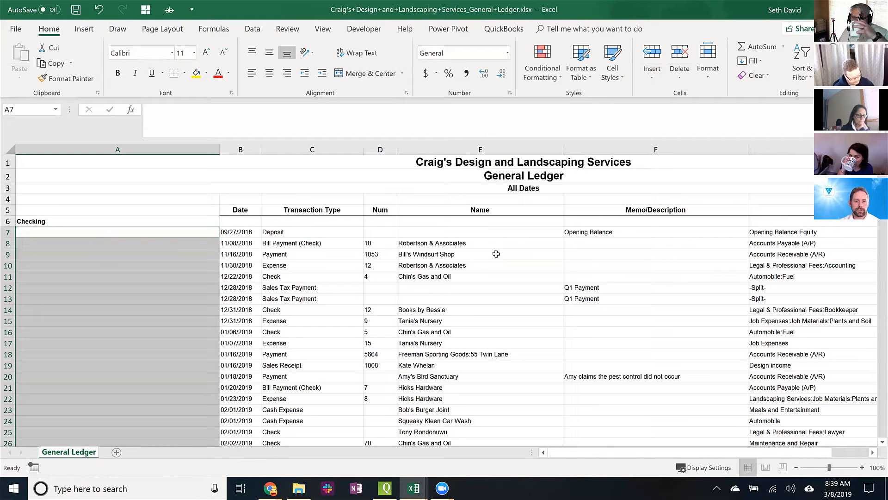
pyautogui.write('=')
pyautogui.press('Up')
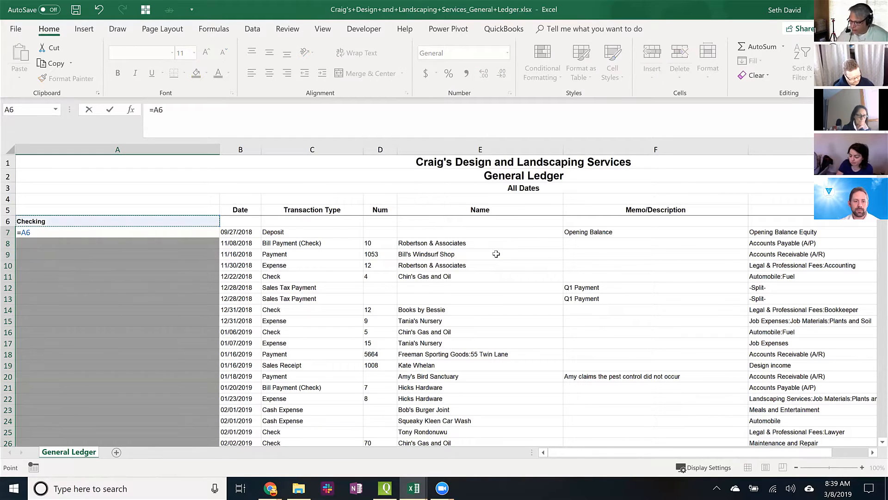
pyautogui.press('Escape')
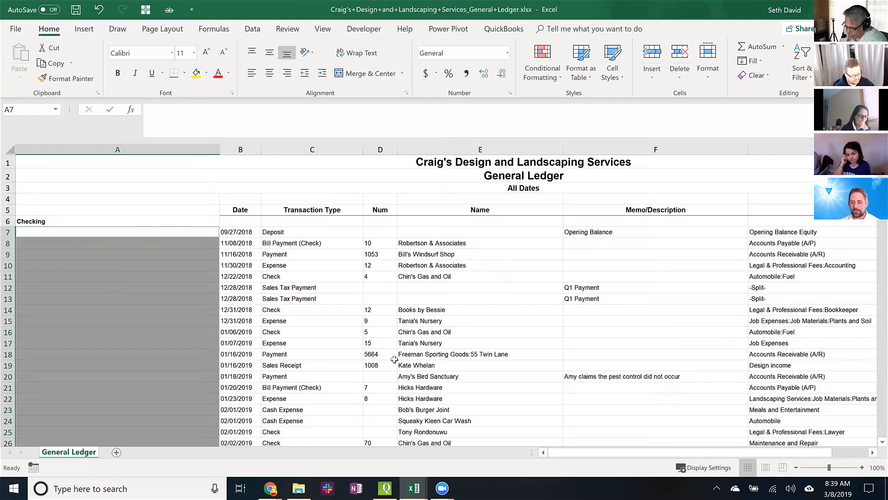
# Fill all the selected blank cells in column A with a formula that references the cell directly above, starting with =A6 in A7
pyautogui.scroll(-1, 402, 355)
pyautogui.scroll(-18, 401, 355)
pyautogui.scroll(5, 397, 351)
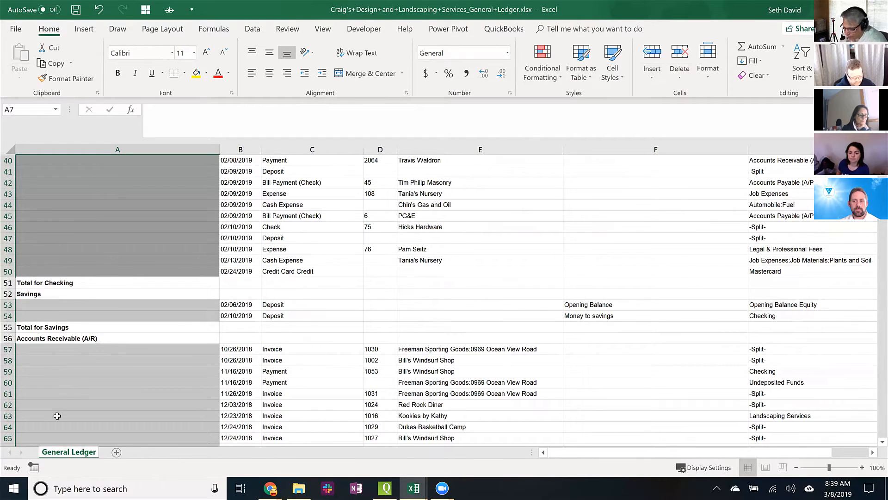
pyautogui.scroll(13, 51, 378)
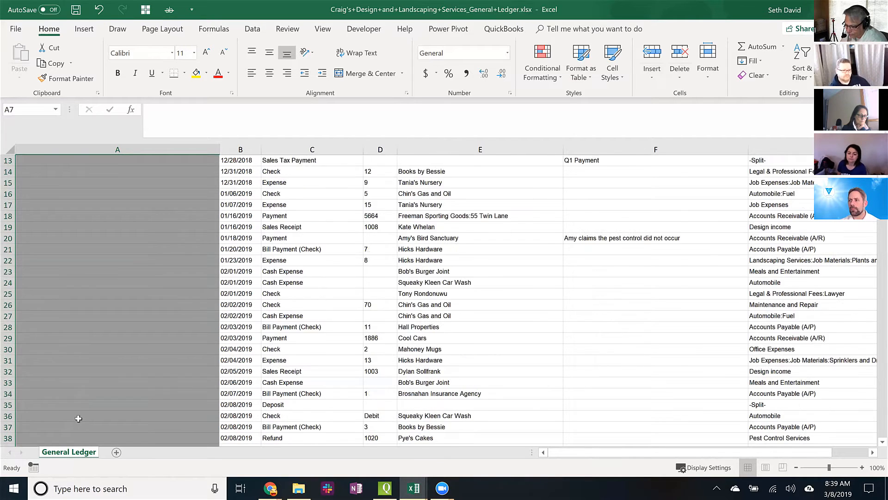
pyautogui.write('=')
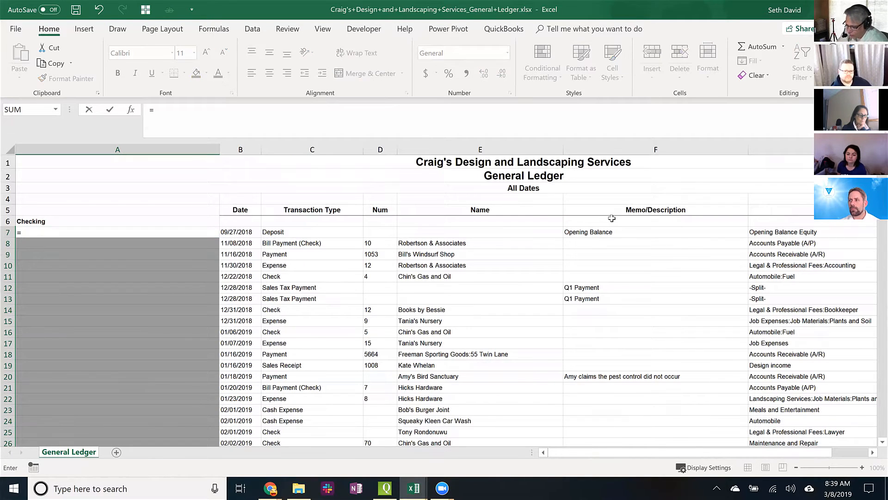
pyautogui.press('Up')
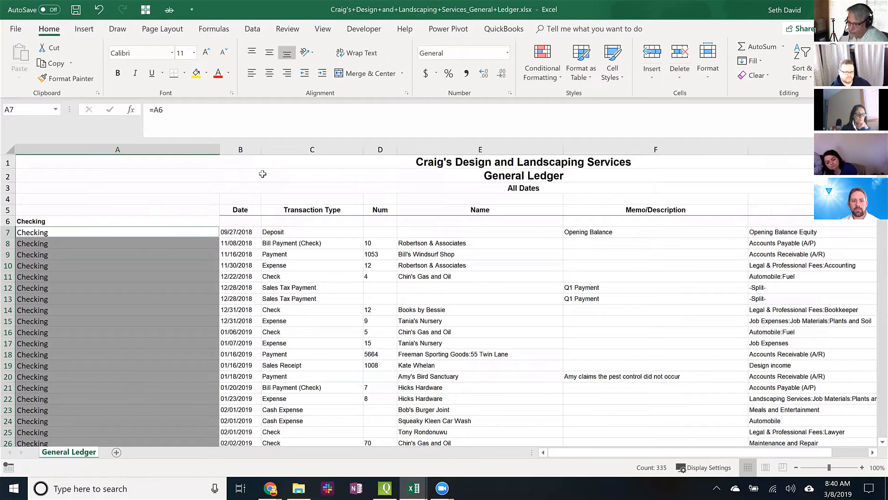
# Review the filled account names in column A from the Checking rows through the Inventory Asset section
pyautogui.scroll(-12, 159, 240)
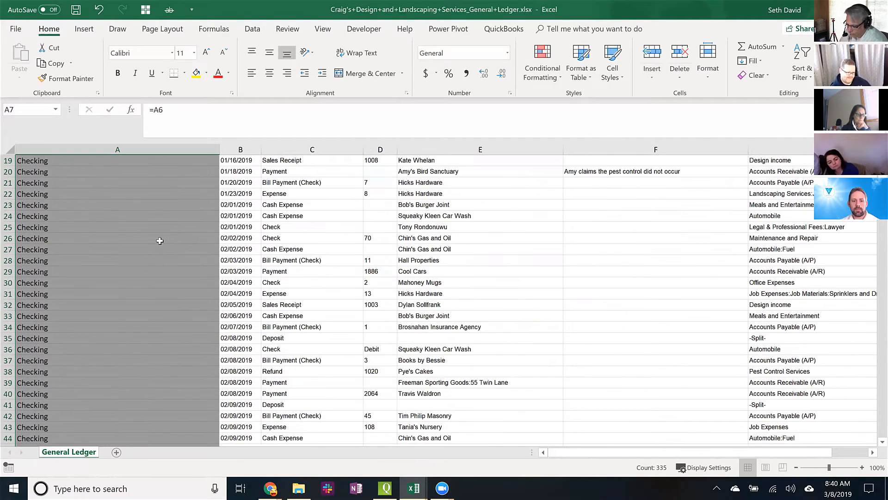
pyautogui.scroll(-2, 160, 240)
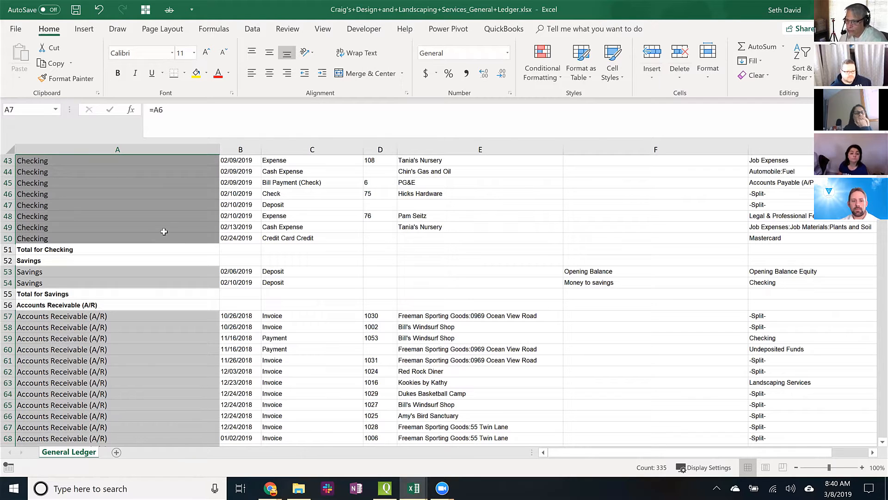
pyautogui.scroll(-14, 125, 249)
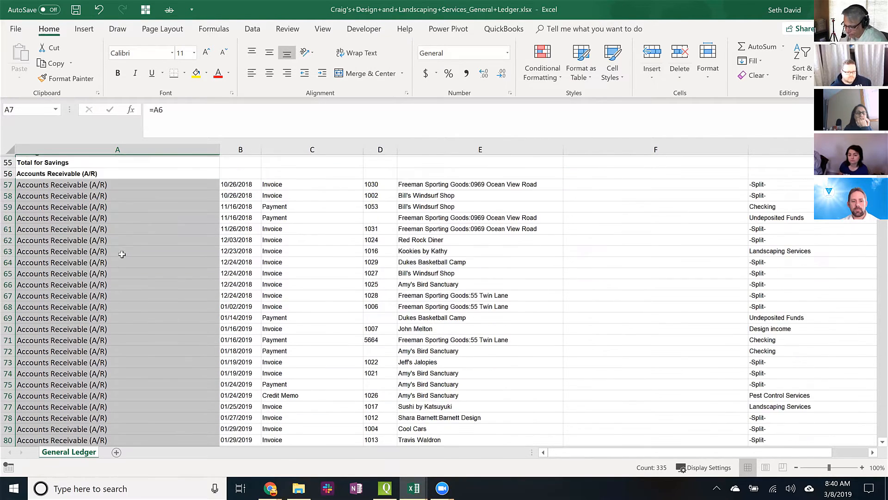
pyautogui.scroll(-4, 118, 261)
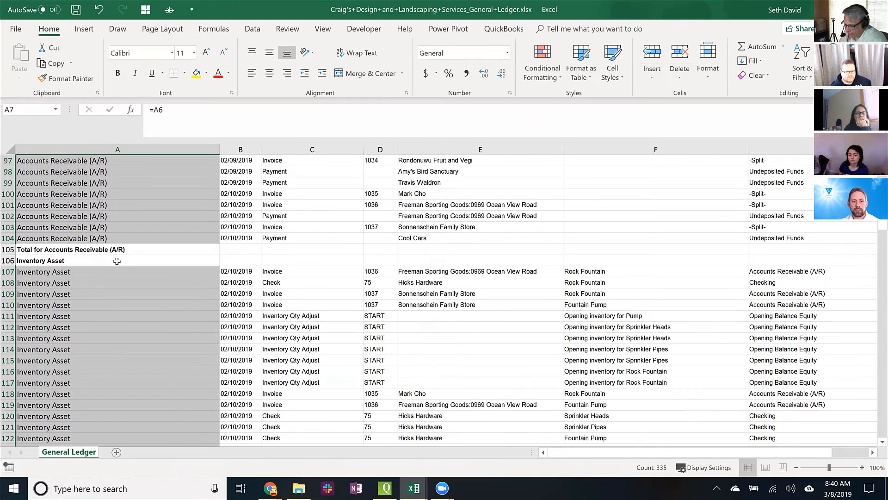
pyautogui.scroll(6, 118, 262)
pyautogui.hotkey('ctrl', 'Home')
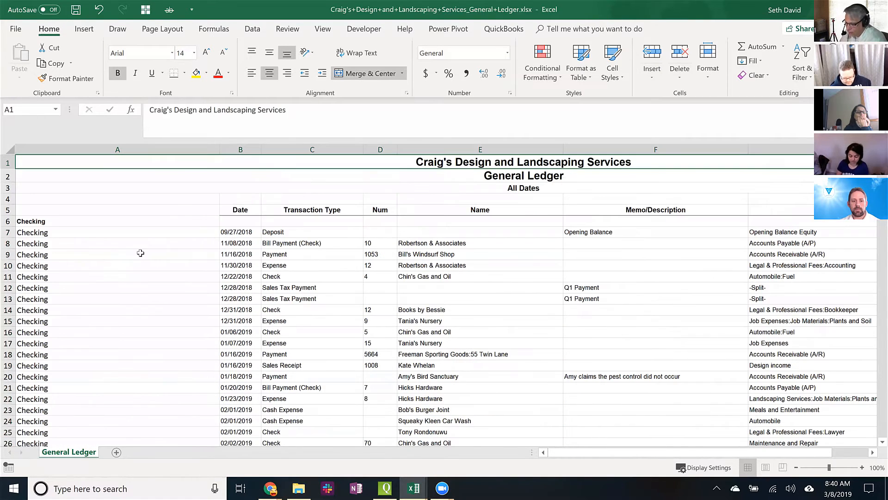
# Unmerge all cells on the General Ledger sheet and turn off text wrapping for the whole sheet
pyautogui.click(9, 150)
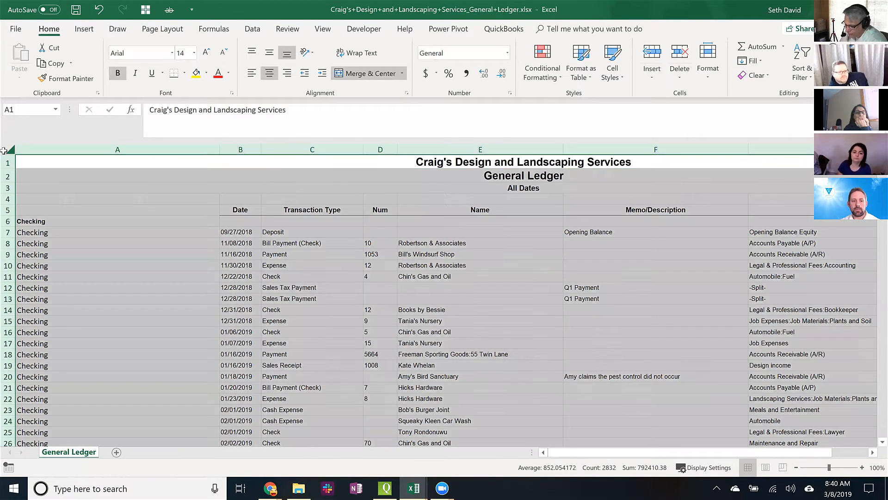
pyautogui.click(29, 161)
pyautogui.click(11, 150)
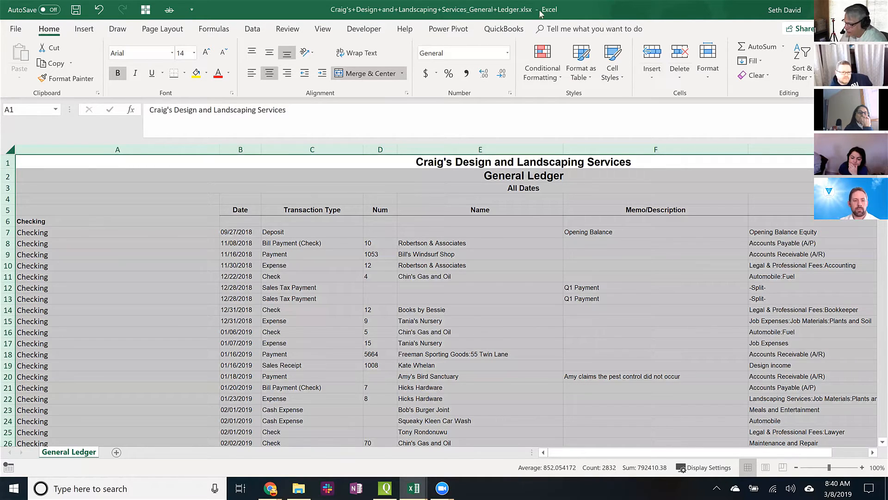
pyautogui.click(402, 73)
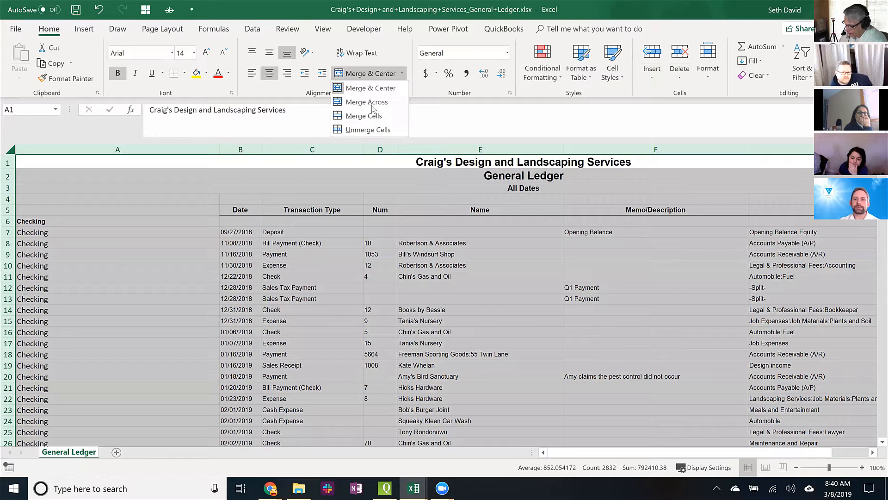
pyautogui.click(371, 127)
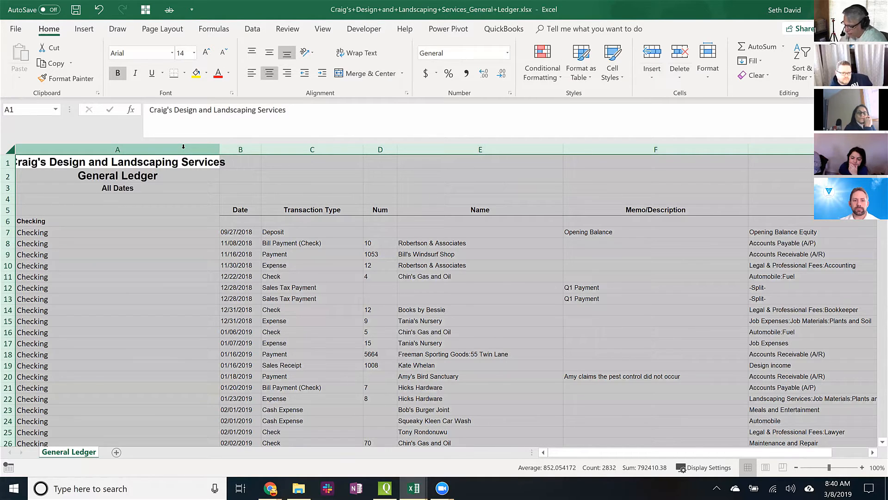
pyautogui.click(368, 56)
pyautogui.click(367, 55)
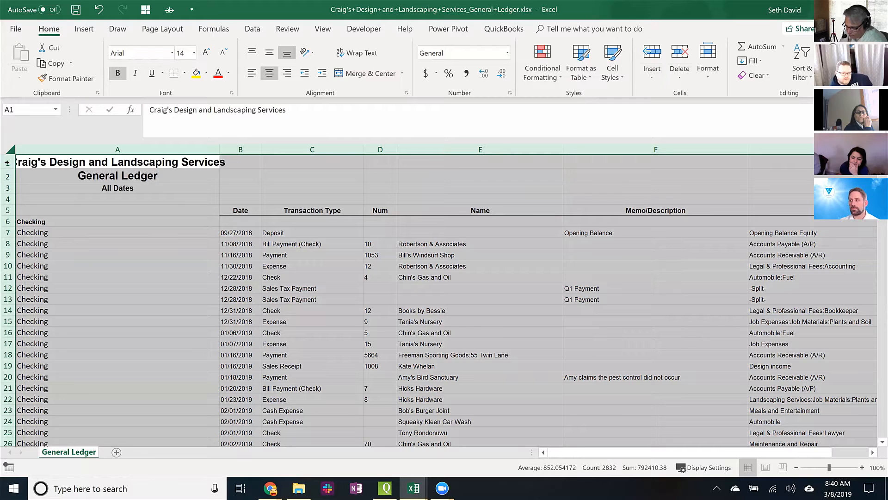
# Delete the report title rows 1 to 4 and enter the header "Account" in A1
pyautogui.moveTo(7, 163); pyautogui.dragTo(7, 199)
pyautogui.hotkey('ctrl', '-')
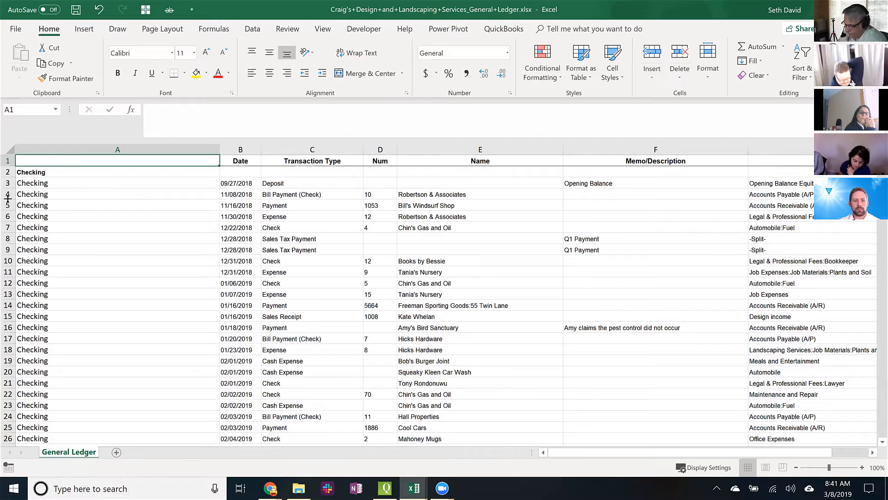
pyautogui.write('Account')
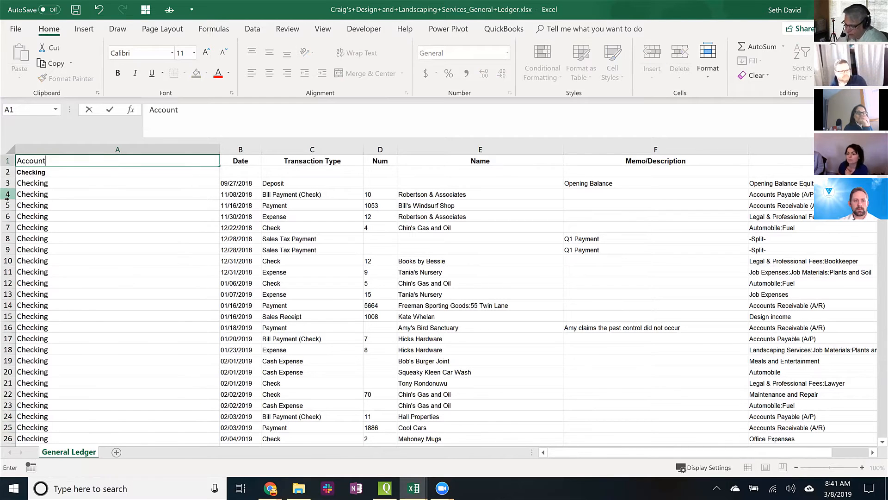
pyautogui.press('Tab')
# Copy the formatting of the Date header onto the Account header in A1
pyautogui.press('Left')
pyautogui.press('Right')
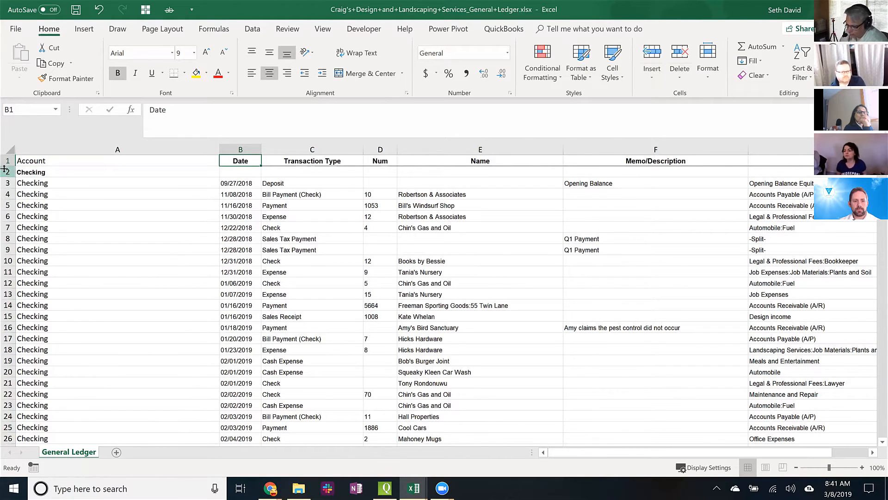
pyautogui.click(72, 79)
pyautogui.click(70, 161)
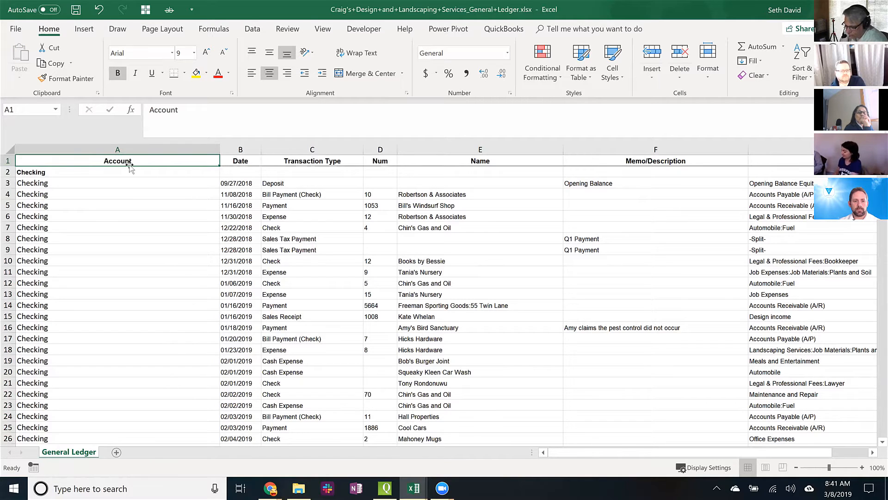
# Try deleting the bold Checking heading row, row 2, and undo the deletion
pyautogui.click(85, 174)
pyautogui.hotkey('shift', 'space')
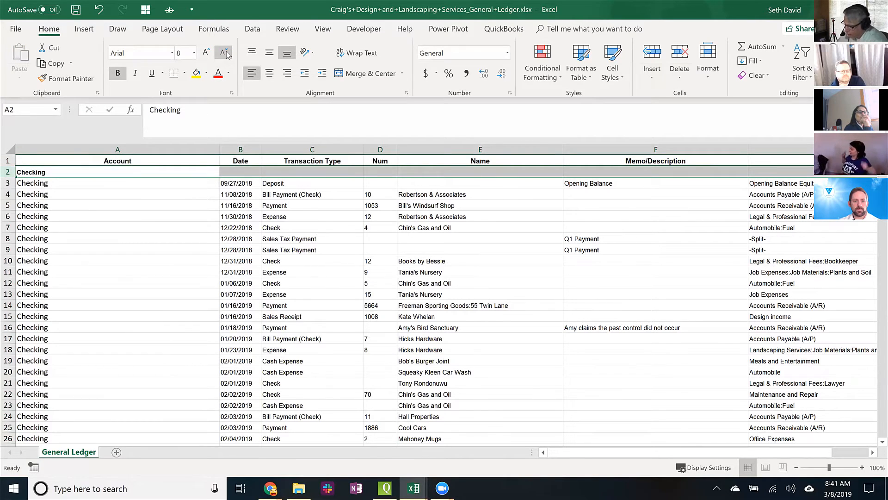
pyautogui.hotkey('ctrl', '-')
pyautogui.hotkey('ctrl', 'Home')
pyautogui.press('Down')
pyautogui.hotkey('ctrl', 'z')
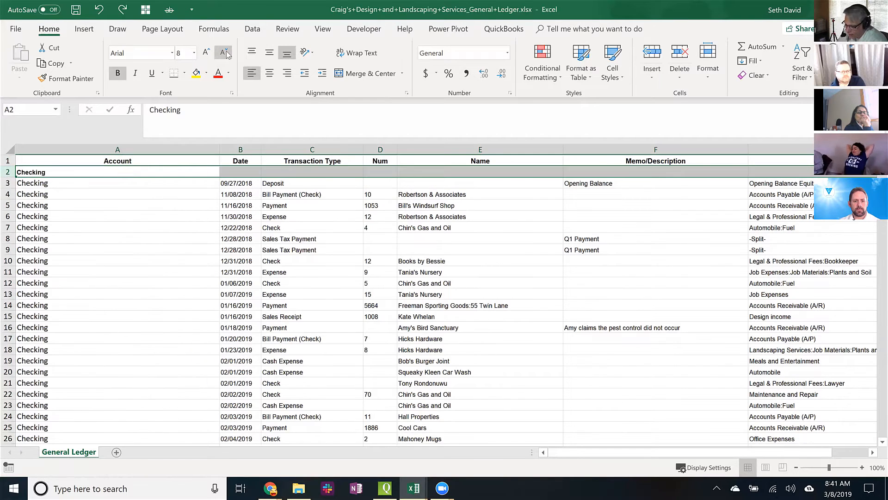
# Compare the contents of the Checking heading in A2 with the formula in A3 that depends on it
pyautogui.hotkey('ctrl', 'Home')
pyautogui.press('Down')
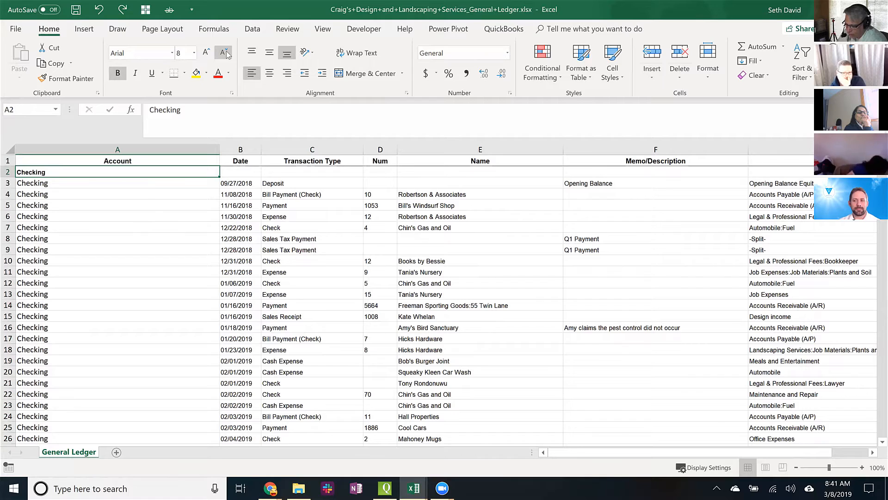
pyautogui.press('Down')
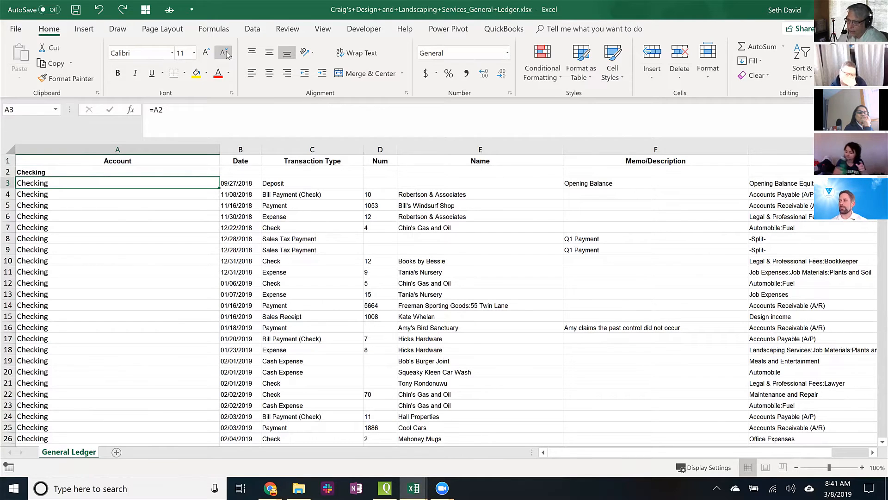
pyautogui.press('Up')
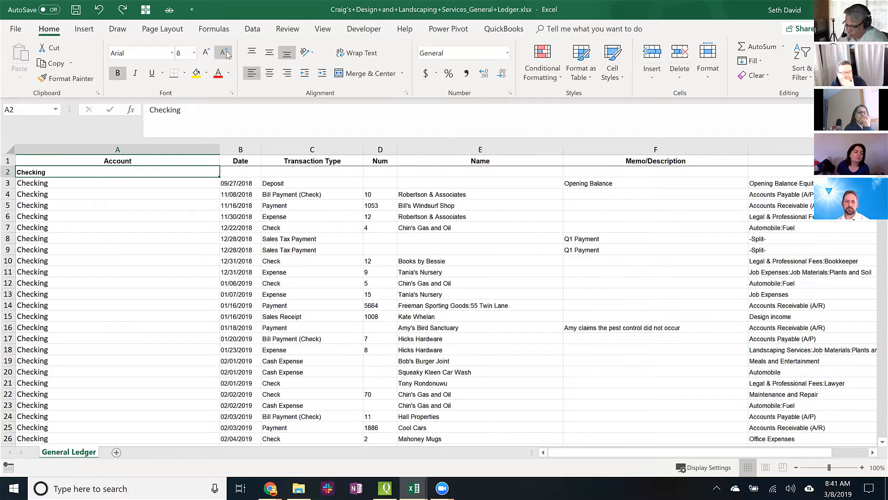
pyautogui.hotkey('ctrl', 'Down')
pyautogui.hotkey('ctrl', 'Up')
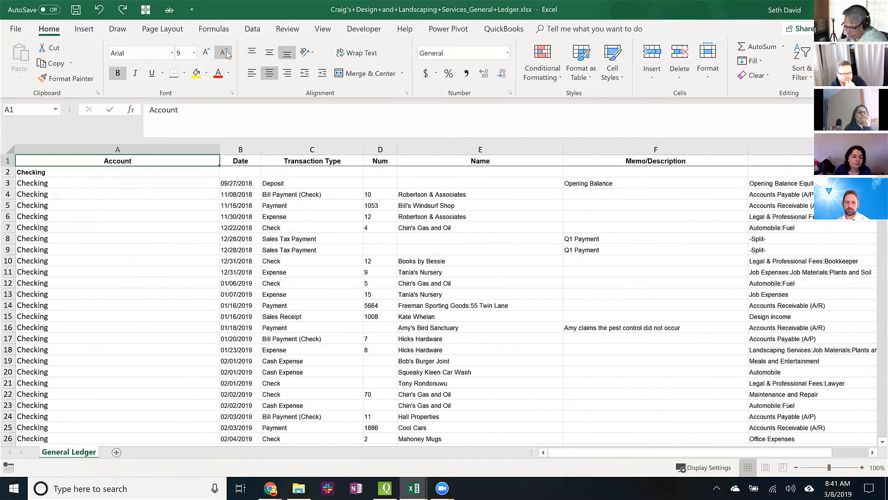
pyautogui.press('Down')
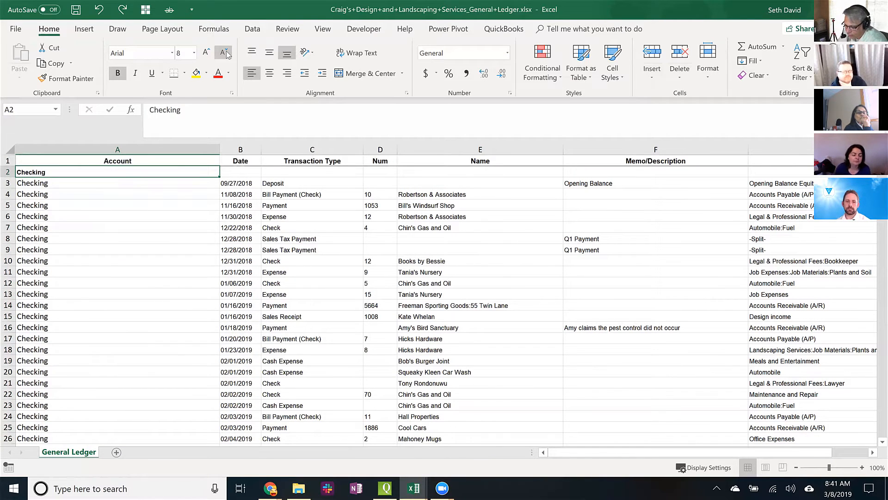
# Convert the ledger range A1:I446 into an Excel table that uses row 1 as its header row
pyautogui.press('Up')
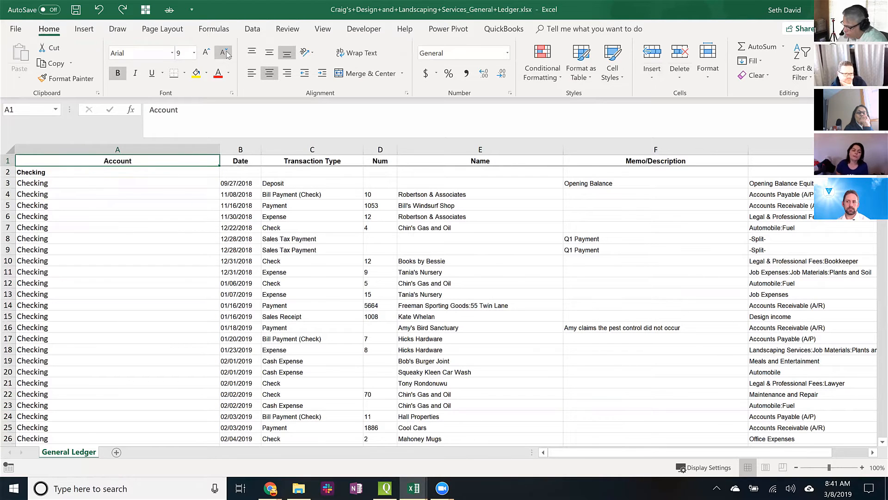
pyautogui.hotkey('ctrl', 'shift', 'Right')
pyautogui.hotkey('ctrl', 'shift', 'Down')
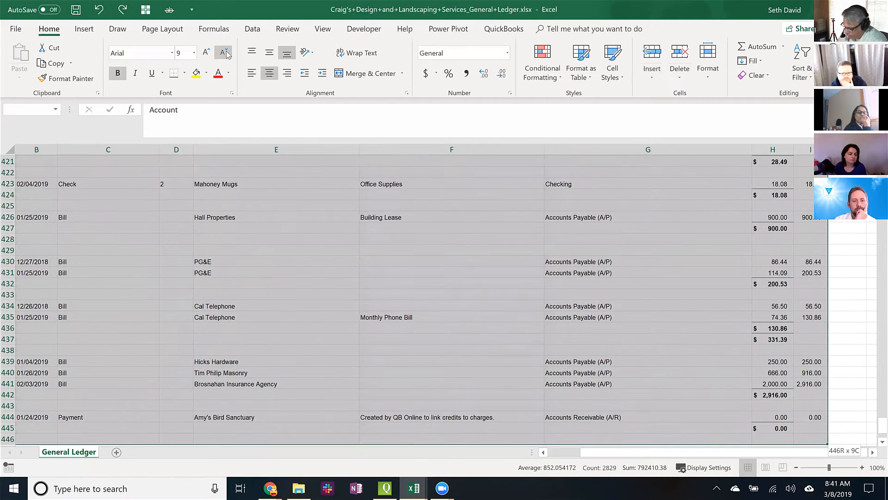
pyautogui.hotkey('ctrl', 't')
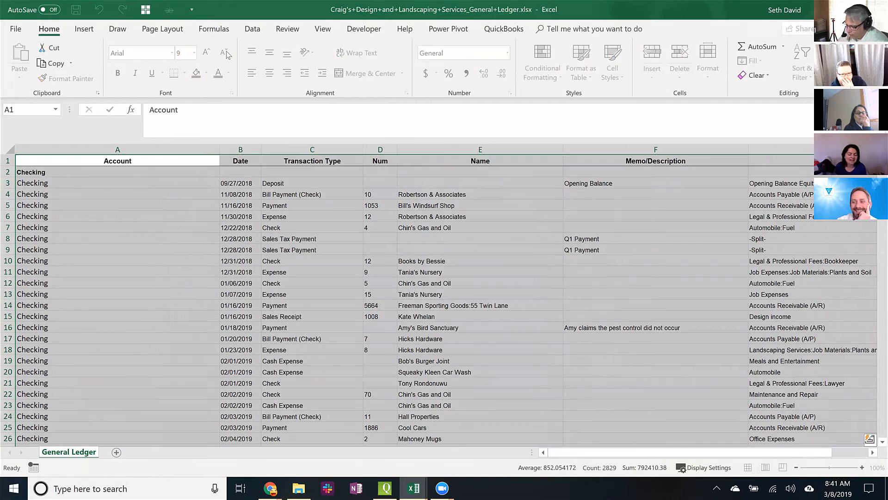
pyautogui.press('Return')
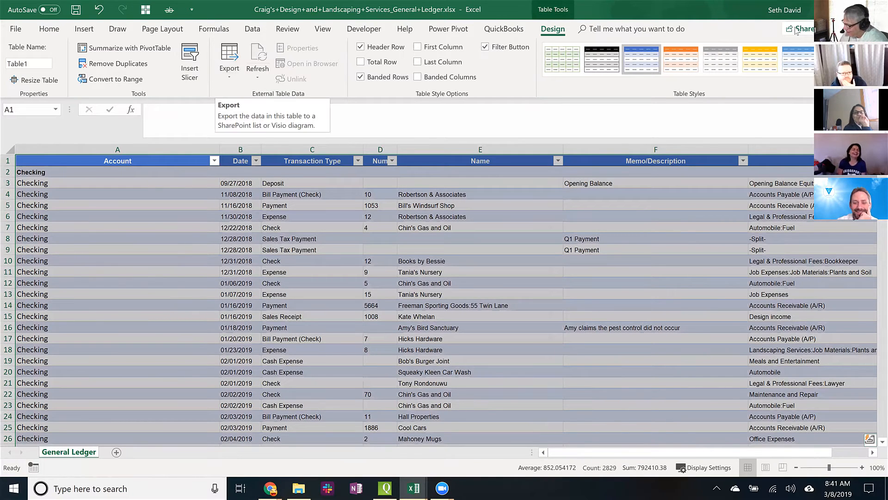
# Apply the lighter blue banded table style to the ledger table
pyautogui.click(795, 62)
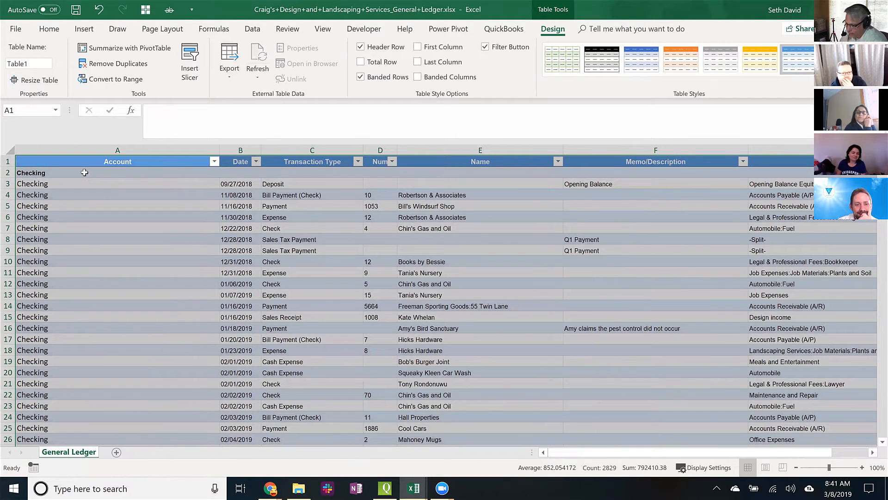
# Replace the formulas in the Account column, A2:A445, with their values by copying the range and pasting values over it
pyautogui.click(121, 172)
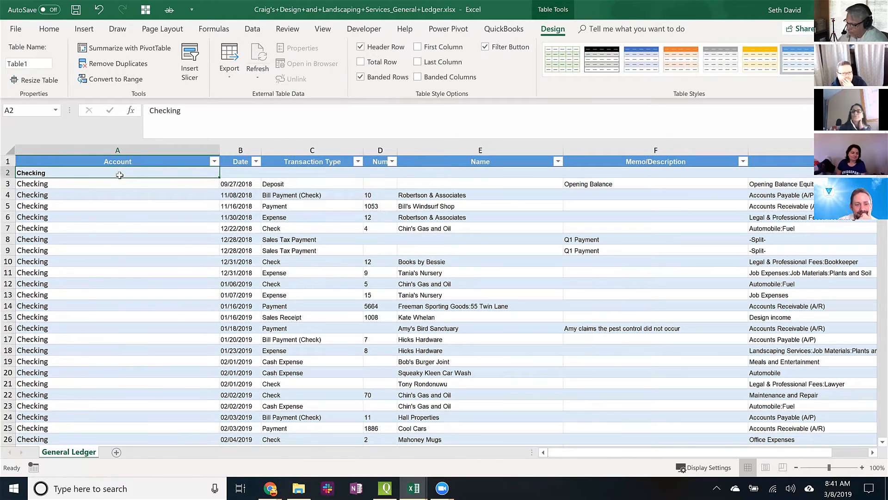
pyautogui.hotkey('ctrl', 'shift', 'Down')
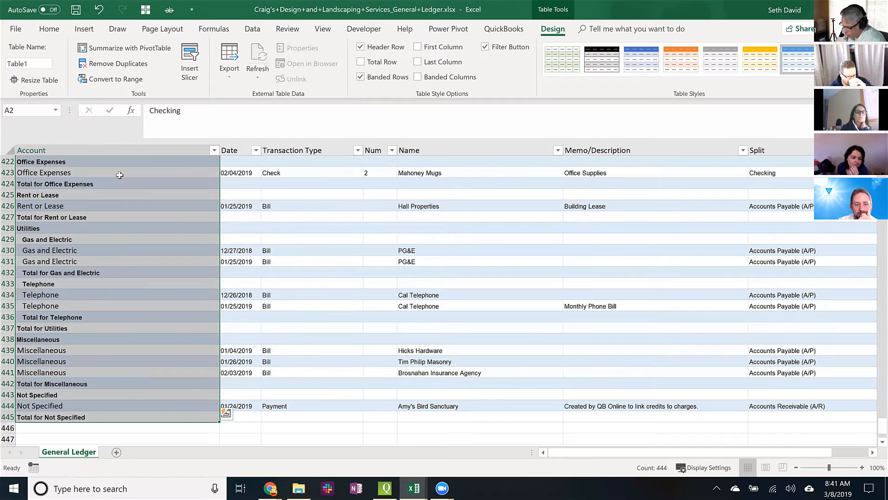
pyautogui.hotkey('ctrl', 'c')
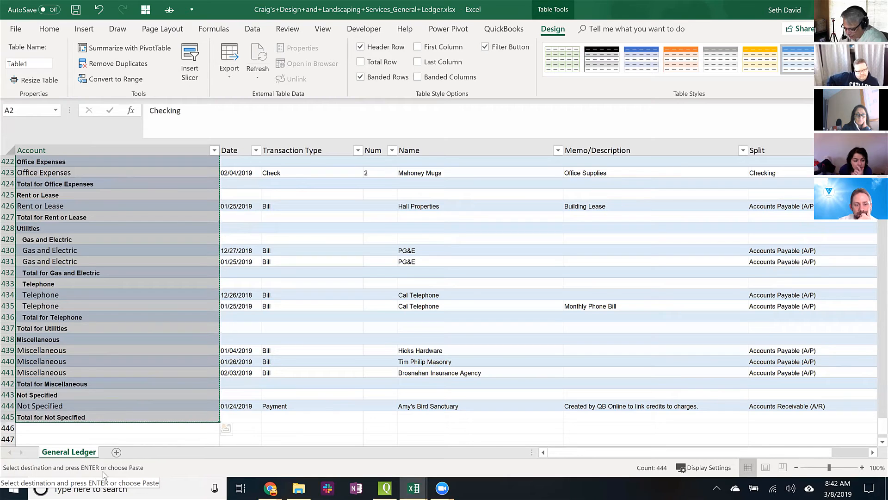
pyautogui.rightClick(110, 191)
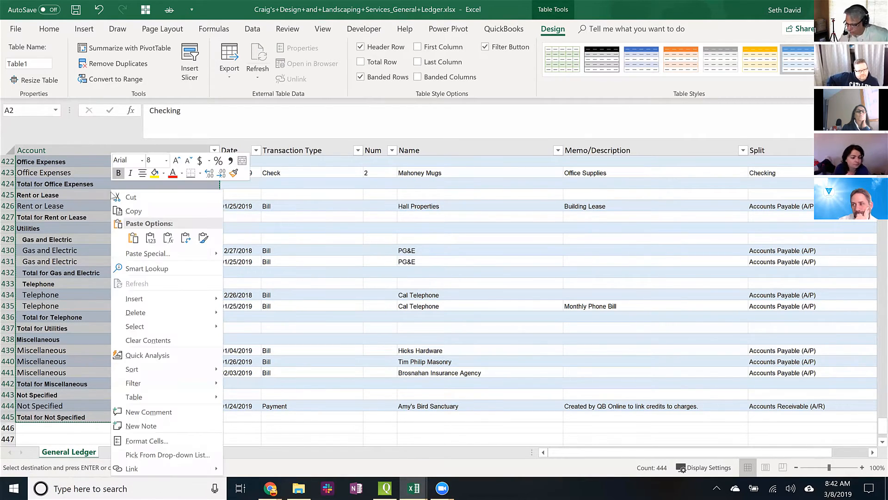
pyautogui.click(142, 250)
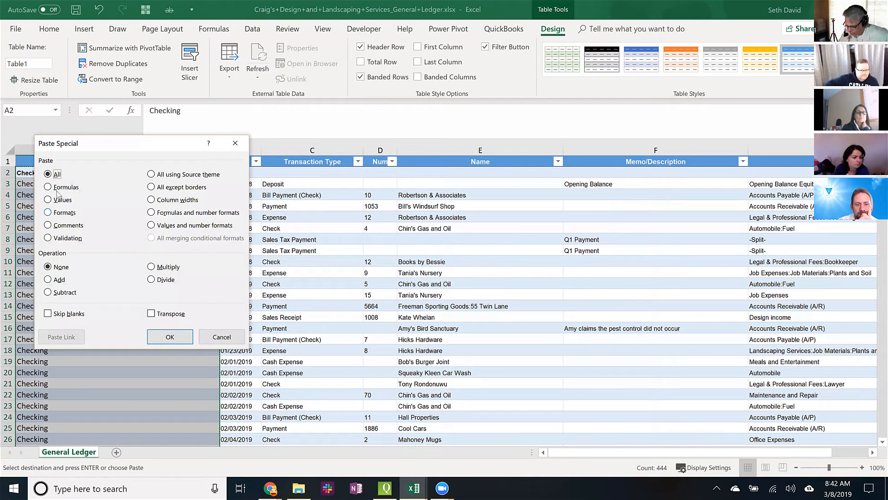
pyautogui.click(58, 200)
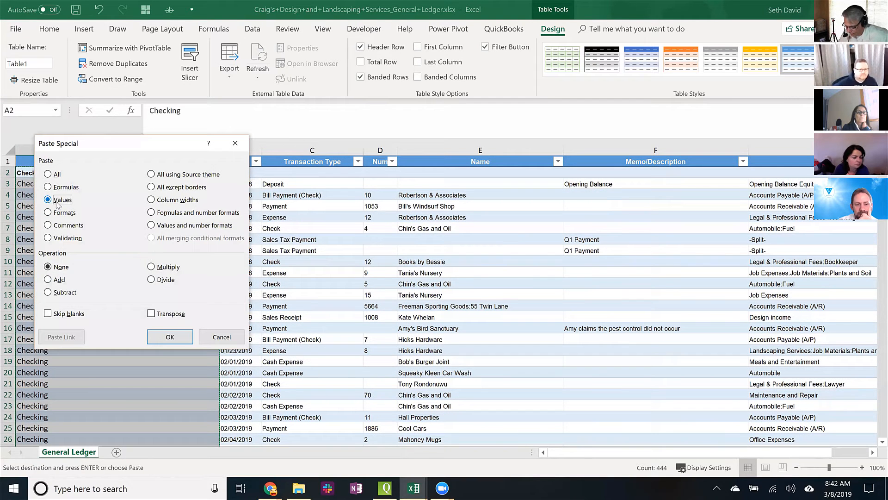
pyautogui.click(169, 337)
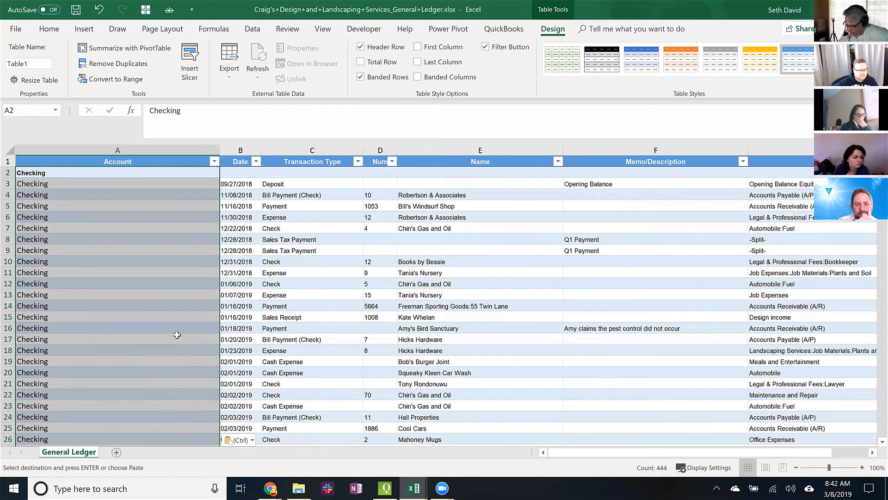
# Delete the bold Checking heading row, row 2, from the ledger table
pyautogui.click(50, 174)
pyautogui.hotkey('ctrl', 'shift', 'Right')
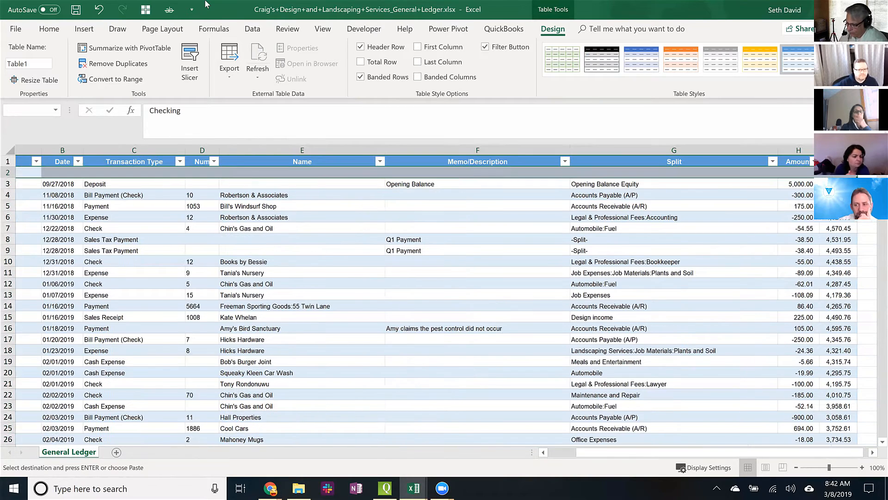
pyautogui.hotkey('ctrl', '-')
pyautogui.hotkey('ctrl', 'Home')
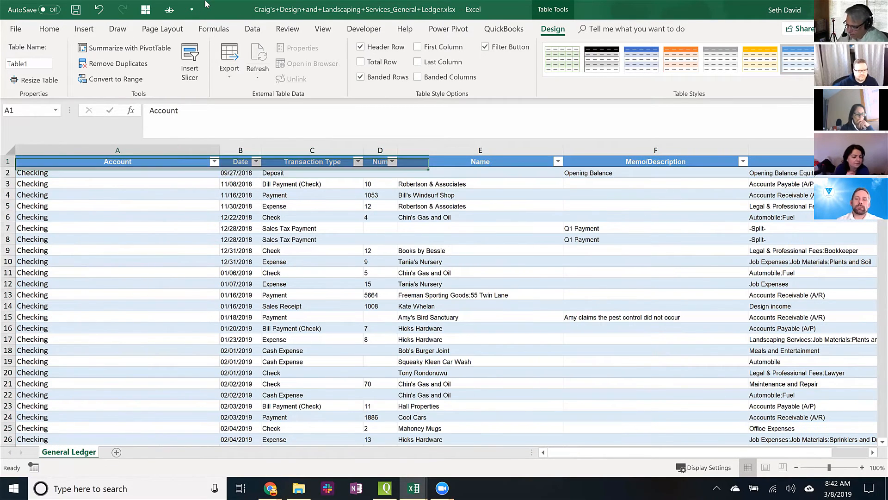
# Sort the ledger table by the Date column in ascending order
pyautogui.press('Right')
pyautogui.press('Down')
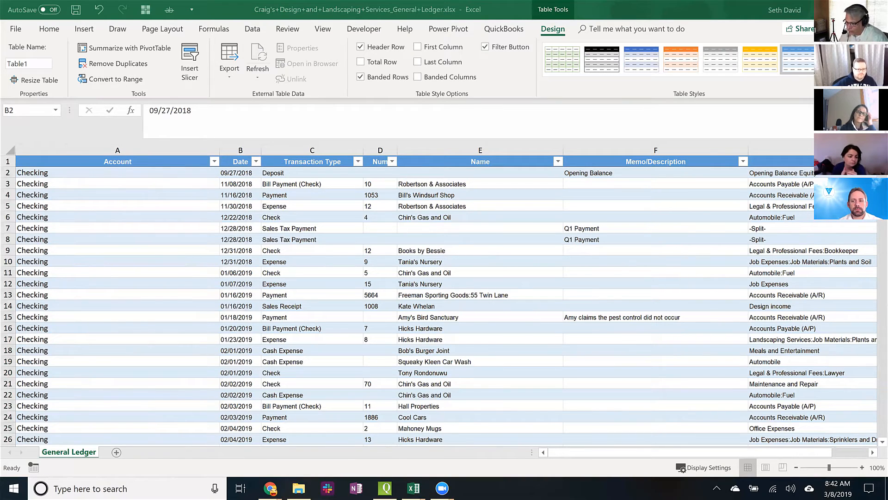
pyautogui.click(233, 164)
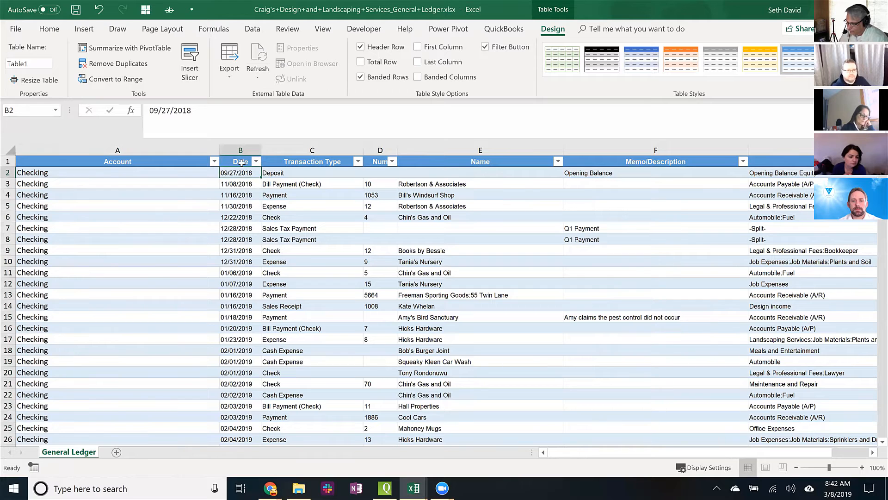
pyautogui.press('Down')
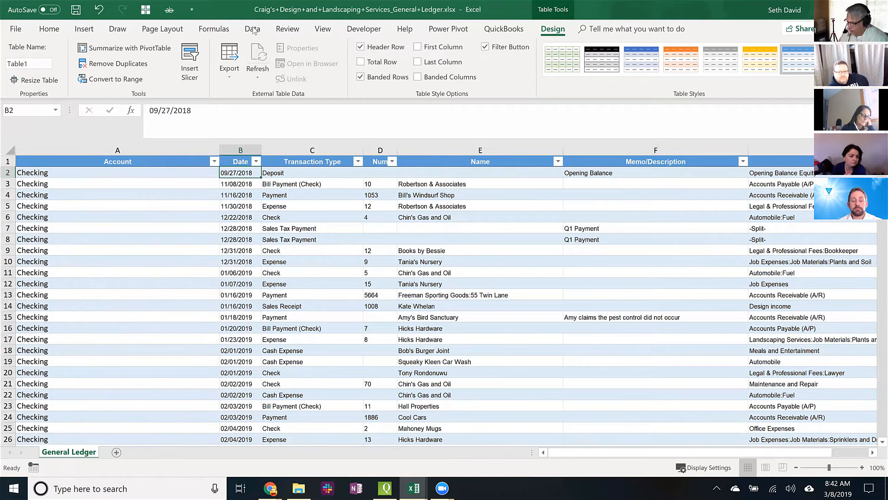
pyautogui.click(252, 29)
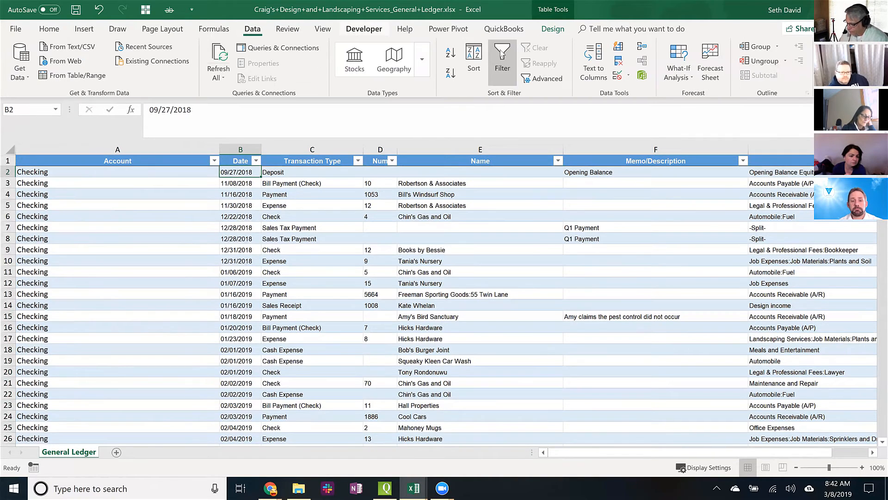
pyautogui.click(451, 52)
# Delete the undated heading and total rows beneath the last dated transaction, rows 337 to 444 of the table
pyautogui.click(233, 229)
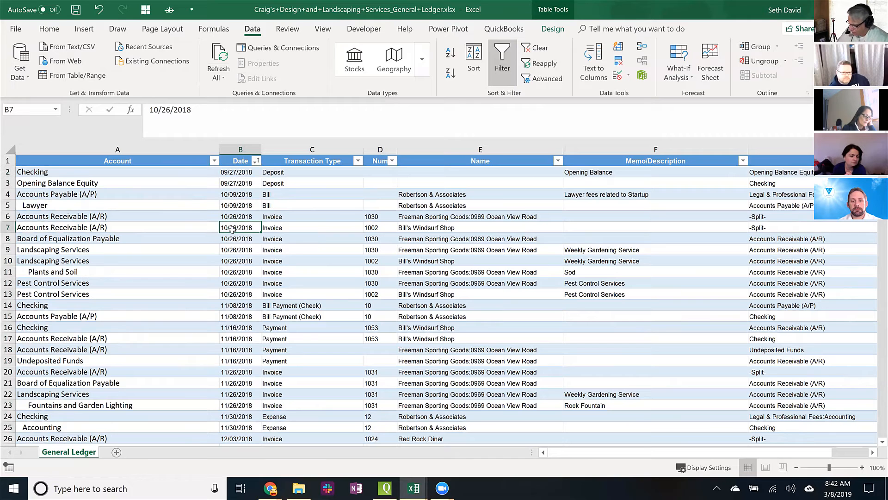
pyautogui.hotkey('ctrl', 'Down')
pyautogui.press('Down')
pyautogui.press('Left')
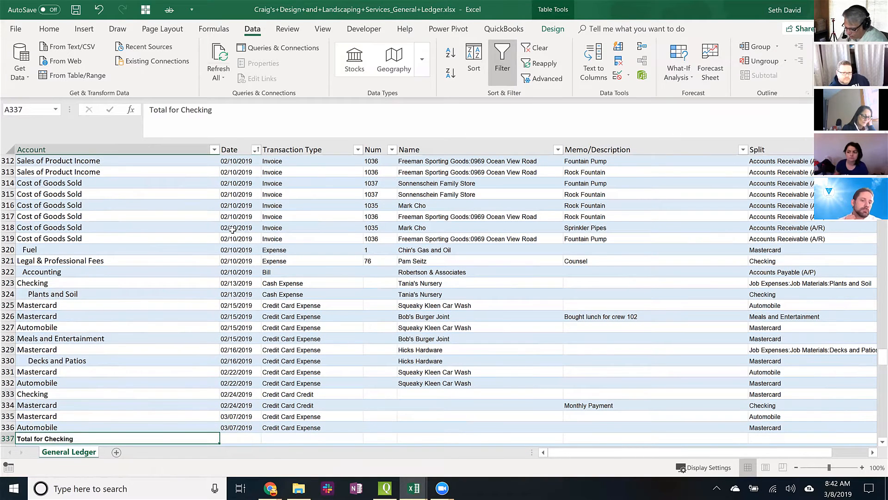
pyautogui.hotkey('ctrl', 'shift', 'Down')
pyautogui.hotkey('ctrl', 'shift', 'Right')
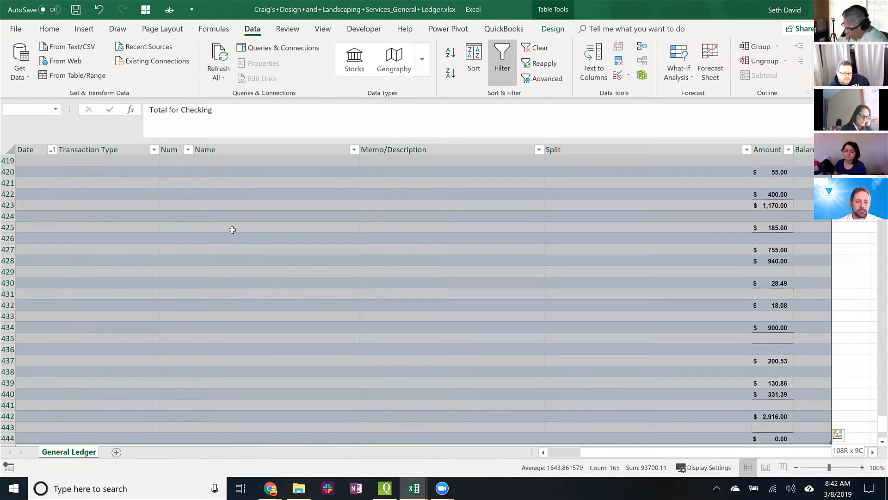
pyautogui.hotkey('ctrl', '-')
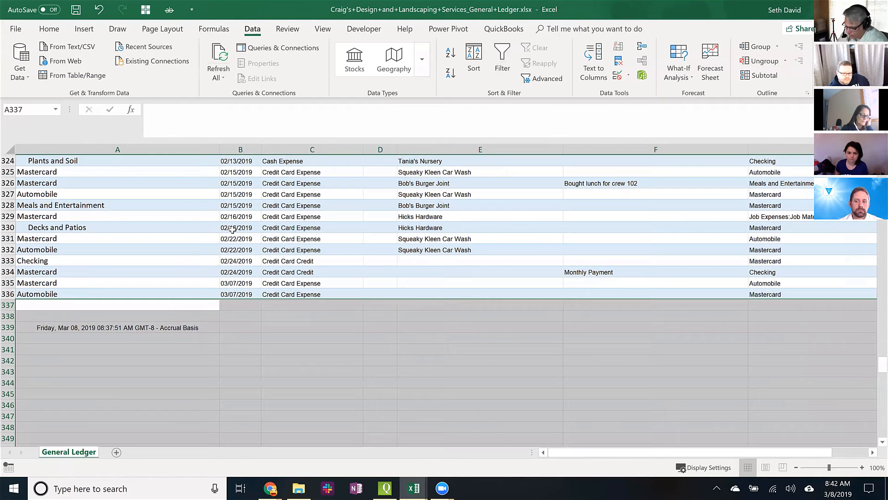
# Delete worksheet rows 337 to 341 beneath the table, including the report's date and accrual-basis footer
pyautogui.hotkey('shift', 'space')
pyautogui.hotkey('shift', 'Down')
pyautogui.hotkey('shift', 'Down')
pyautogui.hotkey('shift', 'Down')
pyautogui.hotkey('shift', 'Down')
pyautogui.hotkey('shift', 'Down')
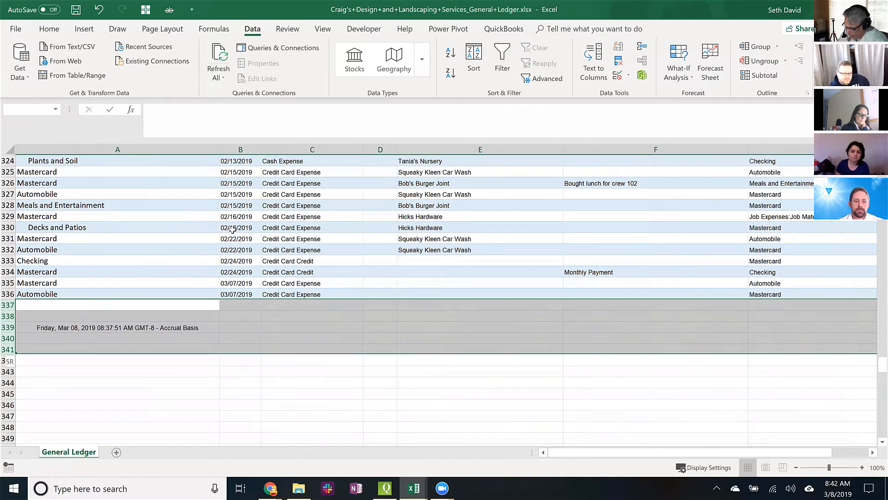
pyautogui.hotkey('ctrl', '-')
pyautogui.press('Up')
pyautogui.press('Up')
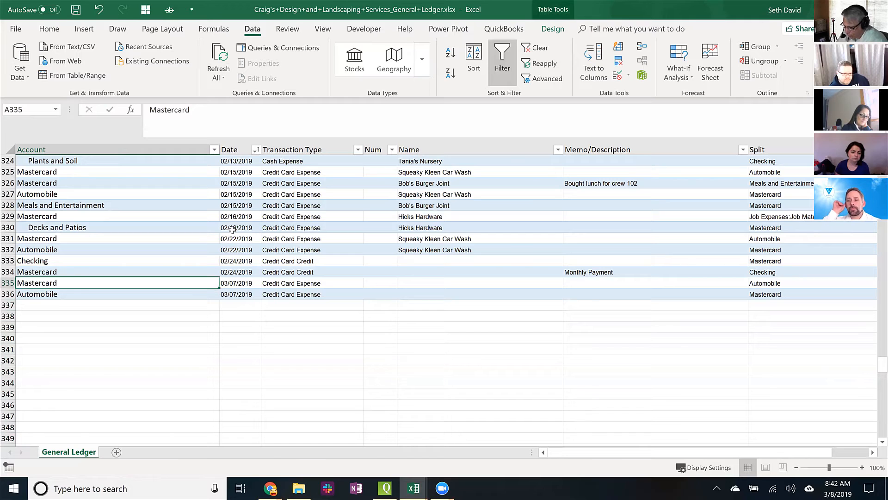
# Examine the cleaned ledger from its first to its last row, checking the Account column and the rows beneath the table
pyautogui.press('Down')
pyautogui.hotkey('ctrl', 'Up')
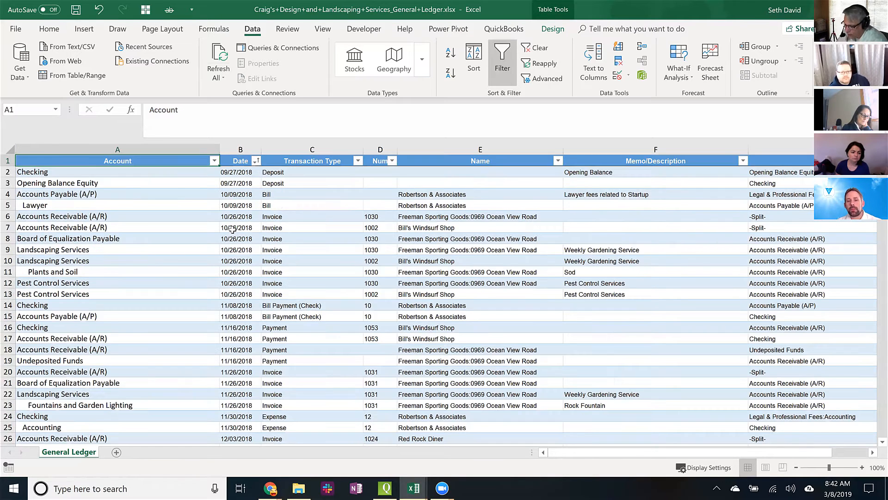
pyautogui.hotkey('ctrl', 'Down')
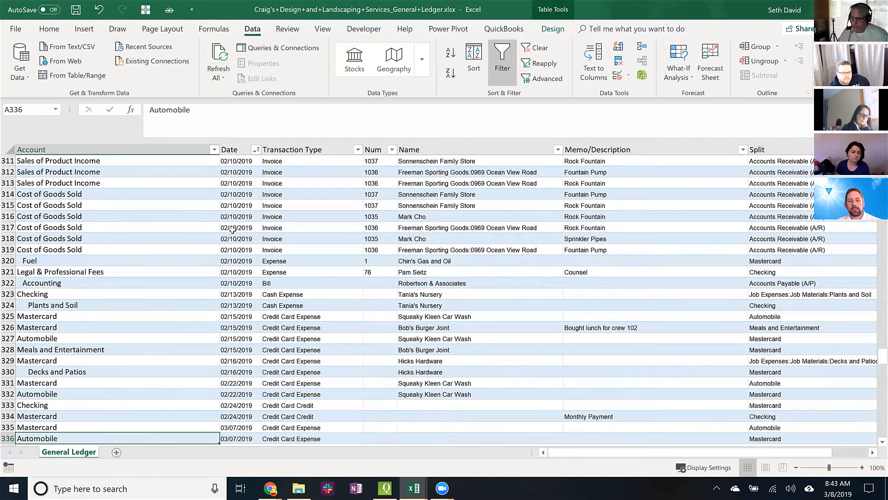
pyautogui.click(90, 150)
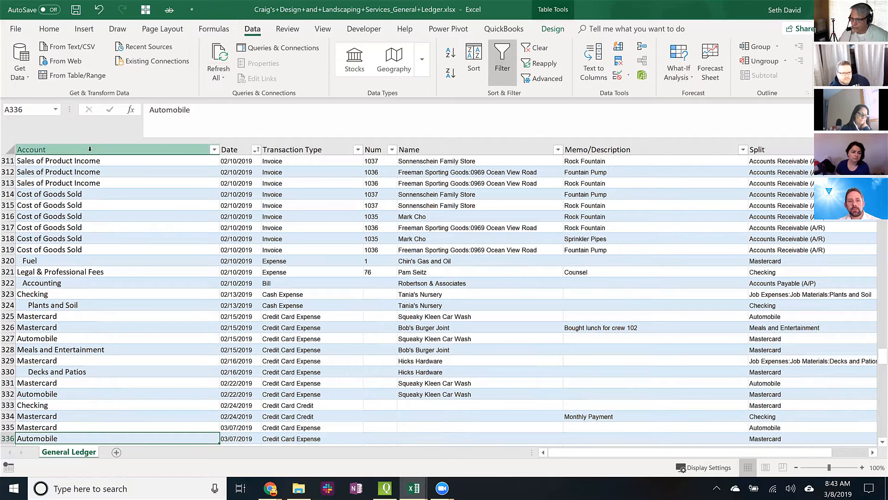
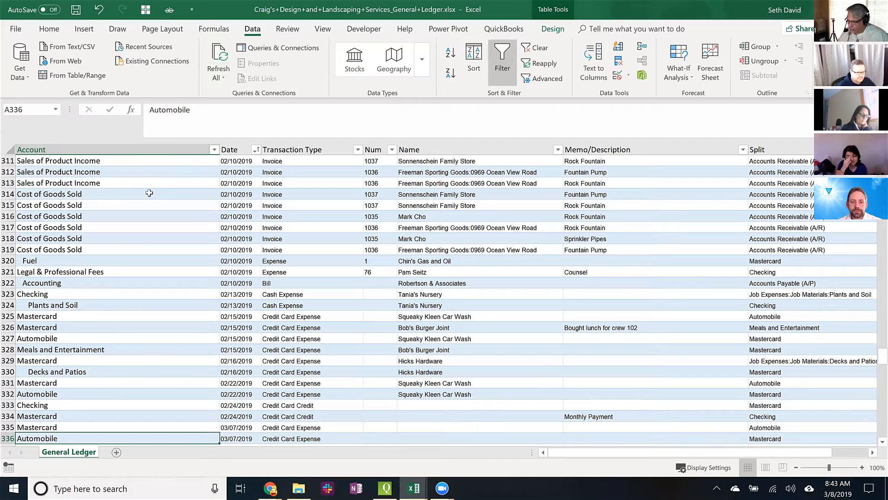
pyautogui.click(135, 184)
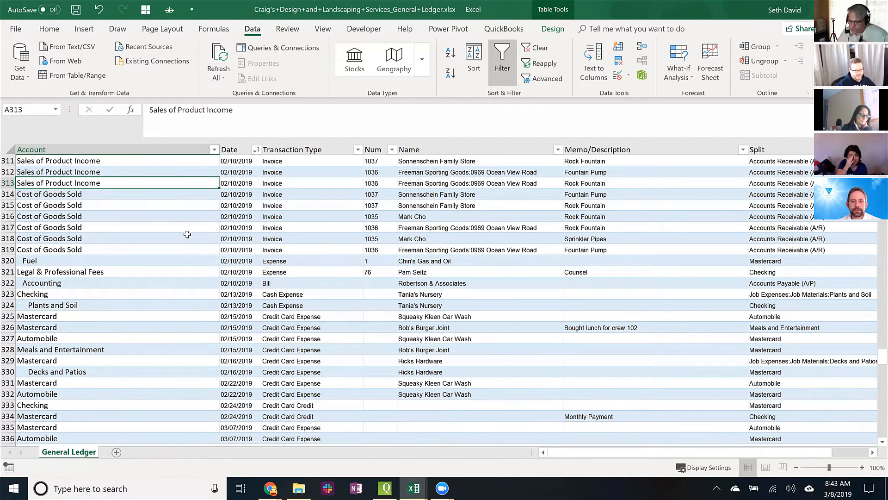
pyautogui.scroll(-10, 187, 234)
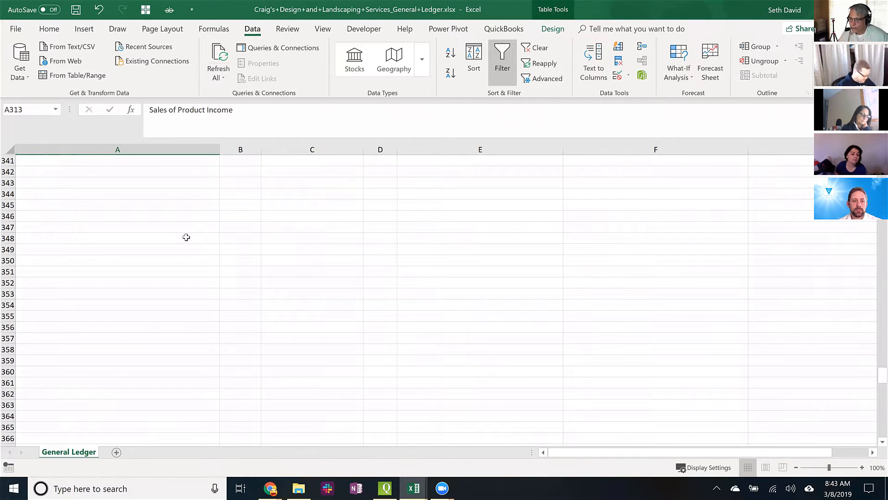
pyautogui.scroll(4, 186, 237)
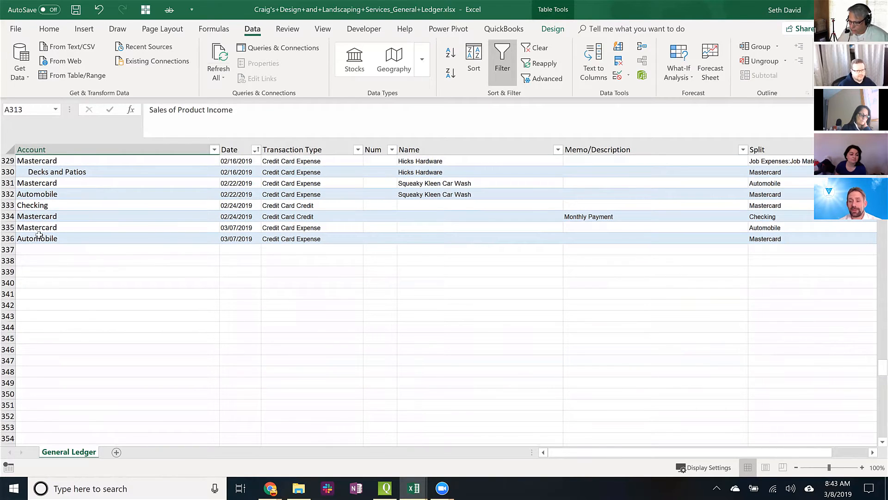
pyautogui.click(37, 238)
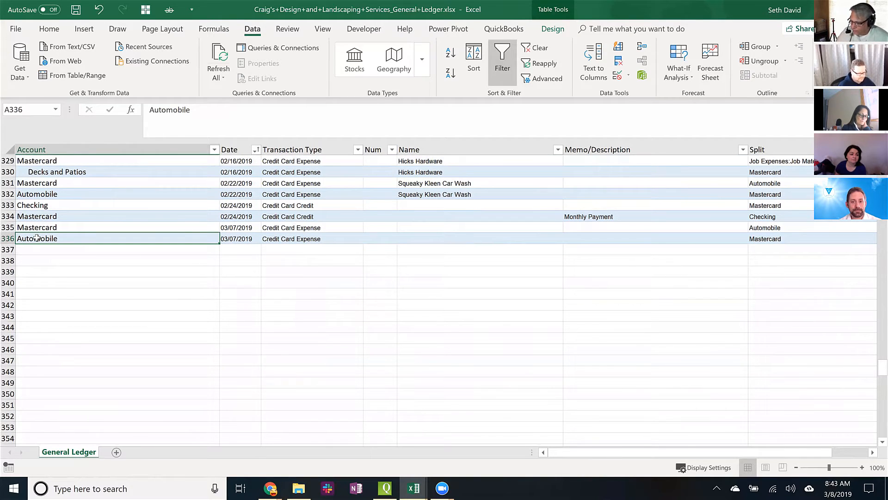
pyautogui.hotkey('ctrl', 'Home')
pyautogui.press('Down')
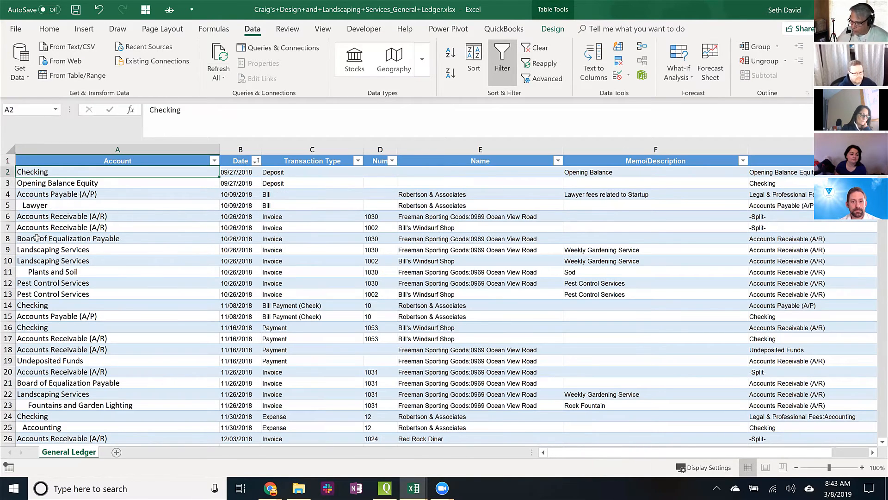
pyautogui.click(27, 205)
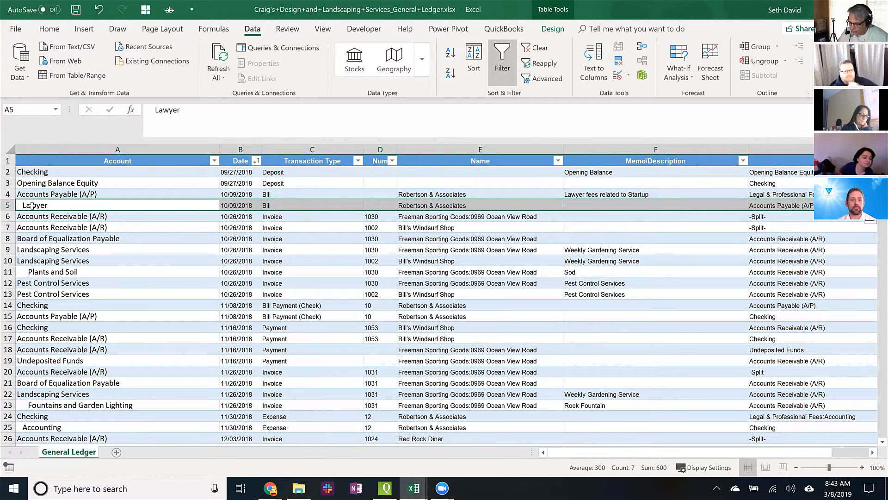
# Sort the ledger table by the Account column from A to Z
pyautogui.hotkey('ctrl', 'Home')
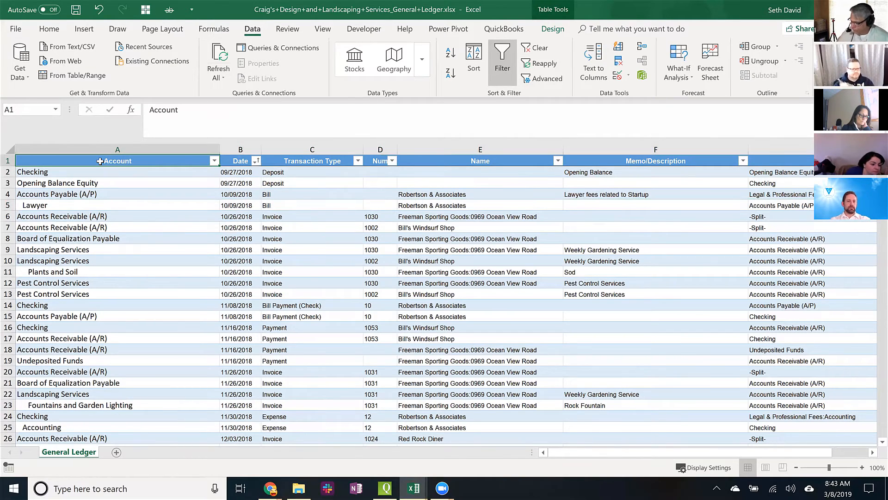
pyautogui.press('Down')
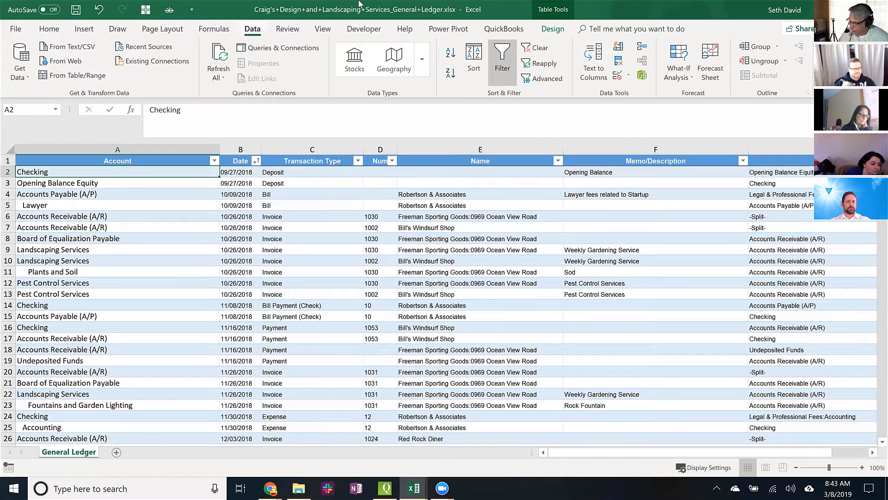
pyautogui.click(450, 52)
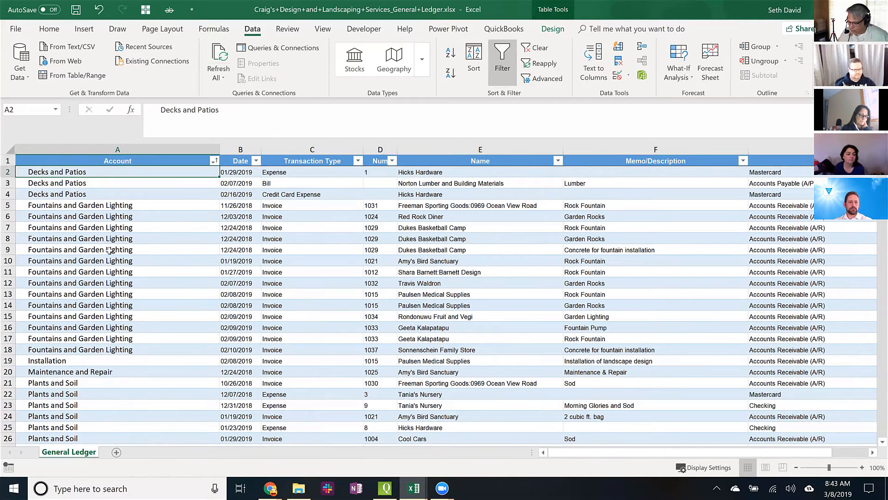
# Strip the leading spaces from A2:A36 with fixed-width Text to Columns, breaking just before the account names and skipping the blank first column
pyautogui.scroll(-8, 117, 262)
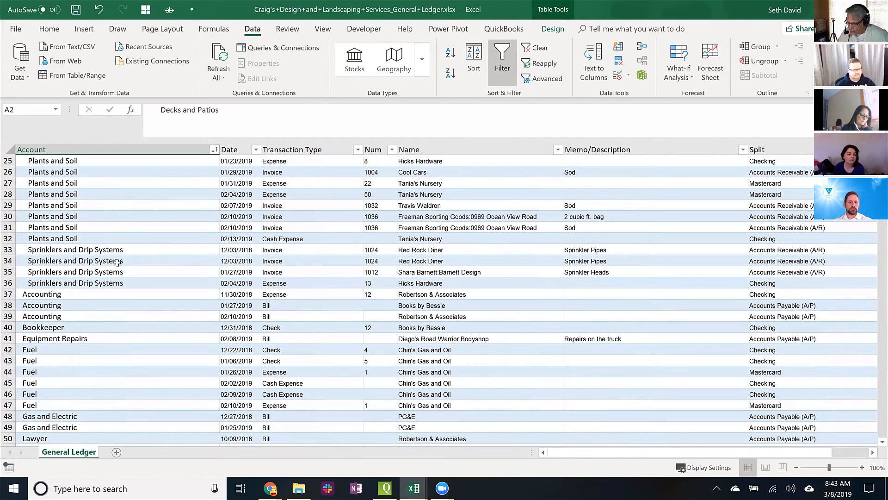
pyautogui.keyDown('shift'); pyautogui.click(59, 285); pyautogui.keyUp('shift')
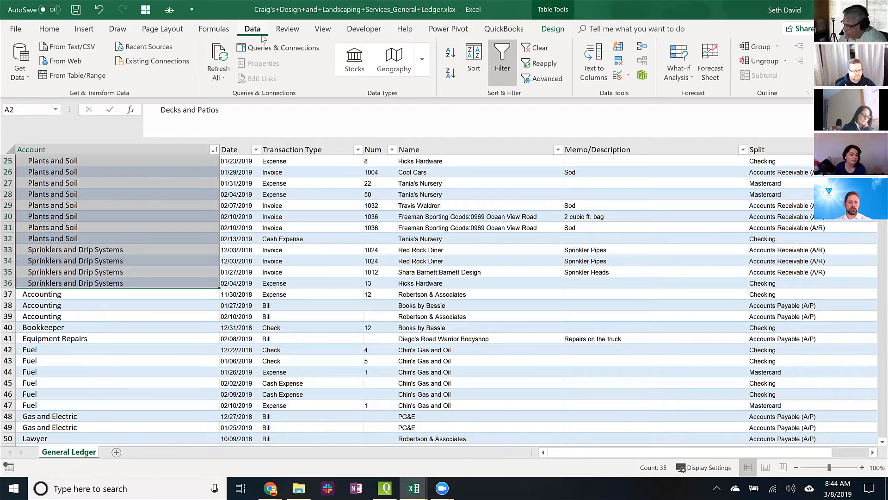
pyautogui.click(594, 56)
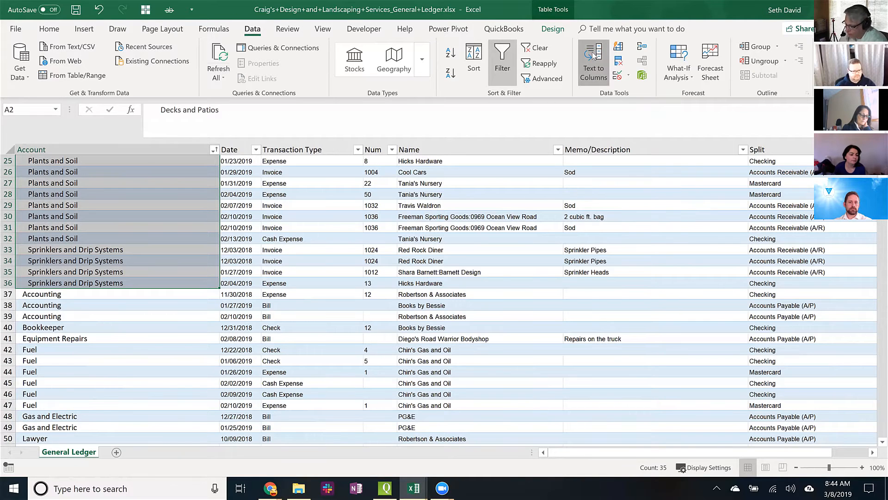
pyautogui.click(370, 126)
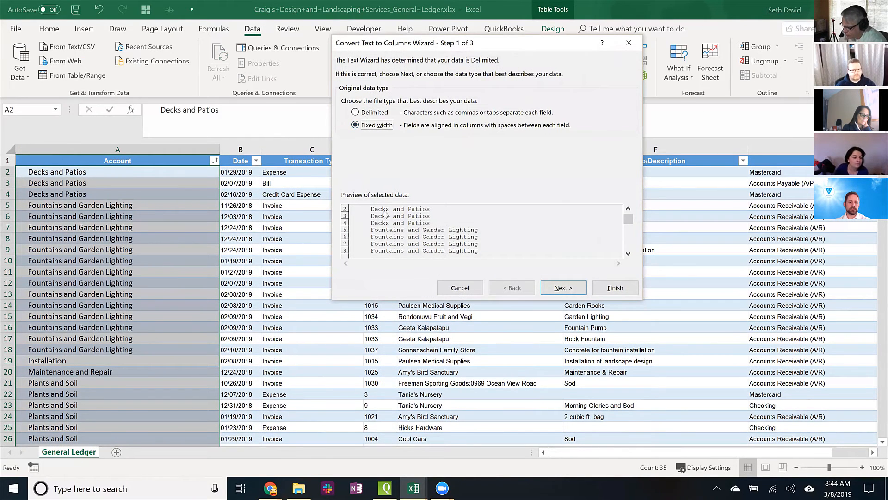
pyautogui.click(560, 290)
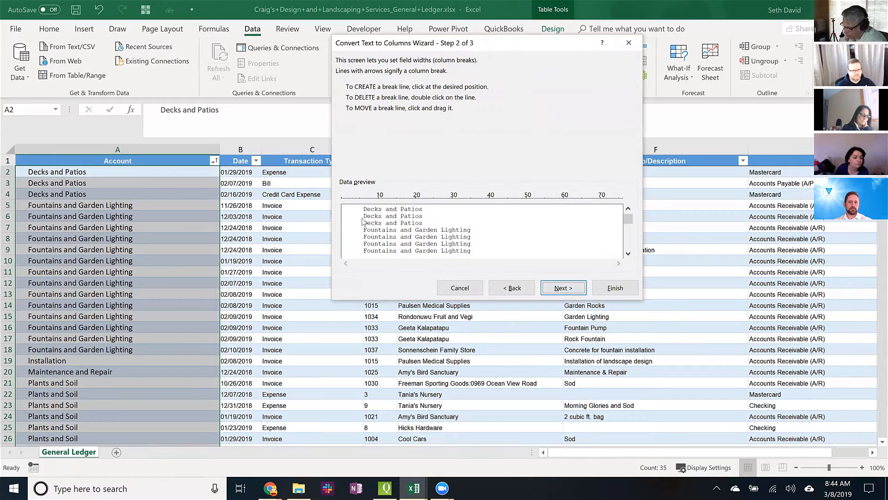
pyautogui.click(364, 222)
pyautogui.click(554, 291)
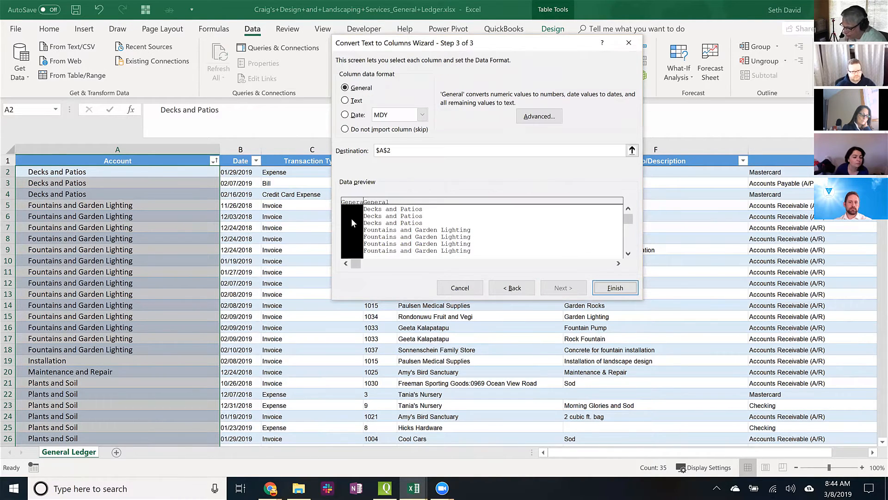
pyautogui.click(346, 129)
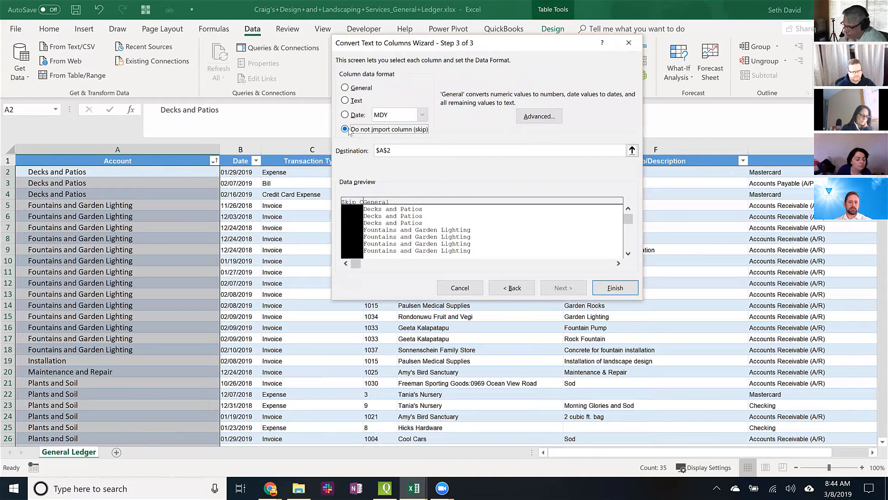
pyautogui.click(615, 287)
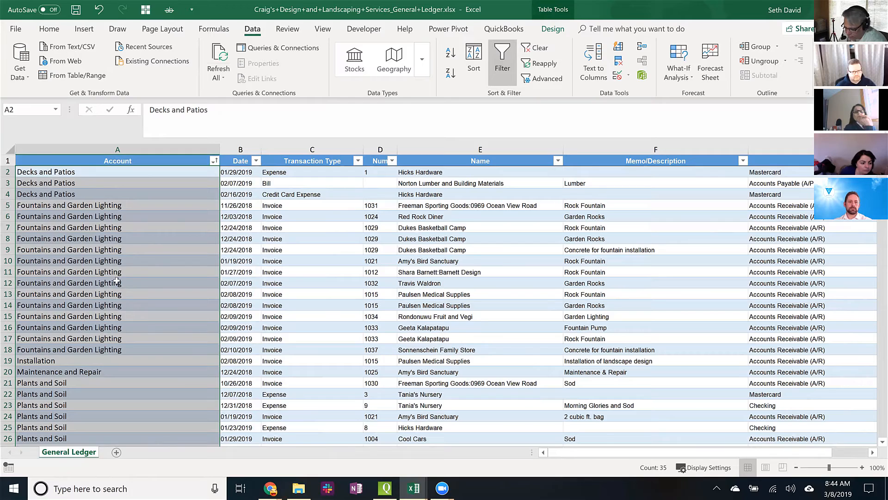
# Remove the smaller indent from accounts in A37:A54 using fixed-width Text to Columns, with a break before the names and the blank column skipped
pyautogui.scroll(-8, 117, 281)
pyautogui.click(58, 293)
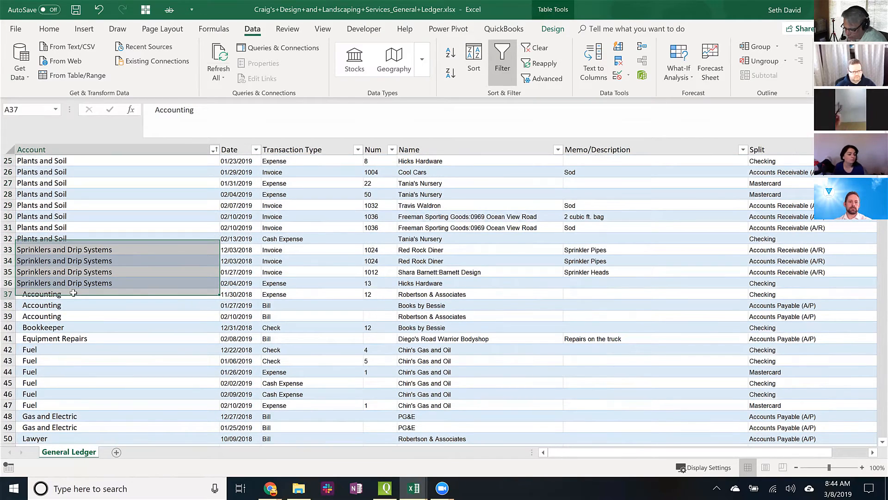
pyautogui.scroll(-5, 73, 293)
pyautogui.keyDown('shift'); pyautogui.click(48, 316); pyautogui.keyUp('shift')
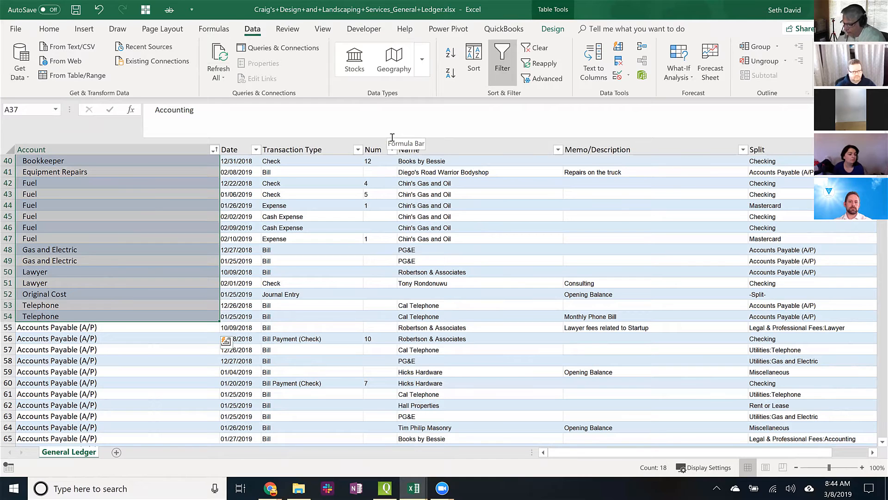
pyautogui.hotkey('alt', 'd')
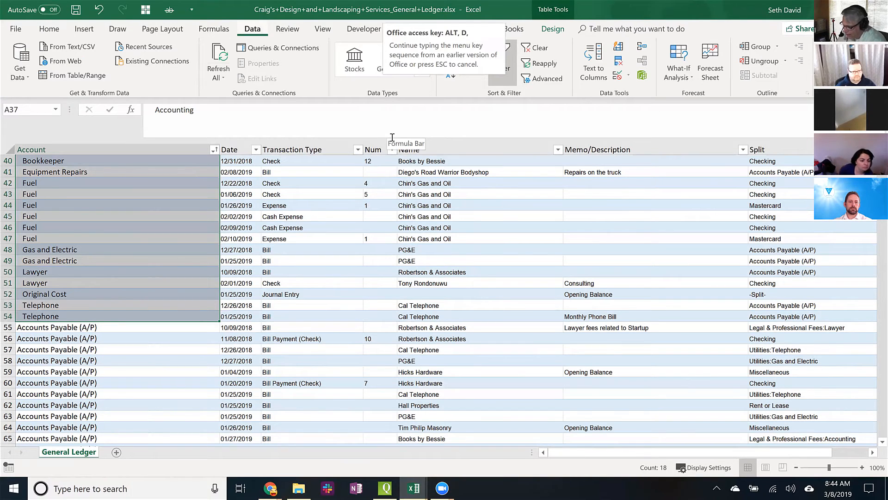
pyautogui.press('e')
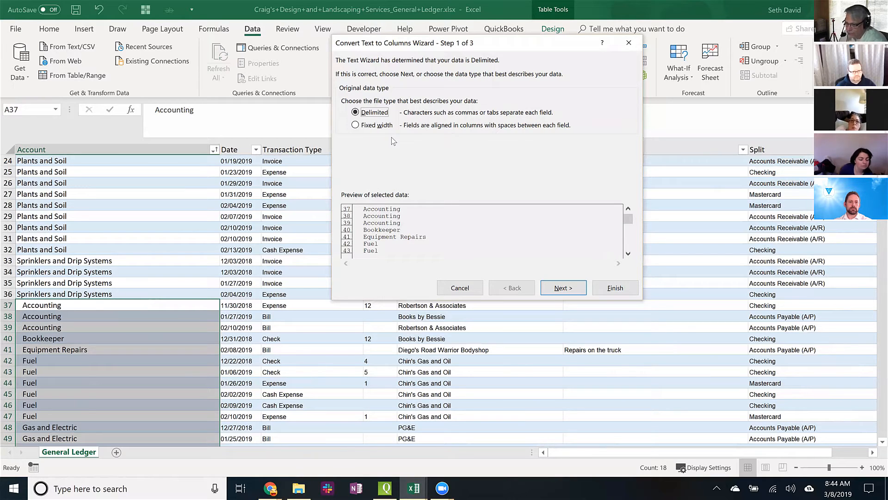
pyautogui.click(356, 125)
pyautogui.click(550, 287)
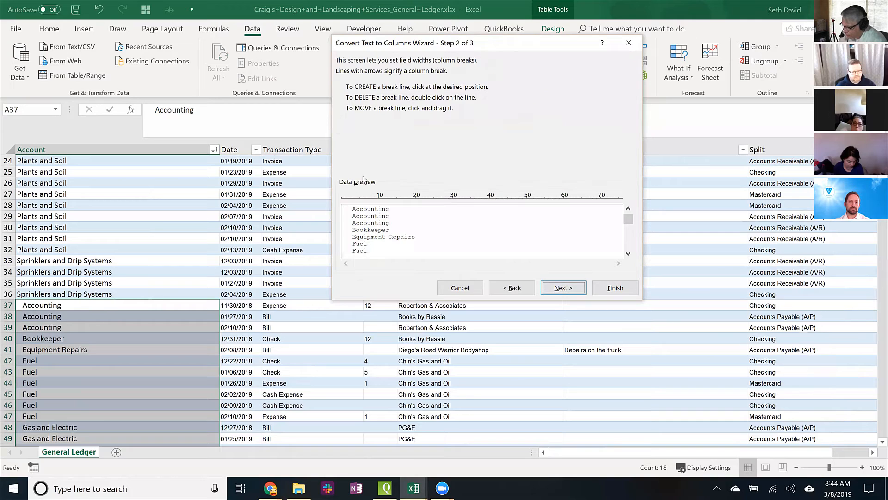
pyautogui.click(352, 221)
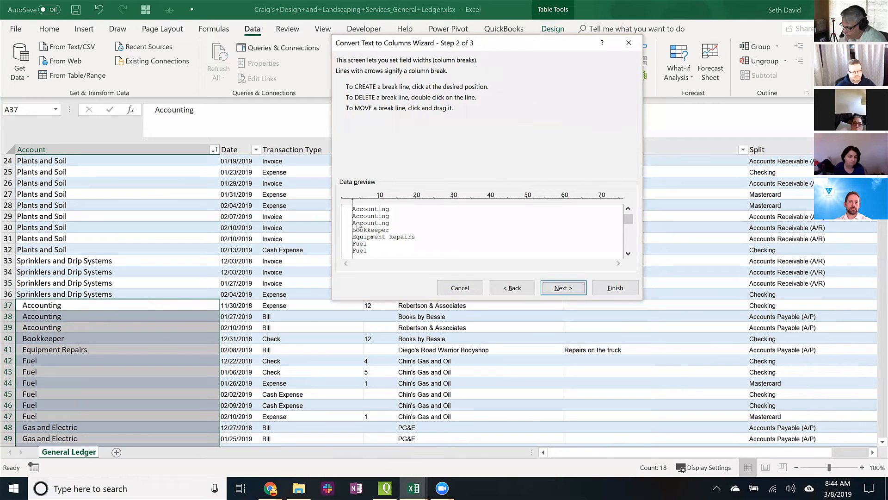
pyautogui.click(567, 289)
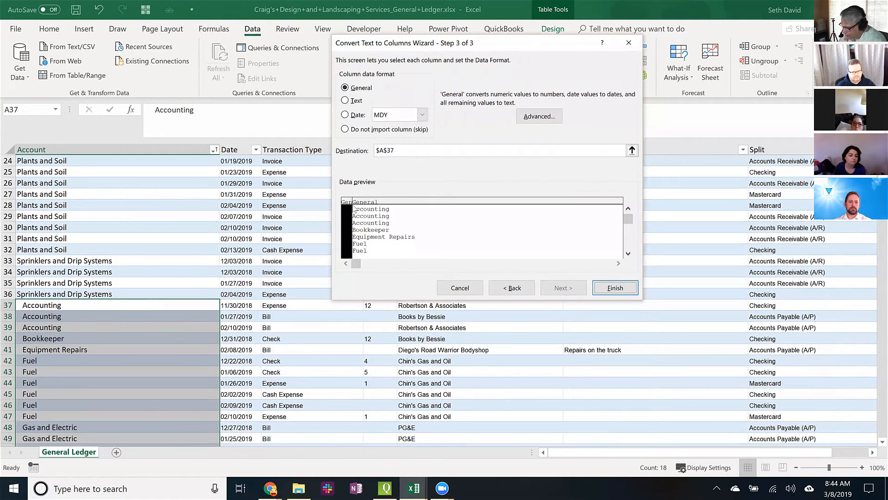
pyautogui.click(350, 130)
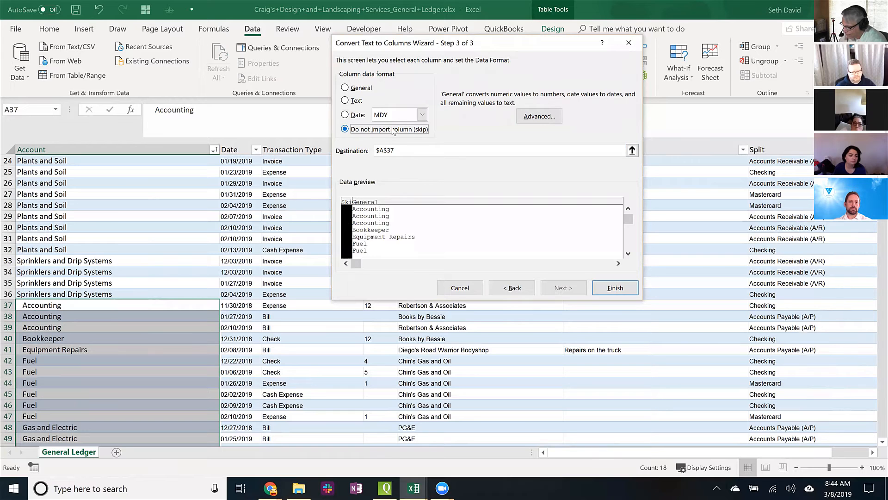
pyautogui.click(615, 288)
# Examine the remaining Account entries down to the table's last row for any leftover leading spaces
pyautogui.scroll(-17, 81, 318)
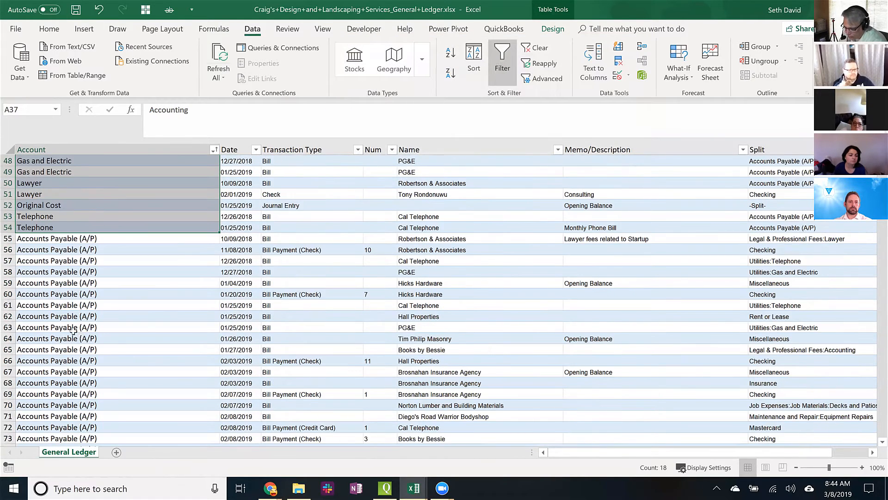
pyautogui.scroll(-20, 56, 327)
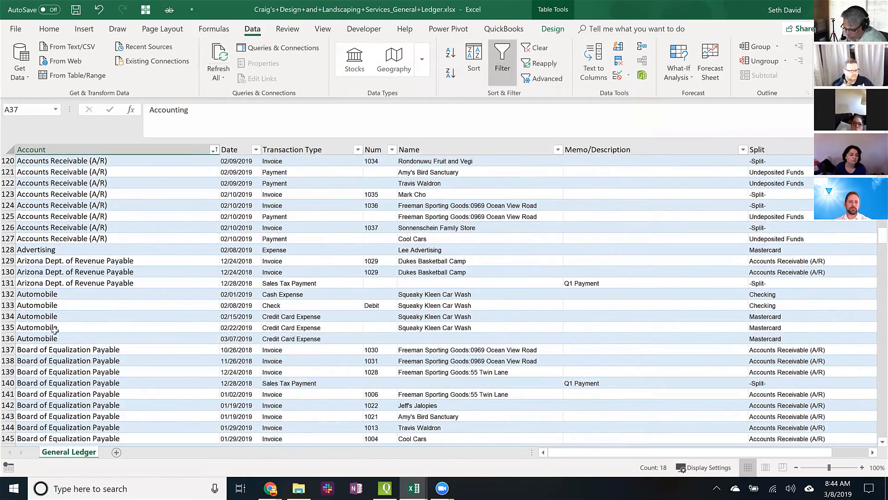
pyautogui.scroll(-20, 57, 334)
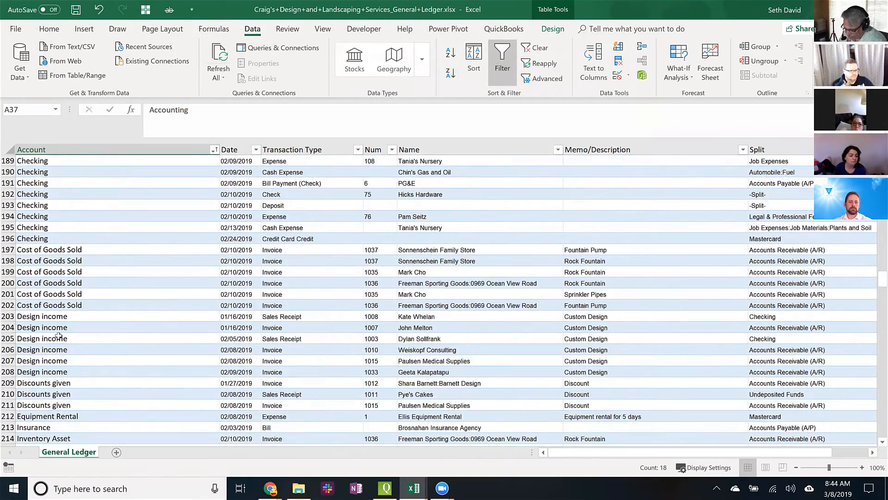
pyautogui.scroll(-20, 58, 336)
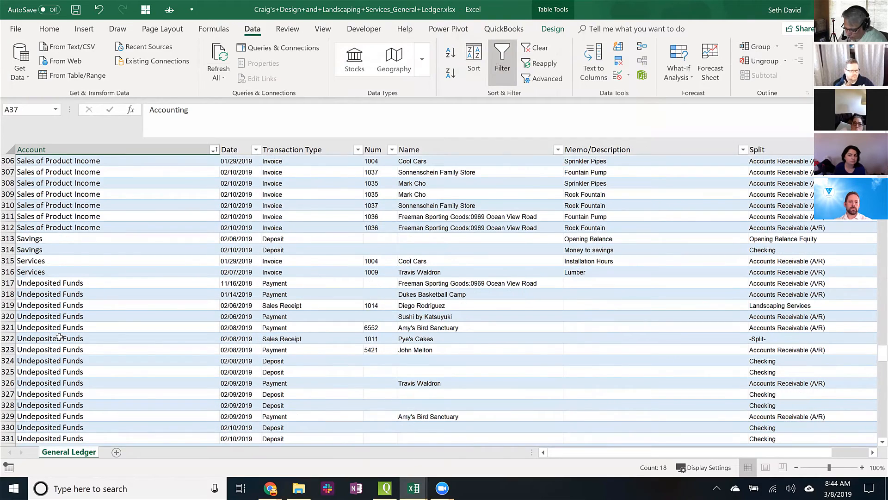
pyautogui.scroll(-5, 59, 337)
pyautogui.click(69, 282)
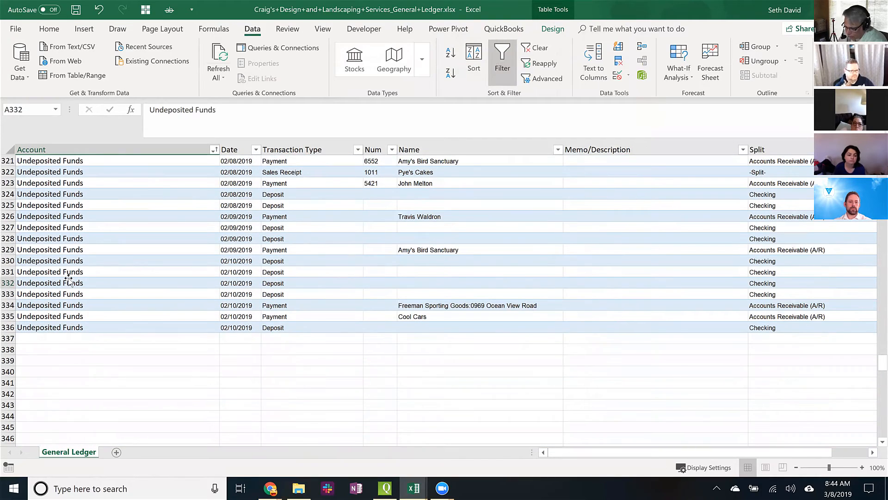
# Re-sort the ledger table by the trimmed Account column from A to Z
pyautogui.hotkey('ctrl', 'Home')
pyautogui.press('Down')
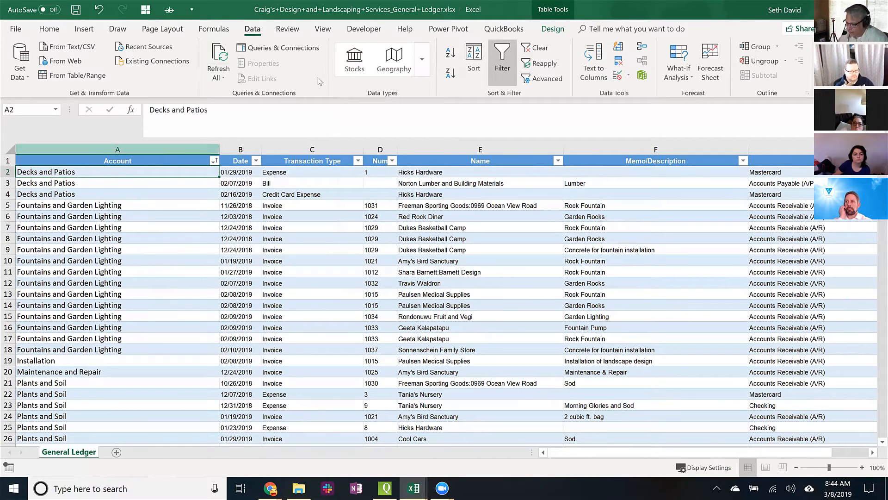
pyautogui.click(451, 53)
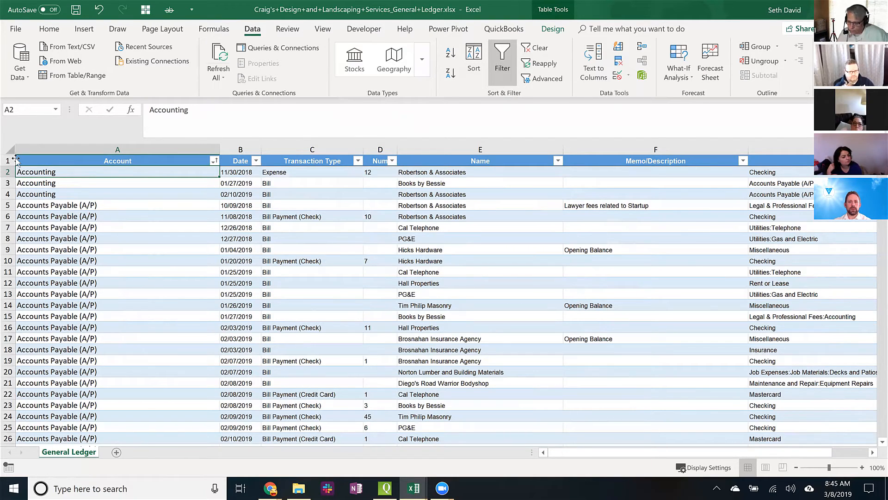
pyautogui.hotkey('alt', 'Tab')
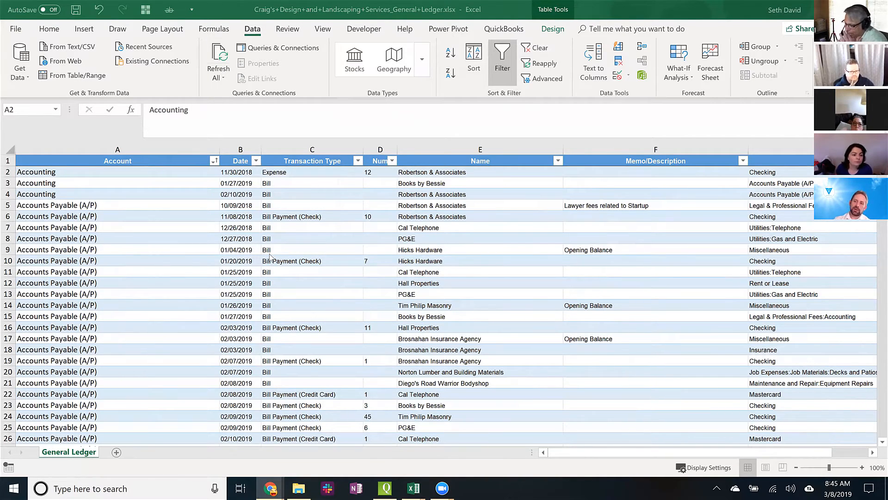
pyautogui.click(80, 174)
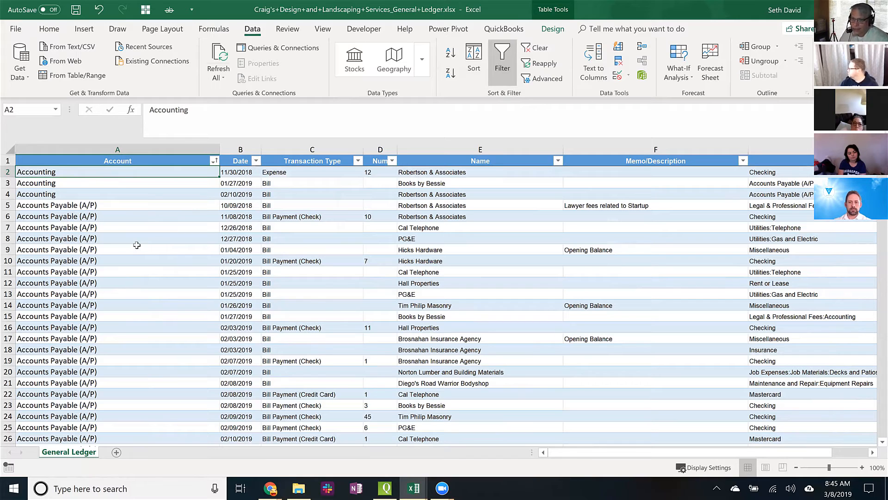
pyautogui.click(554, 29)
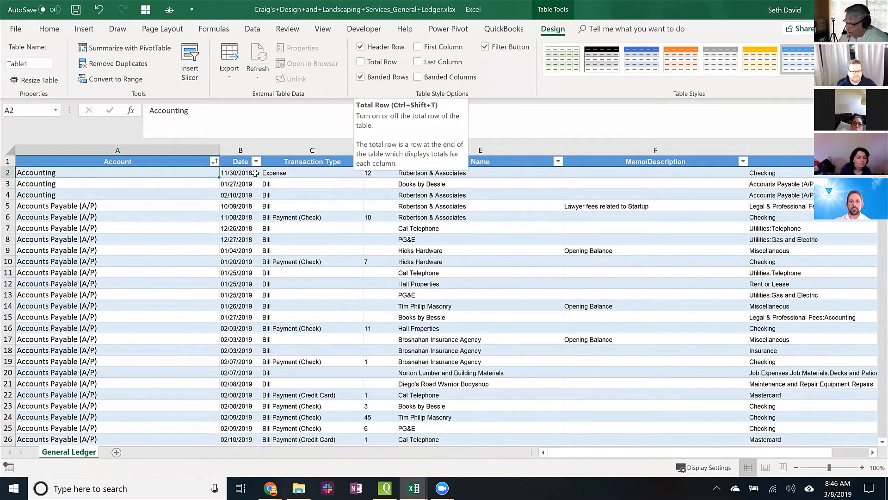
# Delete the Balance column from the general ledger table and save the workbook
pyautogui.click(234, 193)
pyautogui.hotkey('ctrl', 'Up')
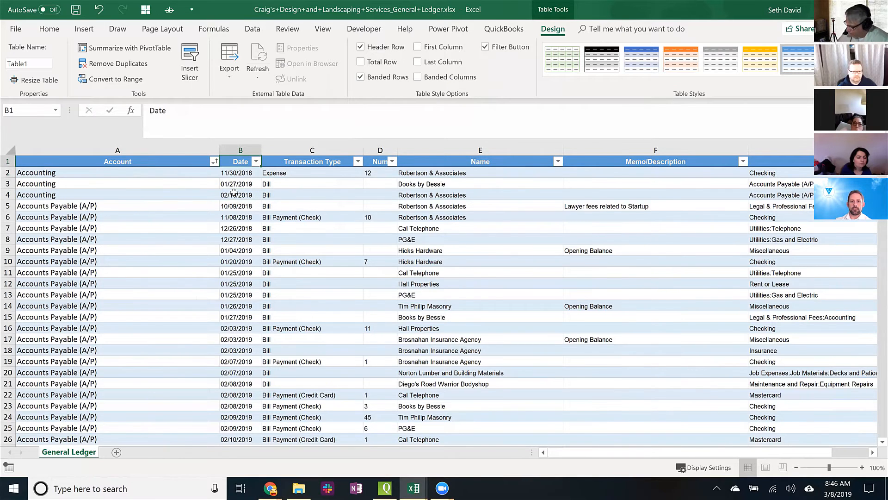
pyautogui.hotkey('ctrl', 'Right')
pyautogui.press('Down')
pyautogui.press('Down')
pyautogui.press('Up')
pyautogui.press('Up')
pyautogui.press('Left')
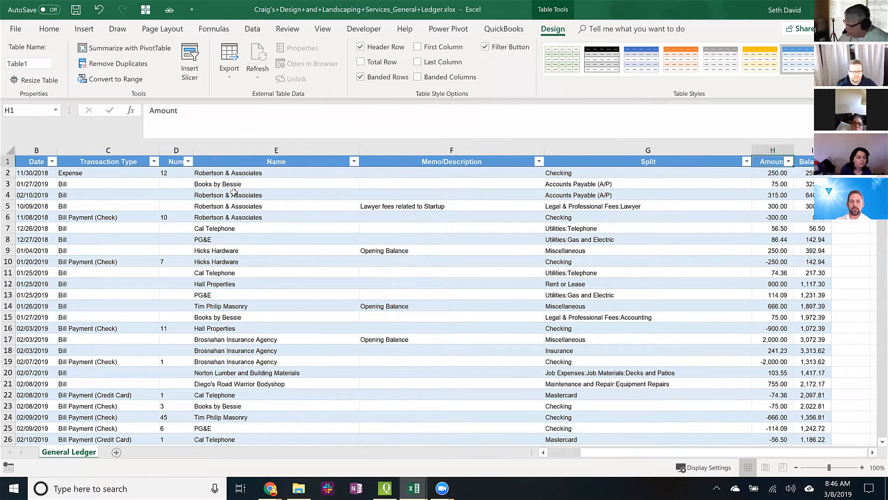
pyautogui.press('Right')
pyautogui.hotkey('ctrl', 'shift', 'Down')
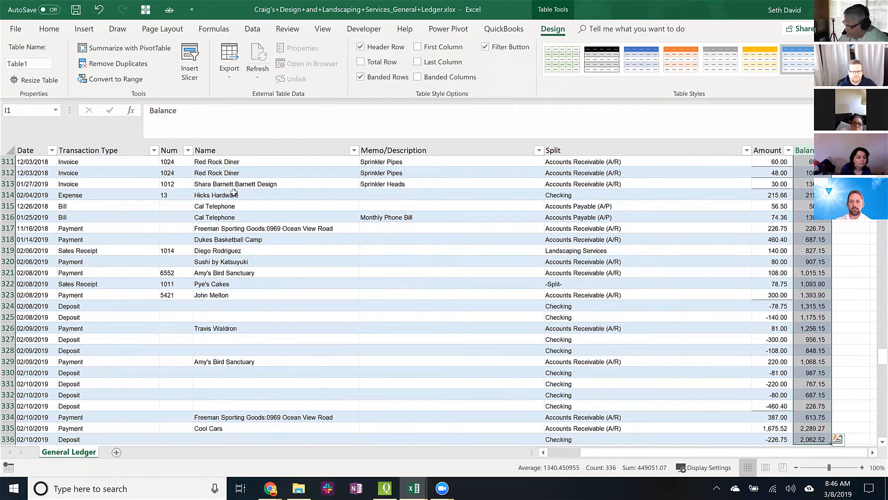
pyautogui.hotkey('ctrl', 'Up')
pyautogui.press('Left')
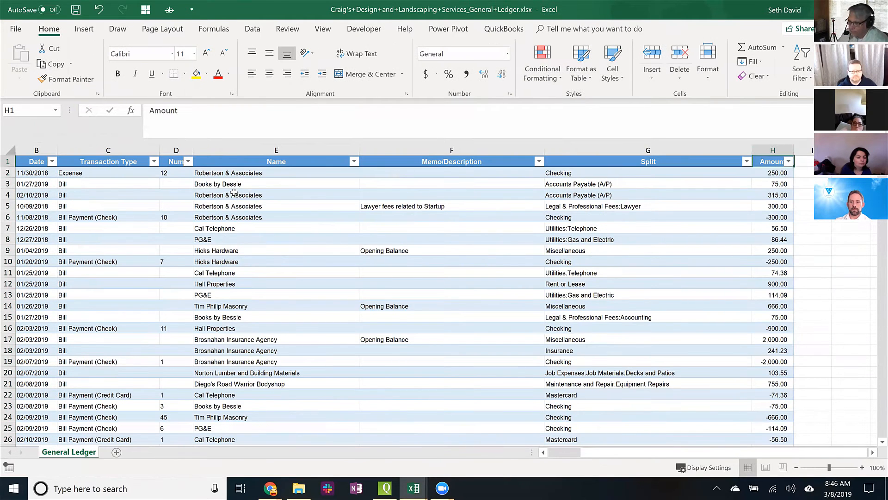
pyautogui.press('Down')
pyautogui.hotkey('ctrl', 's')
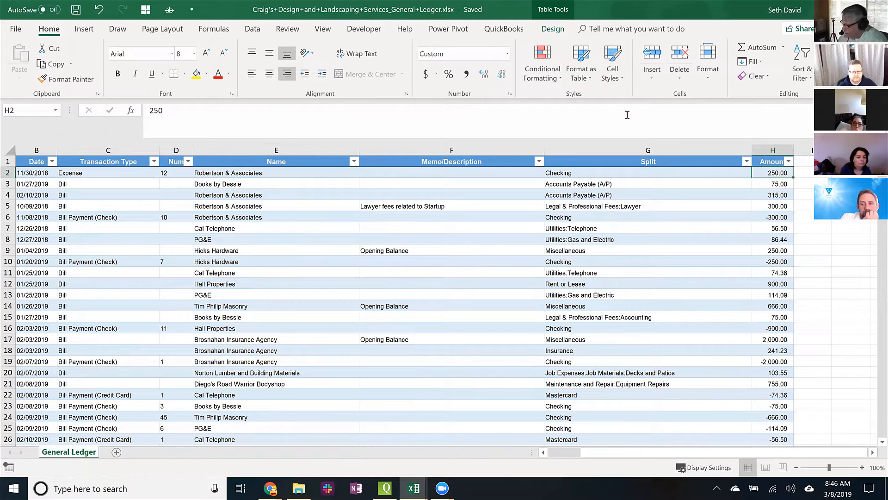
# Turn on the table's total row and widen the Amount column so its total fits
pyautogui.click(553, 29)
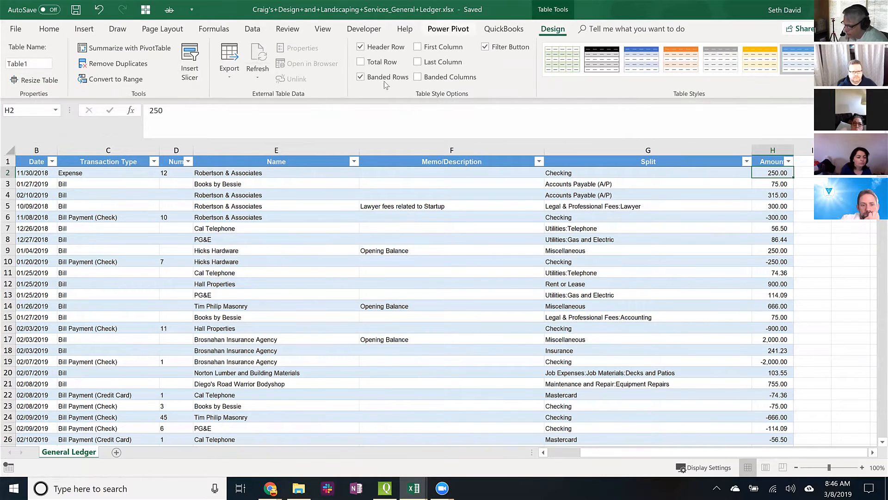
pyautogui.click(361, 62)
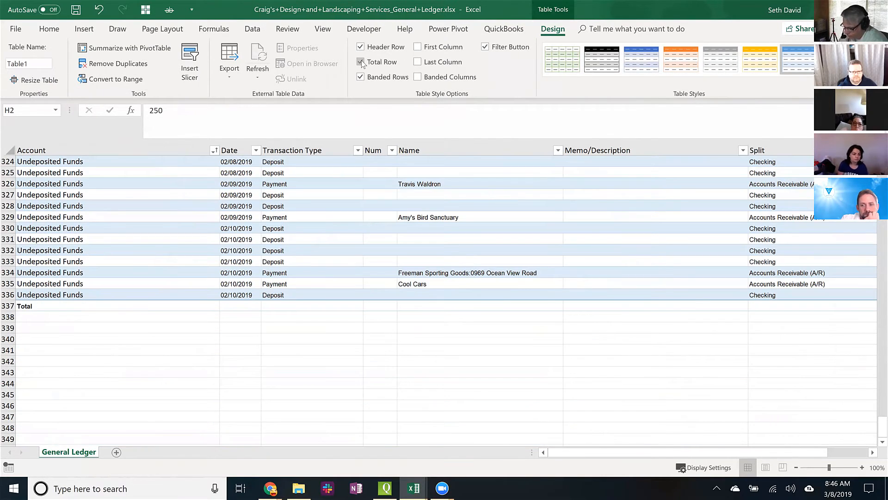
pyautogui.click(317, 306)
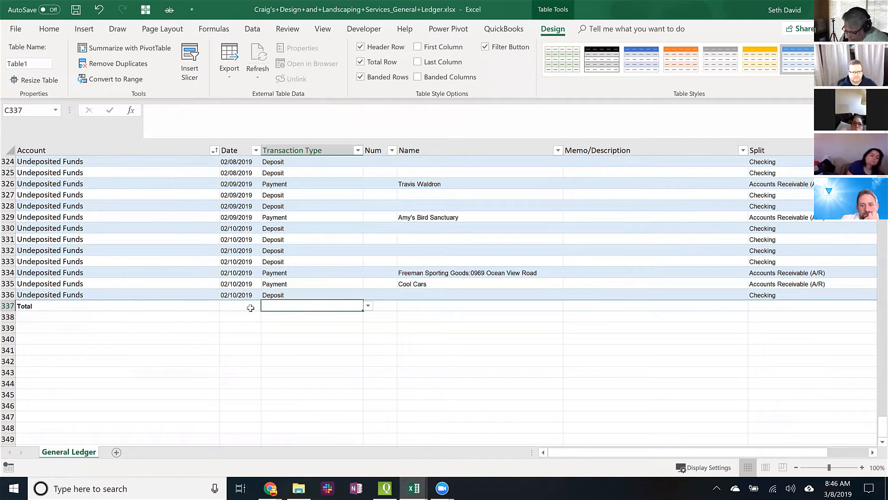
pyautogui.click(41, 308)
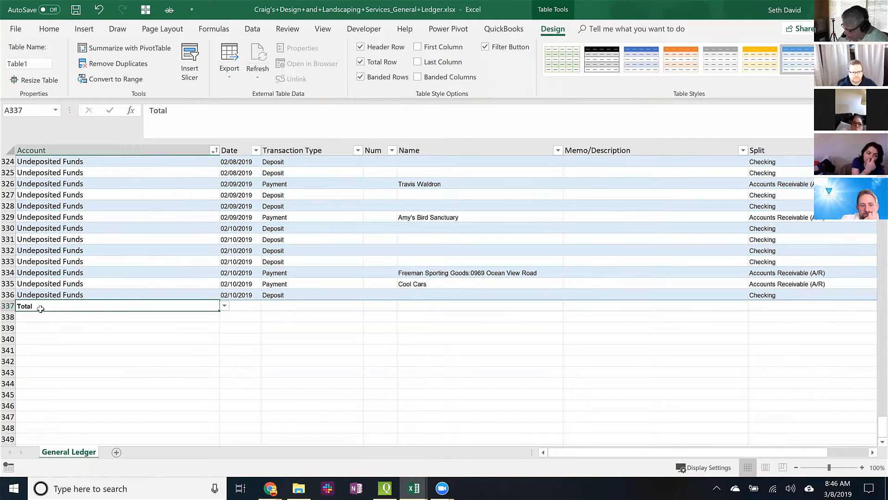
pyautogui.hotkey('ctrl', 'Right')
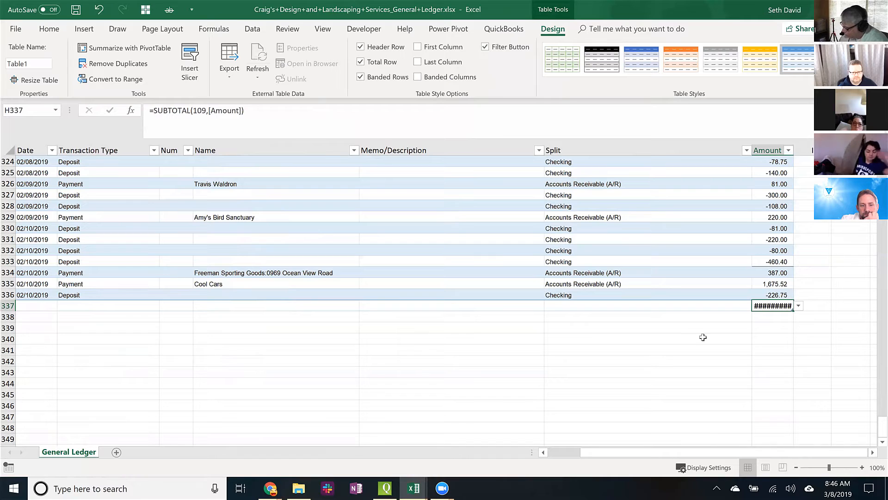
pyautogui.doubleClick(794, 151)
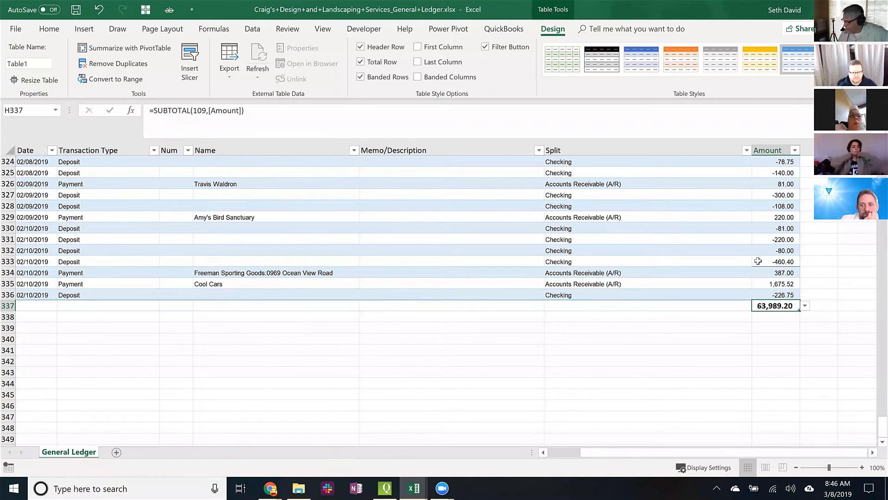
# Look over the summary functions offered for the Amount total and the filter choices of the Split column, changing nothing
pyautogui.click(806, 307)
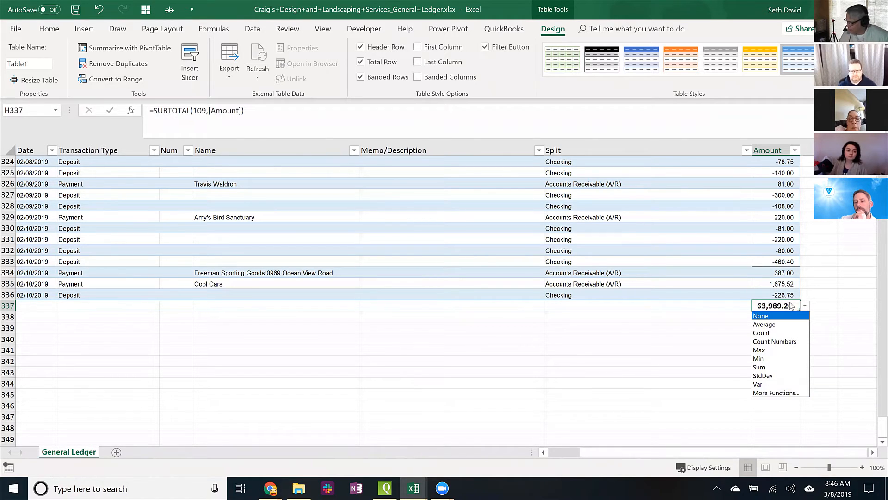
pyautogui.click(726, 301)
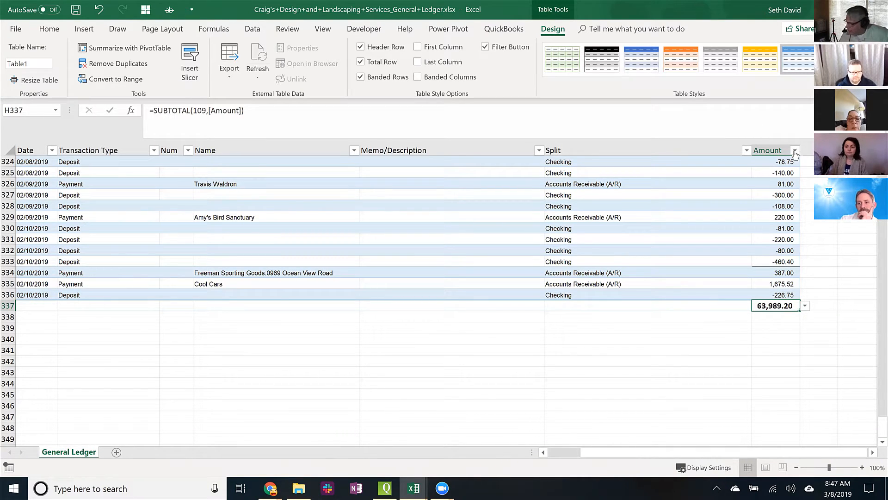
pyautogui.click(747, 150)
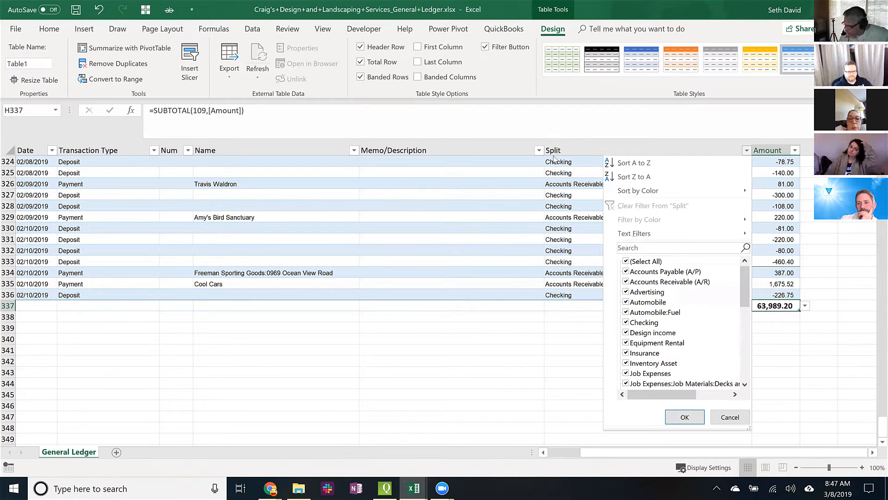
pyautogui.click(565, 173)
pyautogui.click(567, 172)
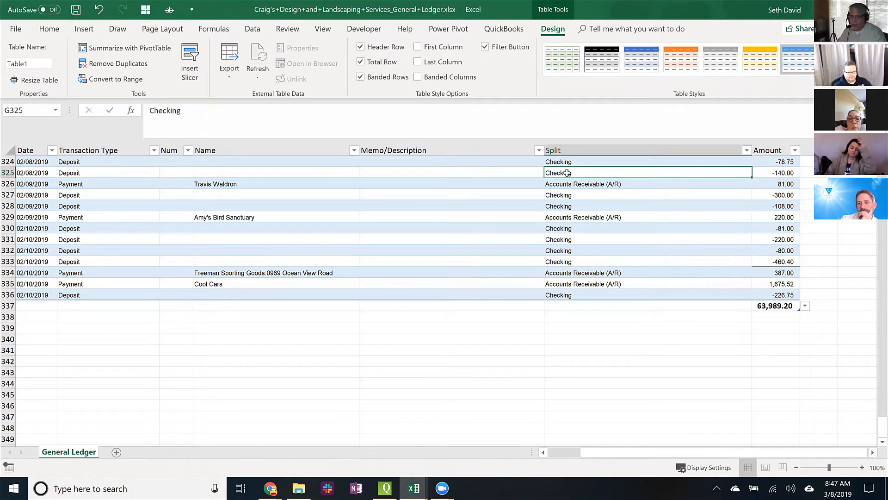
# Filter the Account column to show only Checking entries
pyautogui.press('Left')
pyautogui.press('Left')
pyautogui.press('Left')
pyautogui.press('Left')
pyautogui.press('Left')
pyautogui.press('Left')
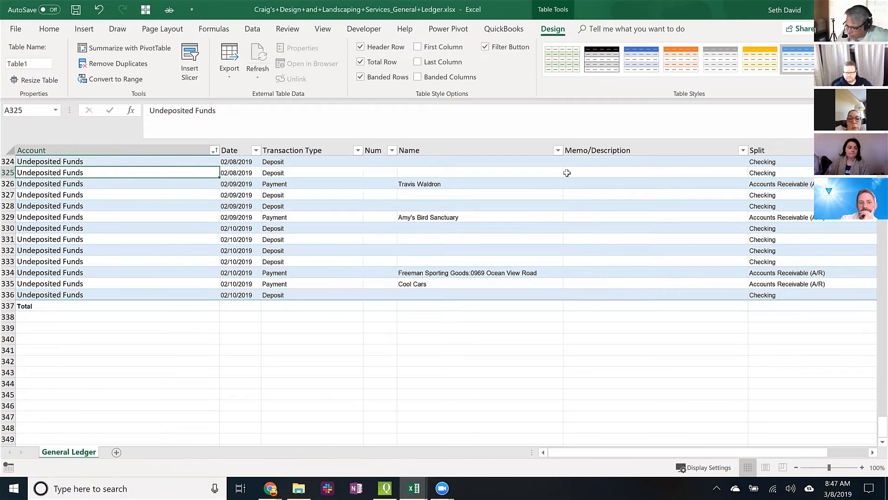
pyautogui.hotkey('ctrl', 'Up')
pyautogui.press('Down')
pyautogui.press('Down')
pyautogui.press('Up')
pyautogui.press('Up')
pyautogui.press('Down')
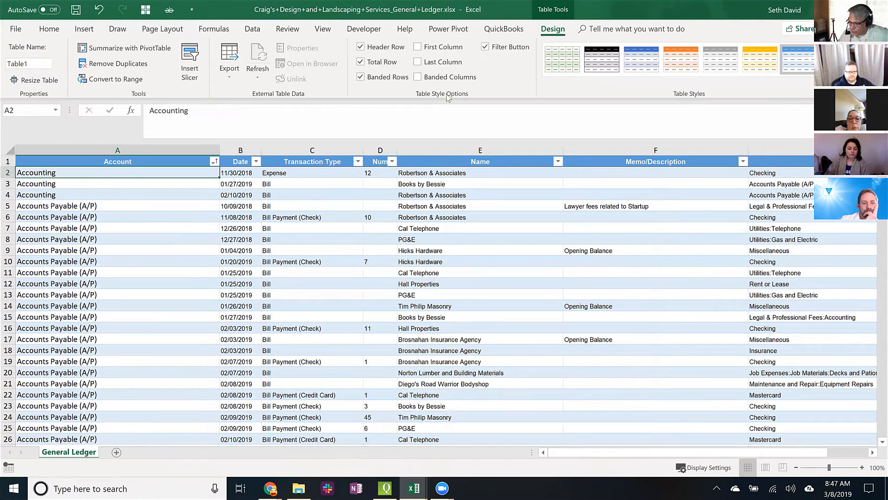
pyautogui.click(214, 162)
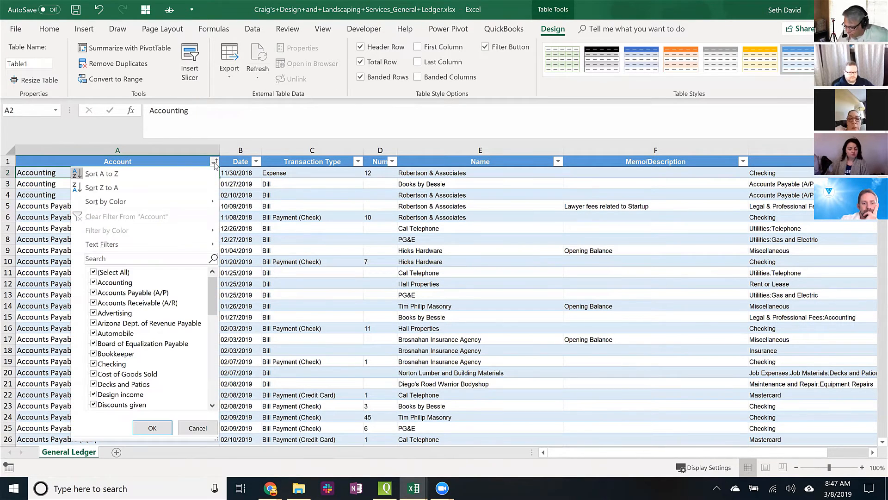
pyautogui.click(94, 272)
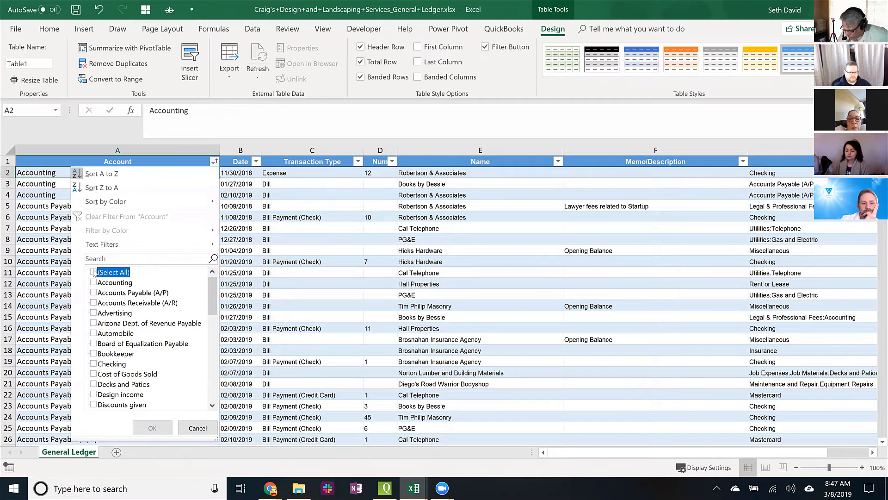
pyautogui.click(94, 364)
pyautogui.click(153, 426)
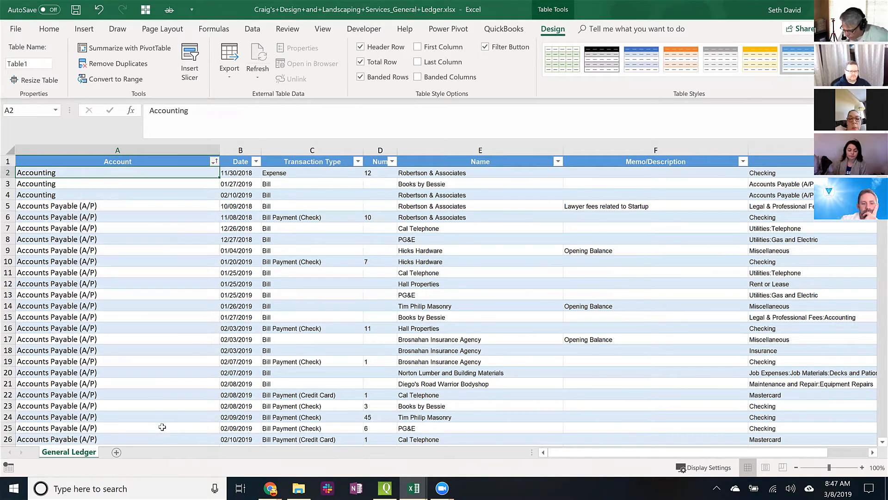
# Check the Amount total in the total row for the filtered Checking entries
pyautogui.click(103, 285)
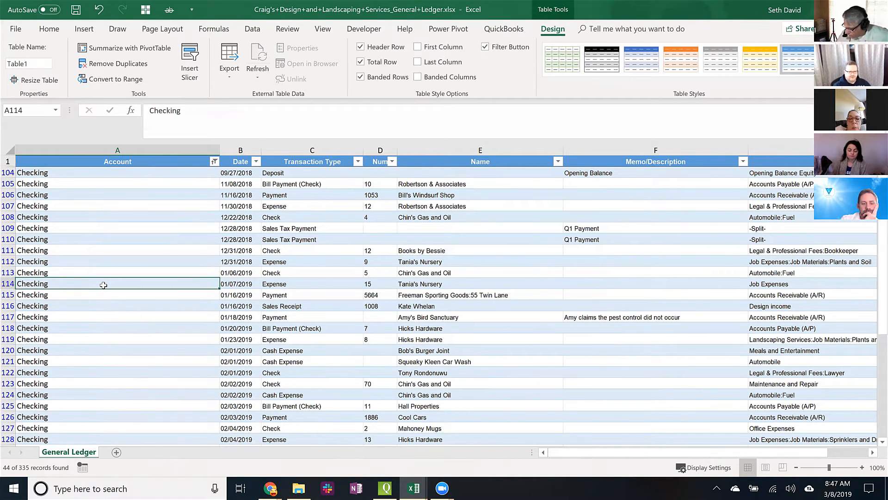
pyautogui.hotkey('ctrl', 'Down')
pyautogui.press('Down')
pyautogui.press('Up')
pyautogui.hotkey('ctrl', 'Right')
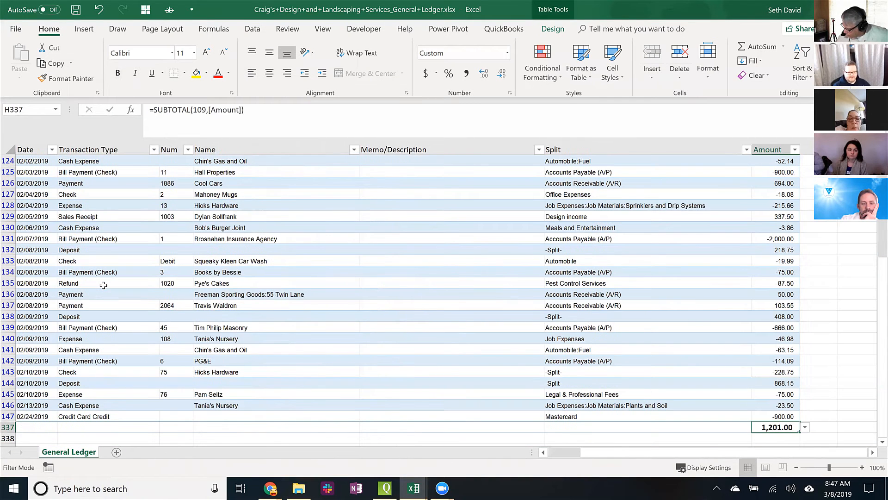
pyautogui.press('Down')
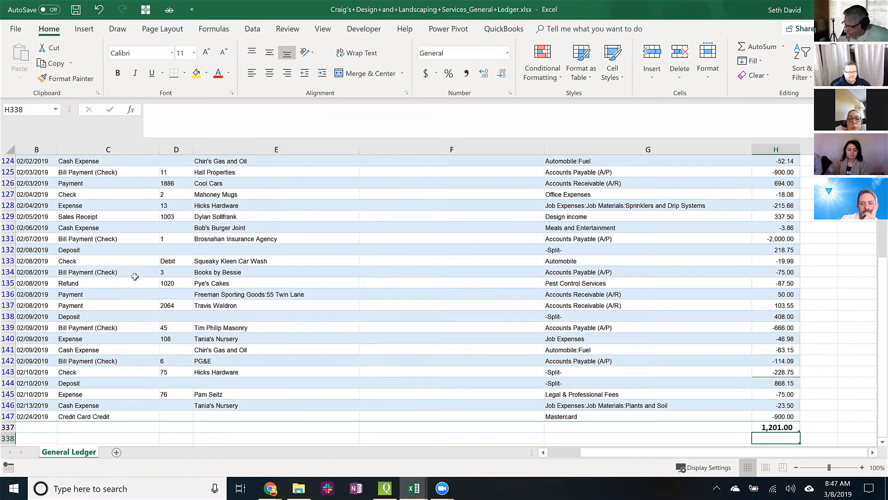
# Clear the Checking filter from the ledger table
pyautogui.click(791, 415)
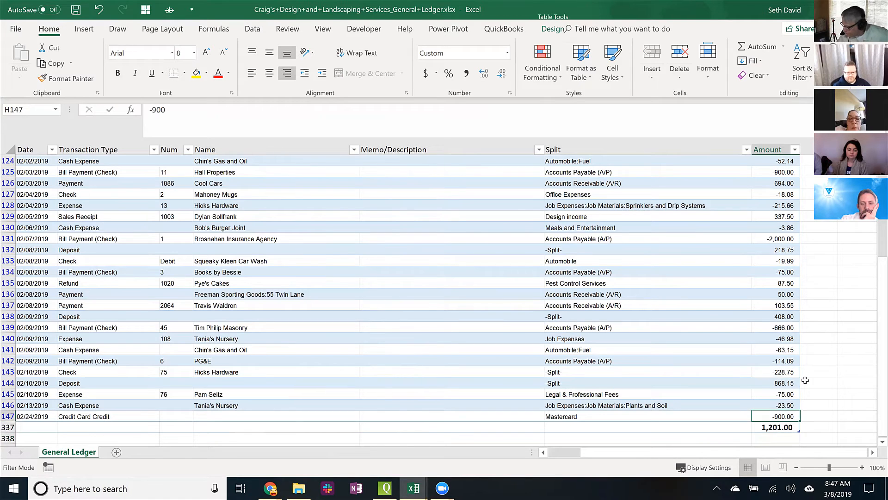
pyautogui.click(252, 29)
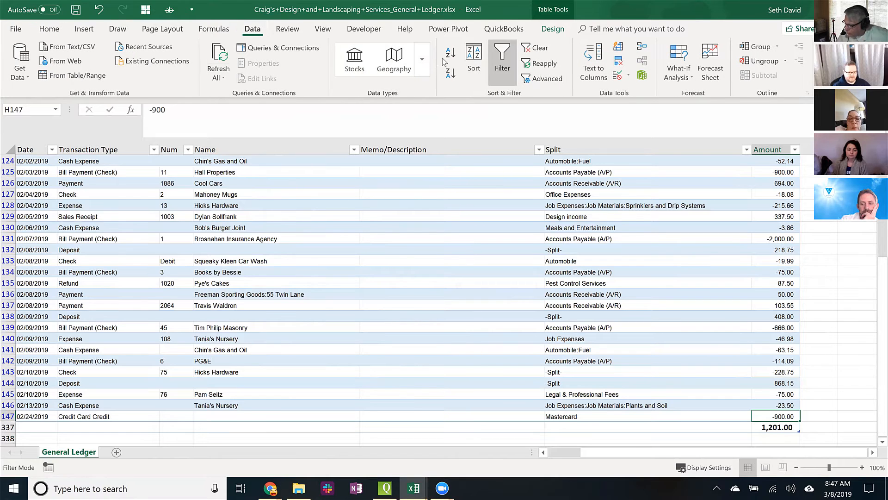
pyautogui.click(537, 48)
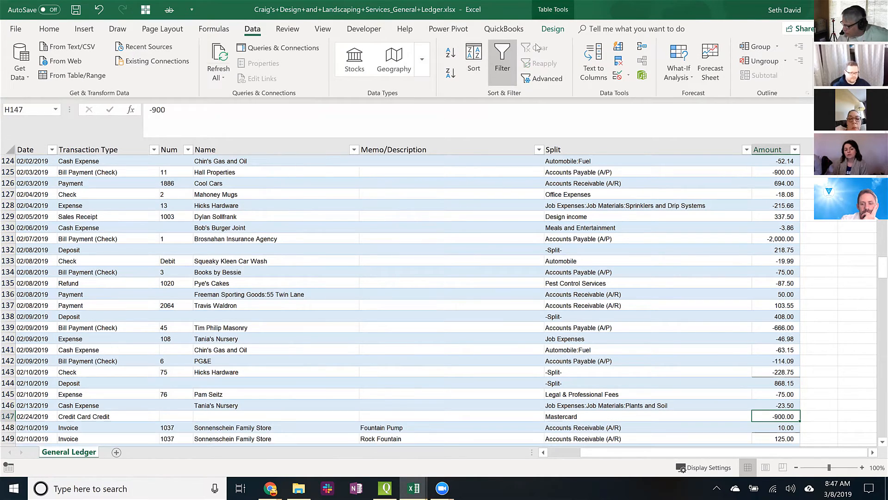
# Look through the unfiltered ledger entries and select the date of the PG&E bill from 12/27/2018
pyautogui.click(770, 204)
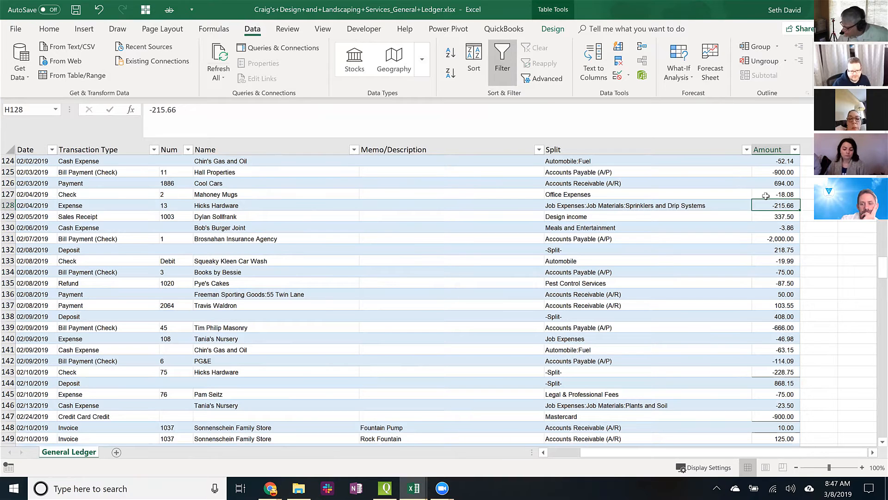
pyautogui.scroll(-3, 739, 309)
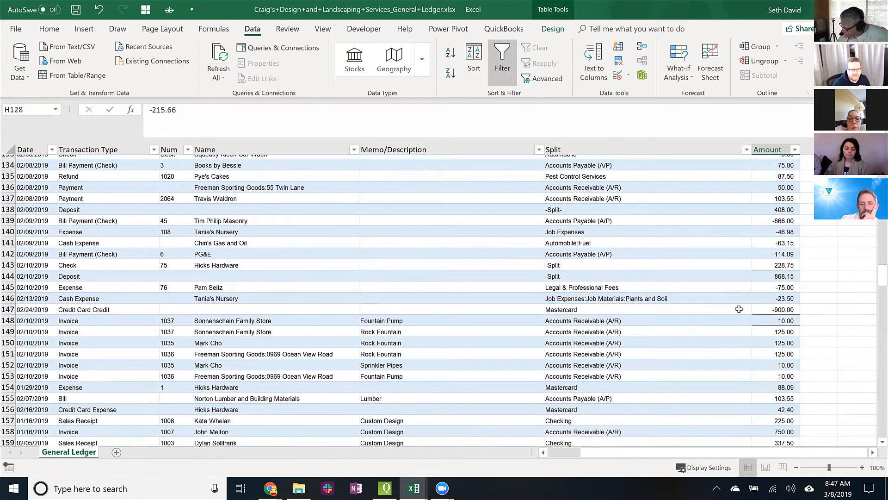
pyautogui.scroll(-2, 739, 309)
pyautogui.scroll(-5, 739, 309)
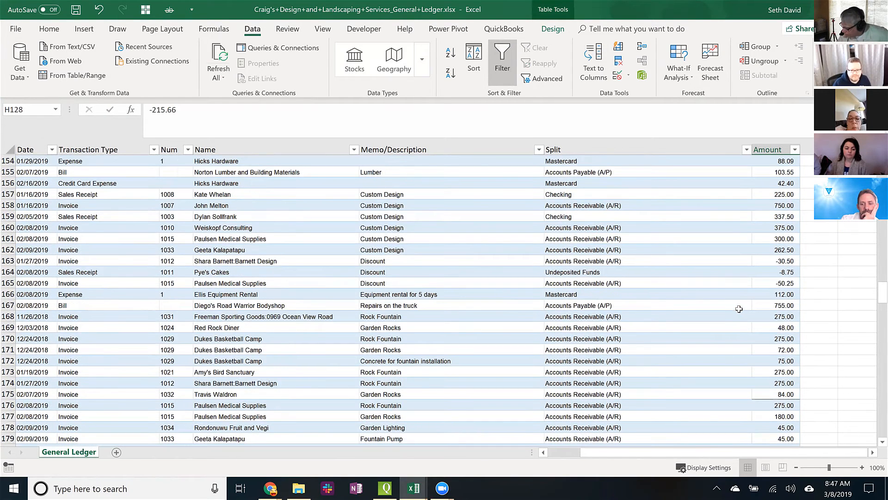
pyautogui.scroll(-7, 739, 309)
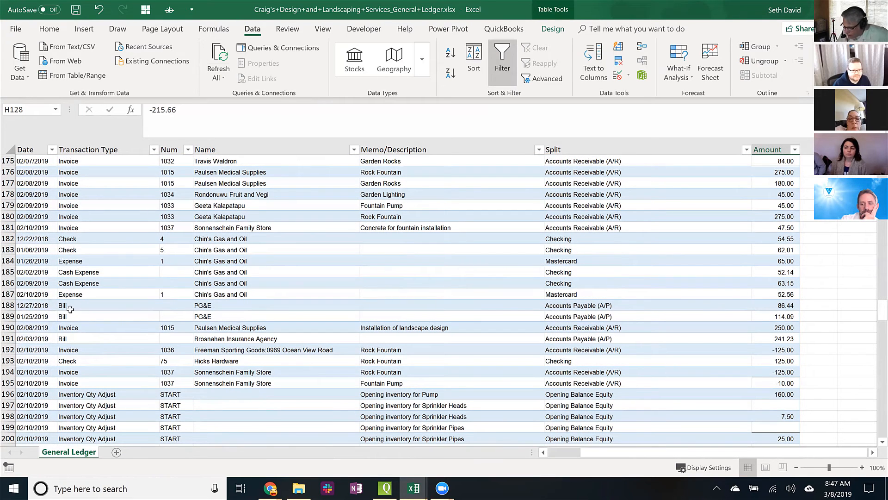
pyautogui.click(11, 305)
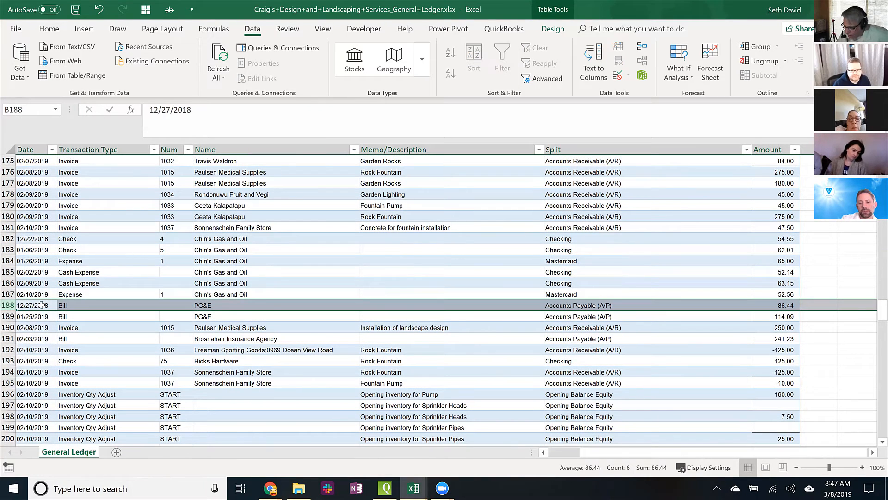
pyautogui.click(37, 305)
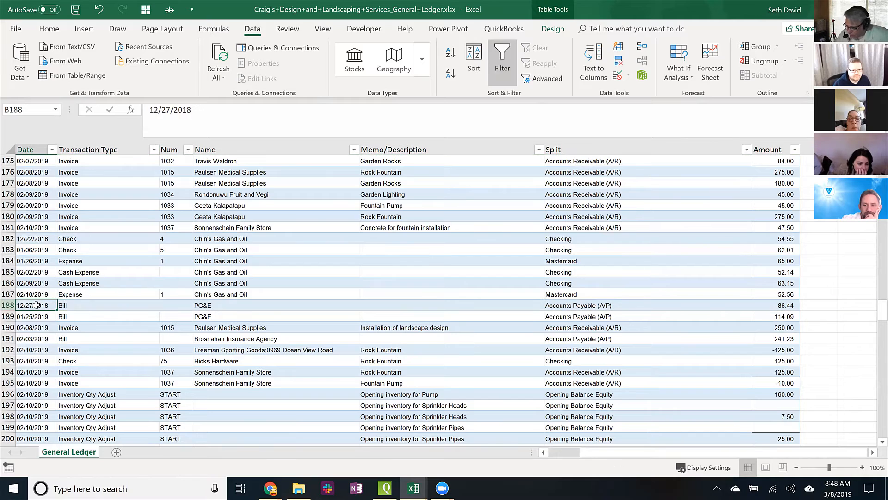
# Examine the Gas and Electric row for the 12/27/2018 PG&E bill across all columns from Account to Amount
pyautogui.press('Left')
pyautogui.press('Right')
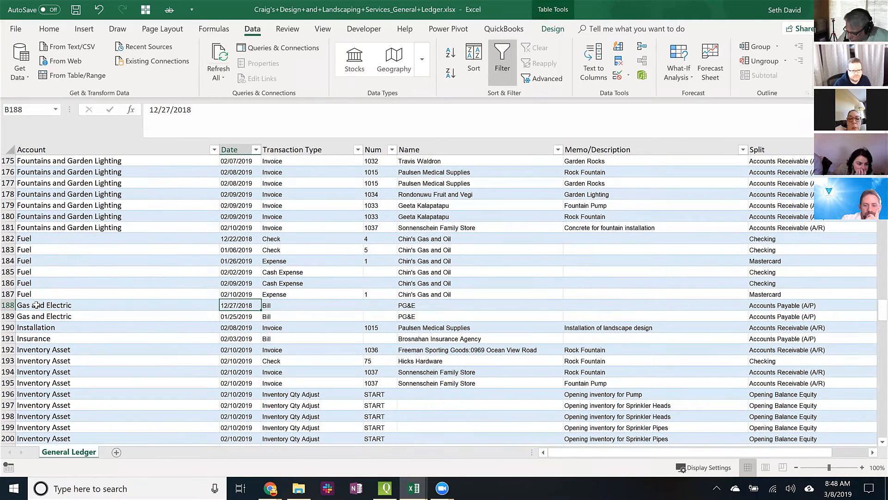
pyautogui.press('Right')
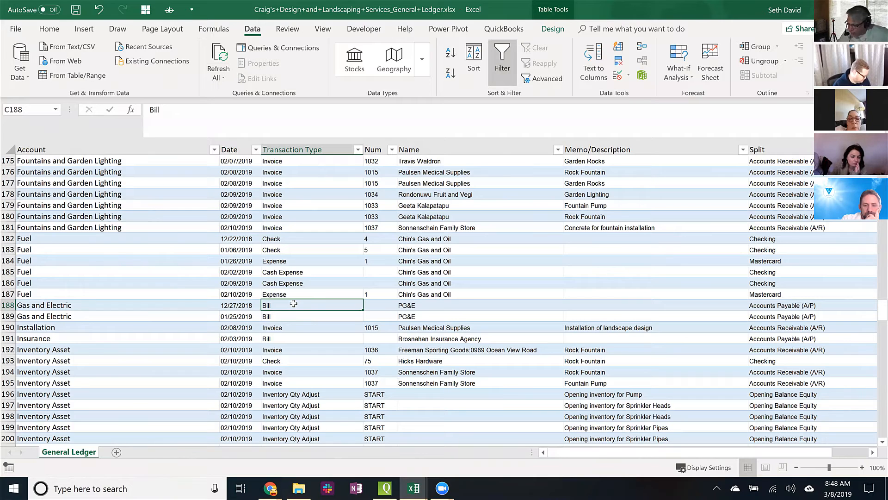
pyautogui.click(119, 306)
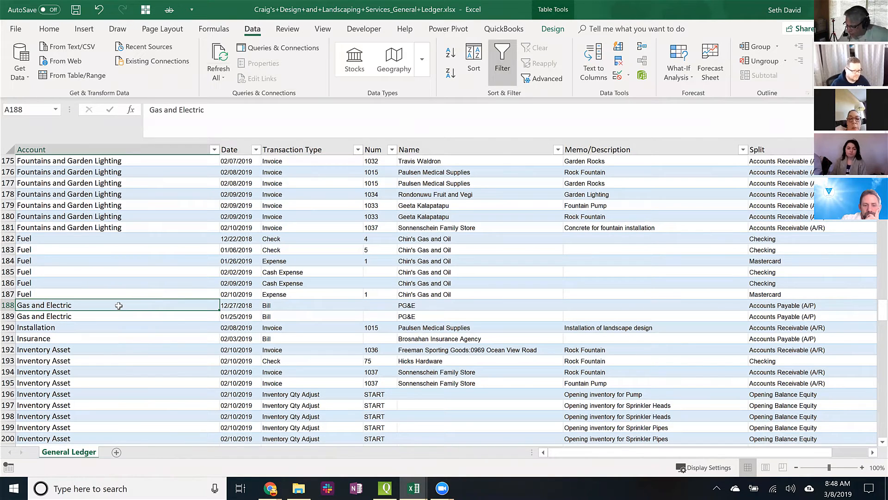
pyautogui.press('Right')
pyautogui.press('Right')
pyautogui.press('Right')
pyautogui.press('Right')
pyautogui.press('Right')
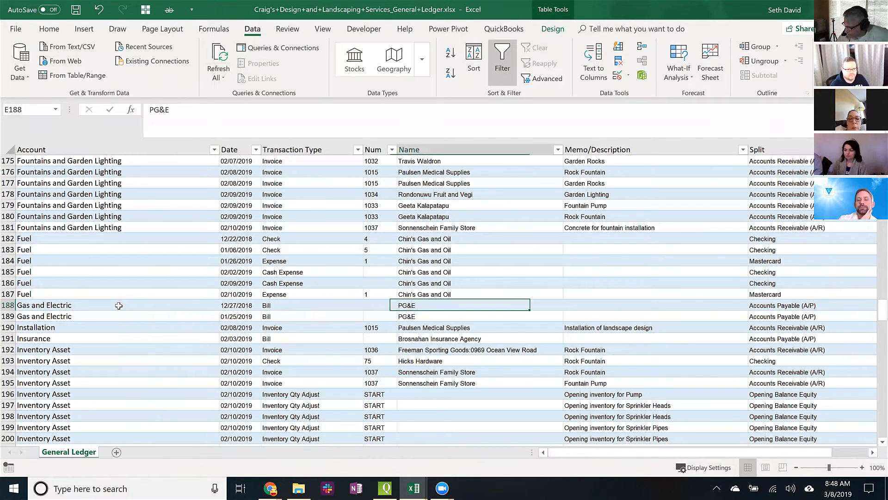
pyautogui.press('Right')
pyautogui.press('Right')
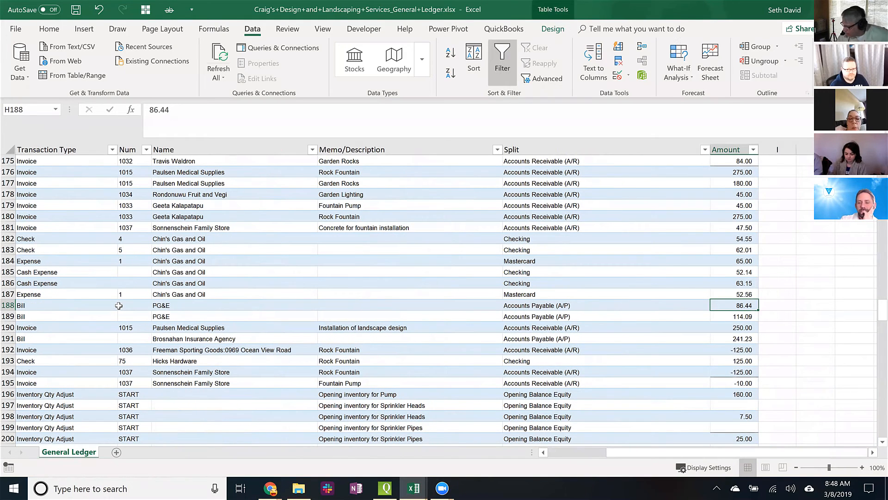
pyautogui.press('Left')
pyautogui.press('Left')
pyautogui.press('Left')
pyautogui.press('Left')
pyautogui.press('Left')
pyautogui.press('Left')
pyautogui.press('Left')
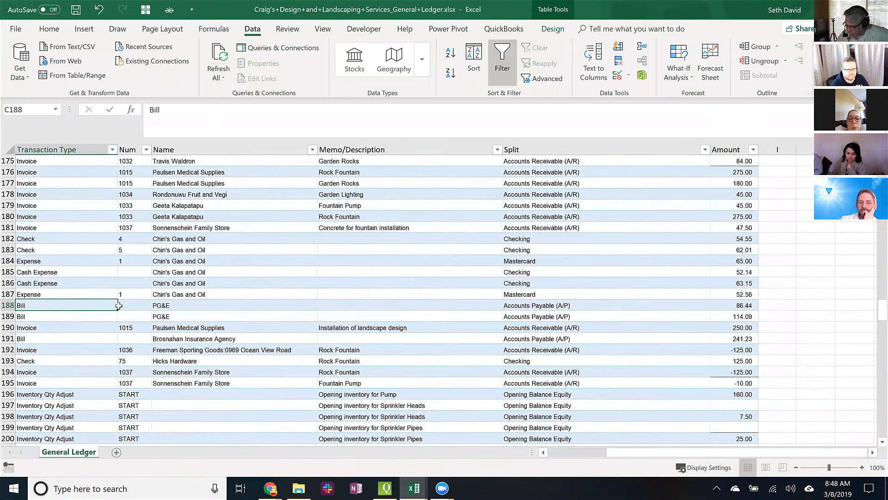
pyautogui.press('Right')
pyautogui.press('Right')
pyautogui.press('Left')
pyautogui.press('Left')
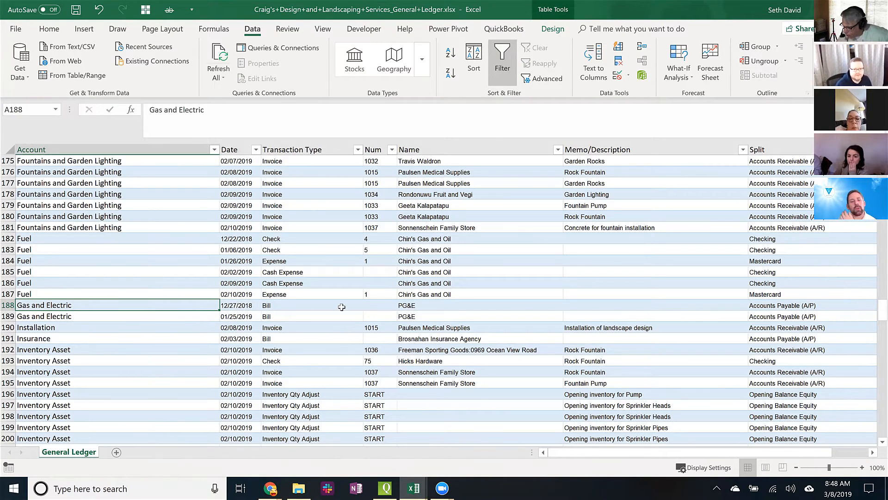
# Compare the PG&E bill's Account entry with its Num, Split and Amount entries in the same row
pyautogui.click(383, 306)
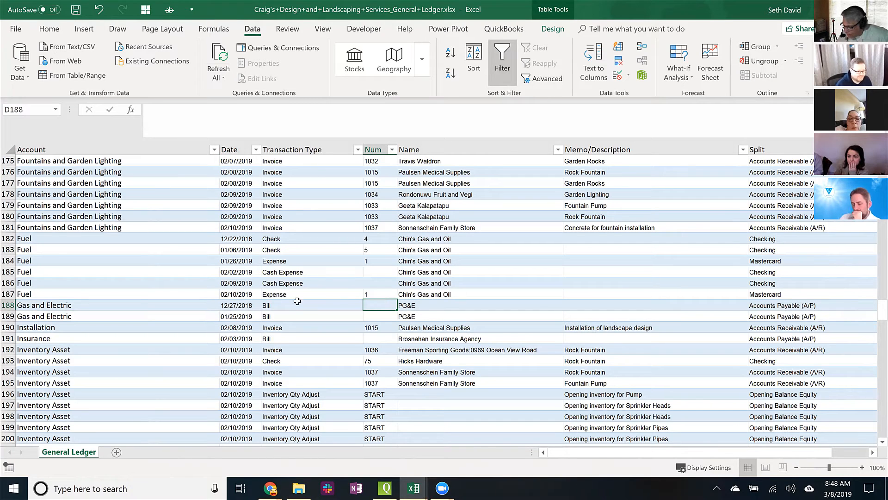
pyautogui.click(74, 306)
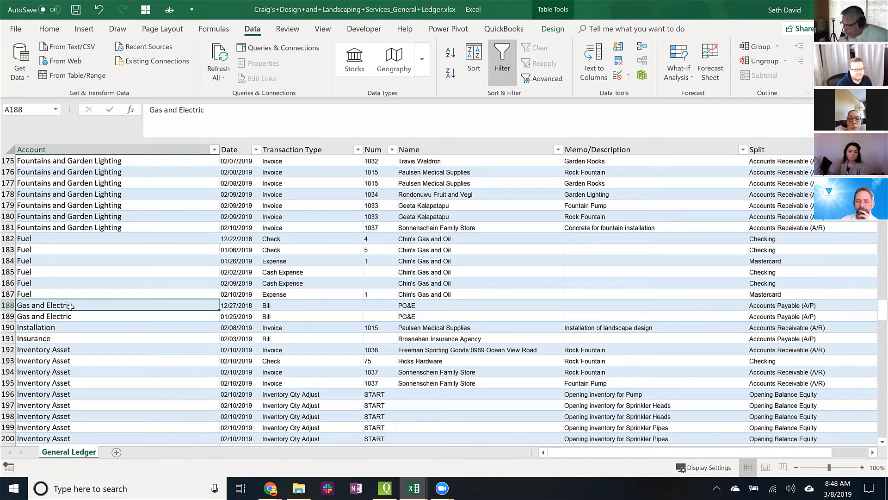
pyautogui.click(799, 307)
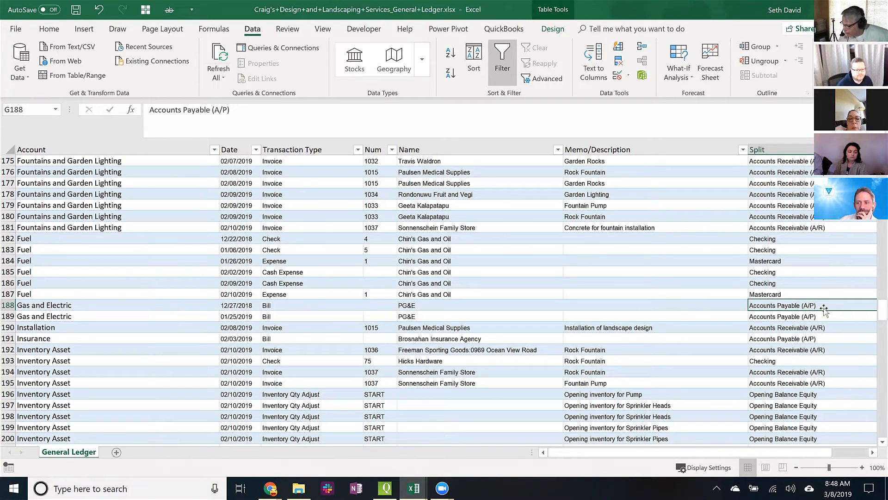
pyautogui.press('Right')
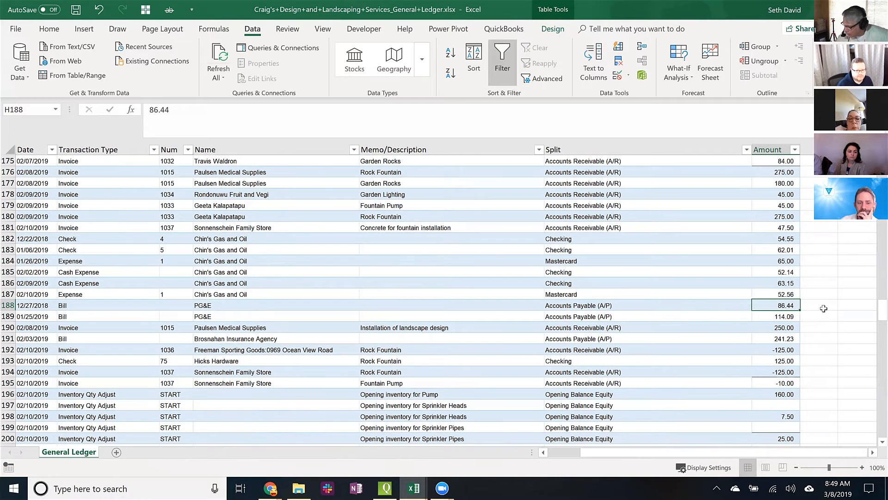
pyautogui.press('Left')
pyautogui.press('Left')
pyautogui.press('Left')
pyautogui.press('Left')
pyautogui.press('Left')
pyautogui.press('Left')
pyautogui.press('Left')
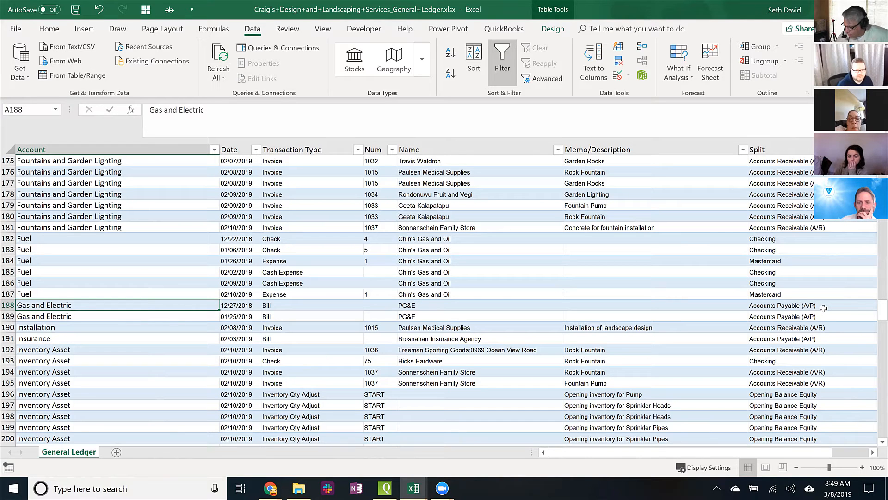
# Sort the ledger table by the Date column from oldest to newest
pyautogui.hotkey('ctrl', 'Home')
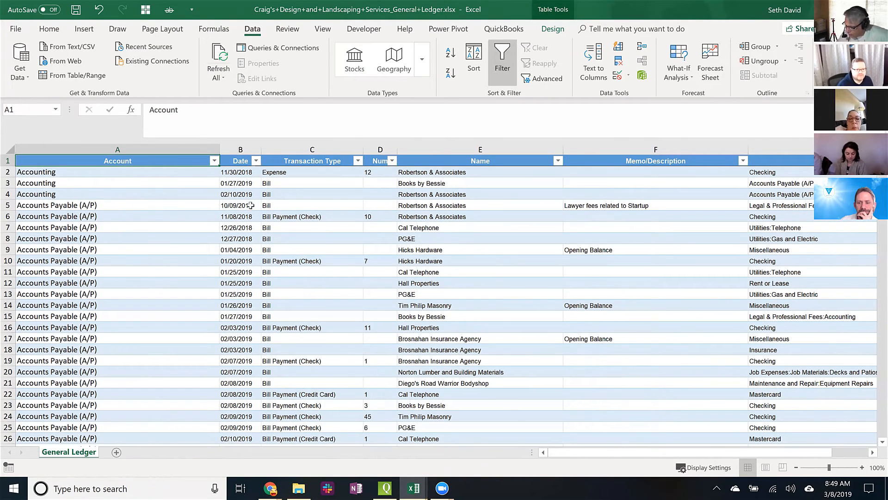
pyautogui.click(237, 172)
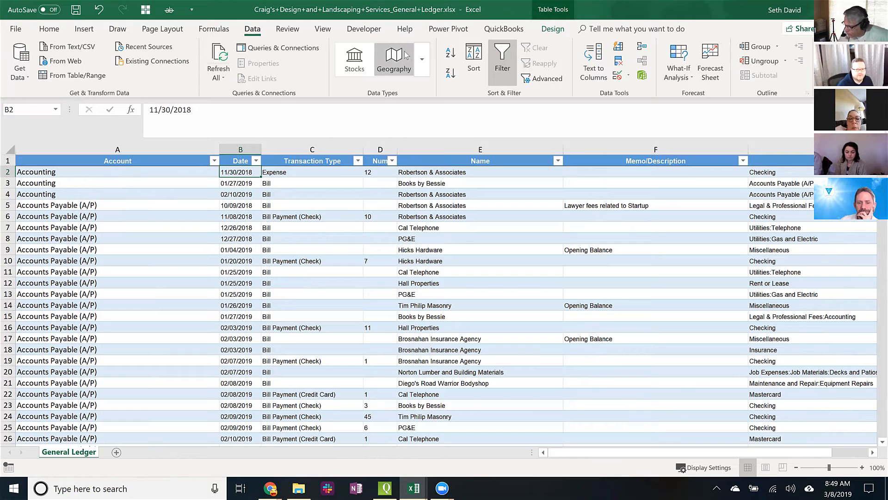
pyautogui.click(451, 54)
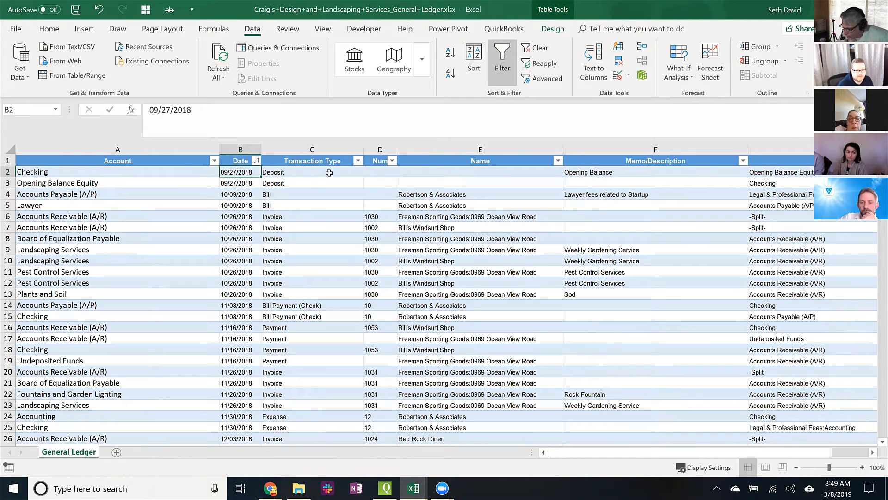
# Filter the Name column to show only PG&E entries by searching for PG
pyautogui.click(558, 161)
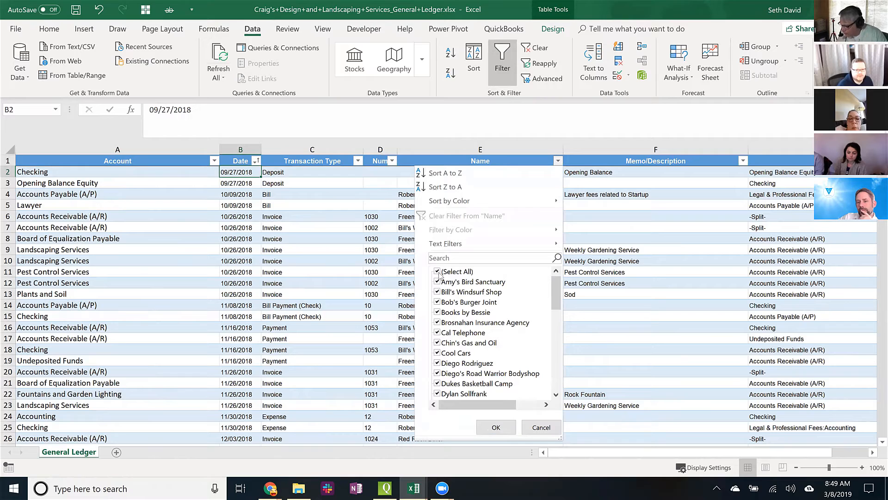
pyautogui.click(441, 258)
pyautogui.write('PG')
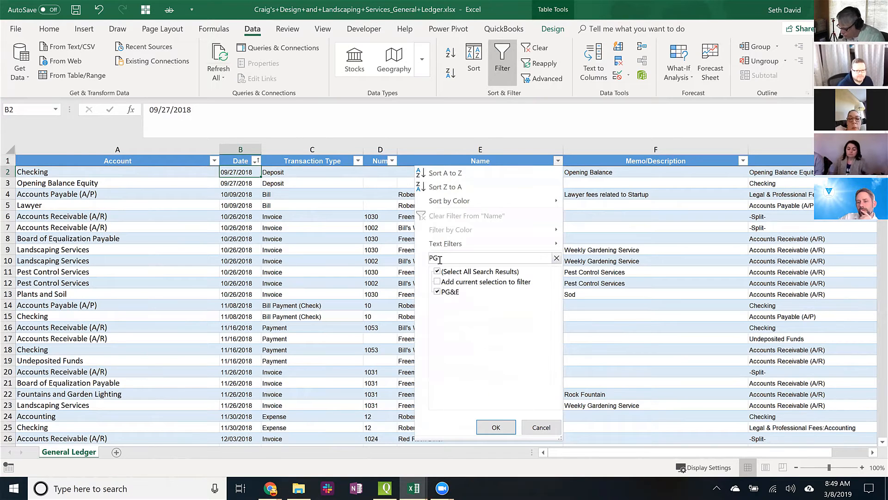
pyautogui.click(505, 424)
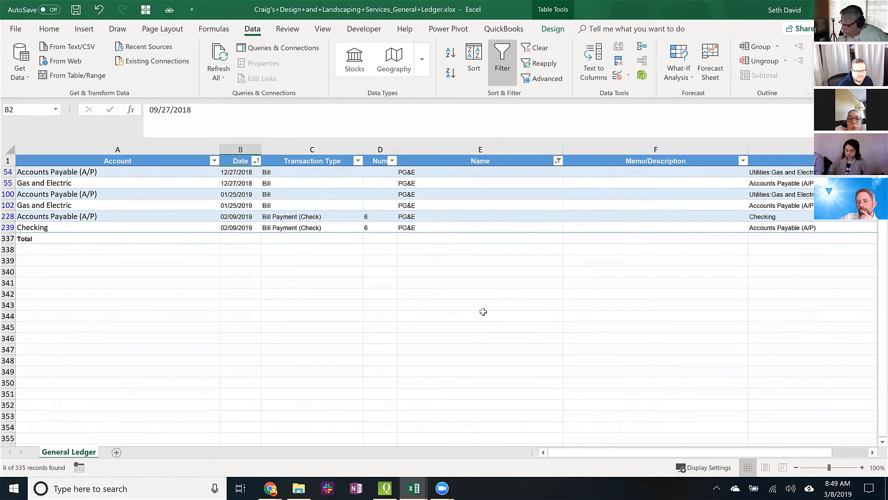
# Examine the two 12/27/2018 PG&E entries, for Accounts Payable (A/P) and Gas and Electric, through to their amounts
pyautogui.click(226, 172)
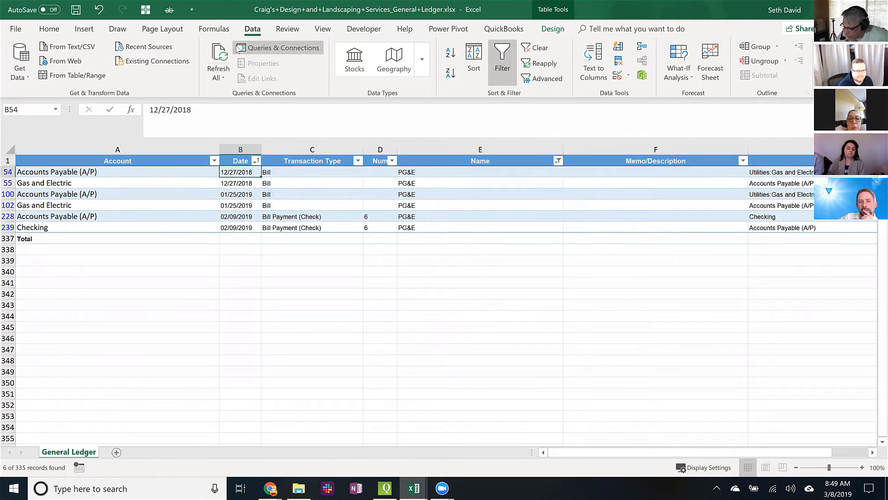
pyautogui.press('Left')
pyautogui.press('Down')
pyautogui.press('Up')
pyautogui.press('Right')
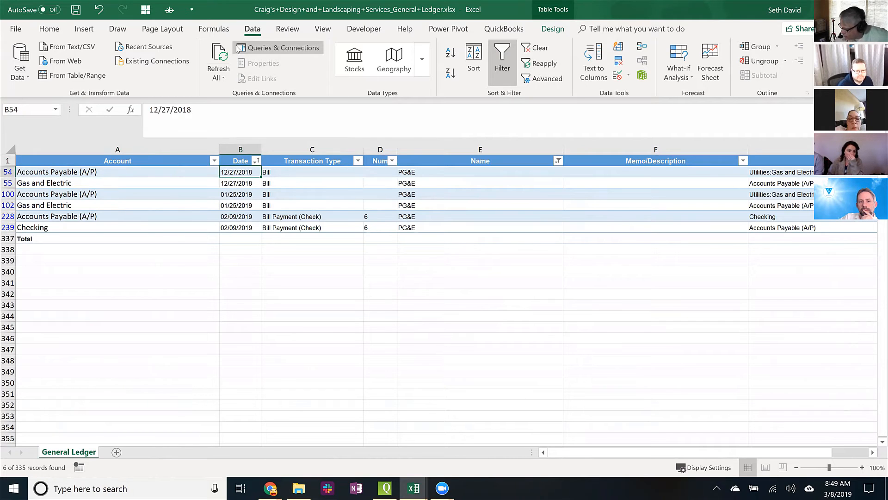
pyautogui.press('Right')
pyautogui.press('Right')
pyautogui.press('Right')
pyautogui.press('Up')
pyautogui.press('Right')
pyautogui.press('Right')
pyautogui.press('Right')
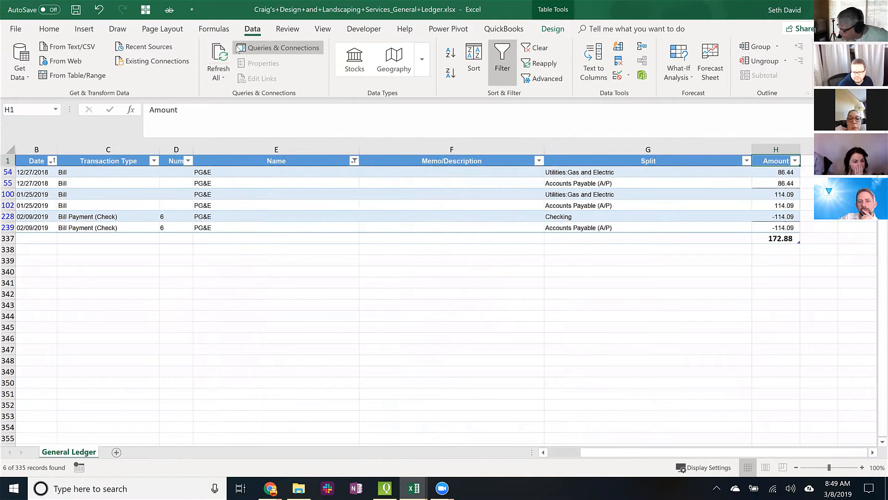
pyautogui.press('Down')
pyautogui.press('Down')
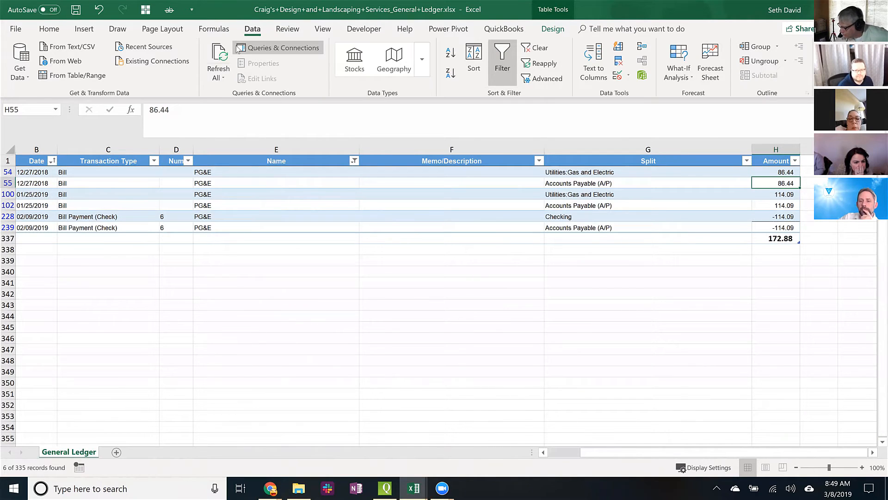
# Trace the 12/27/2018 PG&E Accounts Payable (A/P) entry across its row to the Amount column and back to Account
pyautogui.press('Up')
pyautogui.press('Left')
pyautogui.press('Left')
pyautogui.press('Left')
pyautogui.press('Left')
pyautogui.press('Left')
pyautogui.press('Left')
pyautogui.press('Left')
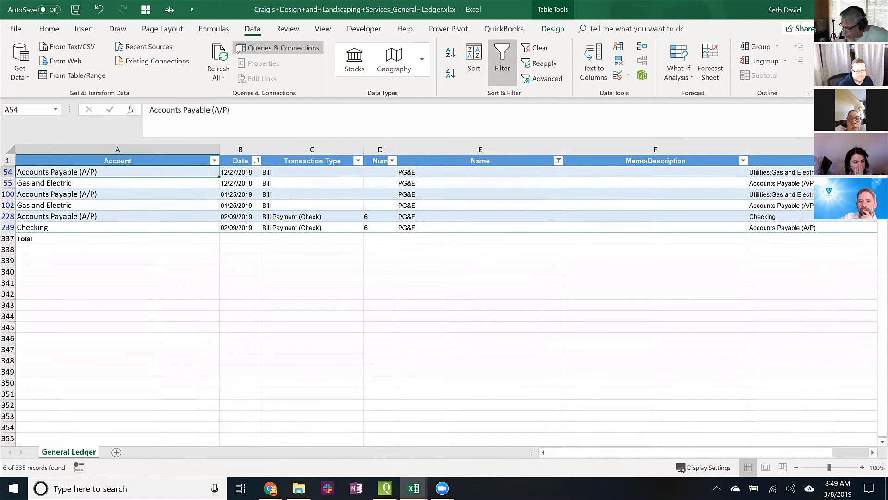
pyautogui.press('Right')
pyautogui.press('Right')
pyautogui.press('Right')
pyautogui.press('Right')
pyautogui.press('Right')
pyautogui.press('Right')
pyautogui.press('Right')
pyautogui.press('Right')
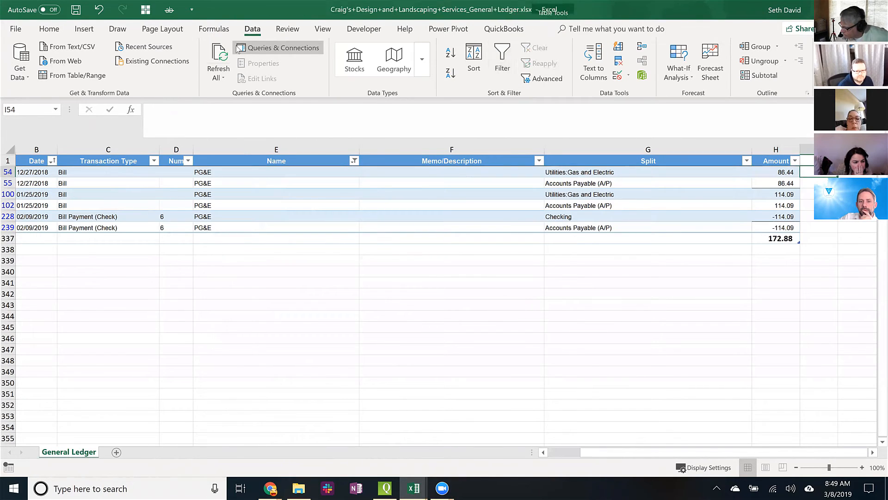
pyautogui.press('Left')
pyautogui.press('Left')
pyautogui.press('Left')
pyautogui.press('Left')
pyautogui.press('Left')
pyautogui.press('Left')
pyautogui.press('Left')
pyautogui.press('Left')
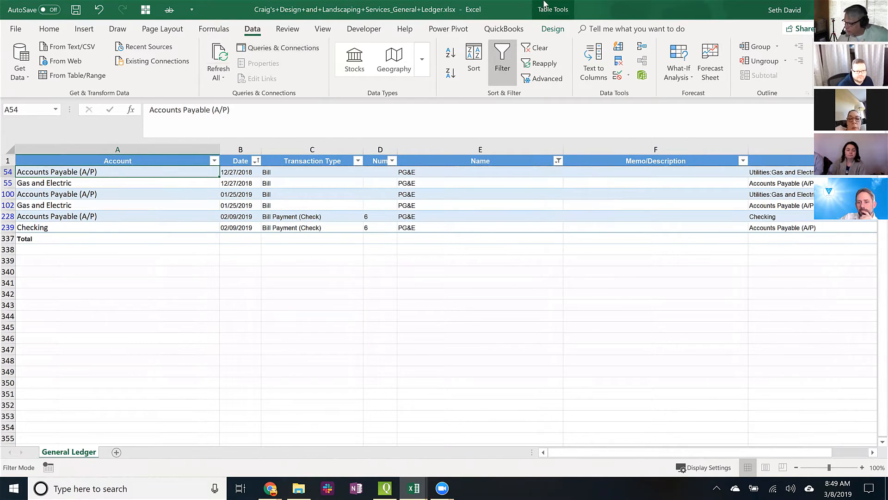
# Clear the PG&E filter from the ledger table and summarize Table1 with a PivotTable on a new worksheet
pyautogui.click(538, 48)
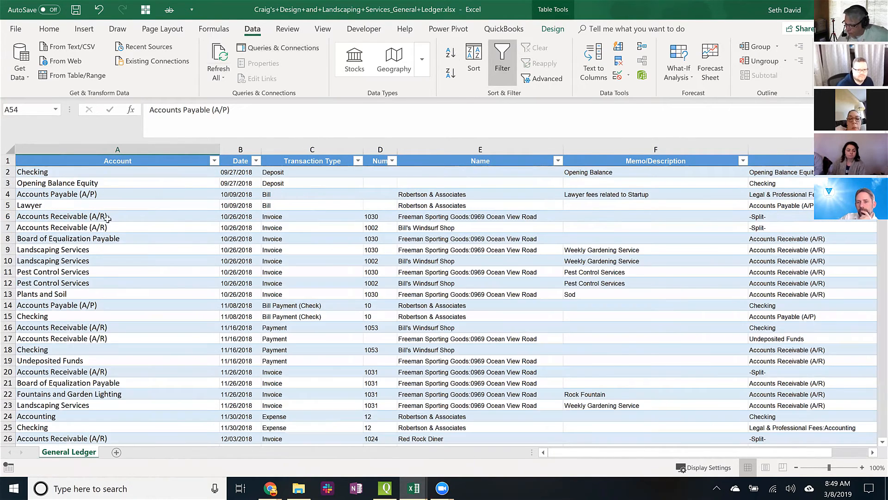
pyautogui.click(26, 203)
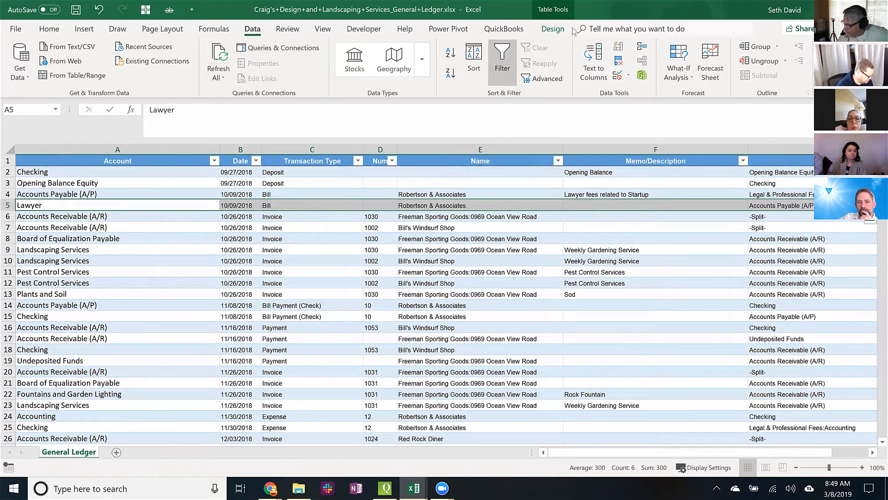
pyautogui.click(554, 29)
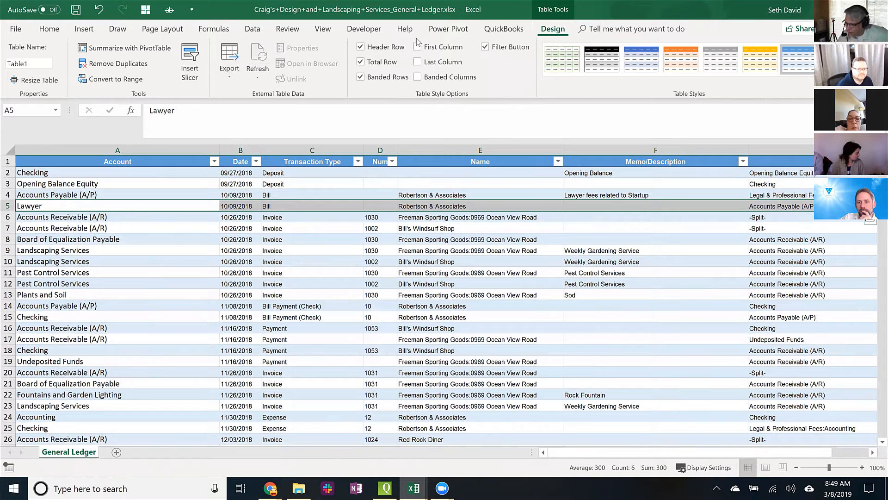
pyautogui.click(128, 48)
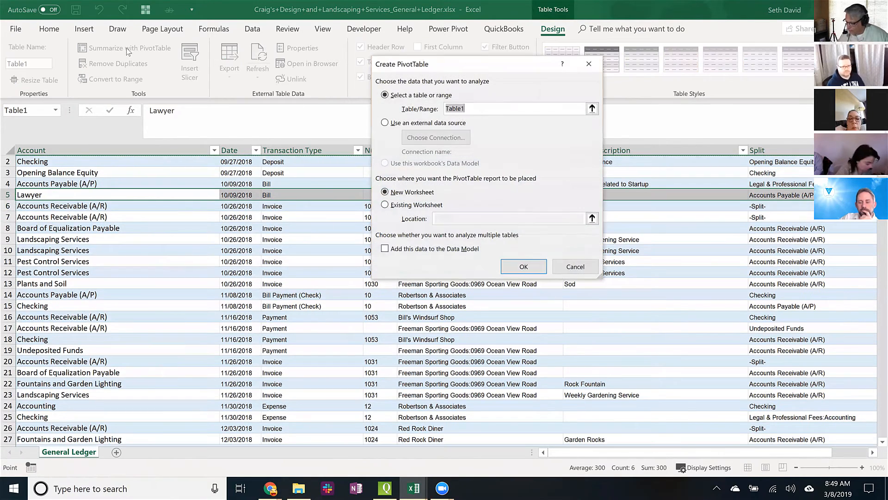
pyautogui.click(522, 271)
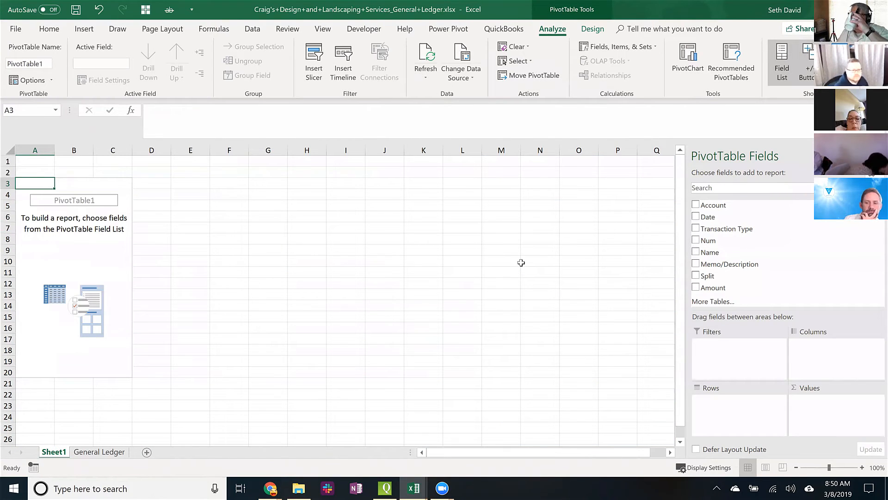
# Add Account to the PivotTable's rows and the sum of Amount to its values
pyautogui.moveTo(712, 205); pyautogui.dragTo(738, 403)
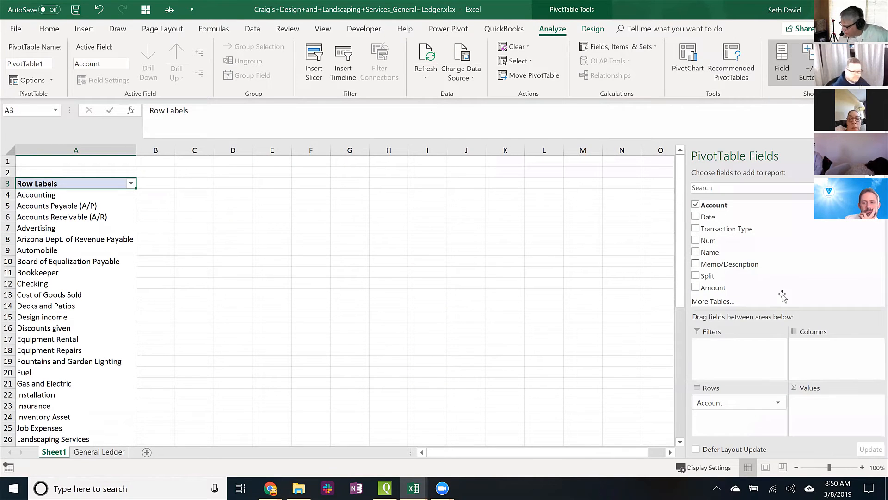
pyautogui.moveTo(727, 288); pyautogui.dragTo(839, 403)
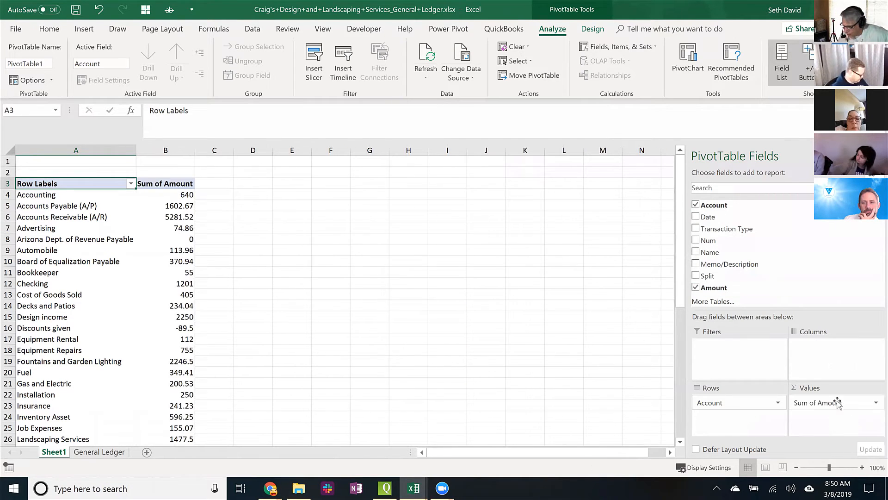
# Format the Sum of Amount values as Number with 2 decimal places, a thousands separator and red parenthesized negatives
pyautogui.click(822, 406)
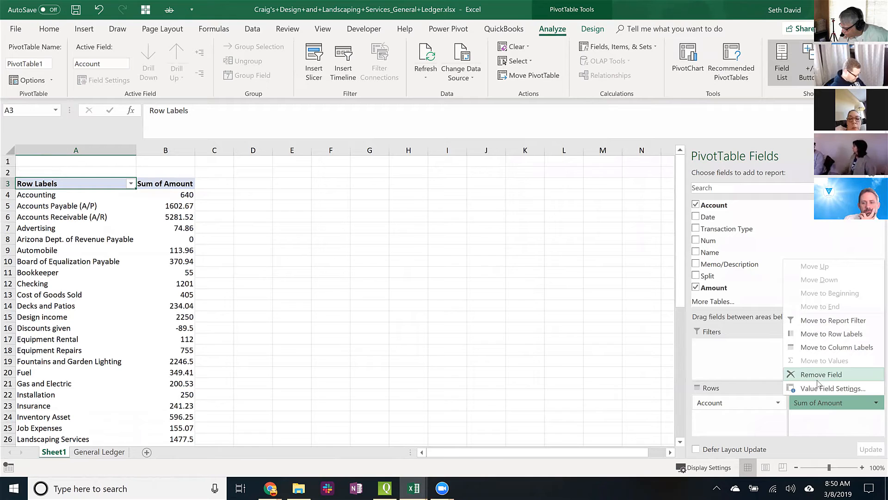
pyautogui.click(817, 389)
pyautogui.click(414, 256)
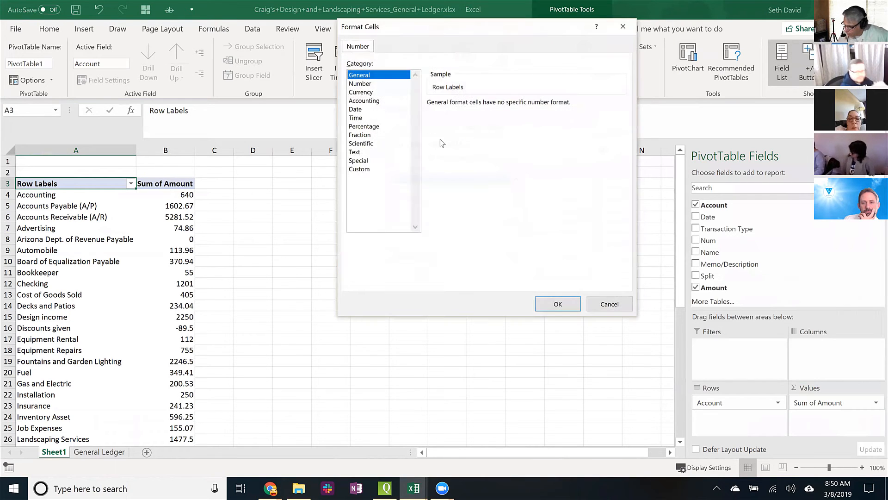
pyautogui.click(360, 83)
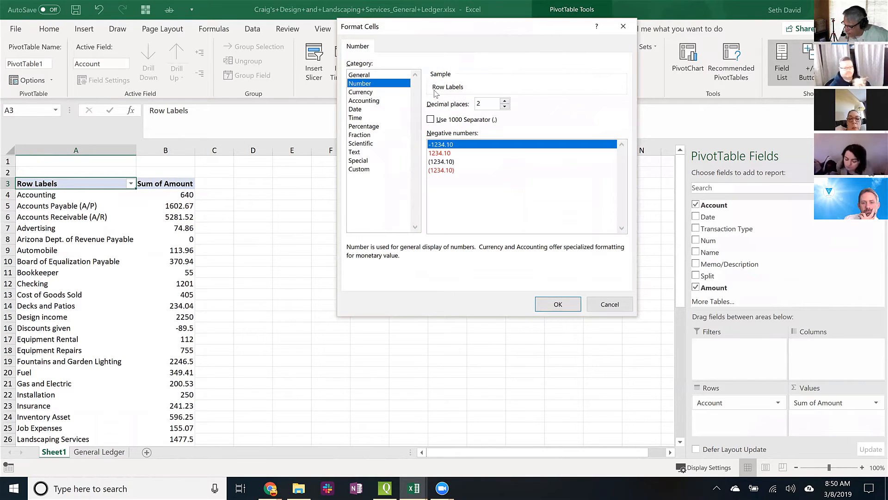
pyautogui.click(430, 120)
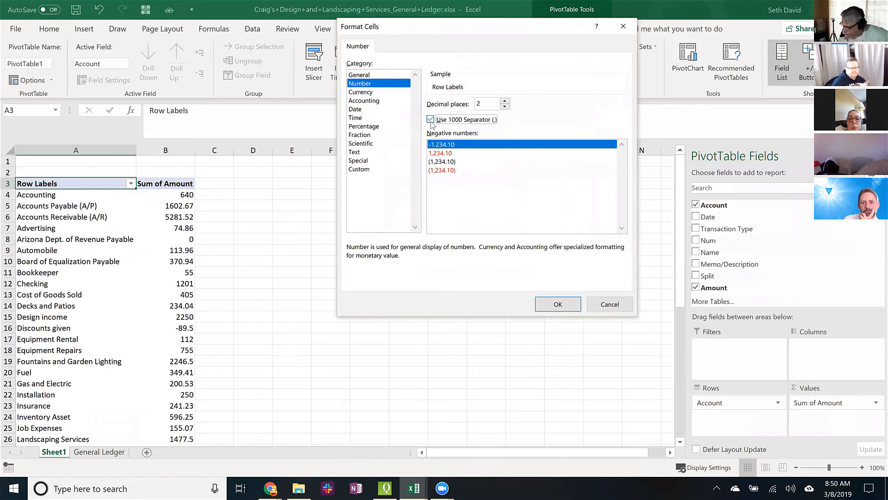
pyautogui.click(442, 171)
pyautogui.click(554, 305)
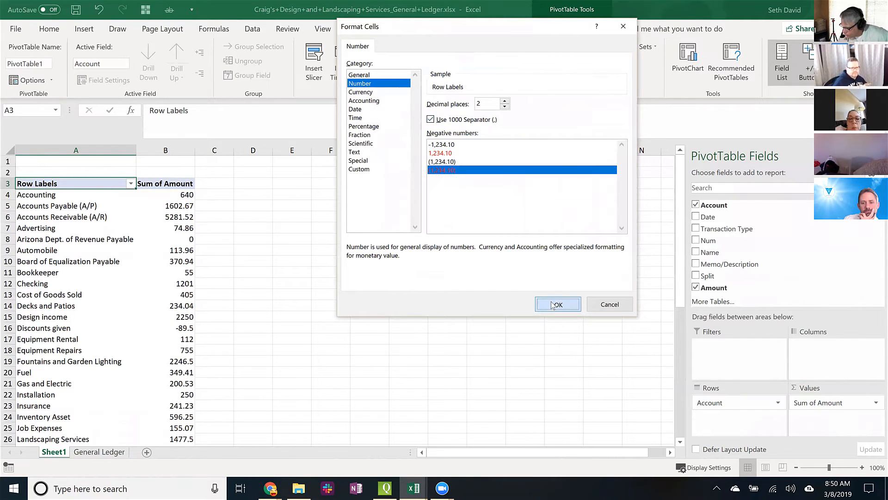
pyautogui.click(513, 256)
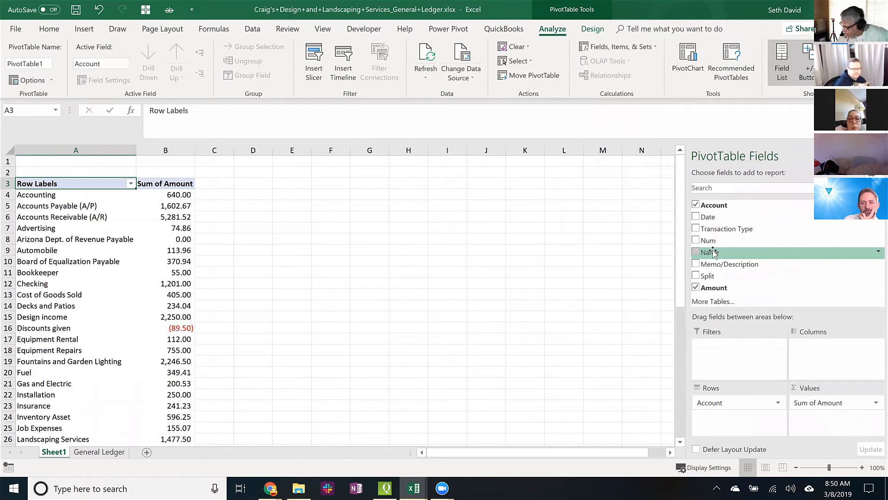
# Add Name above Account in the PivotTable's rows and examine the account amounts listed under Amy's Bird Sanctuary
pyautogui.moveTo(713, 252); pyautogui.dragTo(737, 397)
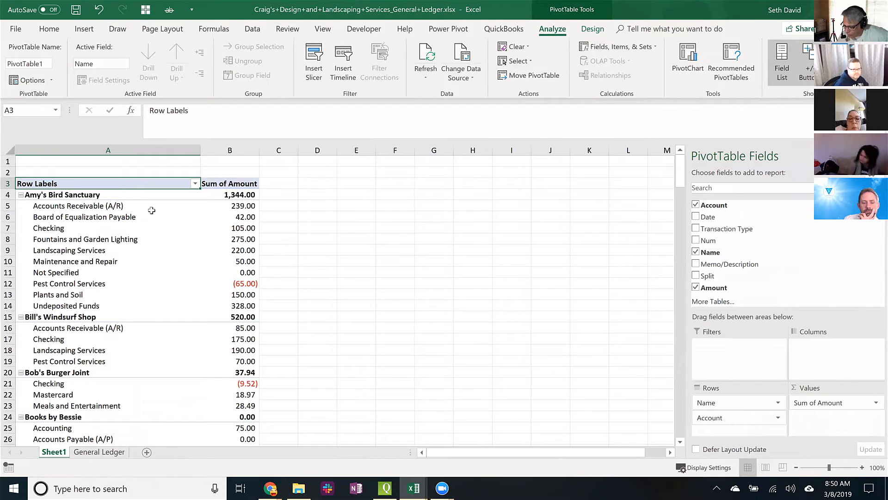
pyautogui.click(239, 207)
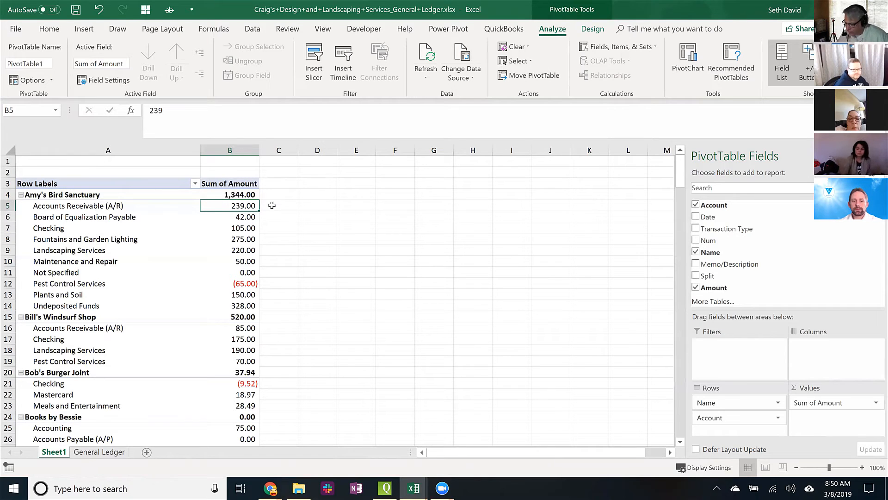
pyautogui.press('Down')
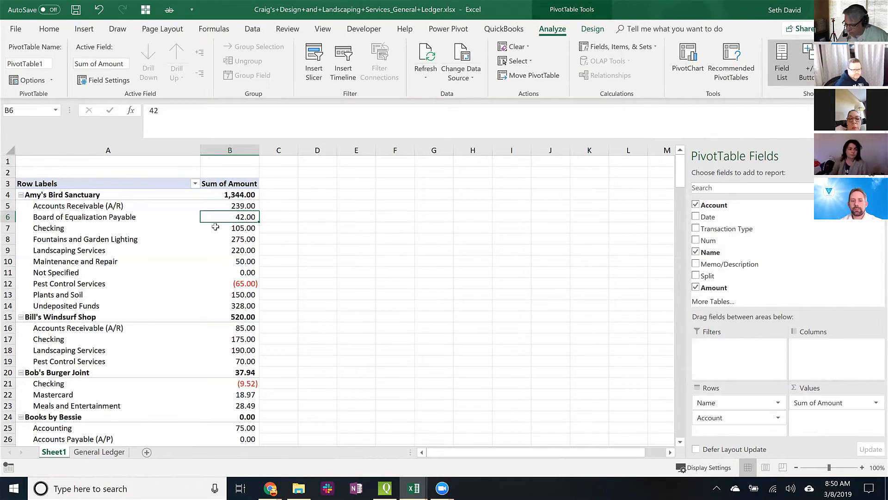
pyautogui.click(49, 227)
pyautogui.click(239, 228)
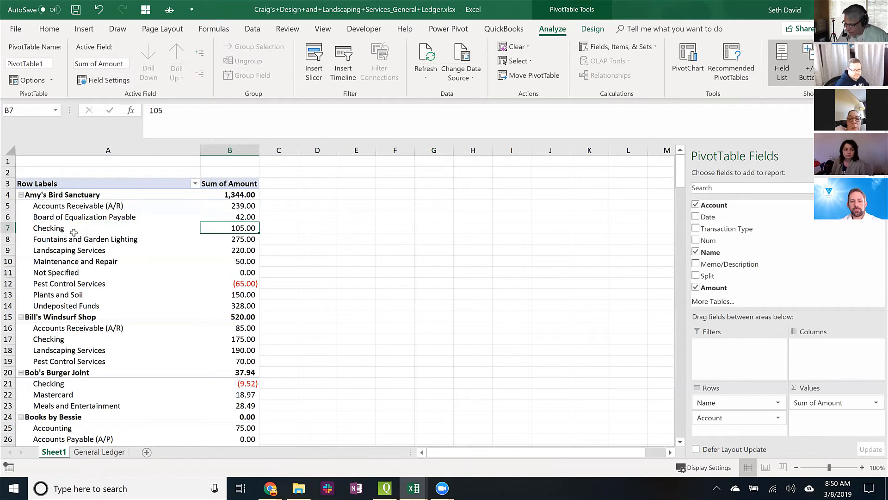
pyautogui.click(65, 230)
pyautogui.scroll(-3, 69, 236)
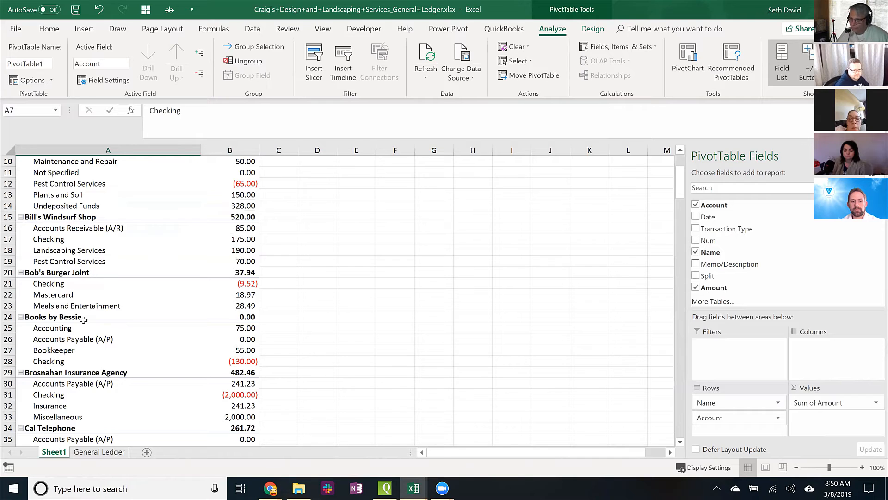
pyautogui.scroll(3, 83, 319)
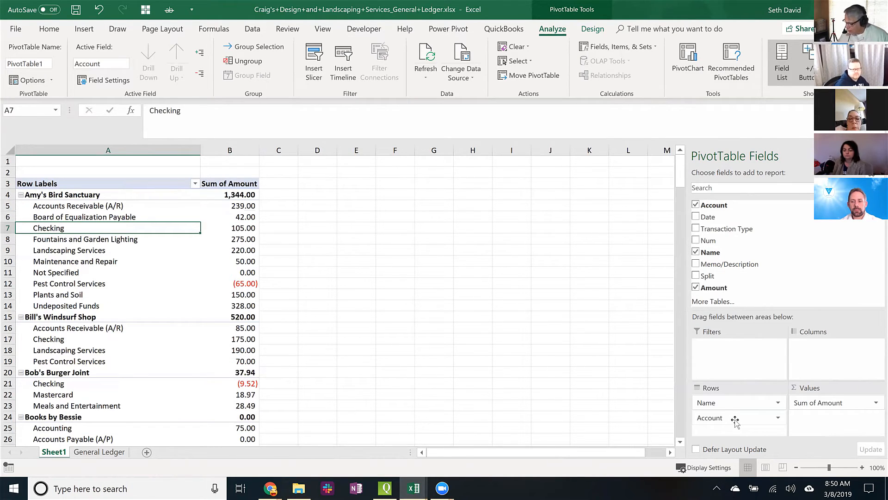
# Move Account above Name in the PivotTable's rows and examine the Books by Bessie entry under Accounts Payable (A/P)
pyautogui.moveTo(735, 420); pyautogui.dragTo(733, 401)
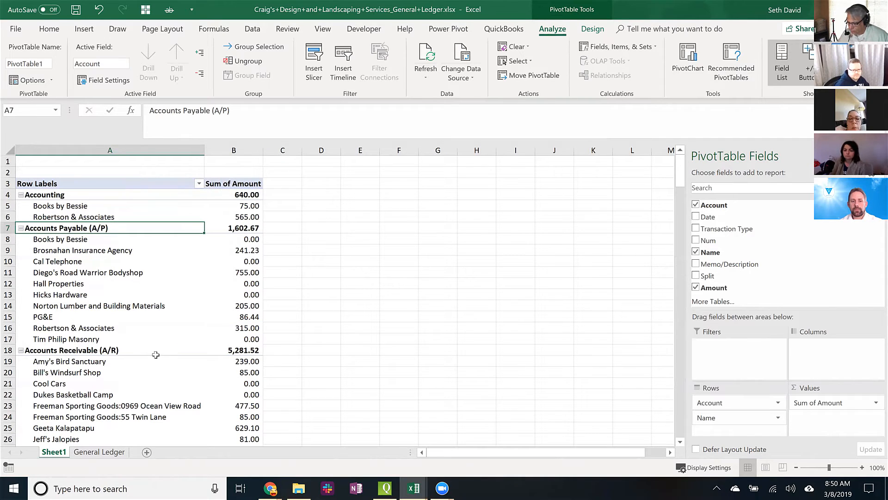
pyautogui.click(286, 241)
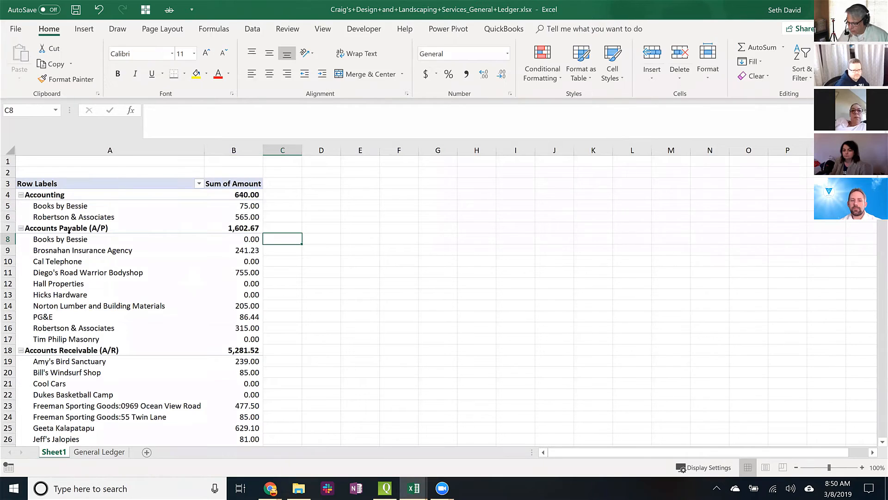
pyautogui.click(64, 244)
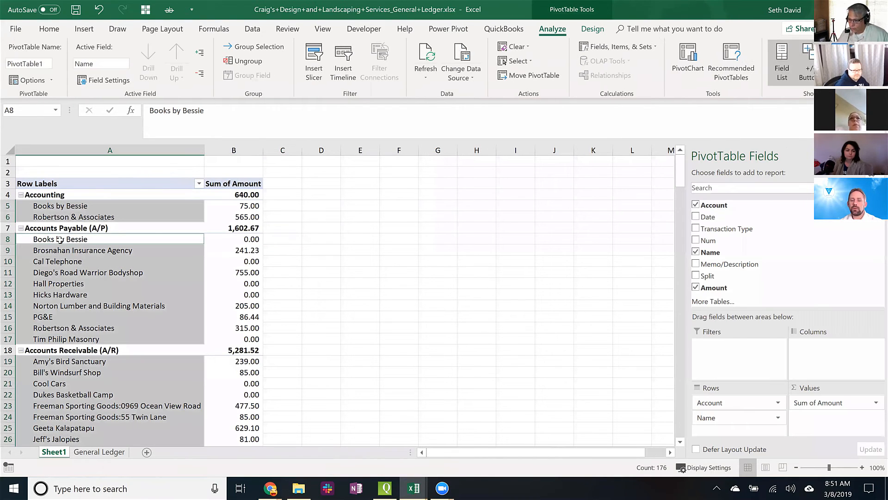
pyautogui.click(30, 241)
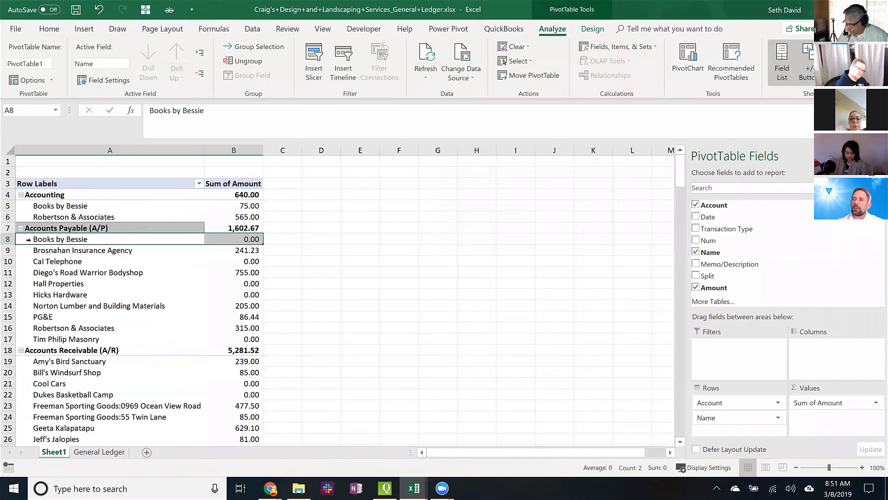
pyautogui.click(57, 240)
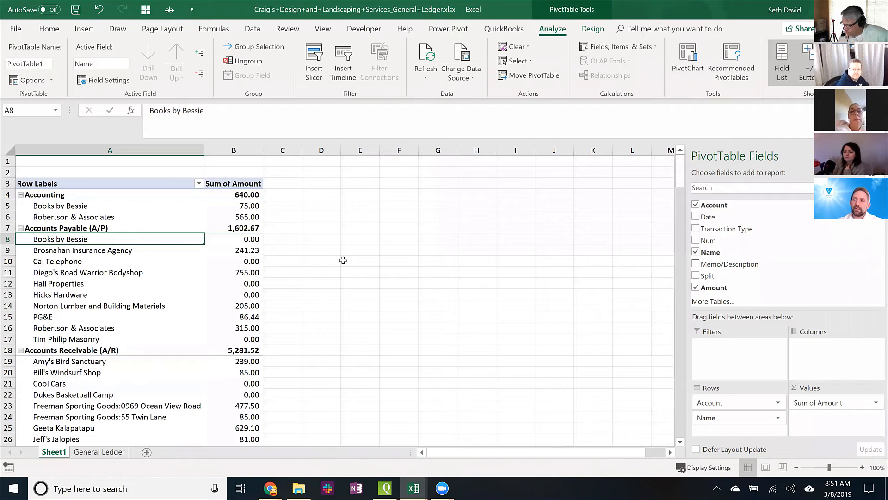
# Try Transaction Type as the PivotTable's column field and remove it again
pyautogui.moveTo(719, 228); pyautogui.dragTo(812, 349)
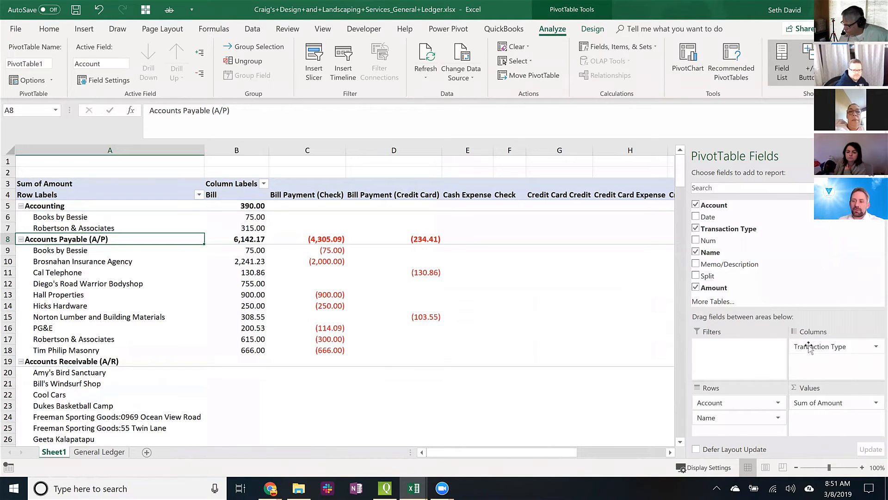
pyautogui.click(695, 229)
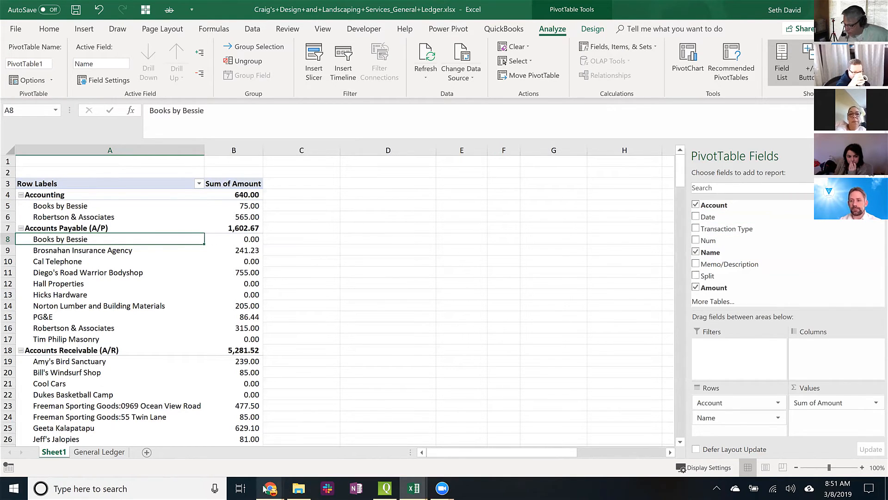
# Switch to the General Ledger report in QuickBooks and examine which columns it can display
pyautogui.moveTo(268, 488)
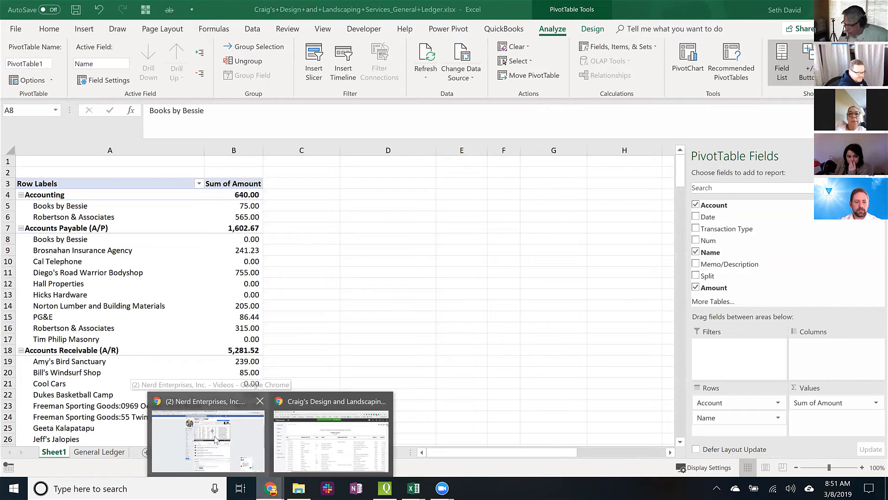
pyautogui.click(326, 444)
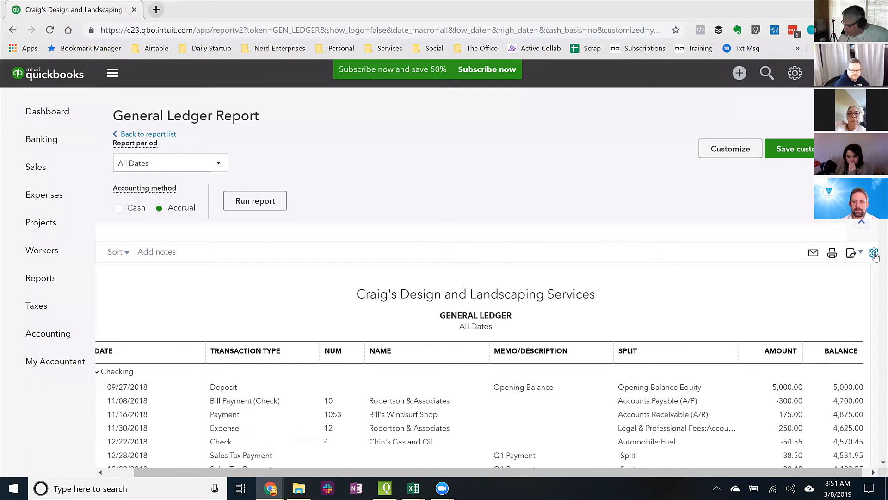
pyautogui.click(874, 254)
pyautogui.click(637, 377)
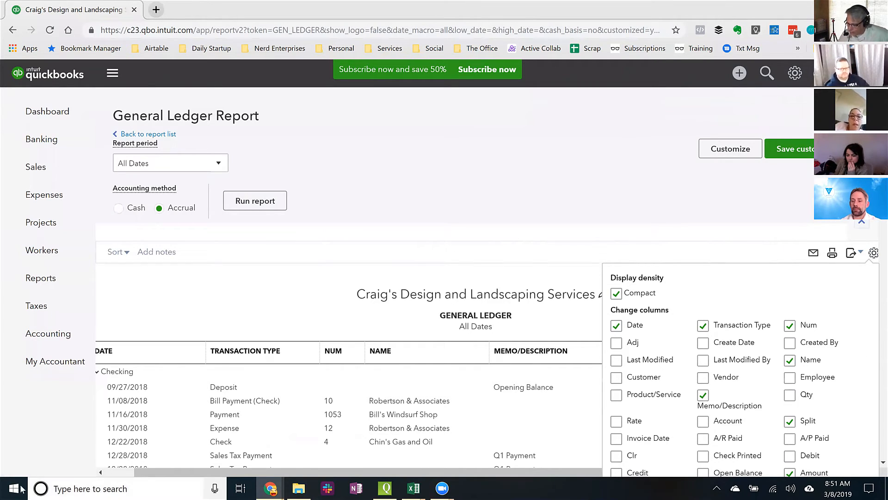
pyautogui.click(526, 155)
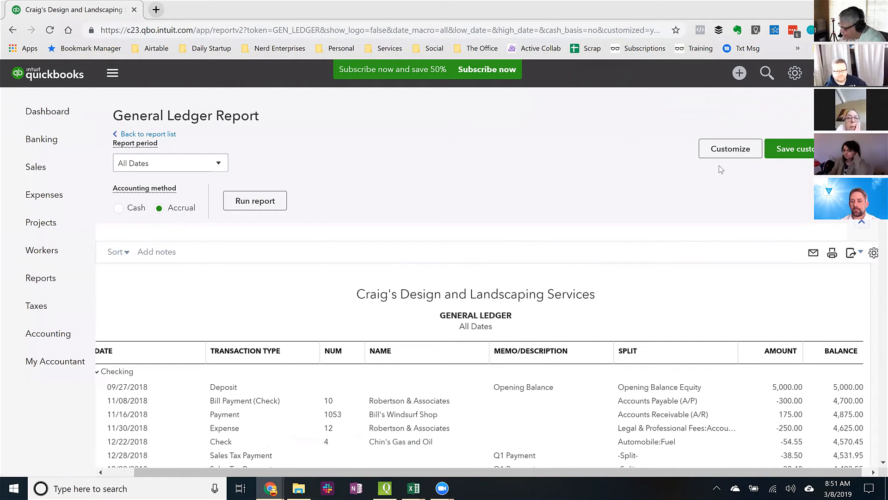
# Open the General Ledger report's customization and add the Product/Service and Qty columns
pyautogui.click(730, 149)
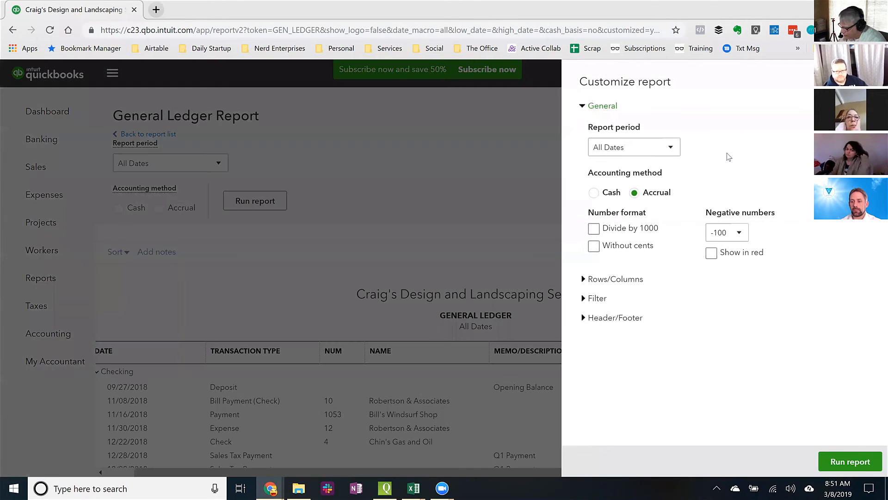
pyautogui.click(588, 280)
pyautogui.click(606, 301)
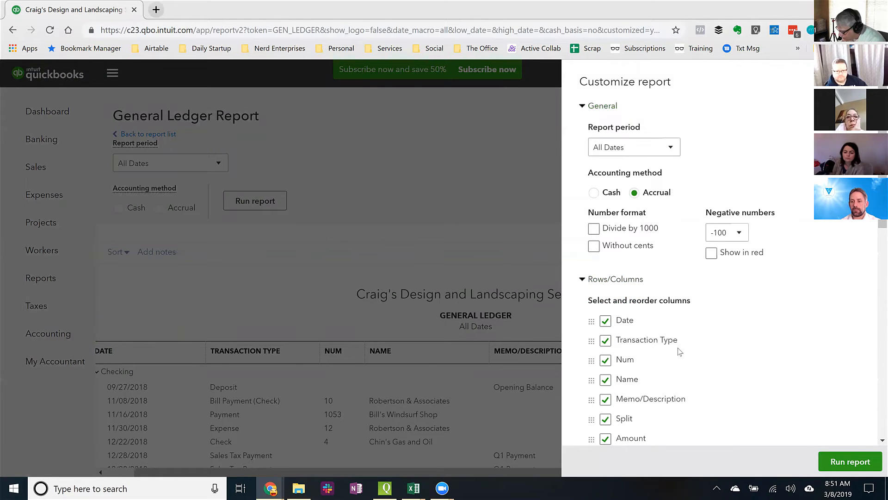
pyautogui.scroll(-9, 678, 352)
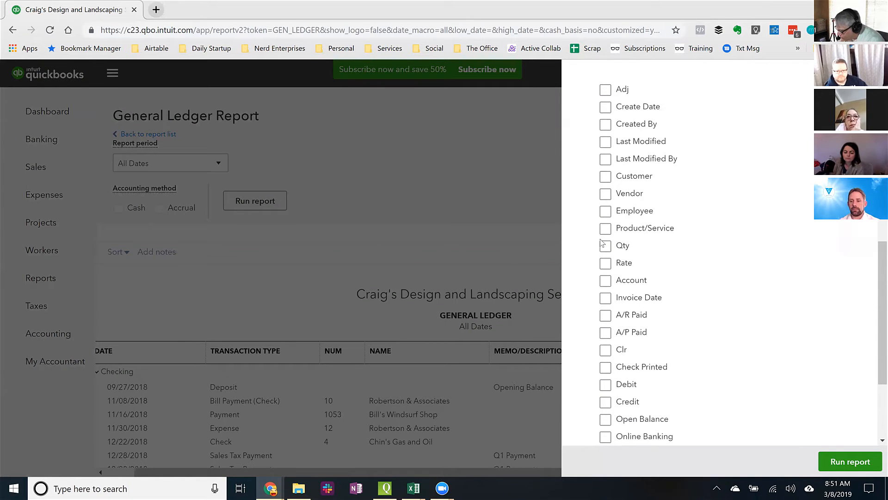
pyautogui.click(605, 229)
pyautogui.click(605, 229)
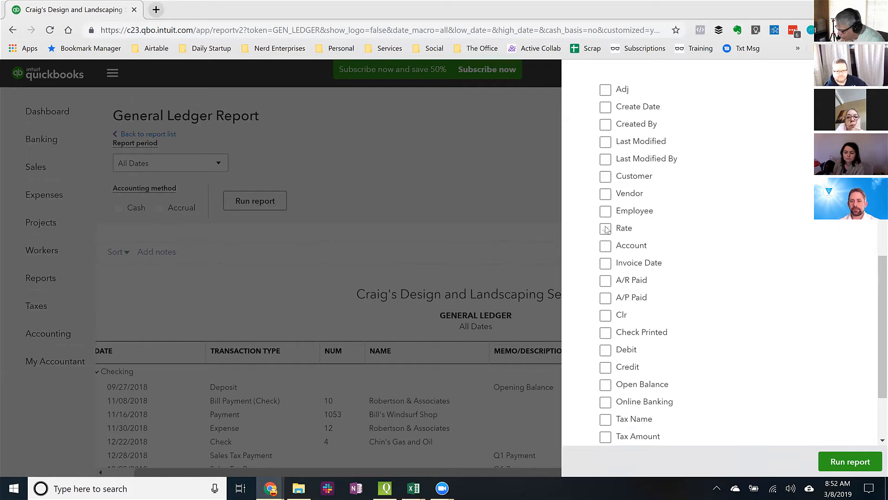
# Reorder the report columns so Product/Service comes before Memo/Description and Qty comes before Amount
pyautogui.scroll(-3, 711, 277)
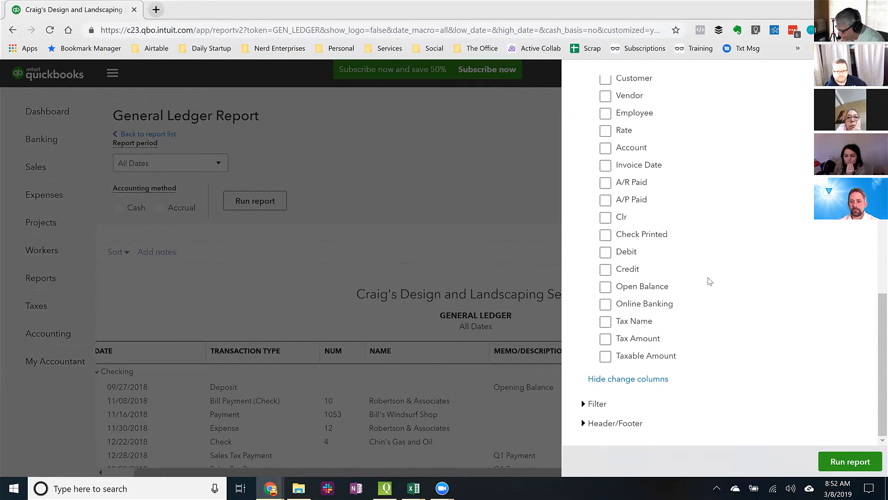
pyautogui.scroll(15, 718, 293)
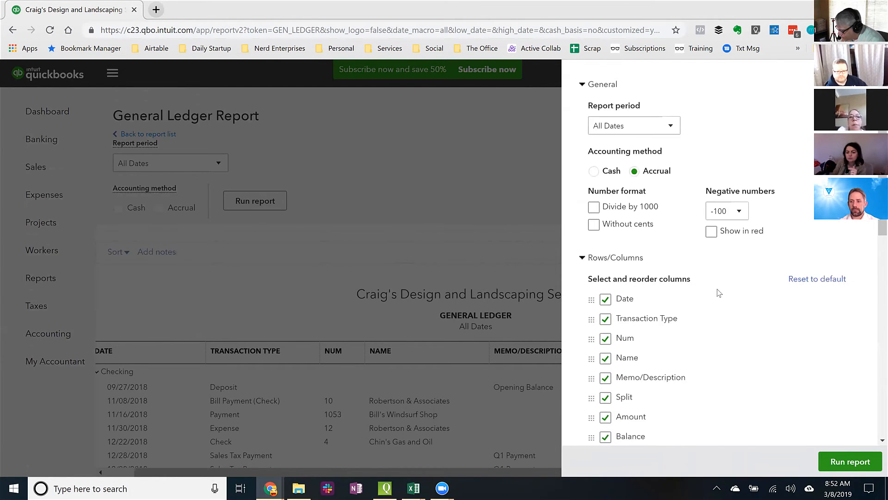
pyautogui.scroll(-3, 718, 293)
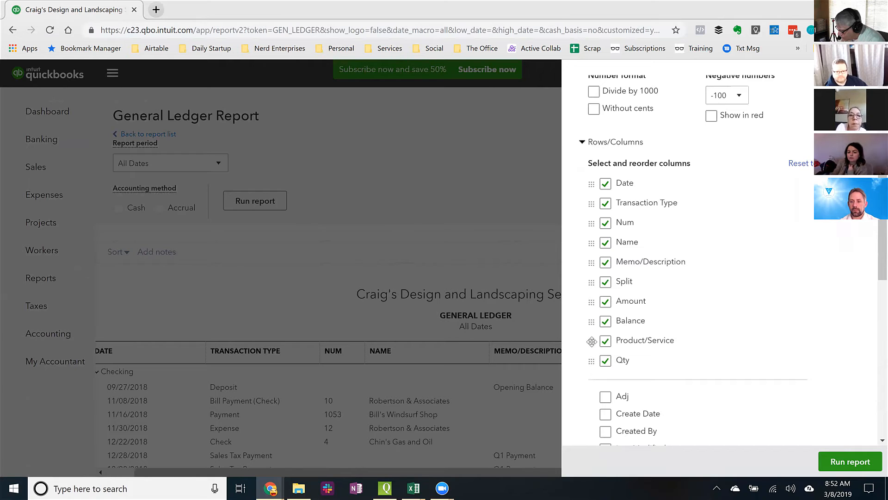
pyautogui.moveTo(592, 341); pyautogui.dragTo(592, 263)
pyautogui.moveTo(593, 360); pyautogui.dragTo(609, 323)
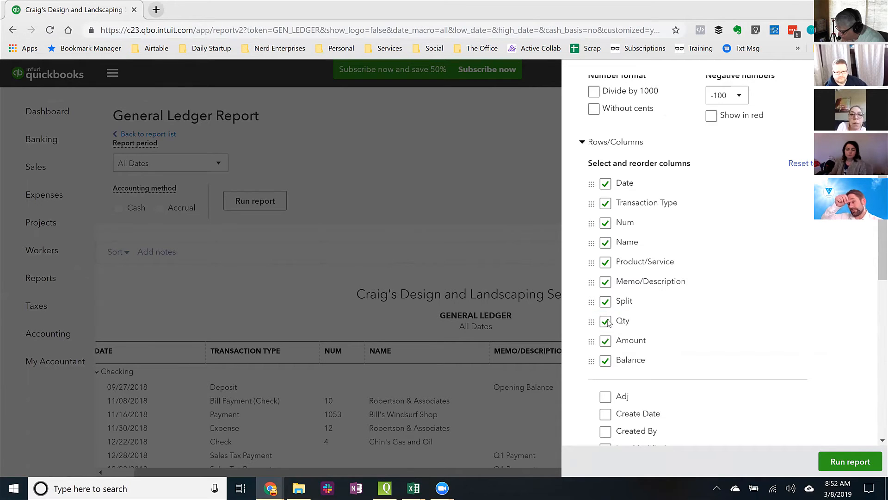
# Add the Debit, Open Balance and Credit columns to the General Ledger report
pyautogui.scroll(-6, 646, 358)
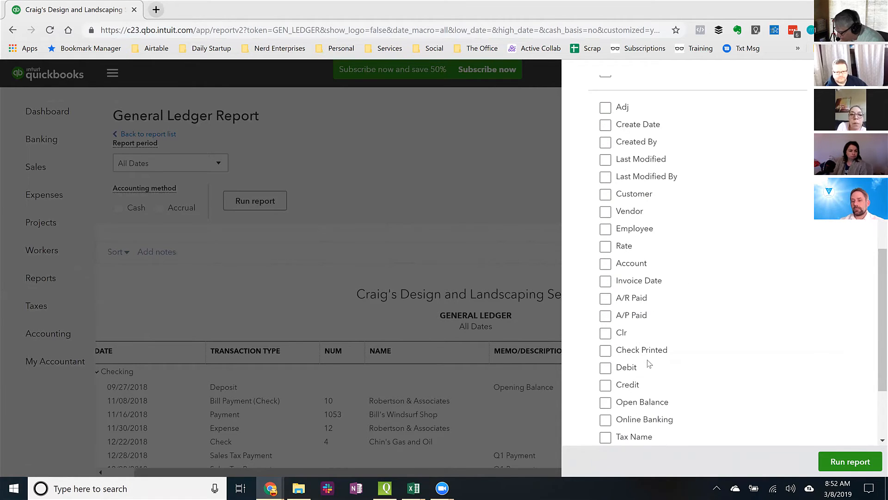
pyautogui.scroll(-2, 646, 367)
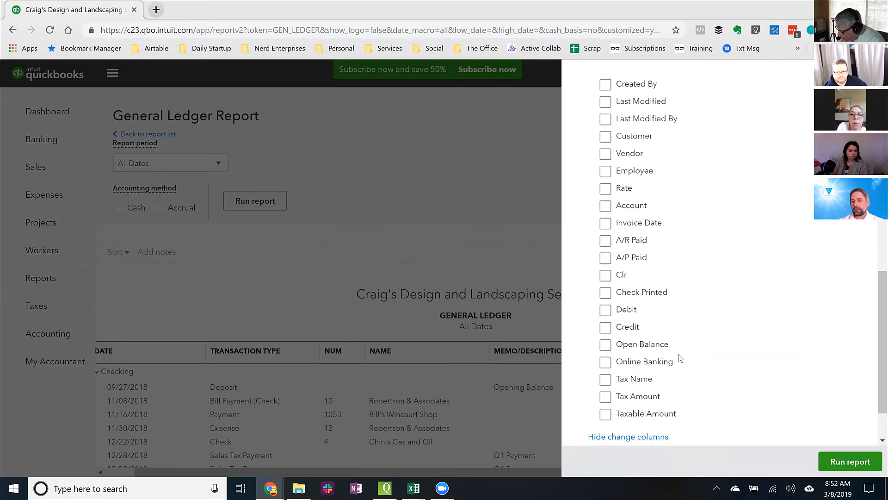
pyautogui.click(606, 312)
pyautogui.click(607, 328)
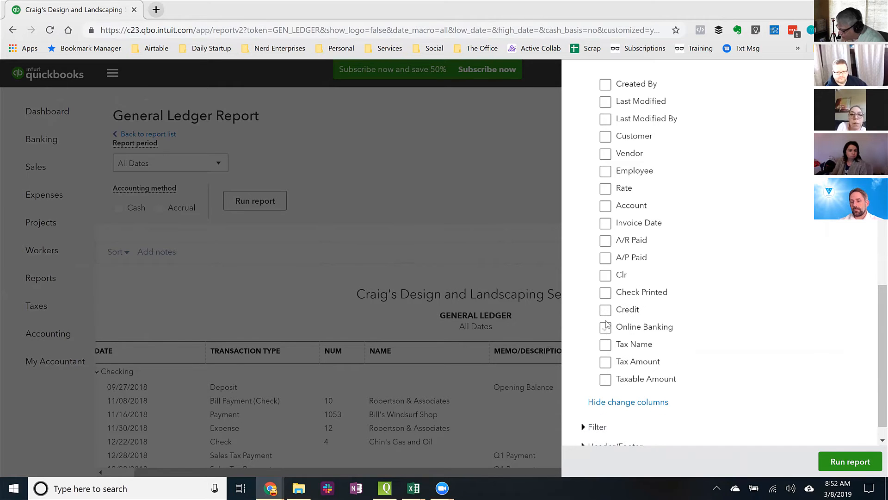
pyautogui.click(607, 327)
pyautogui.click(606, 309)
pyautogui.scroll(10, 675, 363)
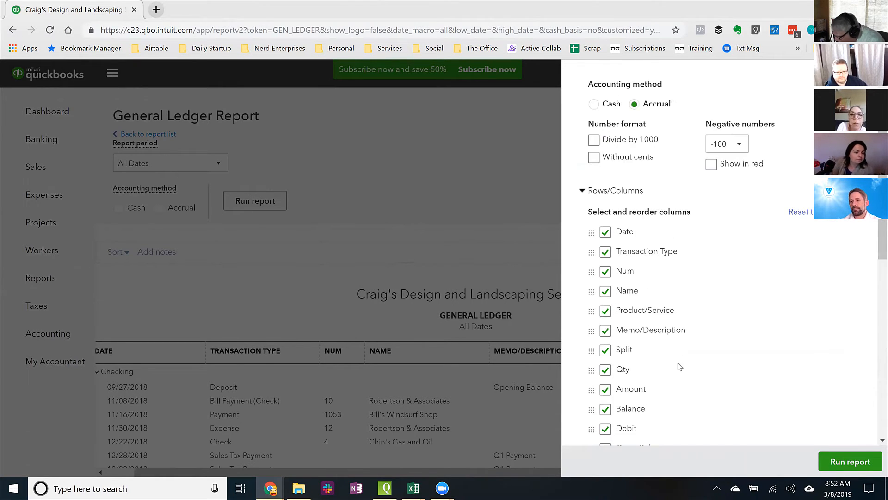
# Remove the Online Banking, Open Balance and Balance columns from the report and move Debit and Credit ahead of Amount
pyautogui.scroll(-2, 678, 365)
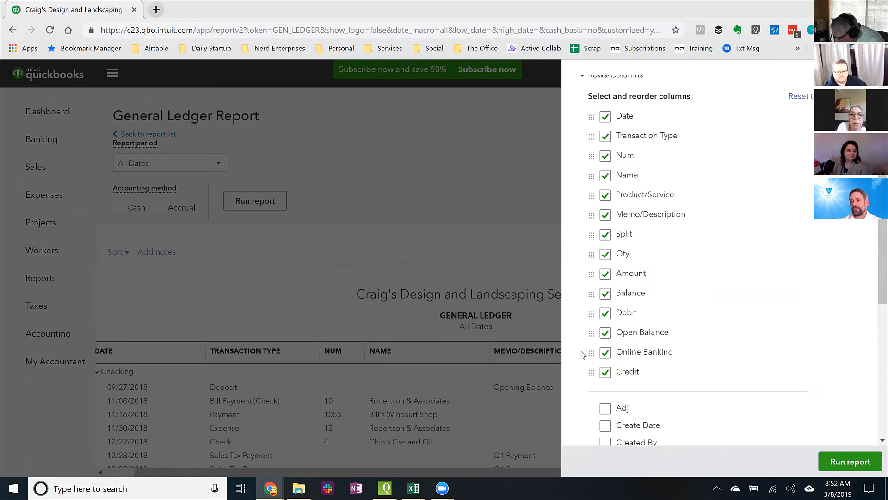
pyautogui.click(606, 354)
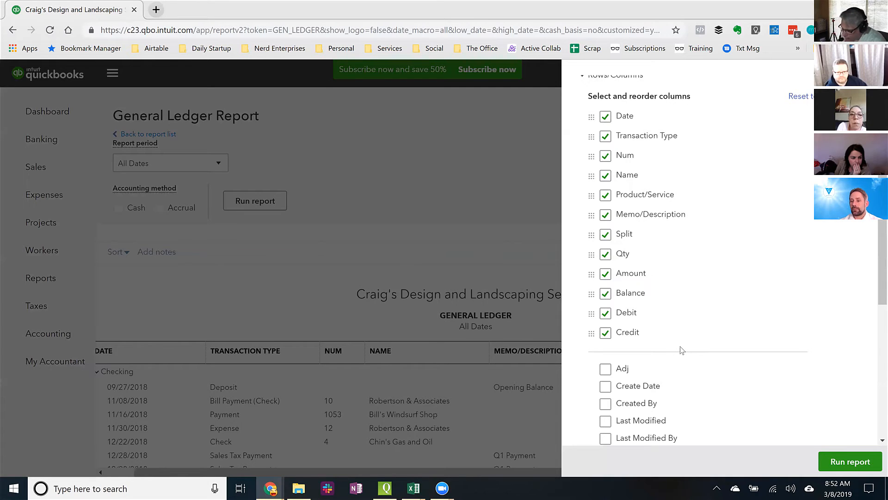
pyautogui.moveTo(595, 313); pyautogui.dragTo(597, 269)
pyautogui.moveTo(594, 333); pyautogui.dragTo(591, 291)
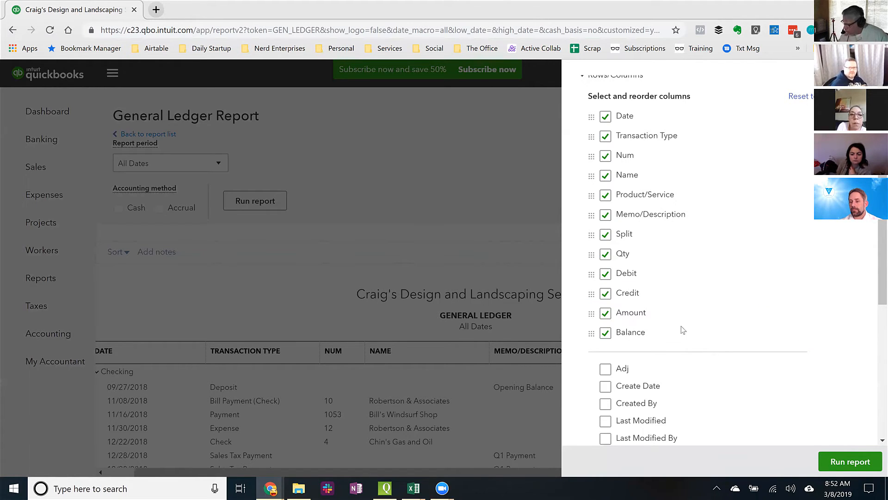
pyautogui.click(606, 333)
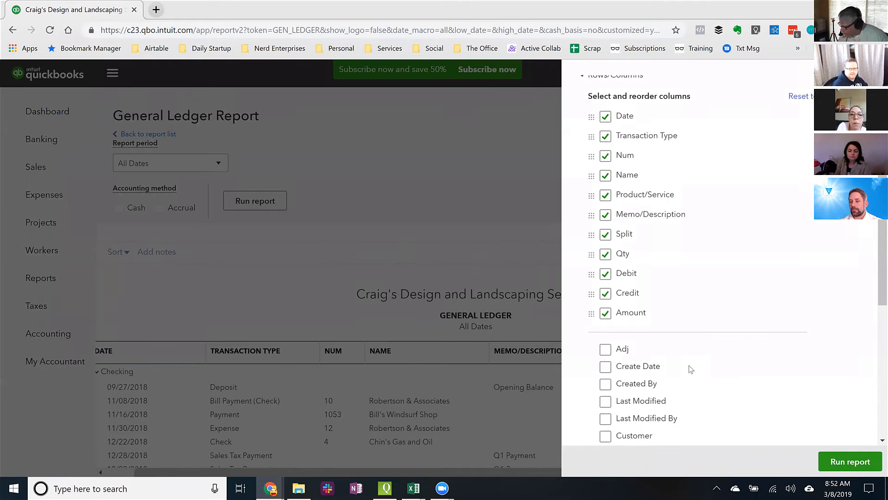
# Add the Rate column to the General Ledger report and place it between Qty and Debit
pyautogui.scroll(-5, 690, 368)
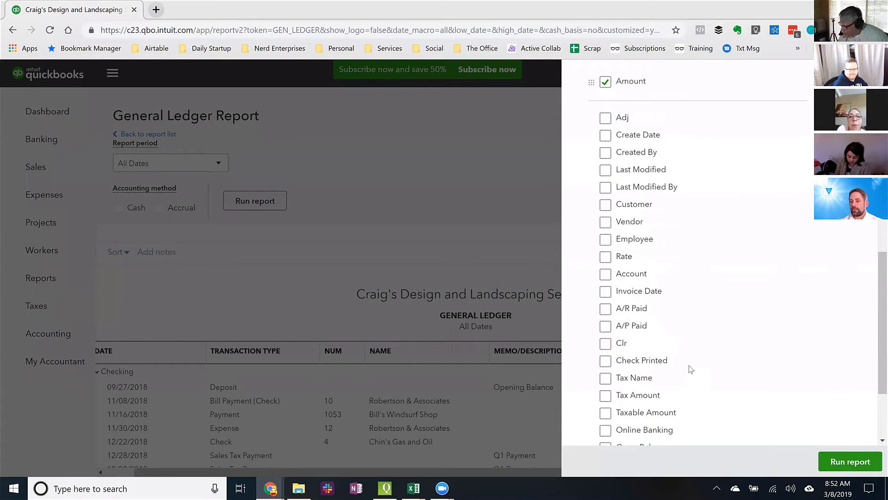
pyautogui.click(606, 256)
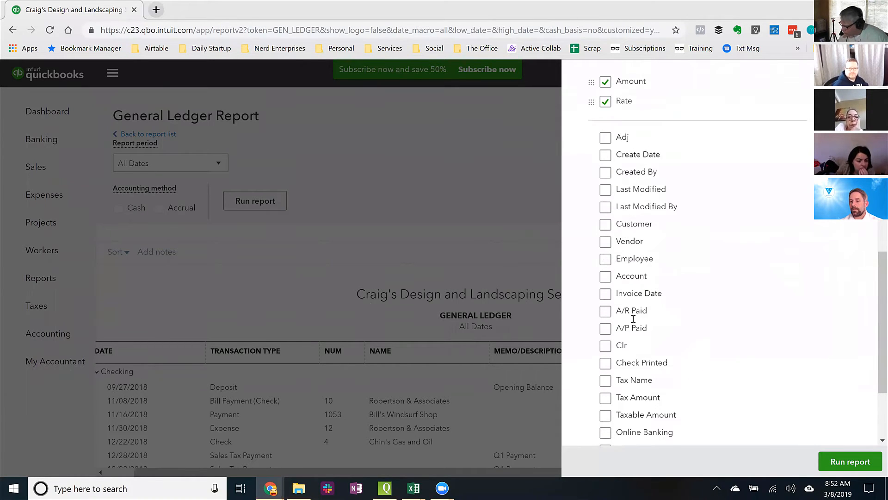
pyautogui.scroll(5, 664, 346)
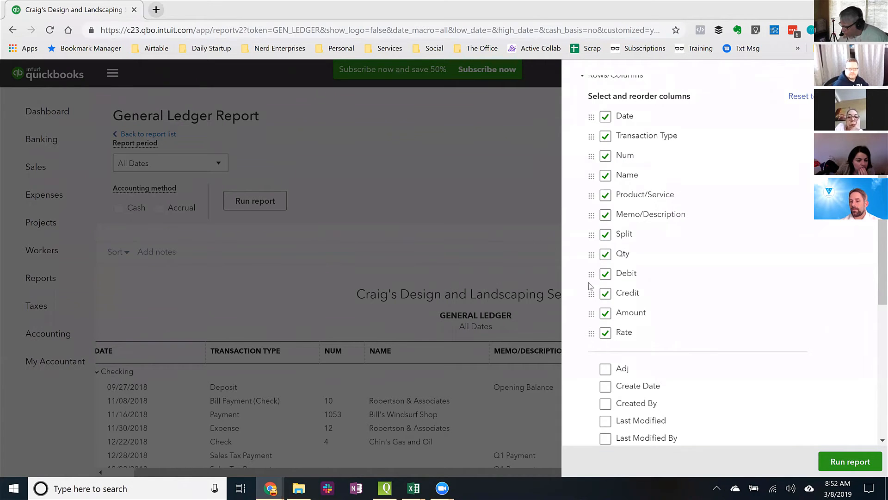
pyautogui.moveTo(590, 286)
pyautogui.mouseDown()
pyautogui.moveTo(595, 254)
pyautogui.moveTo(598, 272)
pyautogui.mouseUp()
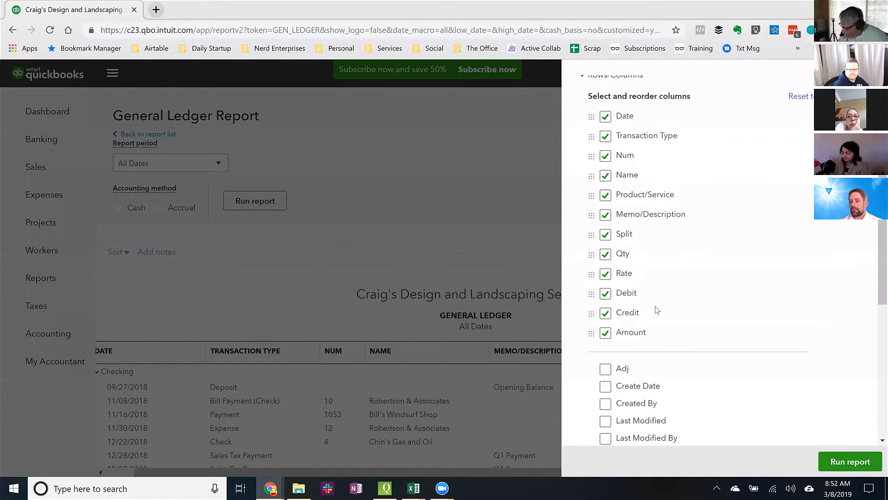
# Run the customized General Ledger report and check its columns from Product/Service across to Amount
pyautogui.scroll(-4, 678, 335)
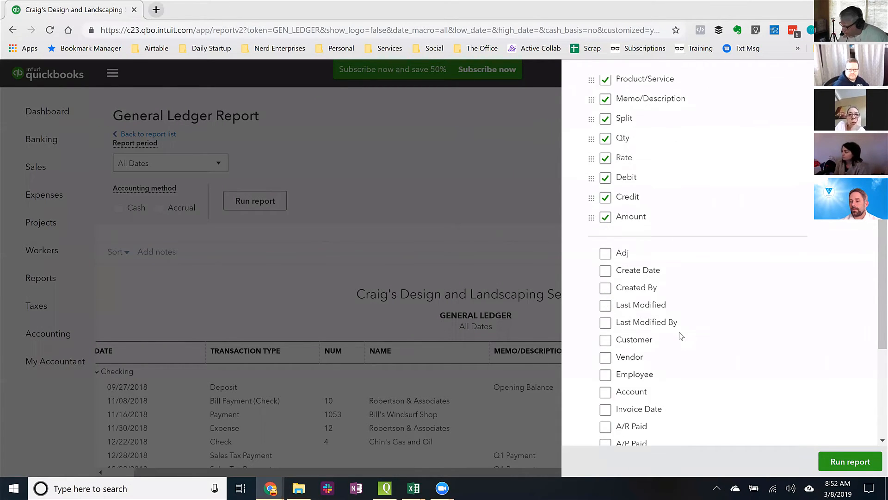
pyautogui.click(841, 462)
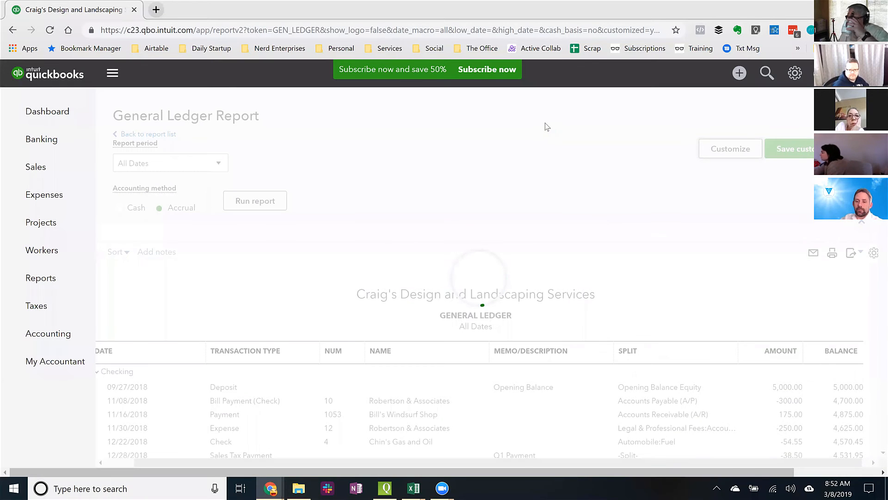
pyautogui.scroll(-3, 548, 127)
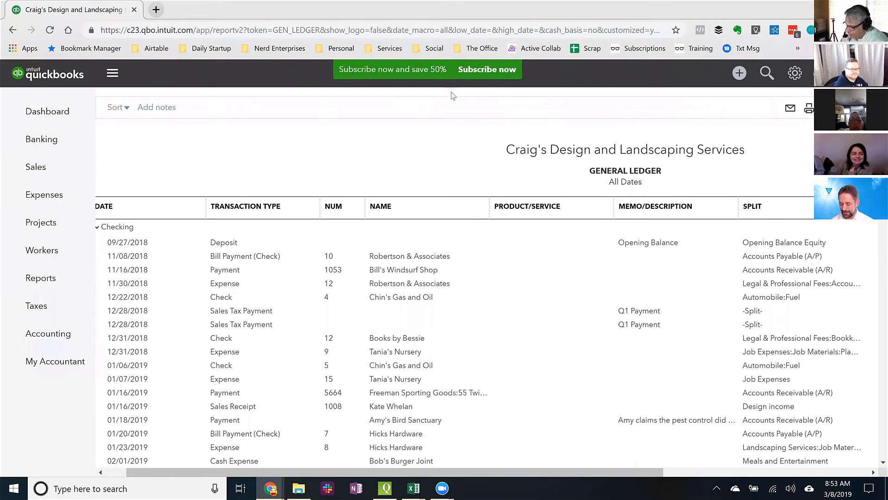
pyautogui.hscroll(5, 763, 271)
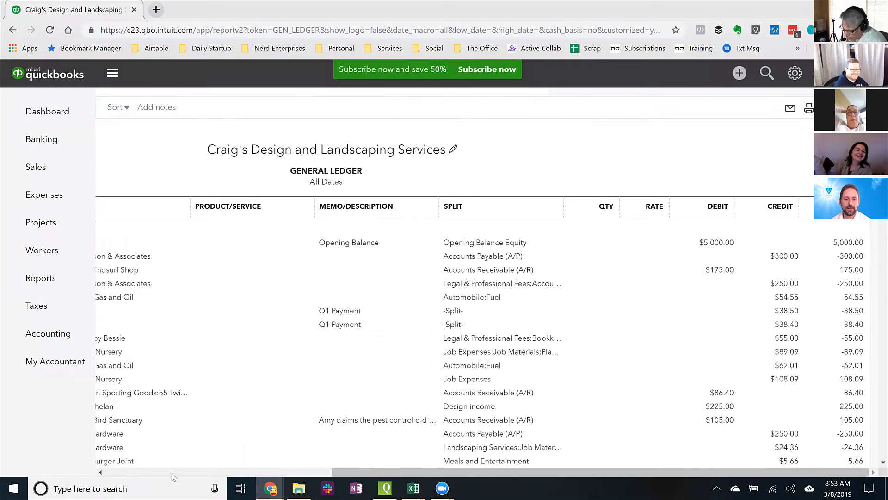
# Switch to Excel and close the General Ledger and us-500 sample workbooks, saving the changes
pyautogui.moveTo(407, 488)
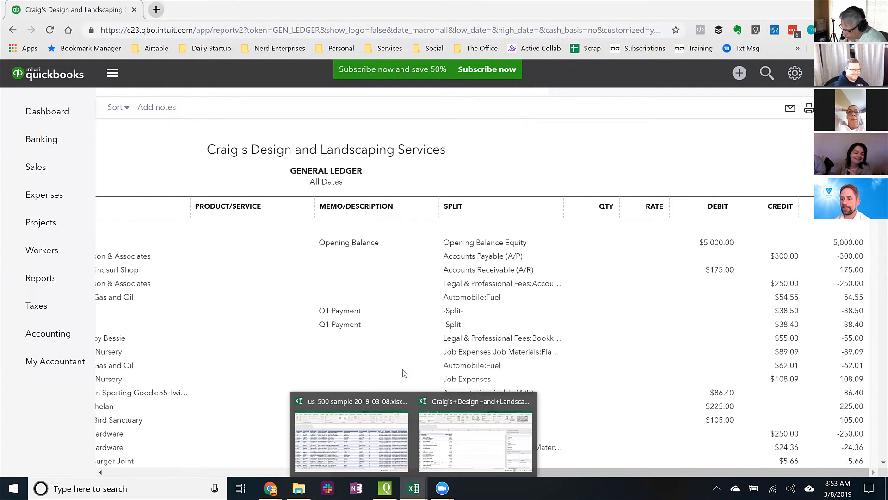
pyautogui.click(475, 419)
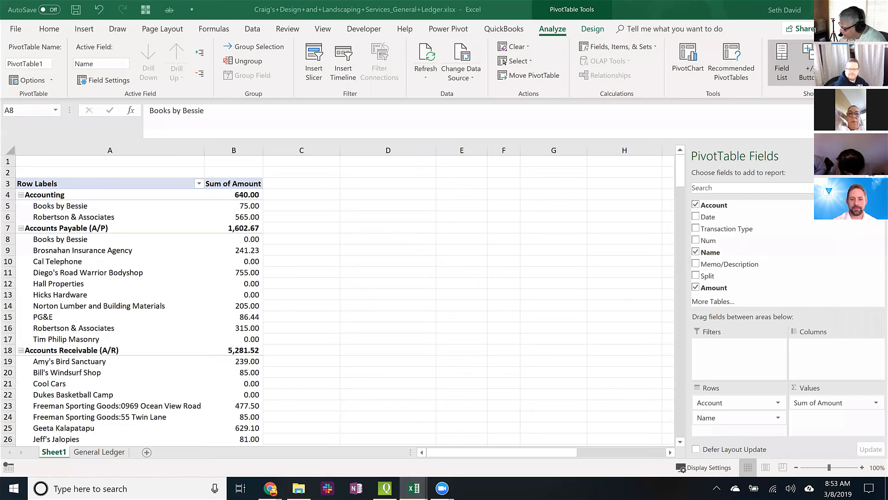
pyautogui.click(388, 274)
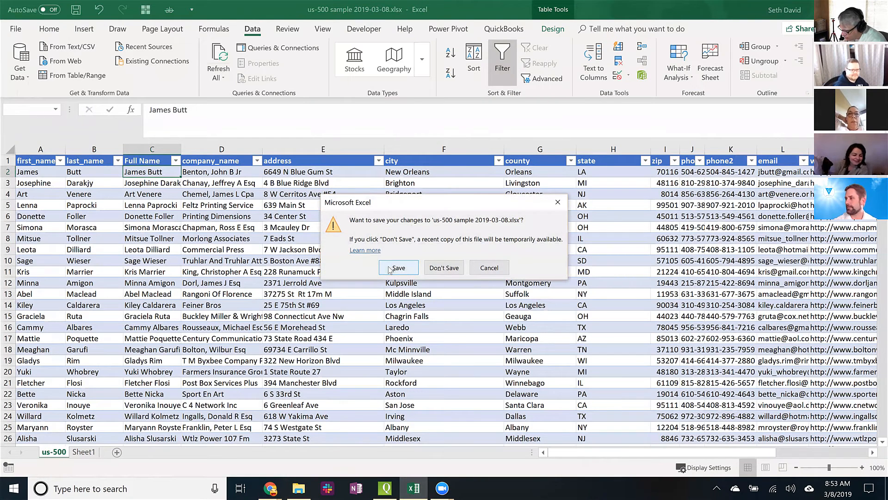
pyautogui.click(390, 269)
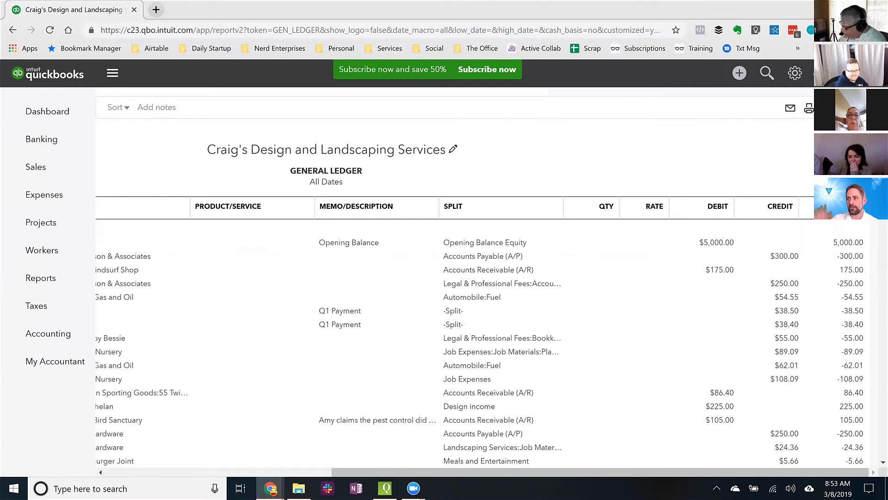
# Export the report to Excel in Downloads as Craig's+Design+and+Landscaping+Services_General+Ledger (1).xlsx and open the exported file
pyautogui.click(827, 108)
pyautogui.click(770, 128)
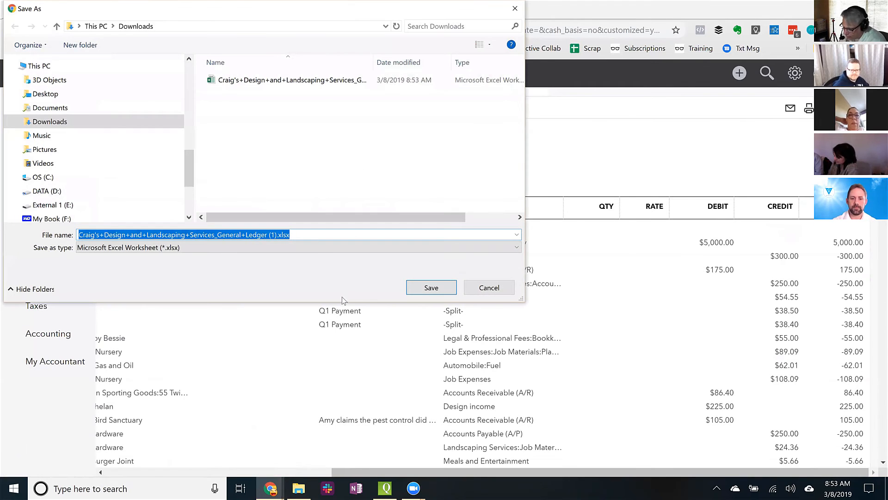
pyautogui.click(424, 293)
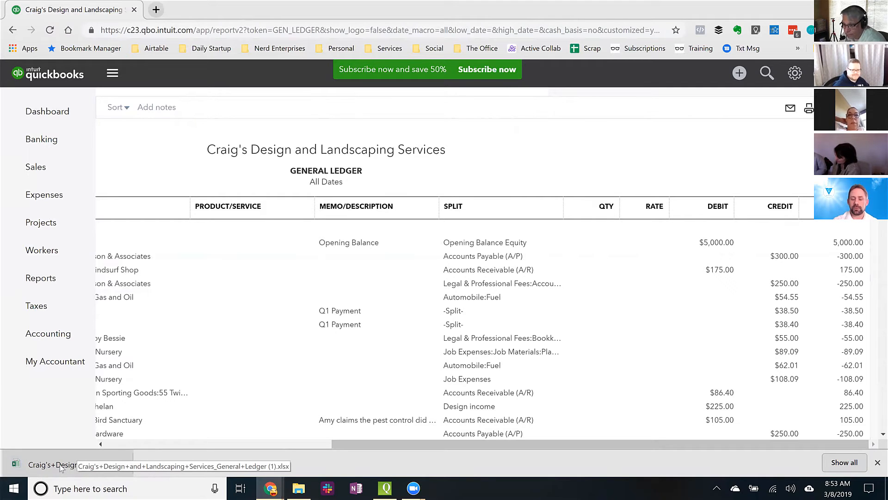
pyautogui.click(60, 466)
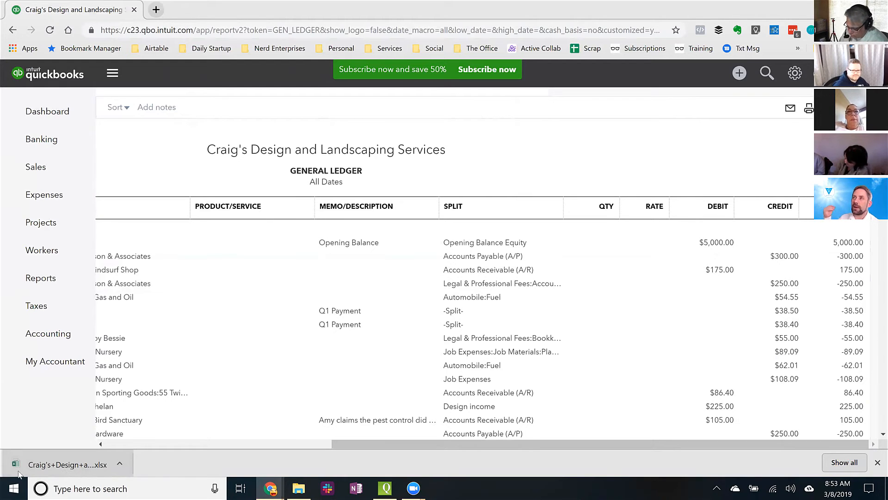
pyautogui.click(75, 466)
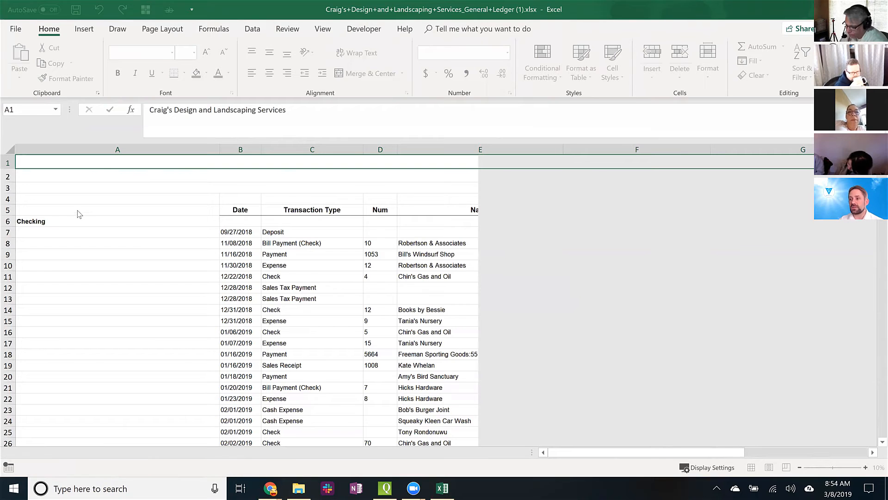
# Unmerge all cells on the General Ledger sheet and turn off text wrapping
pyautogui.click(85, 186)
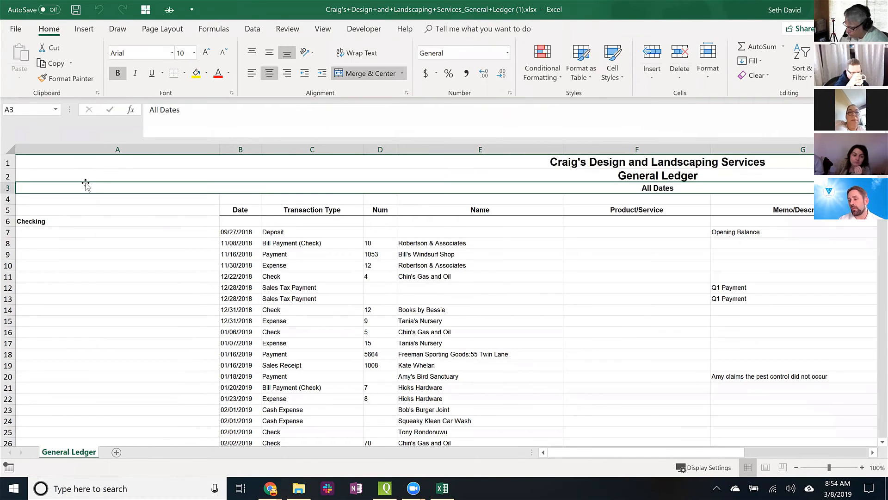
pyautogui.click(12, 150)
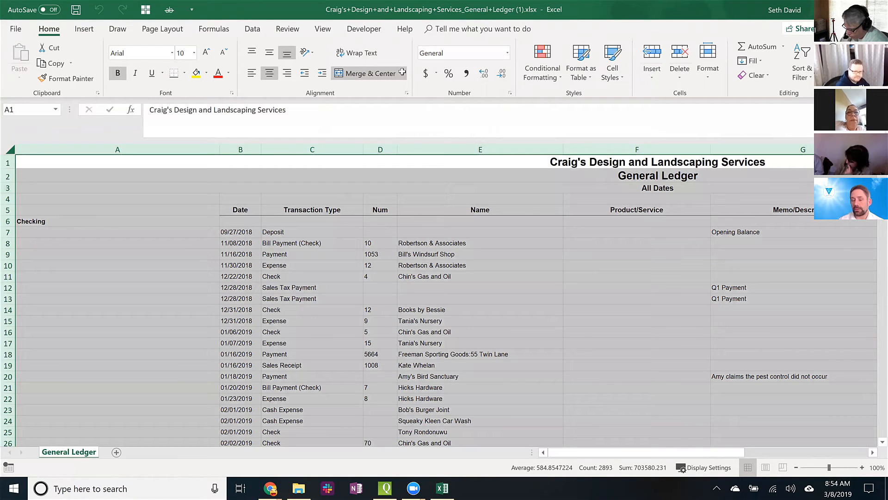
pyautogui.click(399, 74)
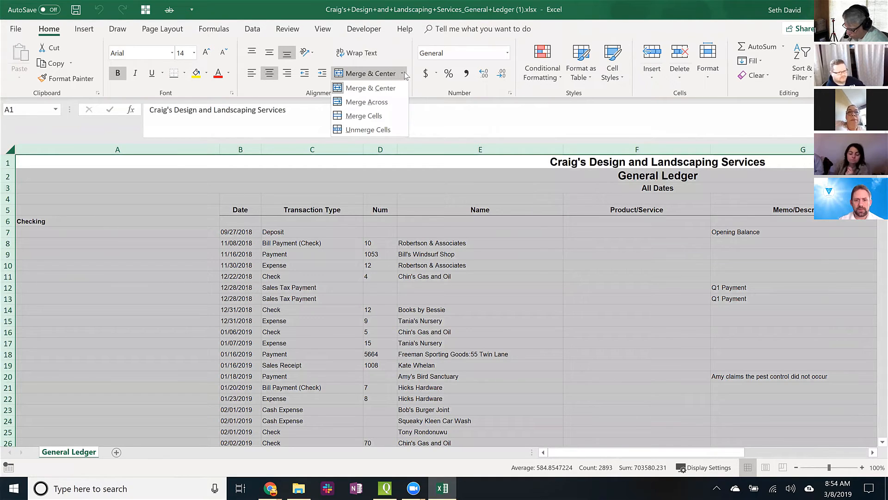
pyautogui.click(405, 76)
pyautogui.click(402, 74)
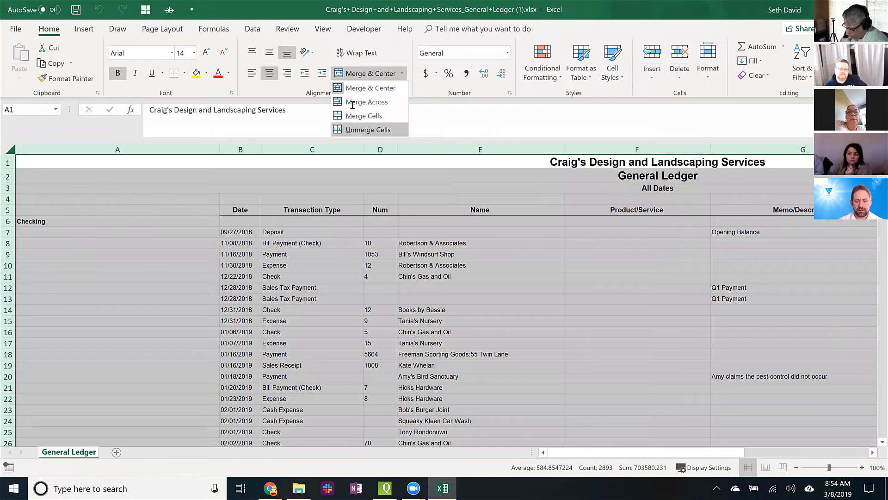
pyautogui.click(361, 130)
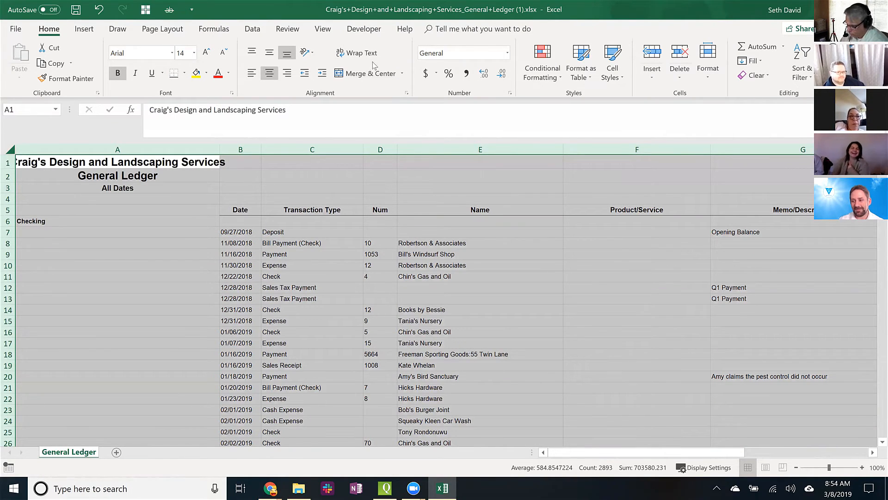
pyautogui.click(357, 58)
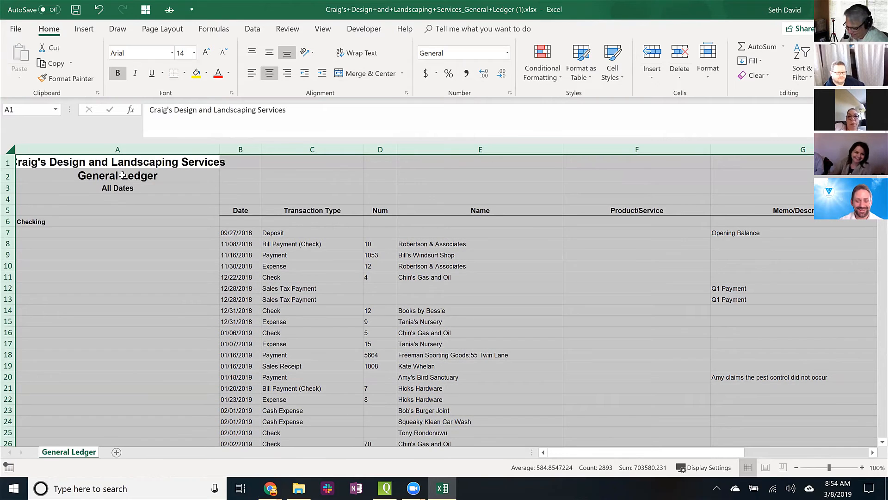
# Delete the four rows above the column headers and enter the header Account in cell A1
pyautogui.moveTo(8, 163); pyautogui.dragTo(12, 201)
pyautogui.hotkey('ctrl', '-')
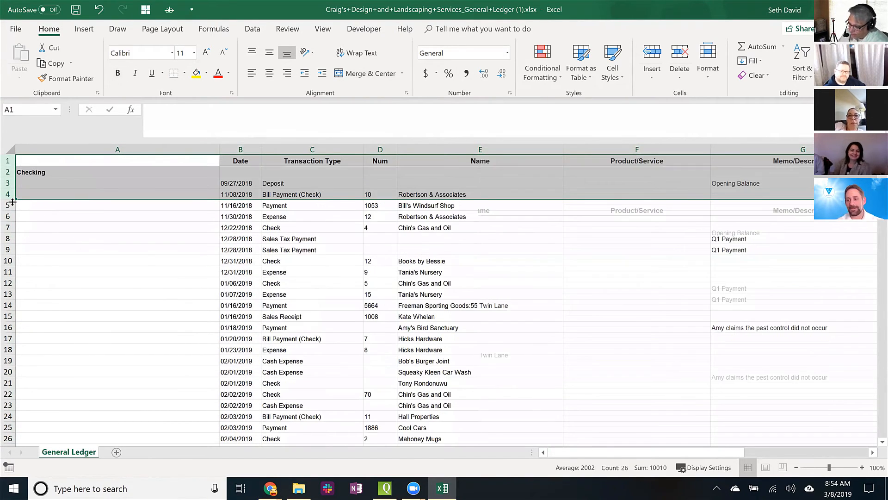
pyautogui.press('Down')
pyautogui.press('Up')
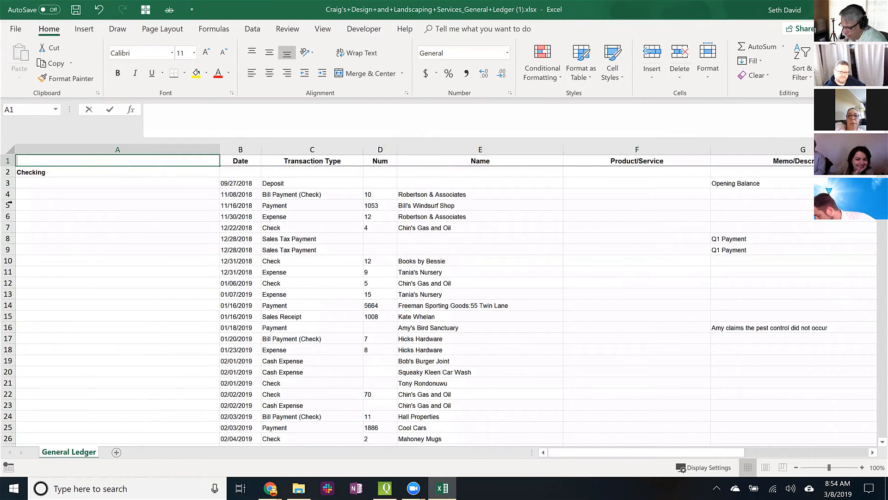
pyautogui.write('Account')
pyautogui.press('Return')
pyautogui.press('Return')
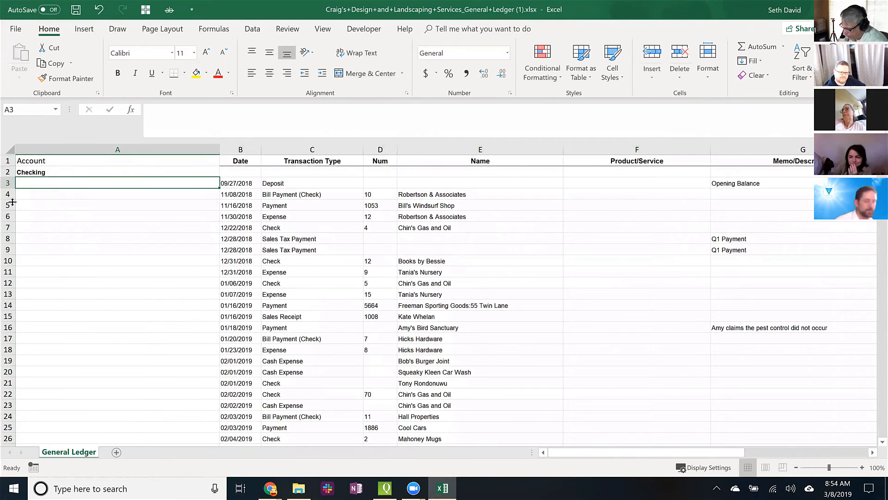
pyautogui.press('Up')
pyautogui.press('Up')
pyautogui.hotkey('shift', 'Down')
pyautogui.hotkey('ctrl', 'shift', 'Right')
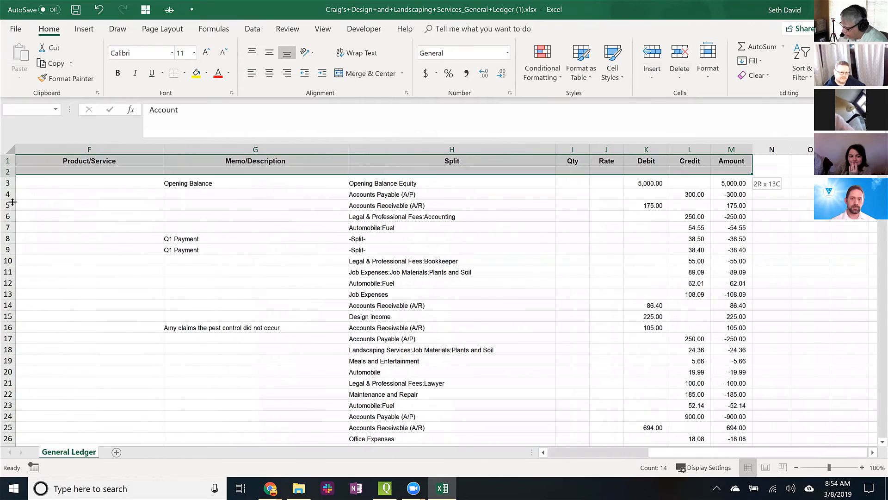
pyautogui.hotkey('ctrl', 'shift', 'End')
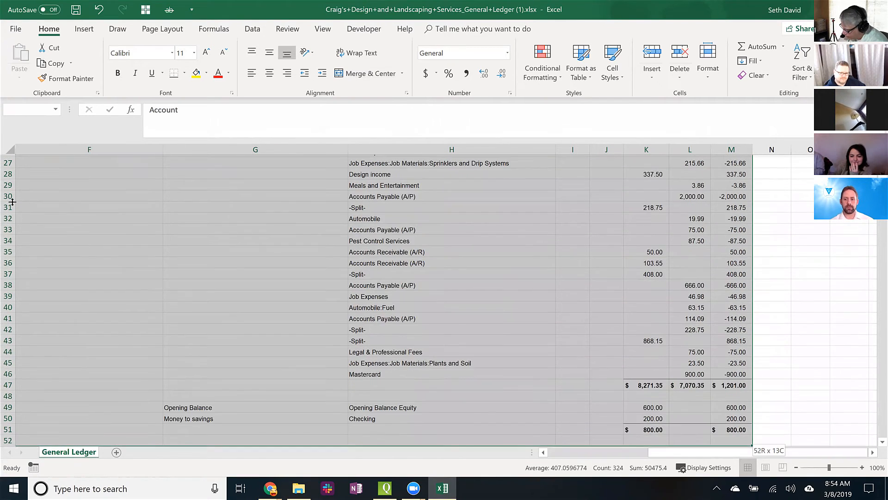
pyautogui.hotkey('ctrl', 'shift', 'Down')
pyautogui.hotkey('ctrl', 'shift', 'Down')
pyautogui.hotkey('ctrl', 'shift', 'Down')
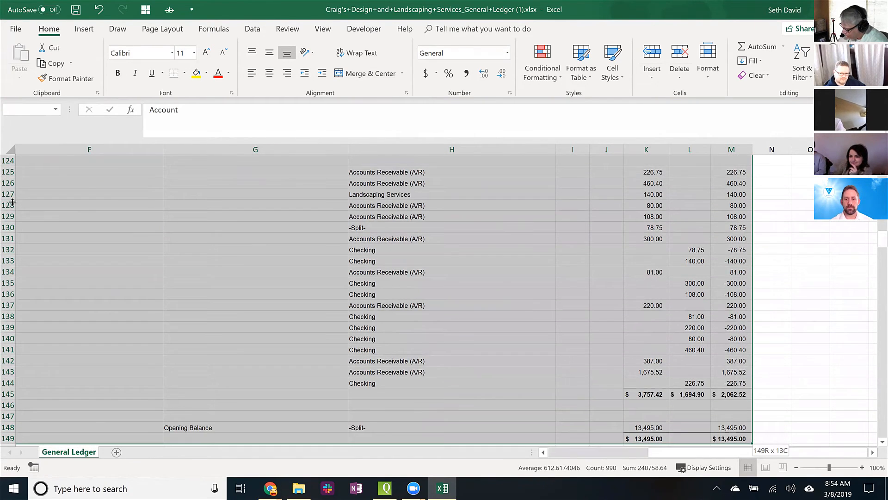
pyautogui.hotkey('ctrl', 'shift', 'Down')
pyautogui.hotkey('ctrl', 'shift', 'Down')
pyautogui.hotkey('ctrl', 'shift', 'Down')
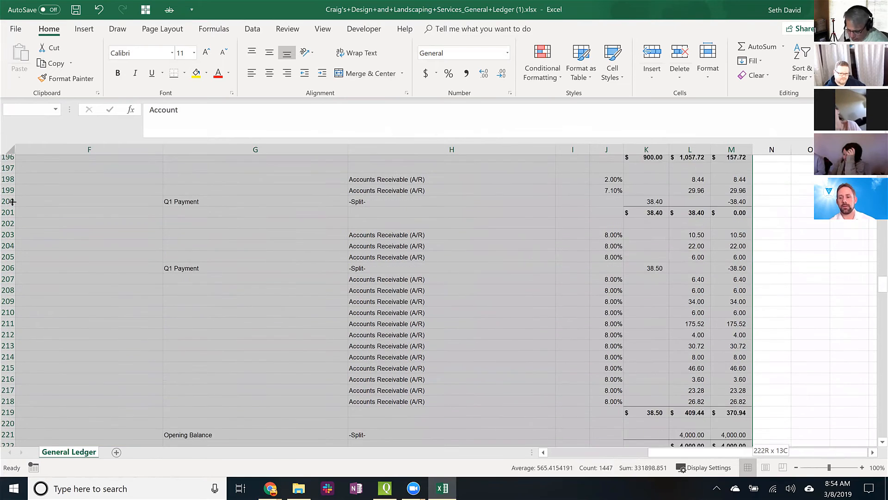
pyautogui.hotkey('ctrl', 'shift', 'Down')
pyautogui.hotkey('ctrl', 'shift', 'Down')
pyautogui.hotkey('ctrl', 'q')
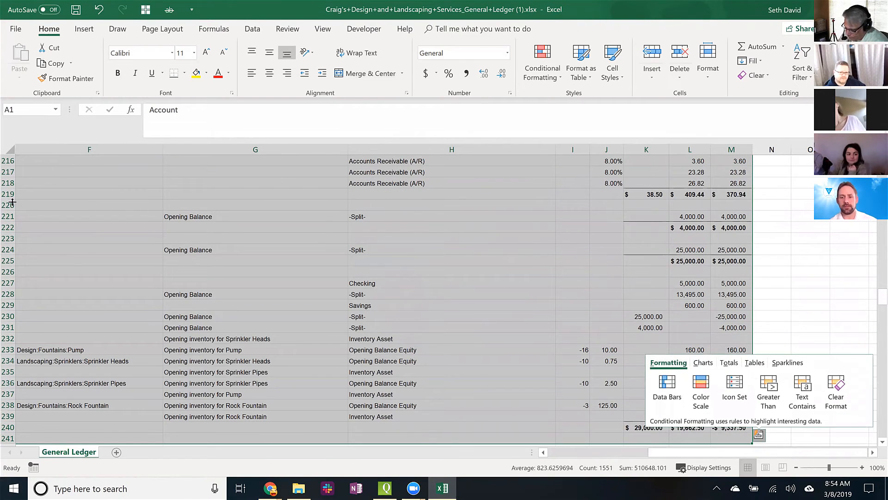
pyautogui.press('Escape')
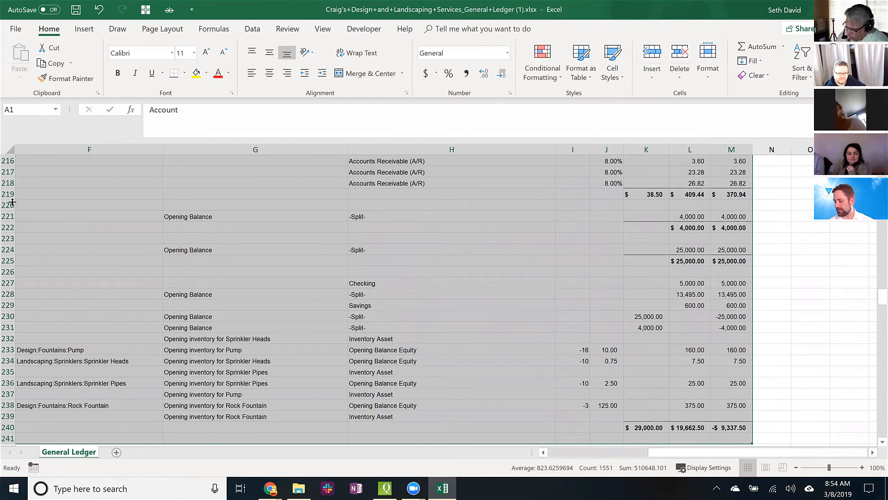
pyautogui.hotkey('ctrl', 'Home')
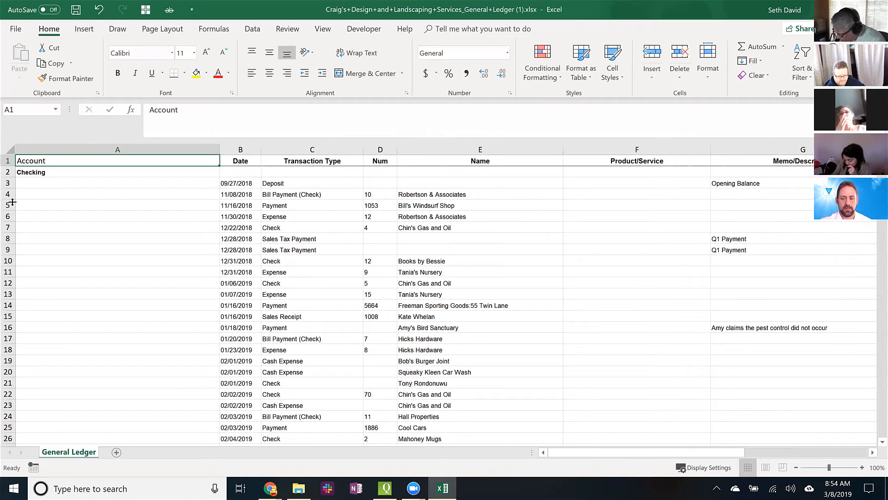
# Convert the whole ledger range A1:M452 into a table that uses the first row as headers
pyautogui.hotkey('ctrl', 'shift', 'End')
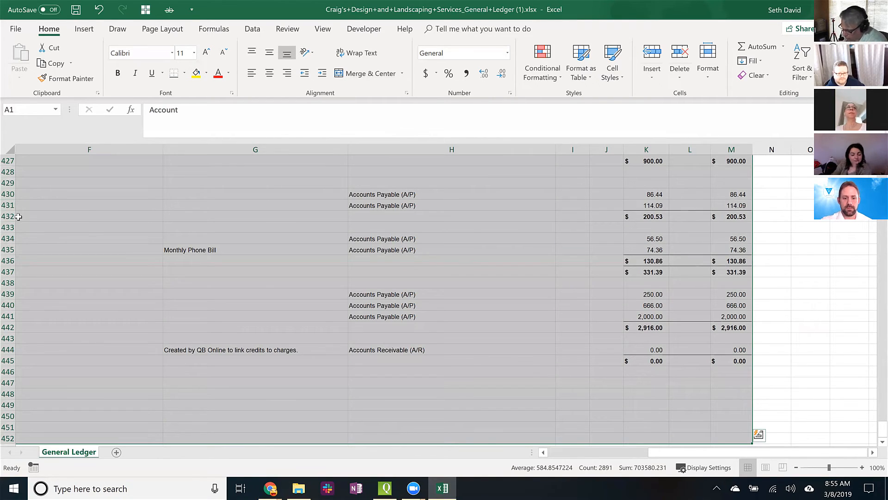
pyautogui.hotkey('ctrl', 't')
pyautogui.press('Return')
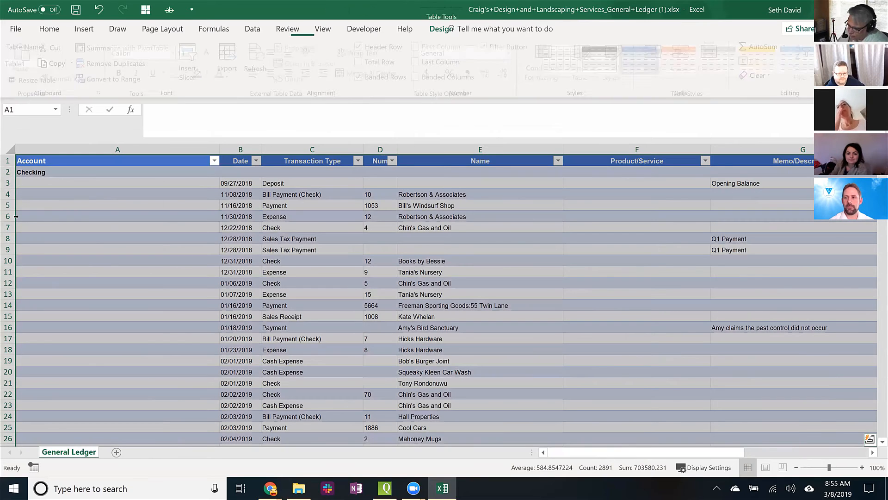
pyautogui.press('Down')
pyautogui.hotkey('shift', 'Down')
pyautogui.hotkey('shift', 'Down')
pyautogui.hotkey('shift', 'Down')
pyautogui.hotkey('shift', 'Down')
pyautogui.hotkey('shift', 'Down')
pyautogui.hotkey('shift', 'Down')
pyautogui.hotkey('shift', 'Down')
pyautogui.hotkey('shift', 'Down')
pyautogui.hotkey('shift', 'Down')
pyautogui.hotkey('shift', 'Down')
pyautogui.hotkey('shift', 'Down')
pyautogui.hotkey('shift', 'Down')
pyautogui.hotkey('shift', 'Down')
pyautogui.hotkey('shift', 'Down')
pyautogui.hotkey('shift', 'Down')
pyautogui.hotkey('shift', 'Down')
pyautogui.hotkey('shift', 'Down')
pyautogui.hotkey('shift', 'Down')
pyautogui.hotkey('shift', 'Down')
pyautogui.hotkey('shift', 'Down')
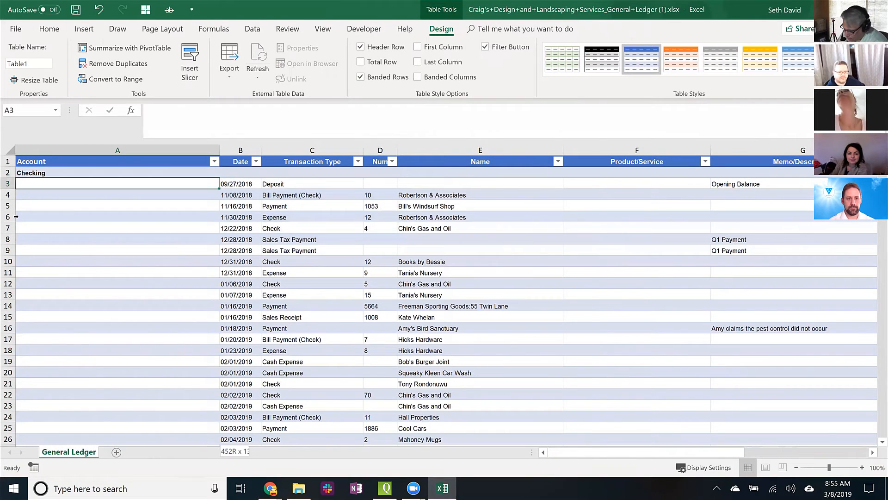
pyautogui.hotkey('shift', 'Down')
pyautogui.hotkey('shift', 'Down')
pyautogui.hotkey('shift', 'Down')
pyautogui.hotkey('shift', 'Down')
pyautogui.hotkey('shift', 'Down')
pyautogui.hotkey('shift', 'Down')
pyautogui.hotkey('shift', 'Down')
pyautogui.hotkey('shift', 'Down')
pyautogui.hotkey('shift', 'Down')
pyautogui.hotkey('shift', 'Down')
pyautogui.hotkey('shift', 'Down')
pyautogui.hotkey('shift', 'Down')
pyautogui.hotkey('shift', 'Down')
pyautogui.hotkey('shift', 'Down')
pyautogui.hotkey('shift', 'Down')
pyautogui.hotkey('shift', 'Down')
pyautogui.hotkey('shift', 'Down')
pyautogui.hotkey('shift', 'Down')
pyautogui.hotkey('shift', 'Down')
pyautogui.hotkey('shift', 'Down')
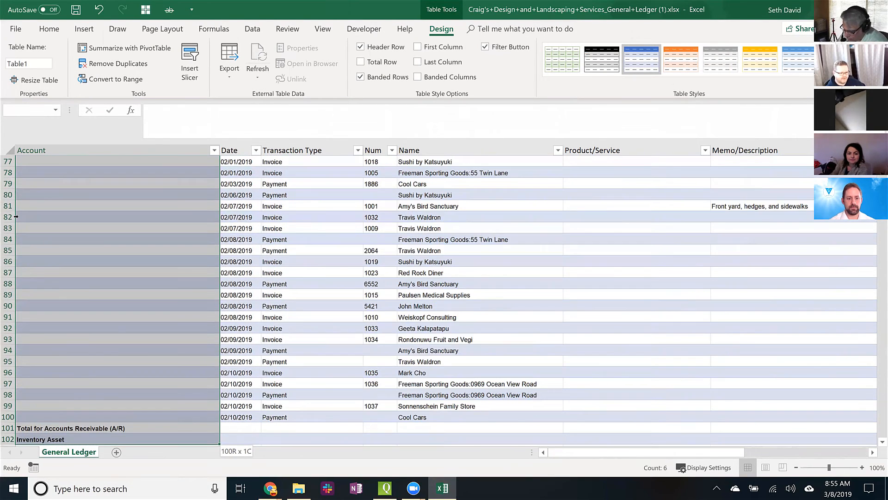
pyautogui.hotkey('ctrl', 'Home')
pyautogui.press('Down')
pyautogui.press('Down')
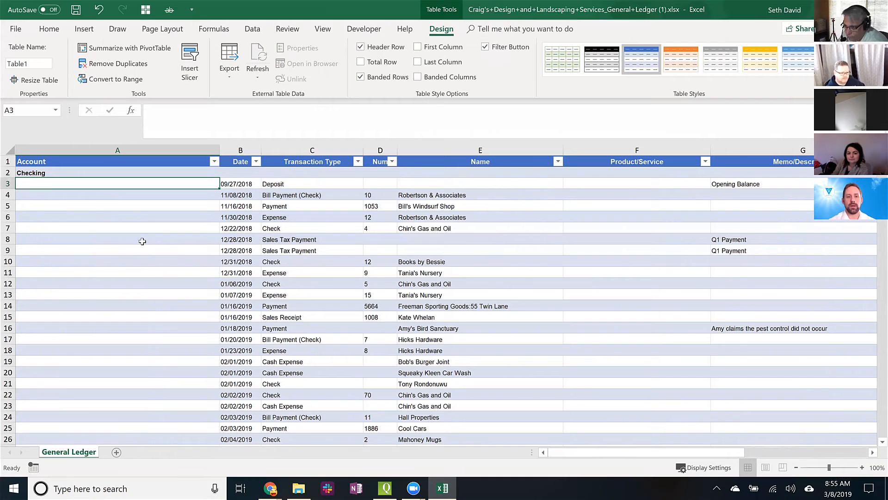
pyautogui.hotkey('ctrl', 'shift', 'Down')
pyautogui.hotkey('ctrl', 'shift', 'Down')
pyautogui.hotkey('ctrl', 'shift', 'Down')
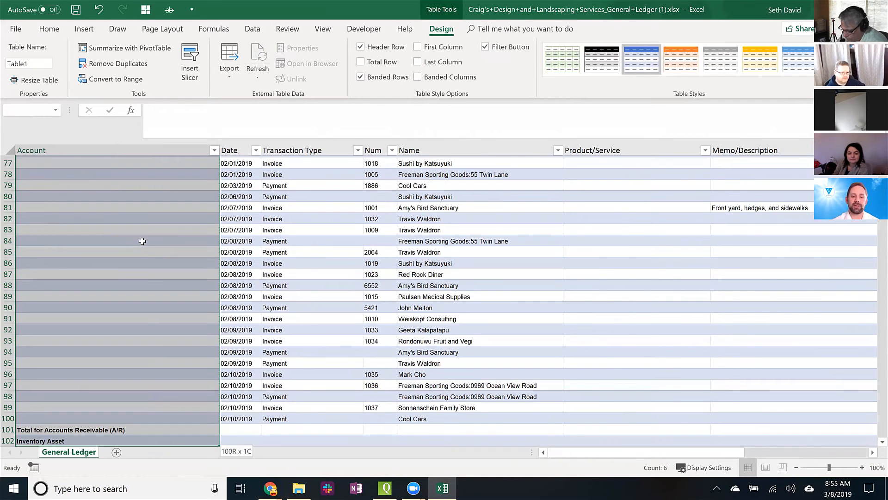
pyautogui.hotkey('ctrl', 'Home')
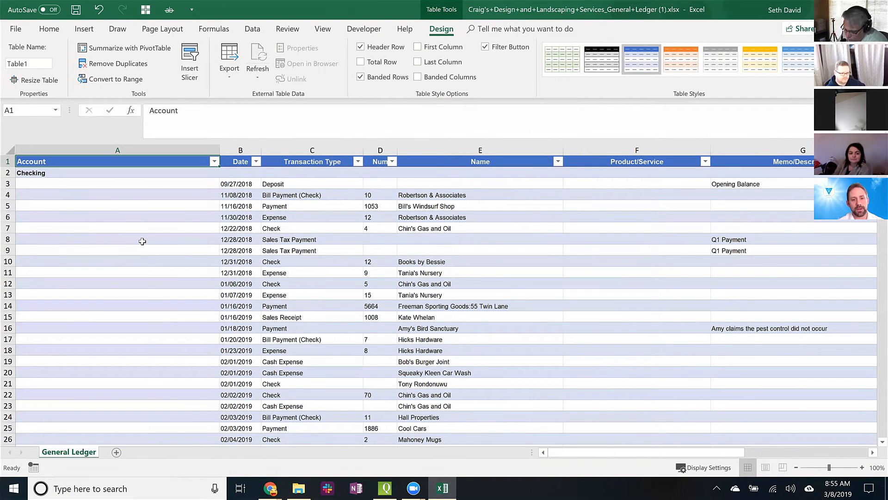
# Select only the blank cells within A3:A452 and fill them all with the relative formula =A2 to repeat the account name above
pyautogui.press('Down')
pyautogui.press('Down')
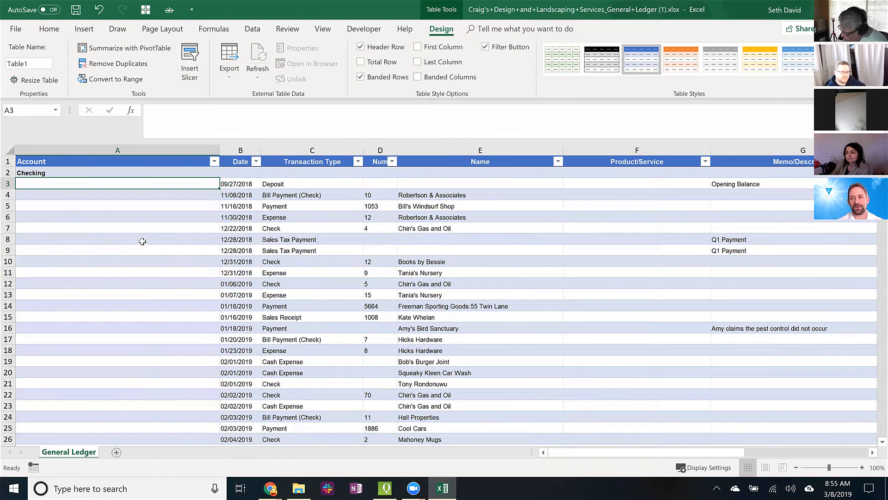
pyautogui.hotkey('shift', 'pagedown')
pyautogui.hotkey('shift', 'pagedown')
pyautogui.hotkey('shift', 'pagedown')
pyautogui.hotkey('shift', 'pagedown')
pyautogui.hotkey('shift', 'pagedown')
pyautogui.hotkey('shift', 'pagedown')
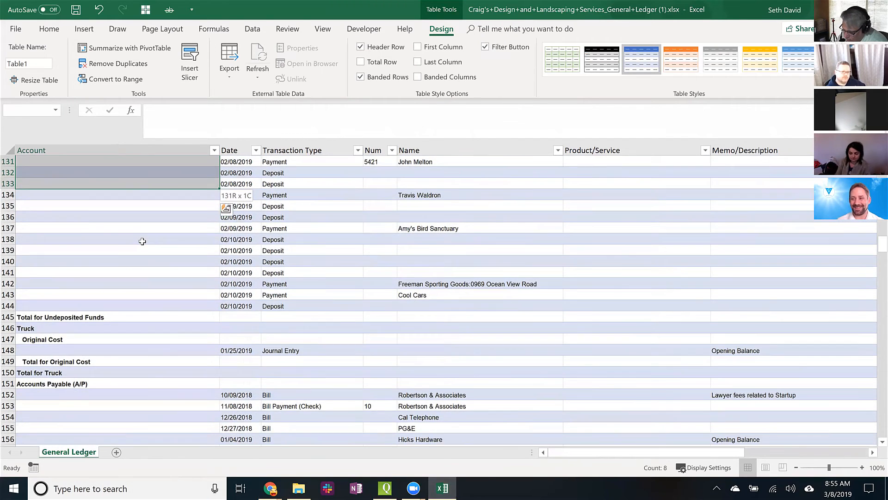
pyautogui.hotkey('shift', 'pagedown')
pyautogui.hotkey('shift', 'pagedown')
pyautogui.hotkey('shift', 'pagedown')
pyautogui.hotkey('shift', 'pagedown')
pyautogui.hotkey('shift', 'pagedown')
pyautogui.hotkey('shift', 'pagedown')
pyautogui.hotkey('shift', 'pagedown')
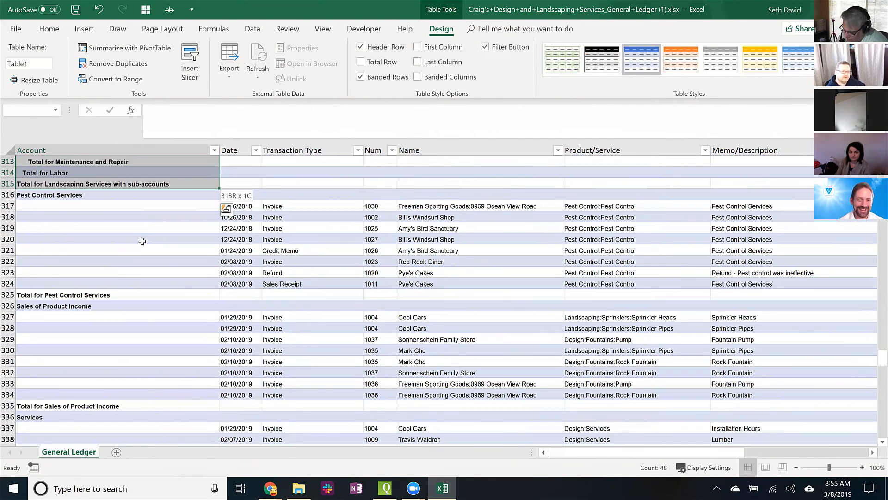
pyautogui.hotkey('shift', 'pagedown')
pyautogui.hotkey('shift', 'pagedown')
pyautogui.hotkey('shift', 'pagedown')
pyautogui.hotkey('shift', 'pagedown')
pyautogui.hotkey('shift', 'pagedown')
pyautogui.hotkey('shift', 'pagedown')
pyautogui.hotkey('shift', 'pagedown')
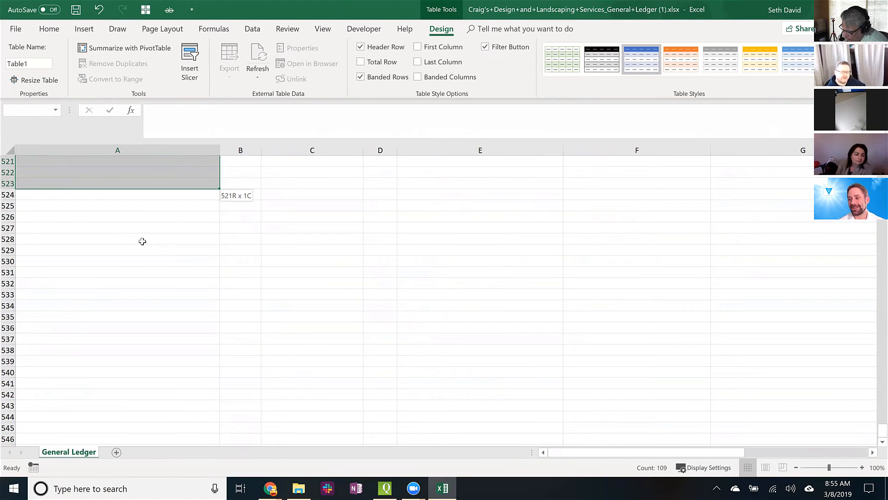
pyautogui.hotkey('shift', 'pageup')
pyautogui.hotkey('shift', 'pageup')
pyautogui.hotkey('shift', 'pageup')
pyautogui.hotkey('shift', 'pageup')
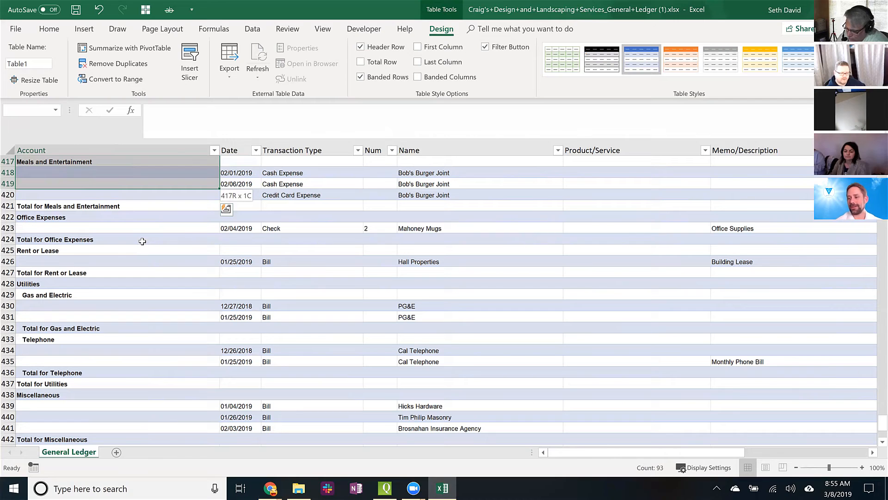
pyautogui.scroll(-3, 179, 209)
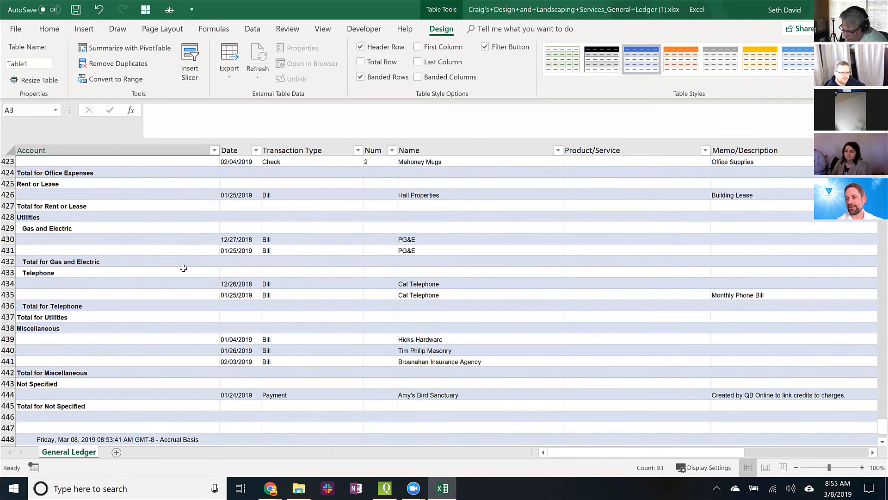
pyautogui.scroll(-1, 149, 282)
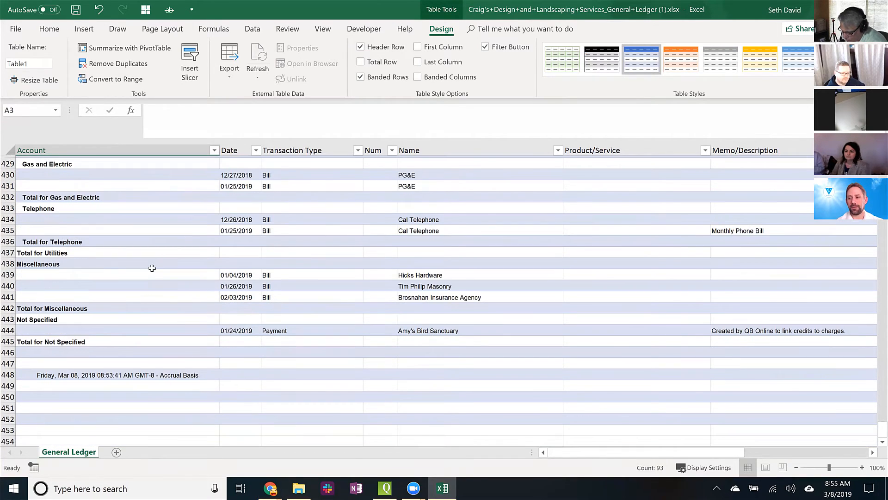
pyautogui.keyDown('shift'); pyautogui.click(121, 416); pyautogui.keyUp('shift')
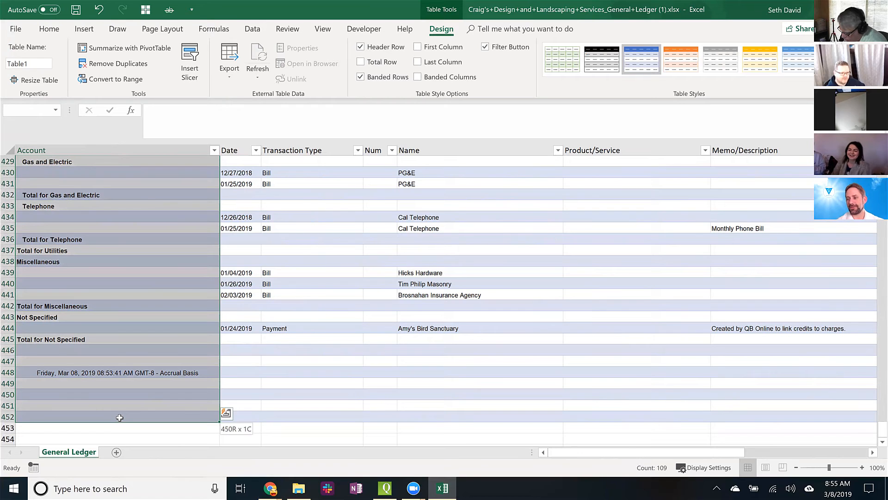
pyautogui.scroll(9, 440, 296)
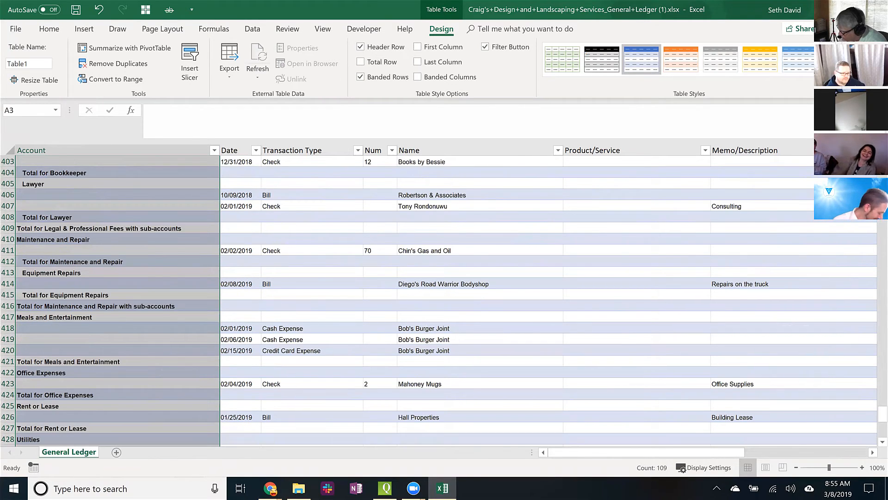
pyautogui.moveTo(883, 411); pyautogui.dragTo(882, 296)
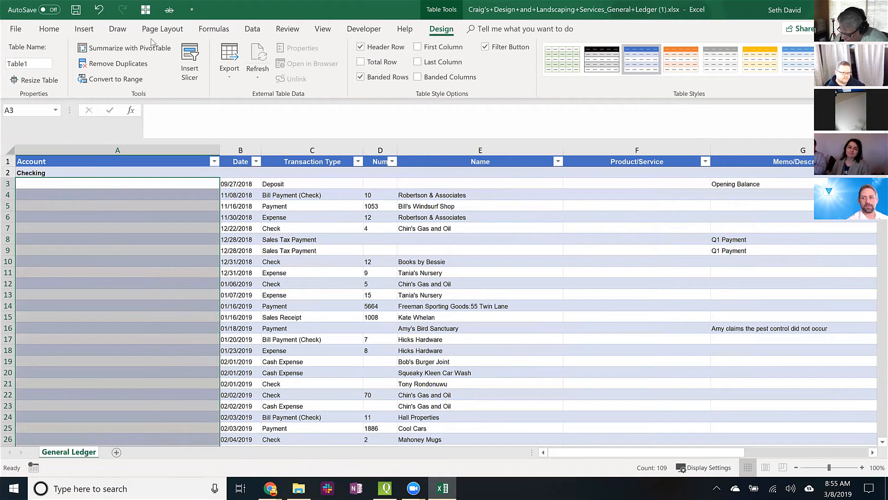
pyautogui.press('F5')
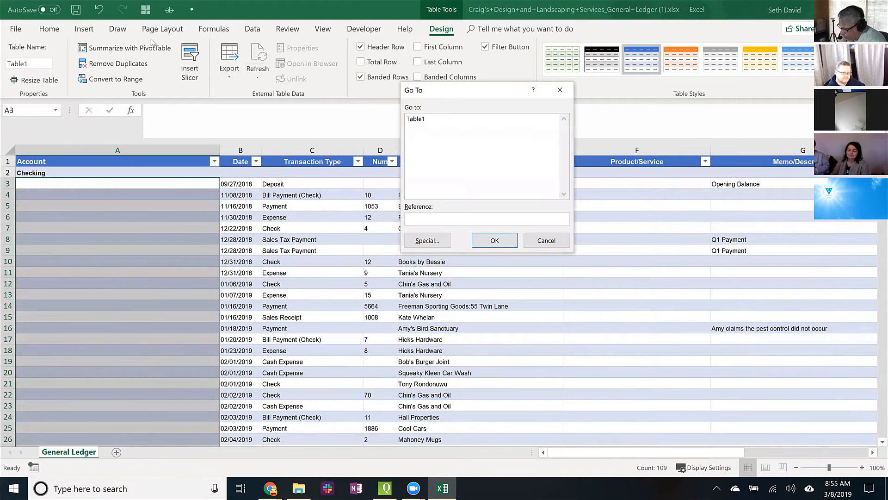
pyautogui.click(430, 241)
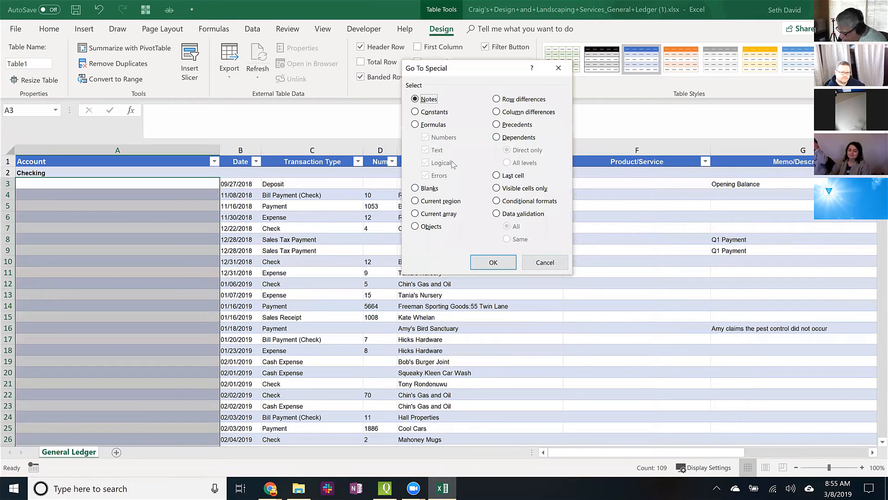
pyautogui.click(416, 188)
pyautogui.click(492, 263)
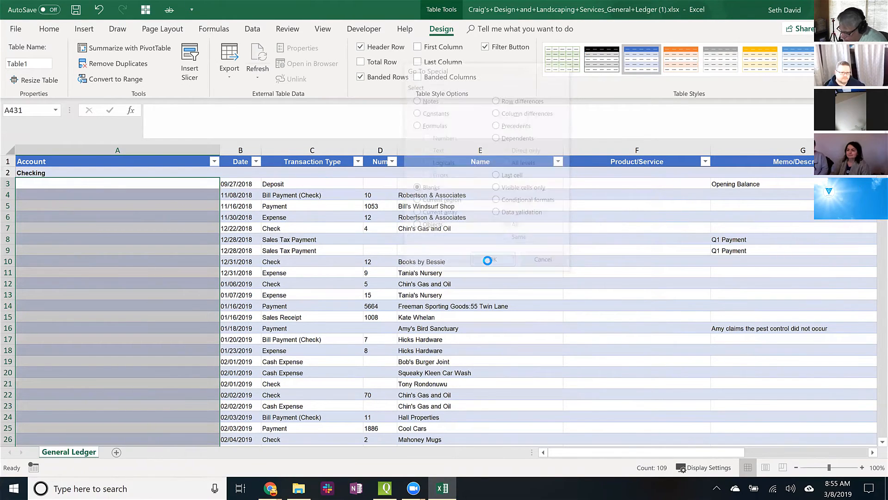
pyautogui.write('=')
pyautogui.press('Up')
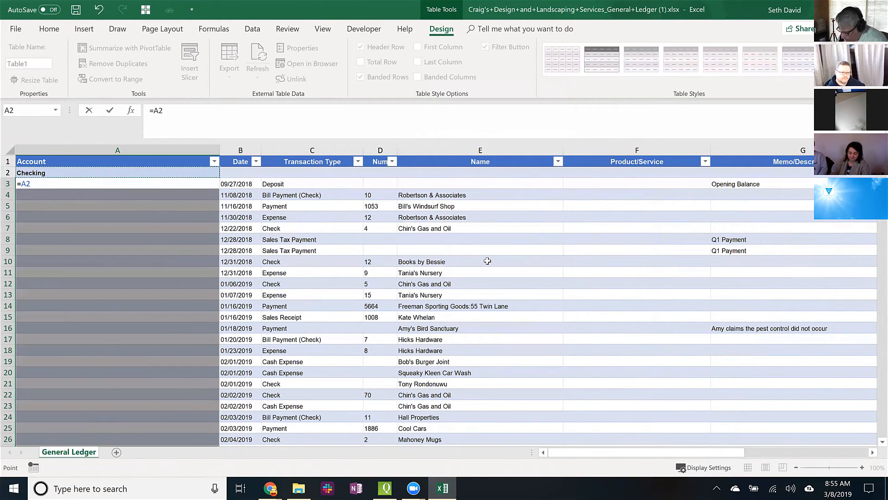
pyautogui.hotkey('ctrl', 'Return')
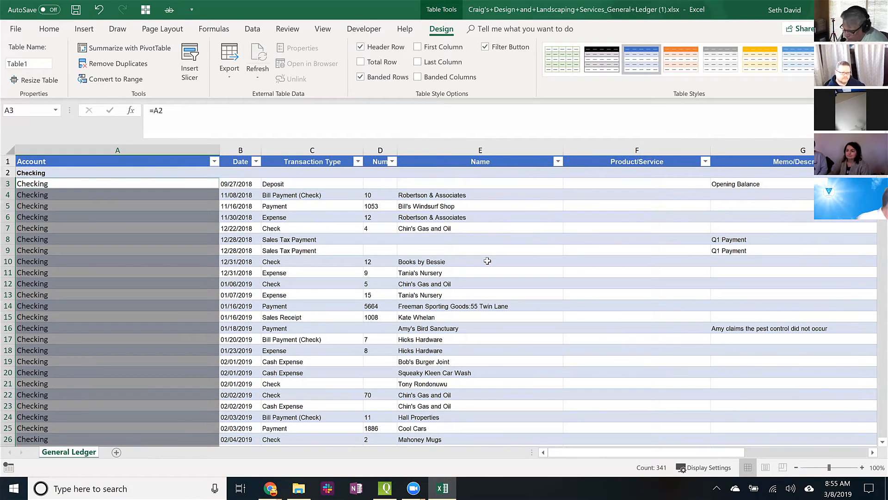
pyautogui.press('Up')
pyautogui.press('Right')
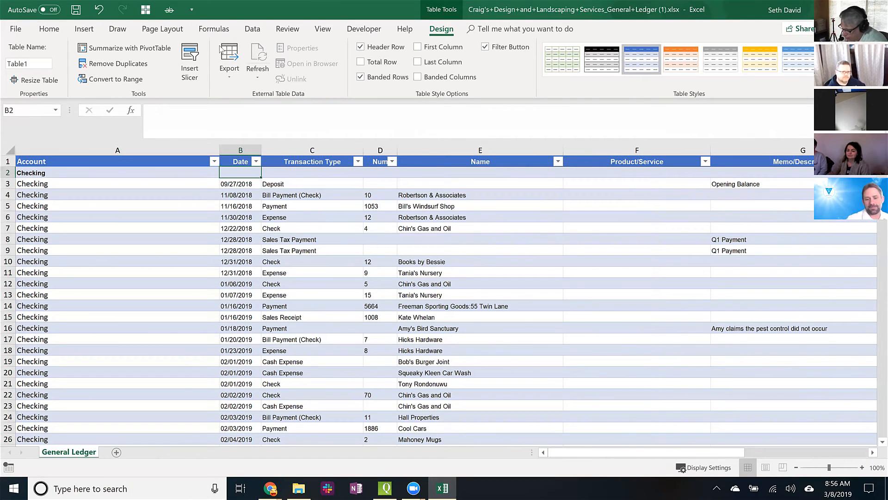
# Try to copy the entire column A and paste it over itself as values
pyautogui.click(85, 149)
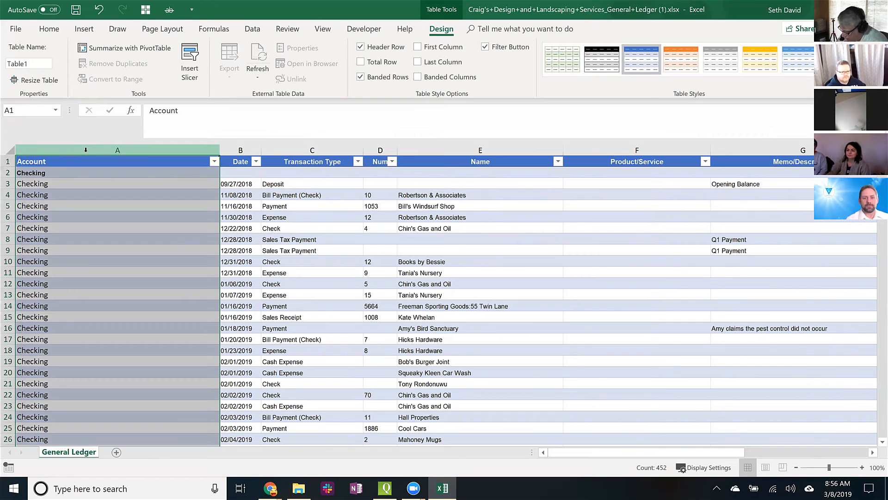
pyautogui.hotkey('ctrl', 'c')
pyautogui.hotkey('alt', 'e')
pyautogui.press('s')
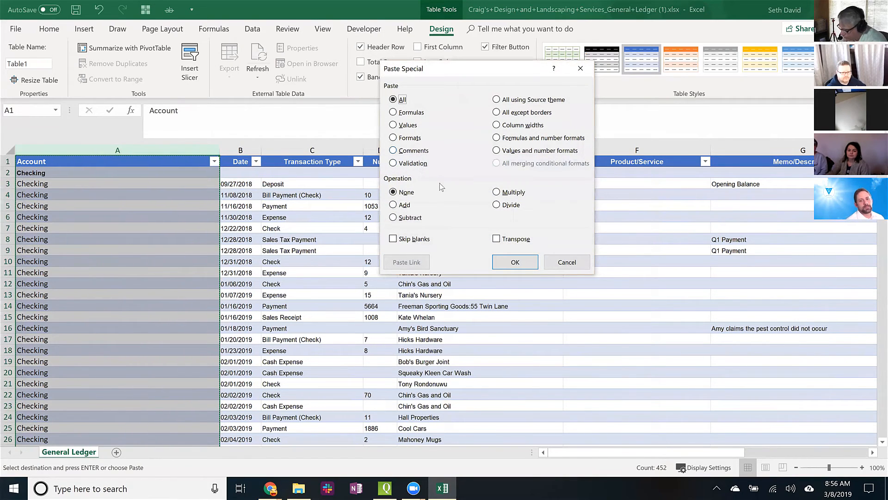
pyautogui.hotkey('alt', 'v')
pyautogui.click(515, 262)
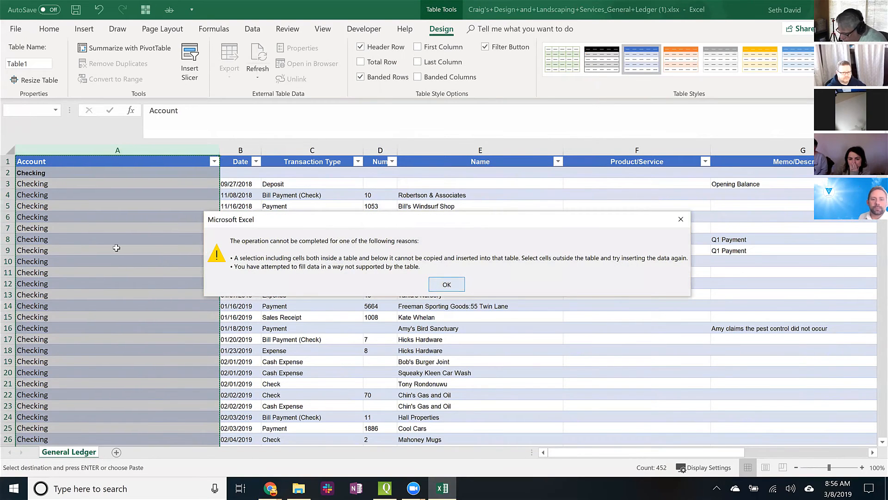
pyautogui.press('Return')
# Paste the copied account names over the Account column's data cells, A2:A452, as values only
pyautogui.click(52, 241)
pyautogui.hotkey('ctrl', 'space')
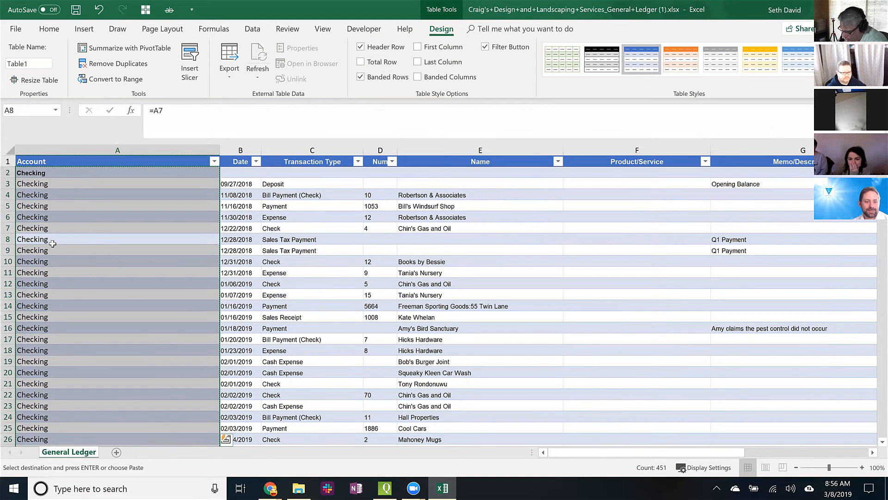
pyautogui.rightClick(52, 243)
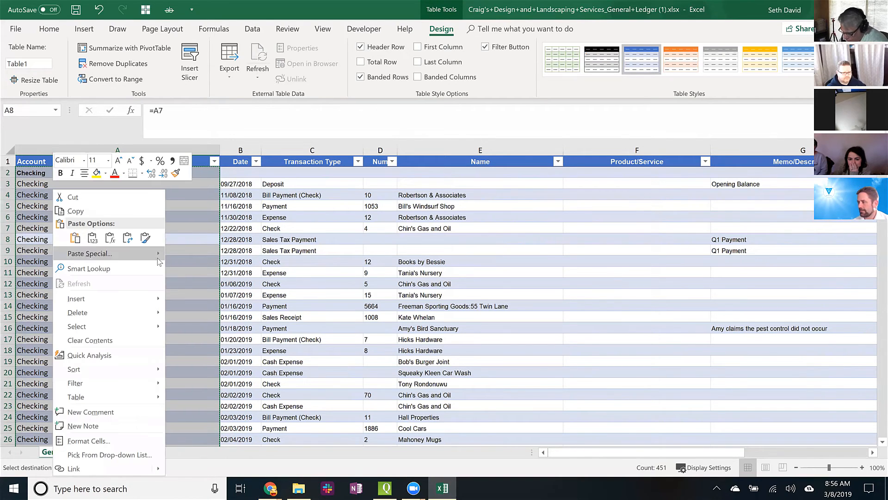
pyautogui.click(94, 243)
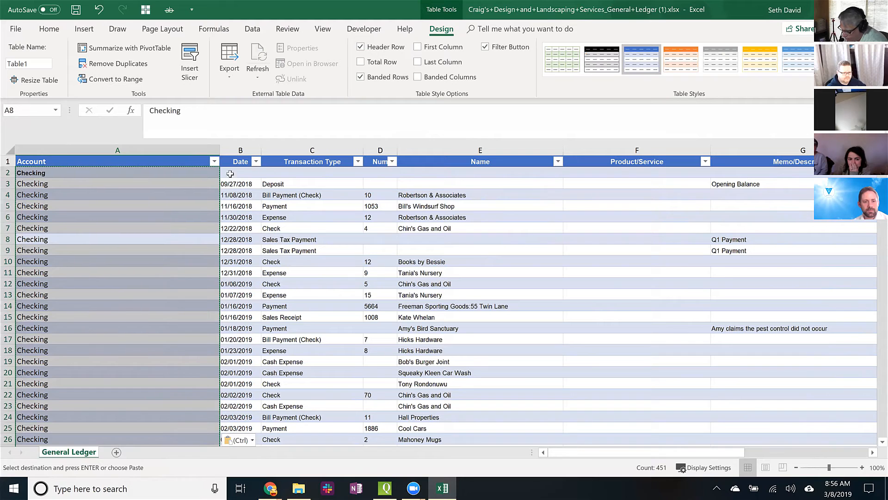
# Sort the ledger table by the Date column from oldest to newest
pyautogui.click(251, 173)
pyautogui.click(251, 30)
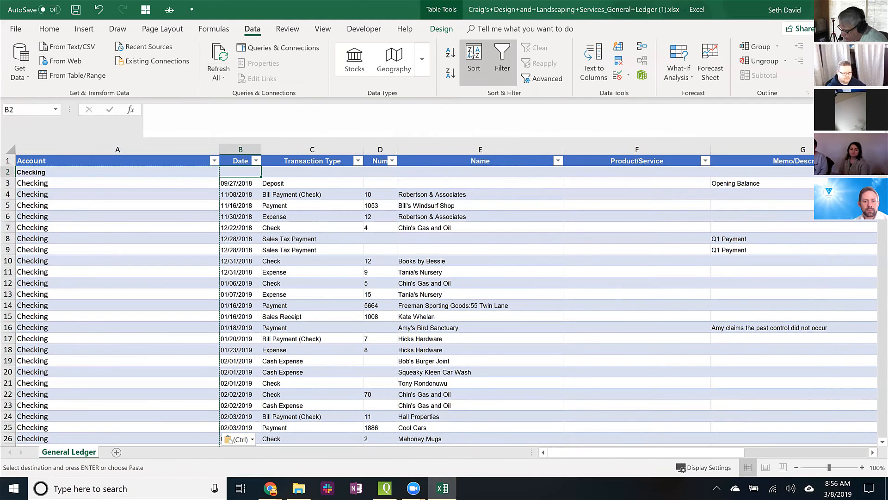
pyautogui.click(450, 58)
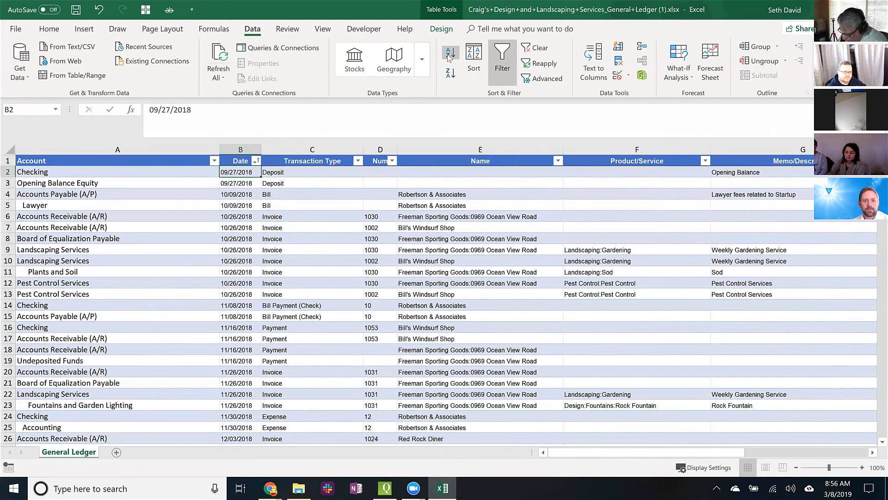
# Delete all undated heading, total and footer rows below the last dated transaction, from row 337 through row 452
pyautogui.hotkey('ctrl', 'Down')
pyautogui.press('Down')
pyautogui.press('Left')
pyautogui.hotkey('ctrl', 'shift', 'Down')
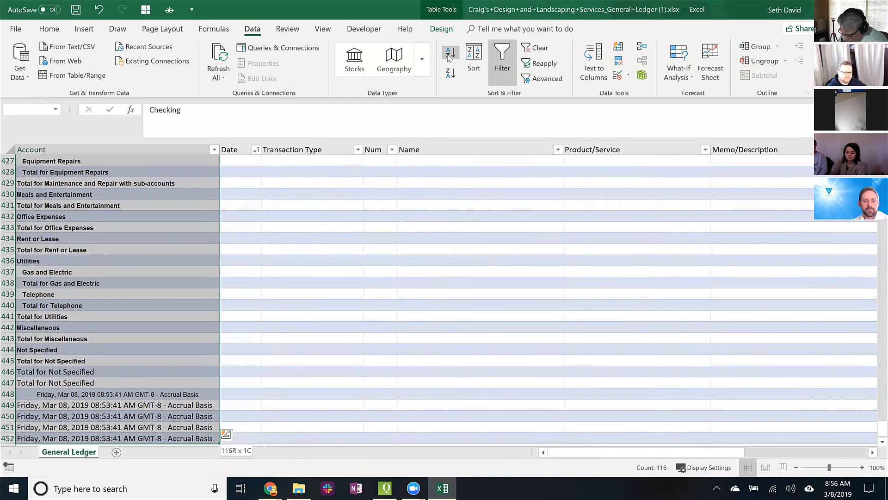
pyautogui.hotkey('ctrl', 'shift', 'Down')
pyautogui.hotkey('ctrl', 'shift', 'Up')
pyautogui.hotkey('ctrl', 'shift', 'Right')
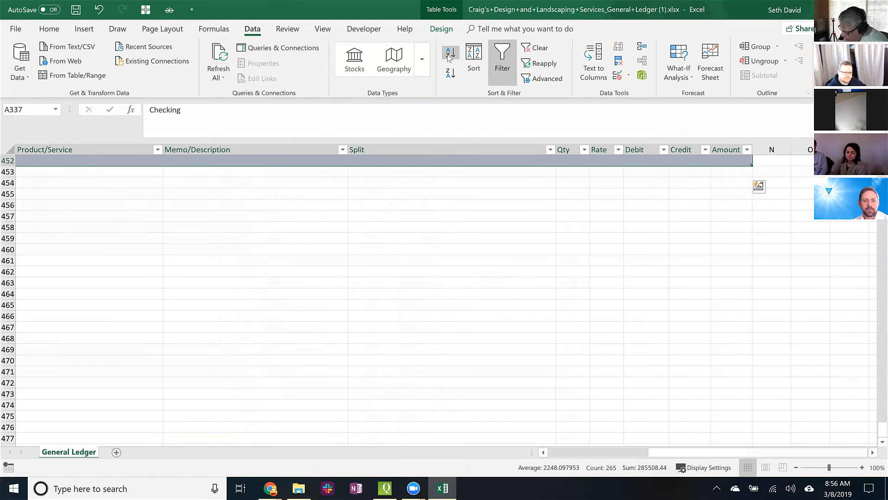
pyautogui.hotkey('ctrl', '-')
# Sort the ledger table by the Account column from A to Z
pyautogui.hotkey('ctrl', 'Up')
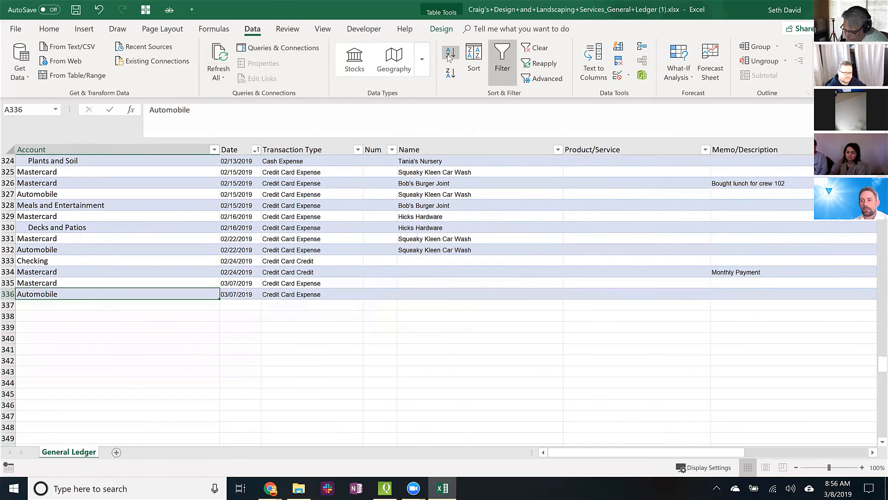
pyautogui.hotkey('ctrl', 'Up')
pyautogui.press('Down')
pyautogui.click(448, 53)
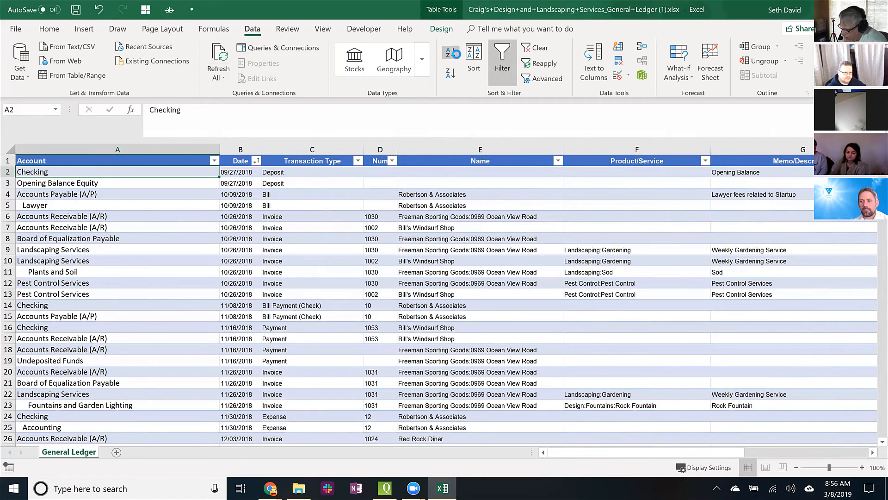
# Strip the leading spaces from the deeply indented accounts in A2:A36 with fixed-width Text to Columns, breaking before the names and skipping the first column
pyautogui.scroll(-6, 88, 361)
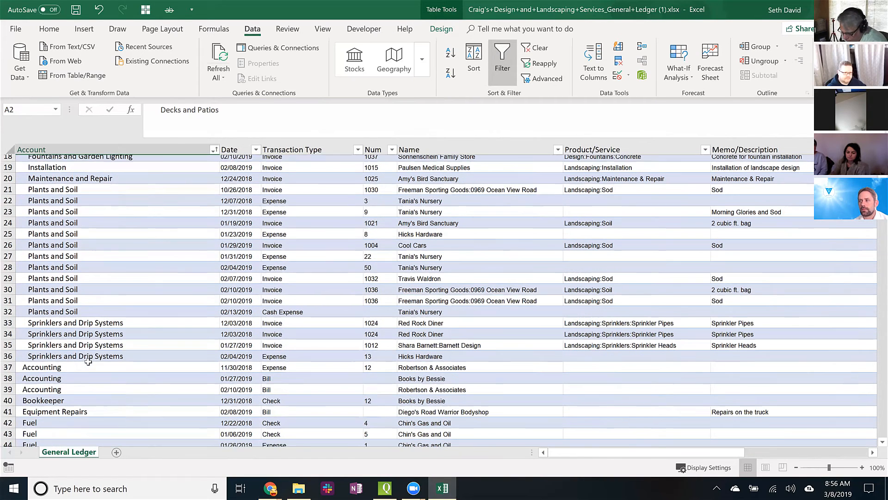
pyautogui.keyDown('shift'); pyautogui.click(62, 350); pyautogui.keyUp('shift')
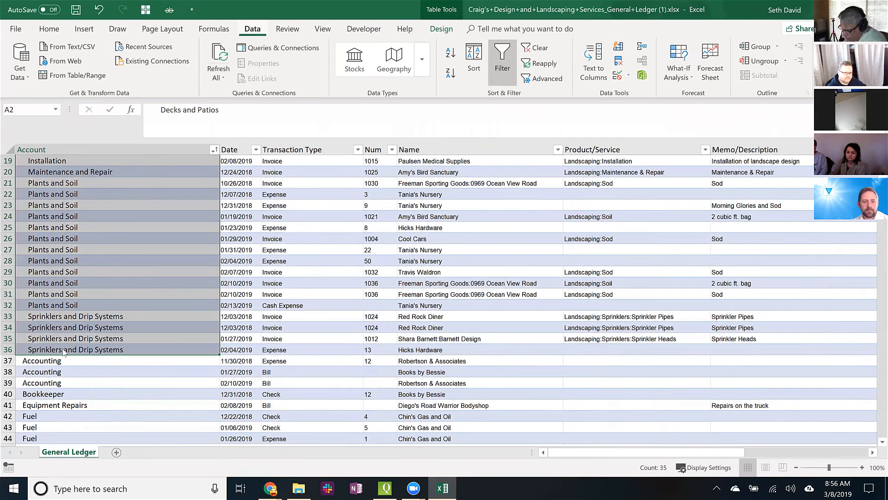
pyautogui.hotkey('alt', 'a')
pyautogui.press('e')
pyautogui.click(379, 126)
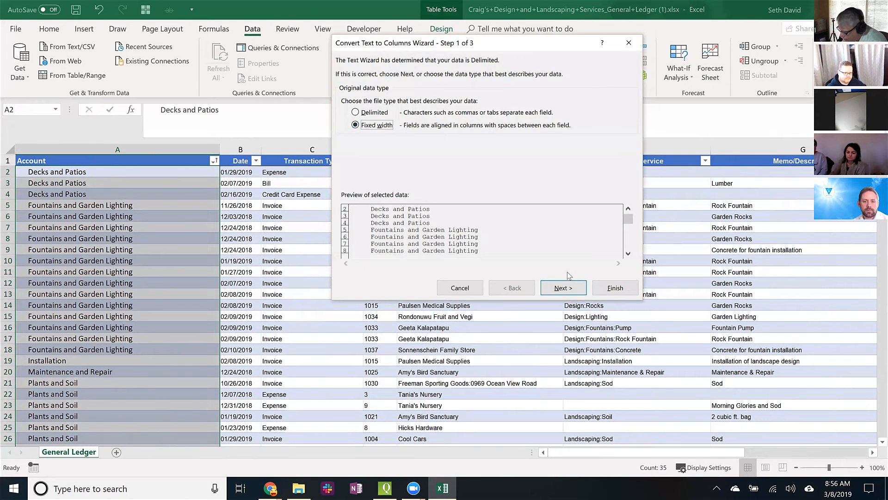
pyautogui.click(578, 289)
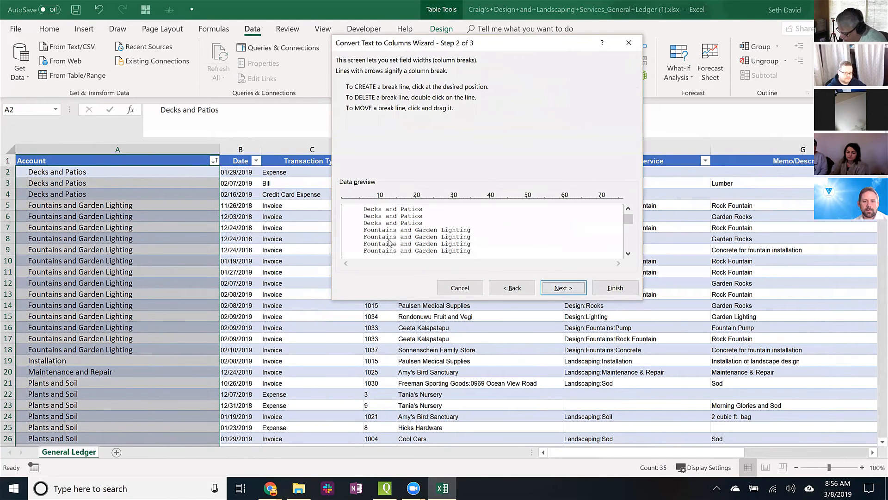
pyautogui.click(364, 234)
pyautogui.click(562, 288)
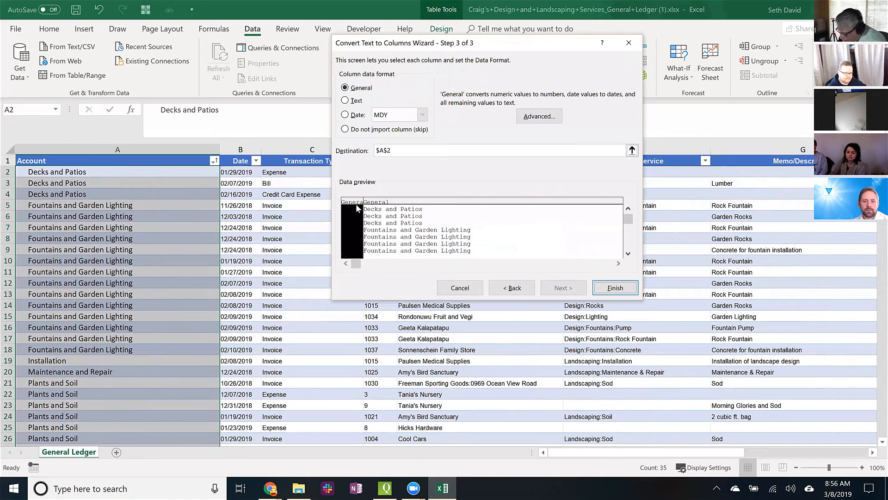
pyautogui.click(361, 129)
pyautogui.click(616, 287)
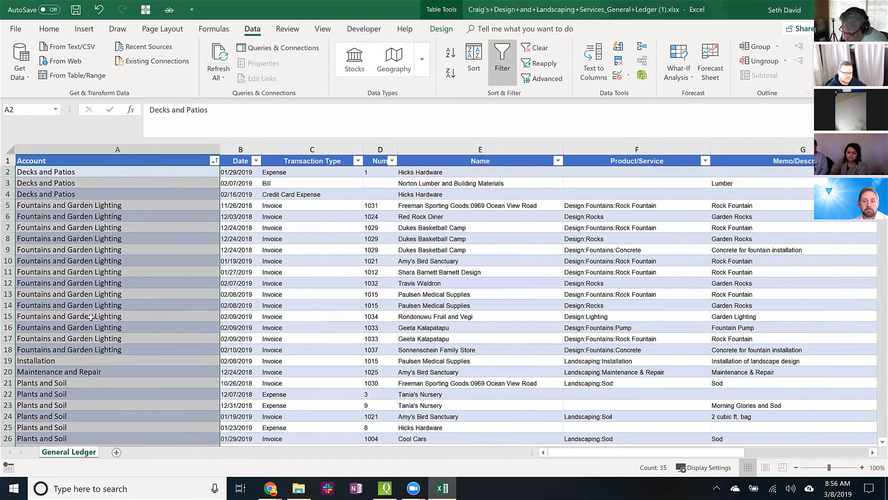
# Strip the leading spaces from the accounts in A37:A54 with fixed-width Text to Columns, breaking before the names and skipping the first column
pyautogui.hotkey('ctrl', '.')
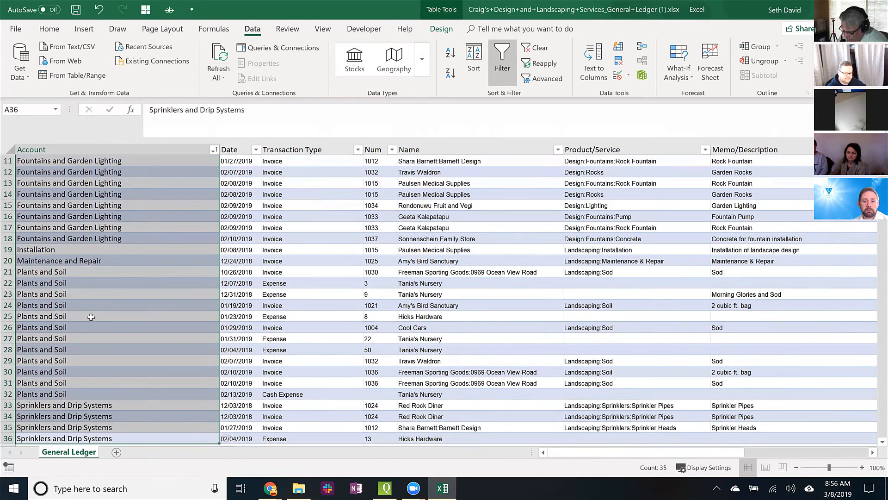
pyautogui.press('Down')
pyautogui.hotkey('shift', 'Down')
pyautogui.hotkey('shift', 'Down')
pyautogui.hotkey('shift', 'Down')
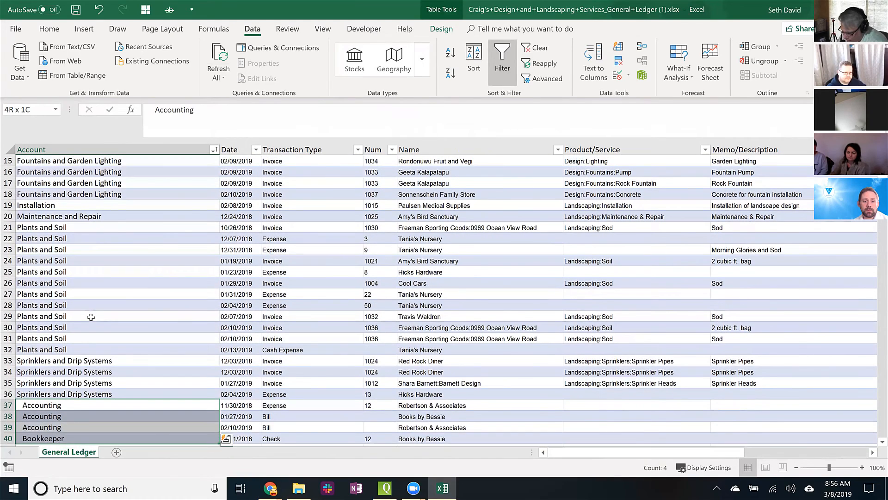
pyautogui.hotkey('shift', 'Down')
pyautogui.hotkey('shift', 'Down')
pyautogui.hotkey('shift', 'Down')
pyautogui.hotkey('shift', 'Down')
pyautogui.hotkey('shift', 'Down')
pyautogui.hotkey('shift', 'Down')
pyautogui.hotkey('shift', 'Down')
pyautogui.hotkey('shift', 'Down')
pyautogui.hotkey('shift', 'Down')
pyautogui.hotkey('shift', 'Down')
pyautogui.hotkey('shift', 'Down')
pyautogui.hotkey('shift', 'Down')
pyautogui.hotkey('shift', 'Down')
pyautogui.hotkey('shift', 'Down')
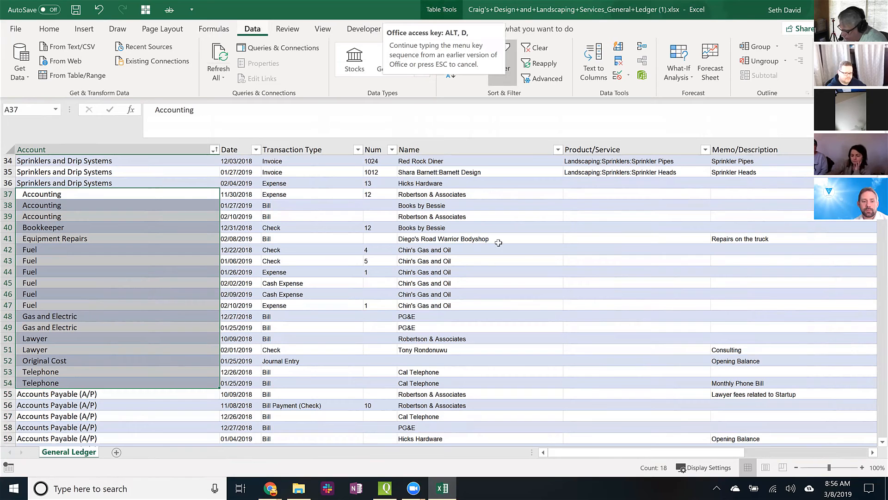
pyautogui.press('e')
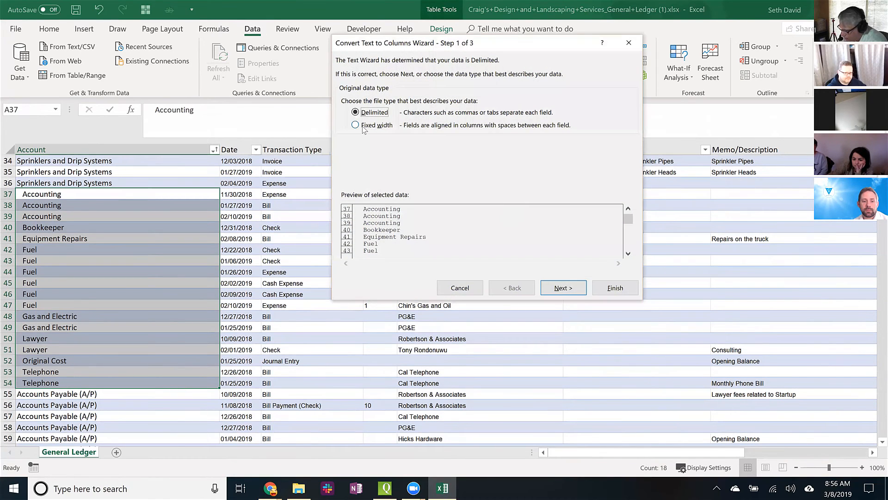
pyautogui.click(363, 126)
pyautogui.click(563, 287)
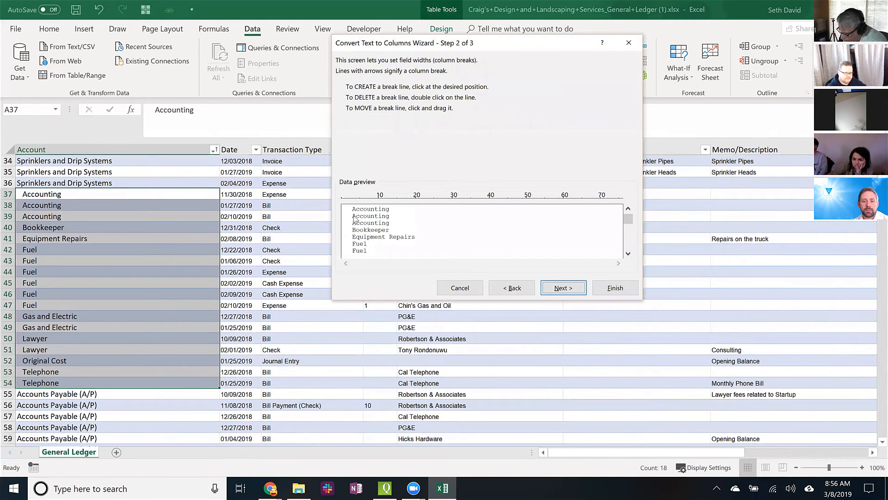
pyautogui.click(569, 285)
pyautogui.click(354, 131)
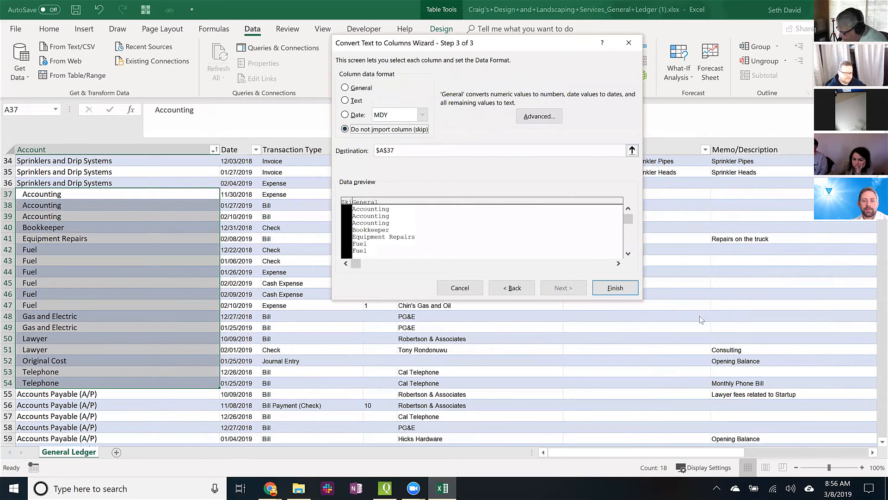
pyautogui.click(616, 287)
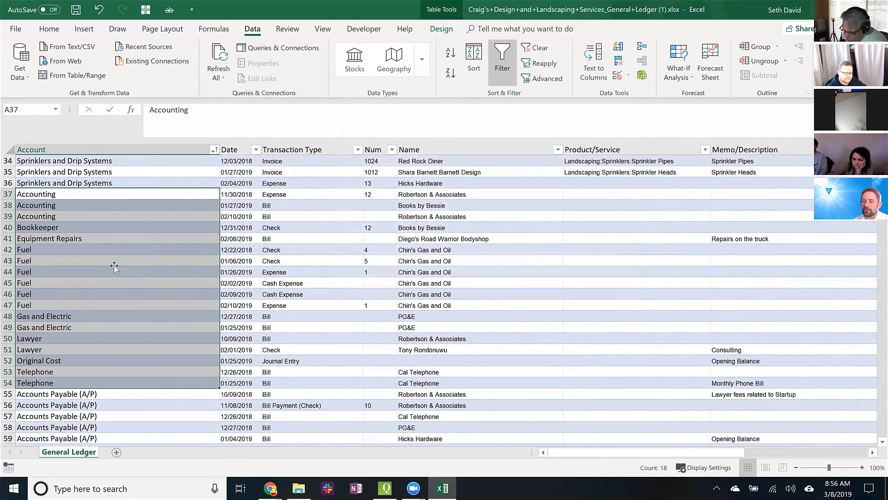
# Re-sort the cleaned ledger table by Date from oldest to newest
pyautogui.click(115, 260)
pyautogui.hotkey('ctrl', 'Home')
pyautogui.press('Down')
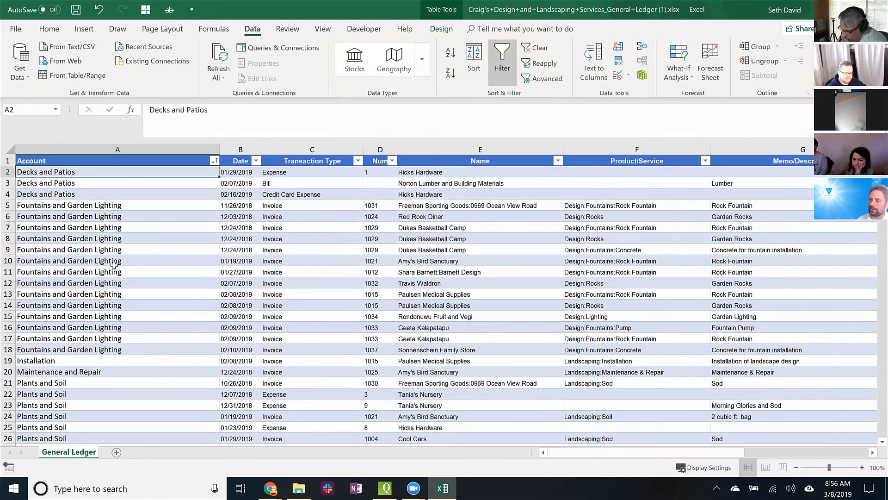
pyautogui.press('Right')
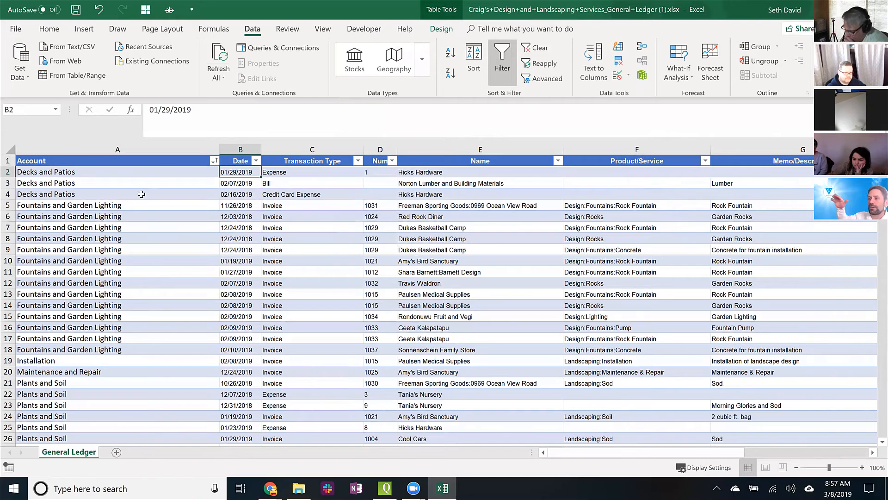
pyautogui.click(451, 52)
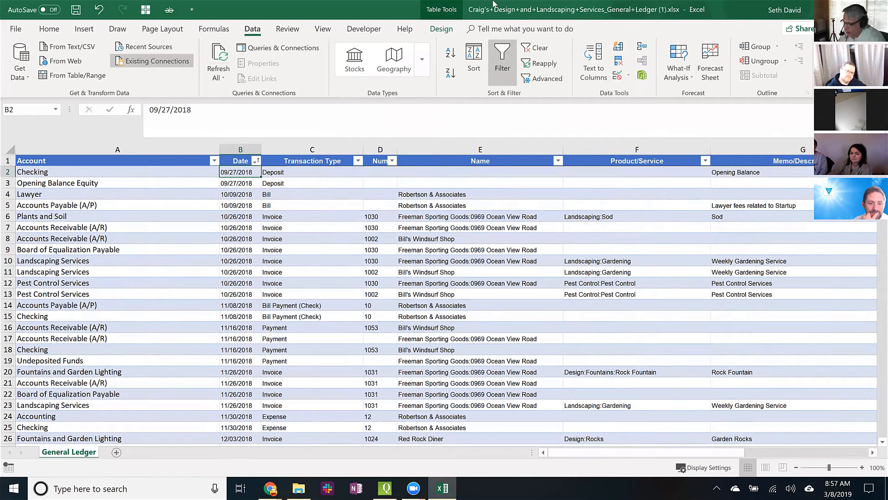
pyautogui.click(458, 29)
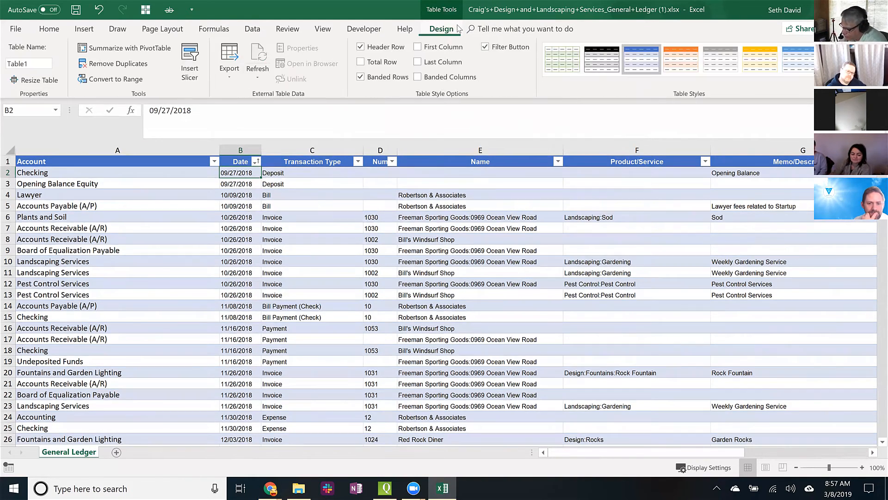
pyautogui.click(116, 48)
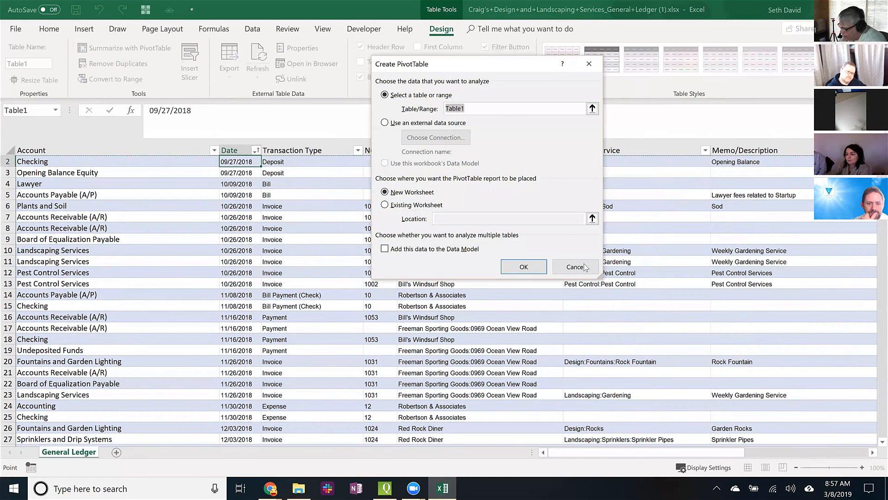
pyautogui.click(574, 267)
# Add a Total Row to the table below the last transaction in row 336
pyautogui.click(55, 230)
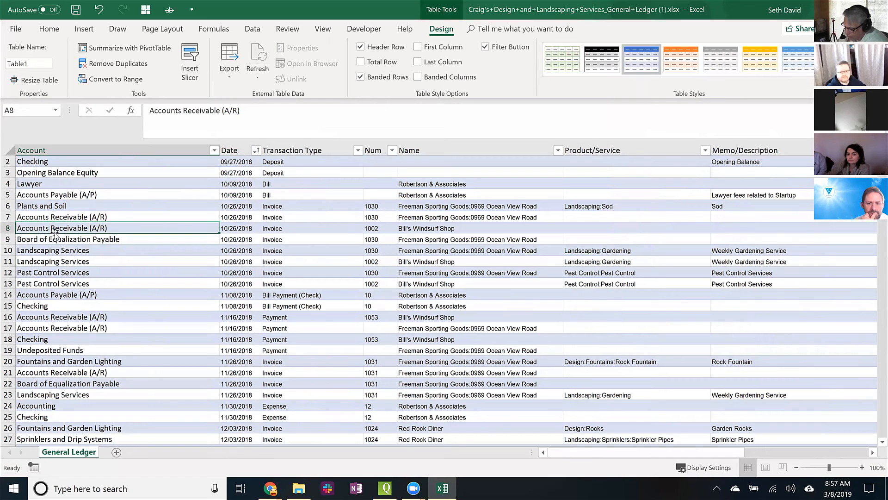
pyautogui.hotkey('ctrl', 'Down')
pyautogui.press('Down')
pyautogui.press('Up')
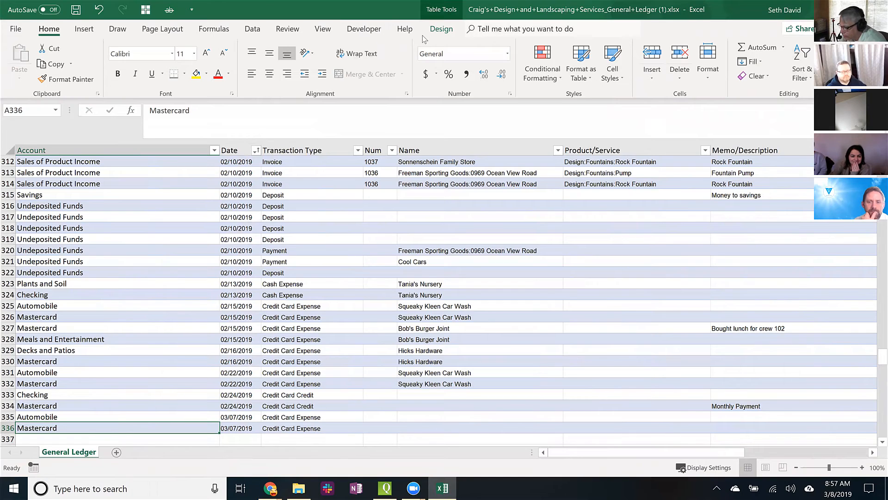
pyautogui.click(441, 29)
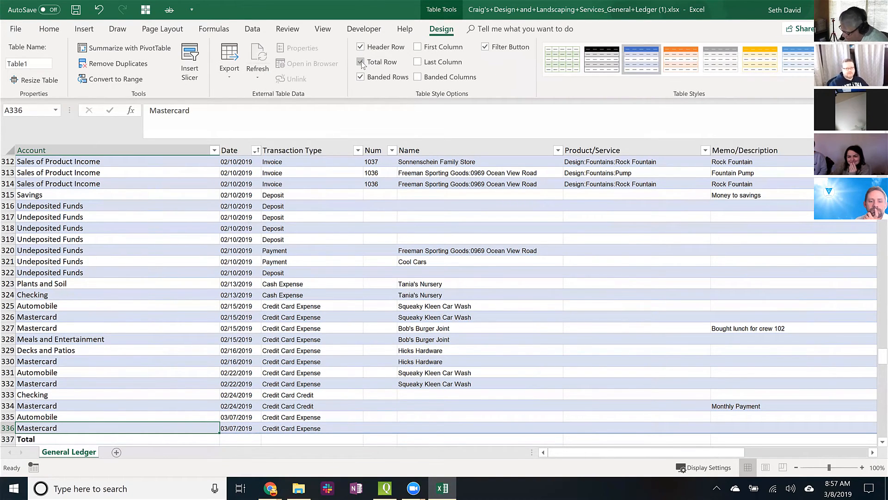
# Auto-fit the width of the Amount column, M, to its total in row 337
pyautogui.press('Down')
pyautogui.hotkey('ctrl', 'Right')
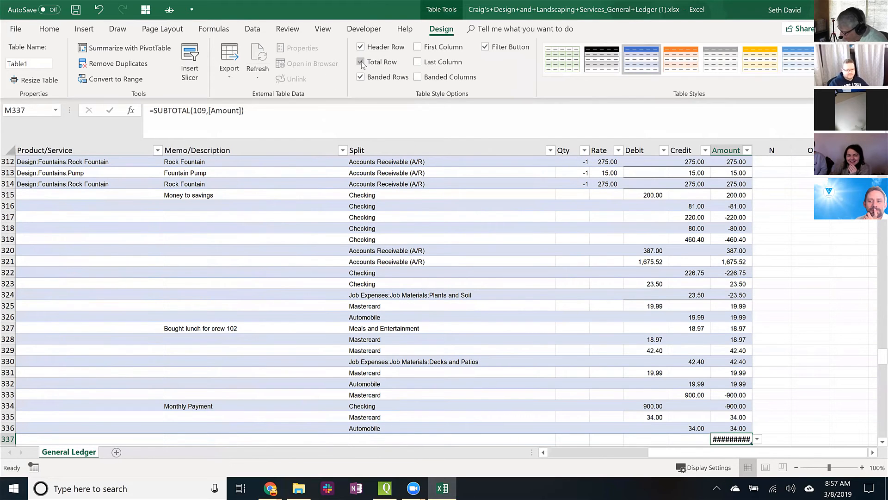
pyautogui.press('Down')
pyautogui.press('Down')
pyautogui.press('Down')
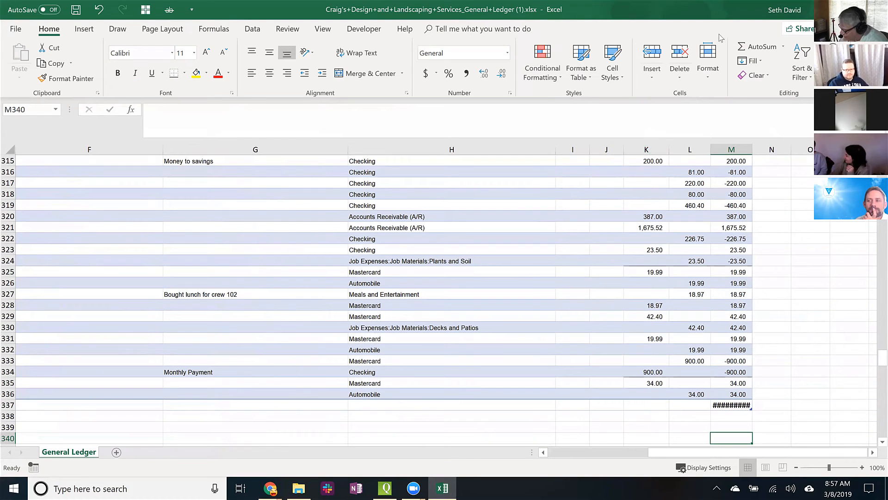
pyautogui.doubleClick(753, 149)
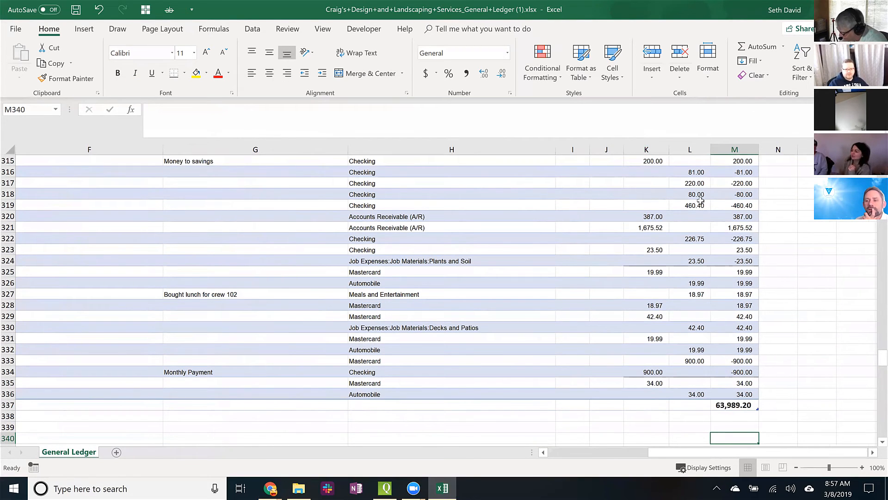
# Add Sum totals for the Debit and Credit columns in the table's total row, K337 and L337
pyautogui.click(650, 405)
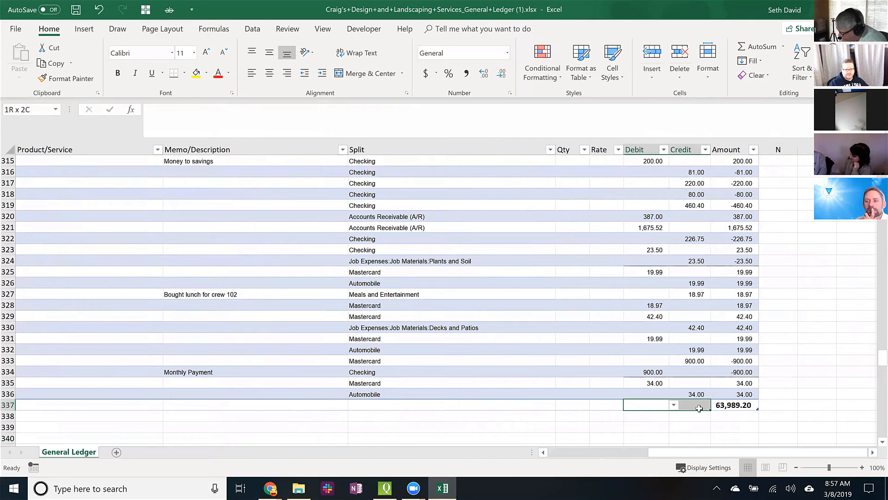
pyautogui.click(674, 406)
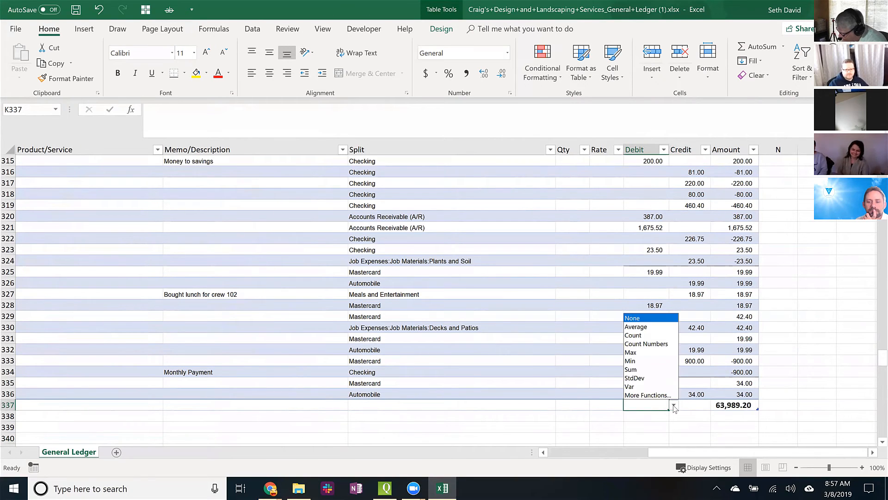
pyautogui.click(641, 369)
pyautogui.click(700, 406)
pyautogui.click(715, 405)
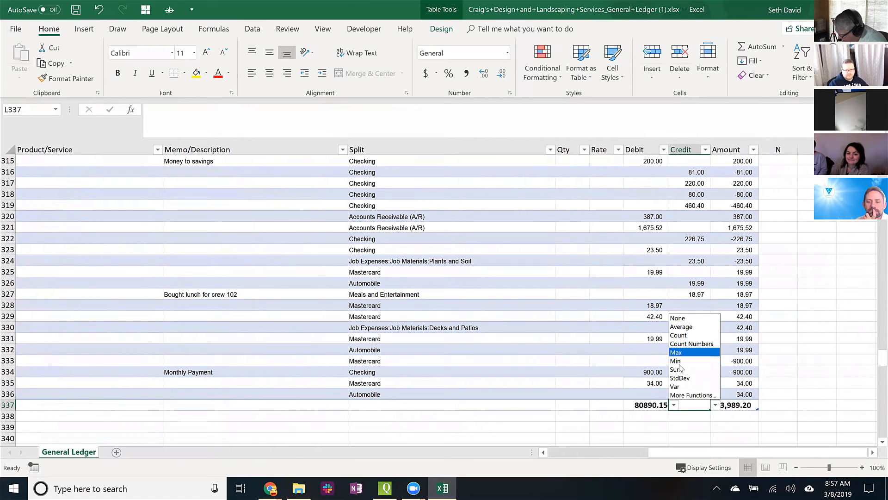
pyautogui.click(678, 370)
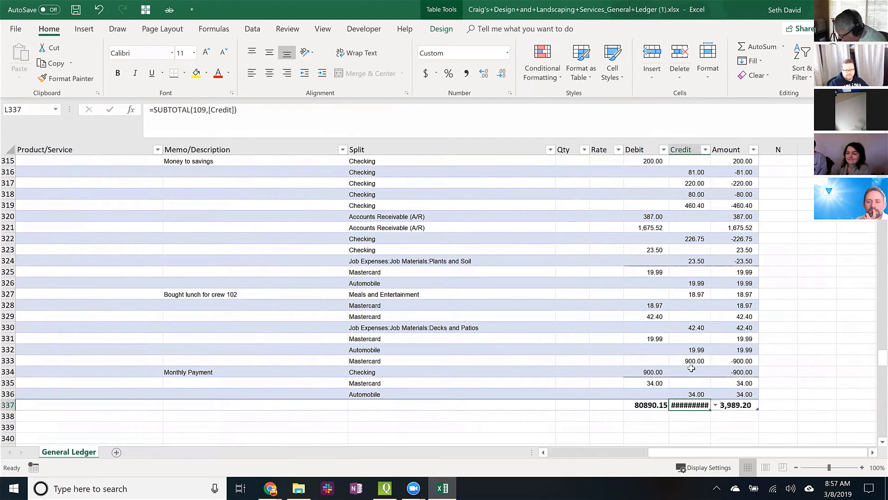
# Auto-fit the Credit column, L, and apply Comma Style to the totals in K337:M337
pyautogui.doubleClick(711, 149)
pyautogui.moveTo(817, 260); pyautogui.dragTo(784, 249)
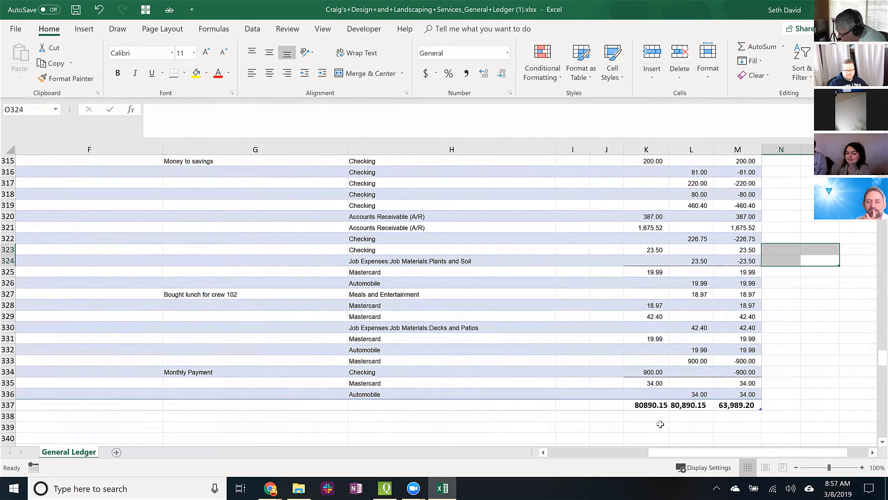
pyautogui.click(753, 419)
pyautogui.click(745, 362)
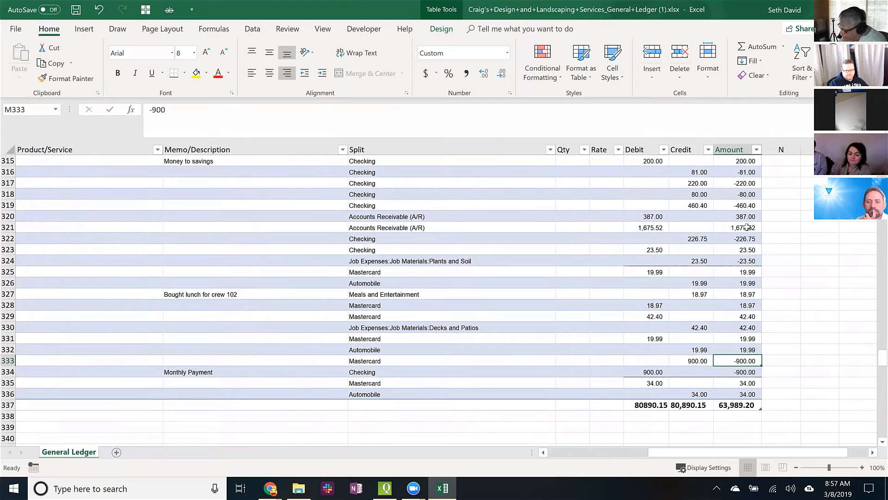
pyautogui.moveTo(649, 405); pyautogui.dragTo(740, 405)
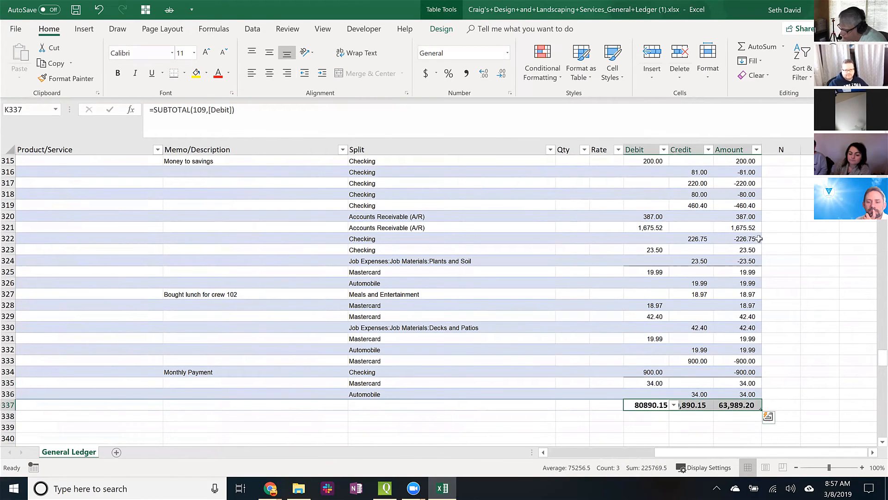
pyautogui.click(467, 73)
pyautogui.click(577, 249)
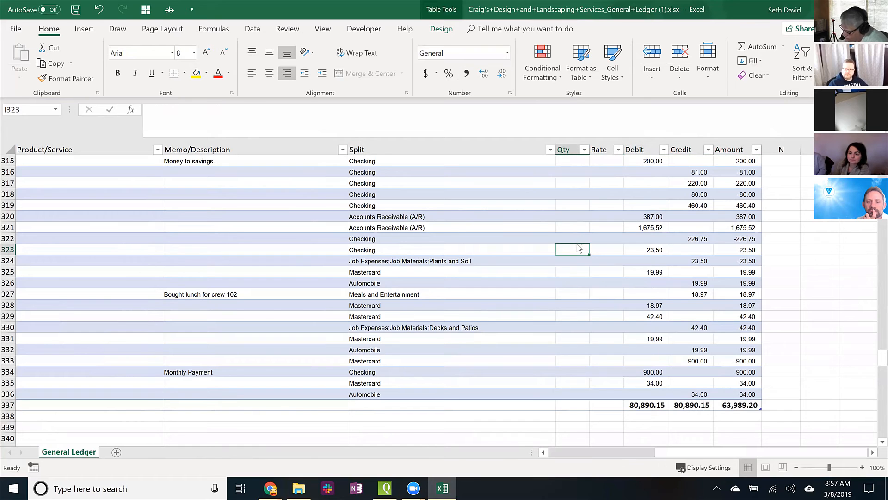
# Summarize Table1 with a PivotTable placed on a new worksheet
pyautogui.hotkey('ctrl', 'Home')
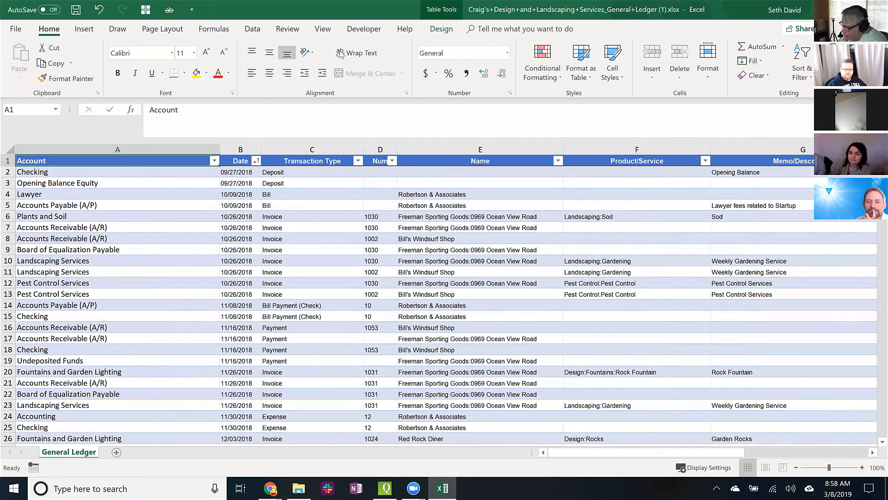
pyautogui.click(442, 29)
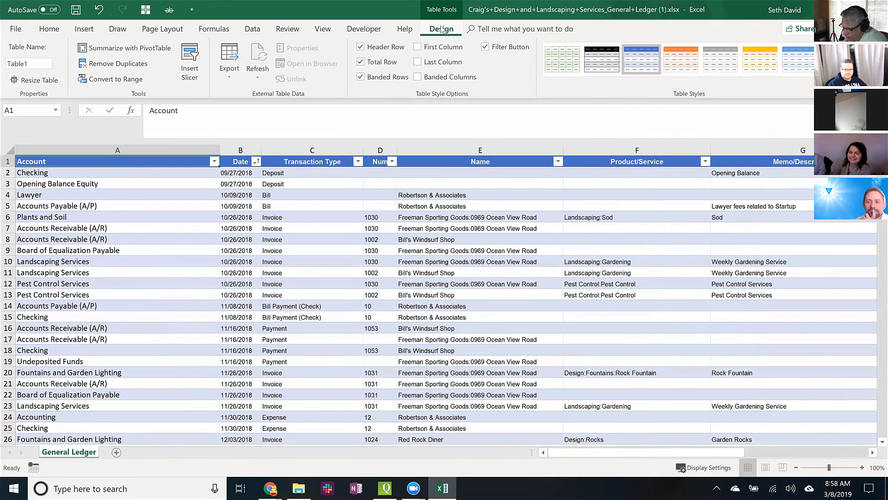
pyautogui.click(116, 49)
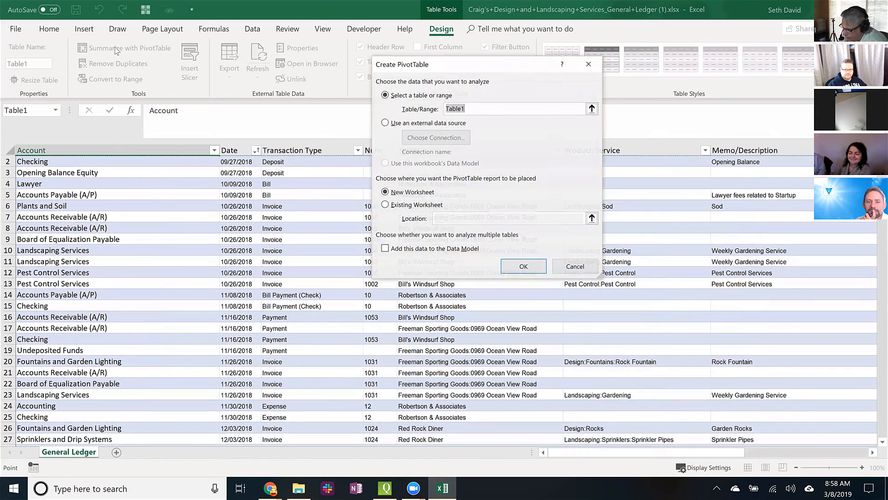
pyautogui.click(524, 267)
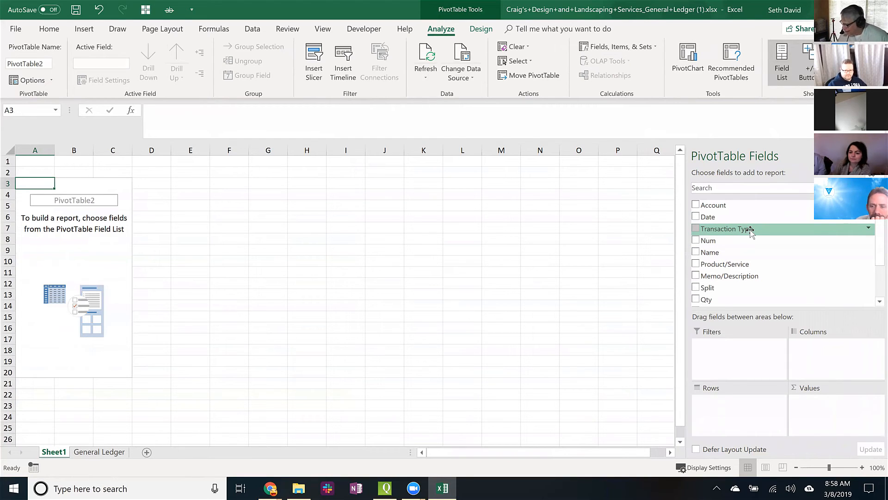
# Add Product/Service and then Name as PivotTable rows, with Amount summed as the values
pyautogui.moveTo(722, 268); pyautogui.dragTo(733, 403)
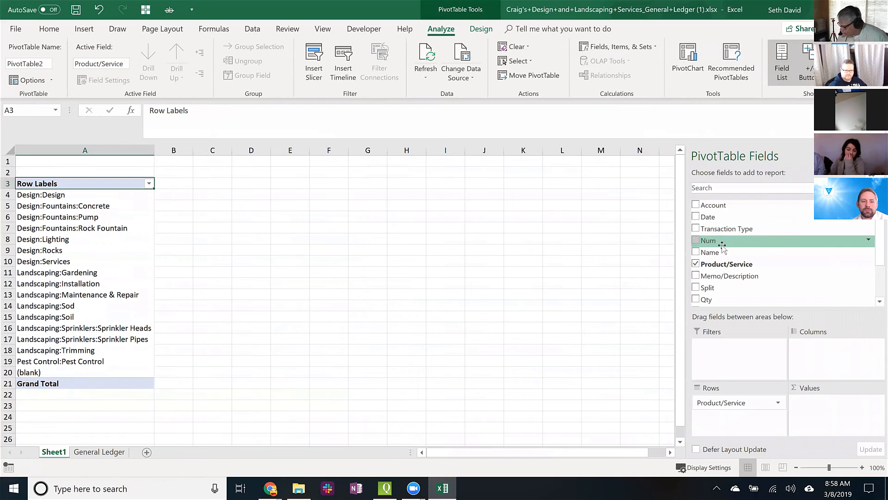
pyautogui.moveTo(728, 252); pyautogui.dragTo(736, 417)
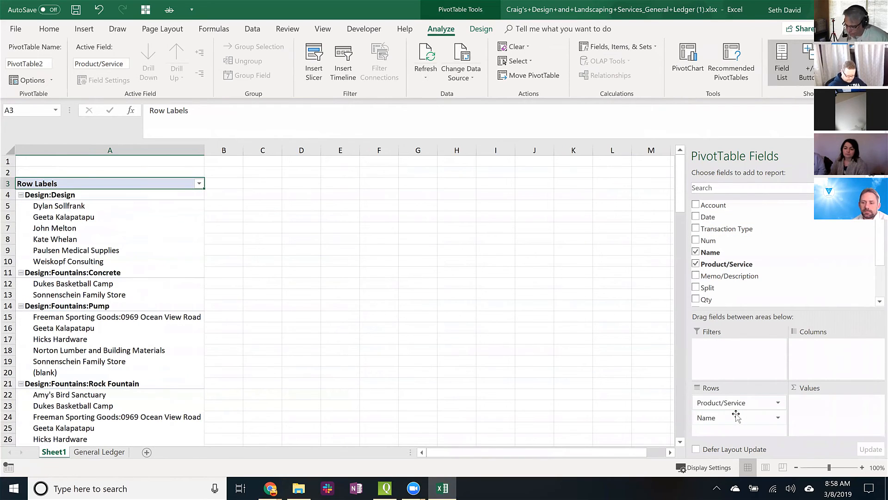
pyautogui.scroll(-2, 759, 301)
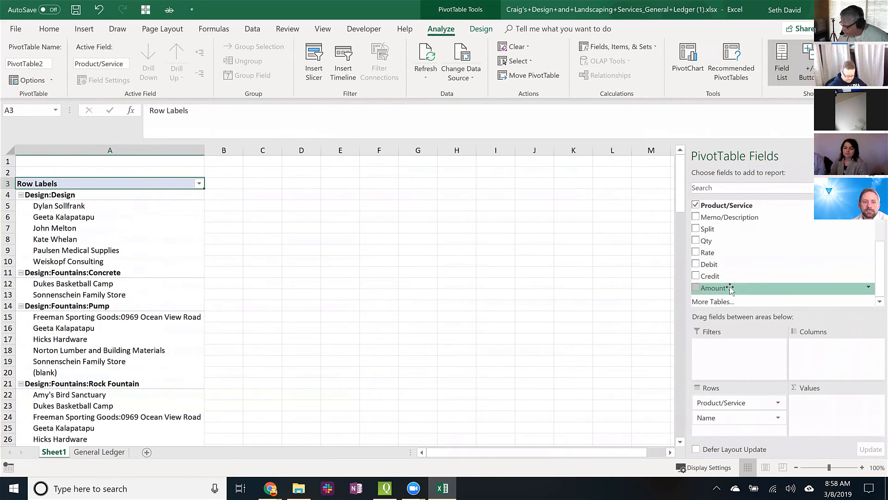
pyautogui.moveTo(772, 288); pyautogui.dragTo(835, 412)
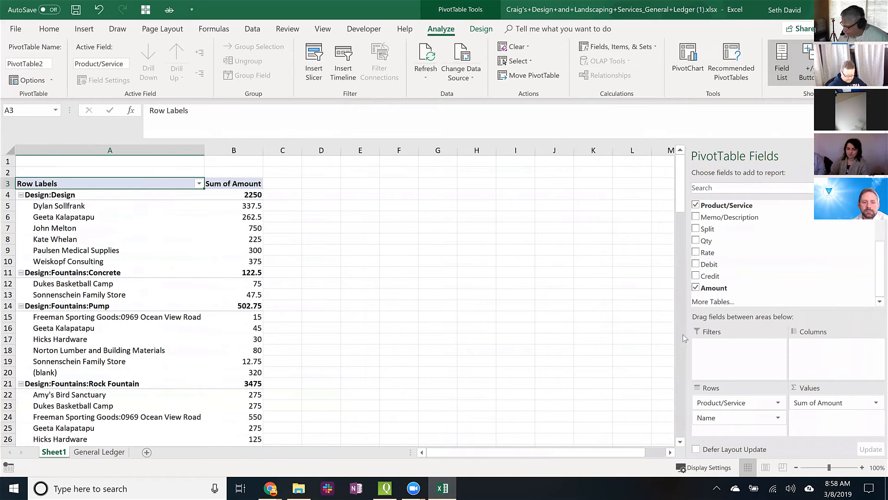
# Format the Sum of Amount values as Number with two decimals, a thousands separator, and negatives in red parentheses
pyautogui.click(814, 402)
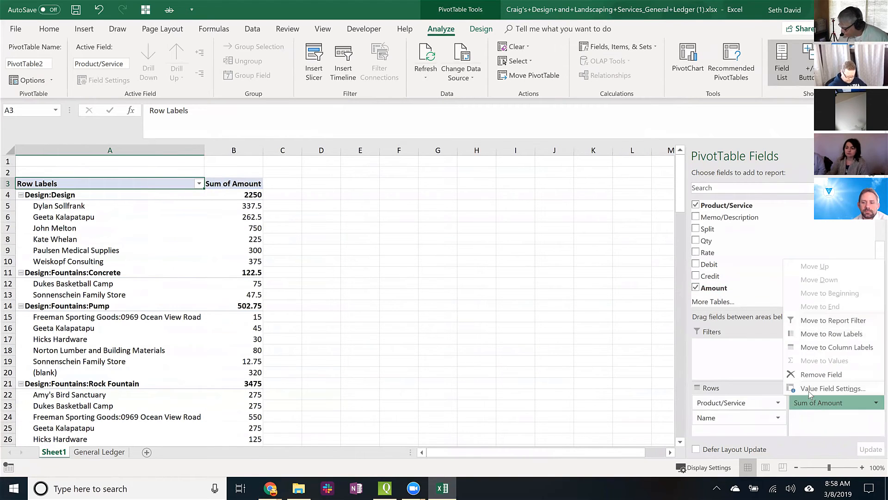
pyautogui.click(809, 390)
pyautogui.click(408, 254)
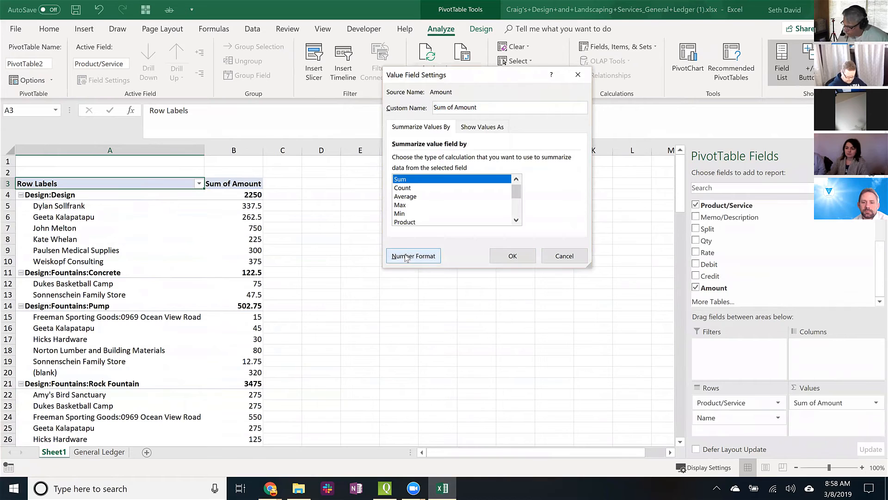
pyautogui.click(359, 84)
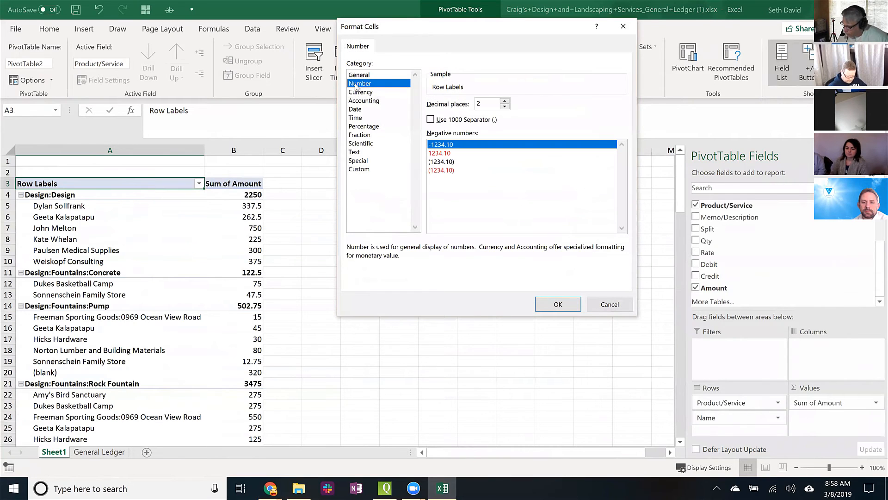
pyautogui.click(432, 120)
pyautogui.click(442, 170)
pyautogui.click(558, 304)
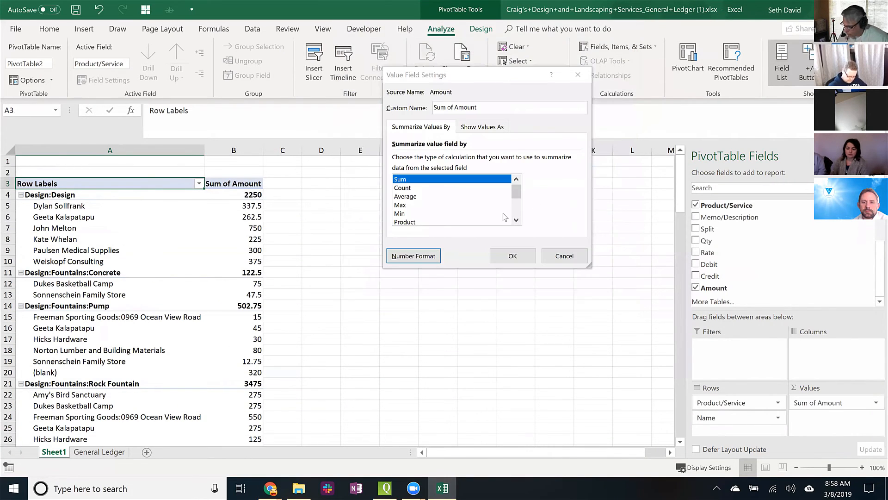
pyautogui.click(497, 256)
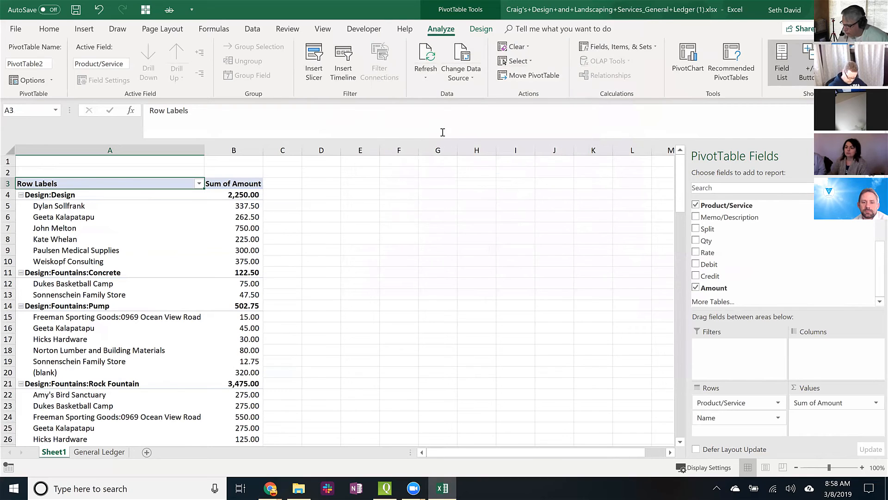
# Show all PivotTable subtotals at the bottom of each group
pyautogui.click(233, 194)
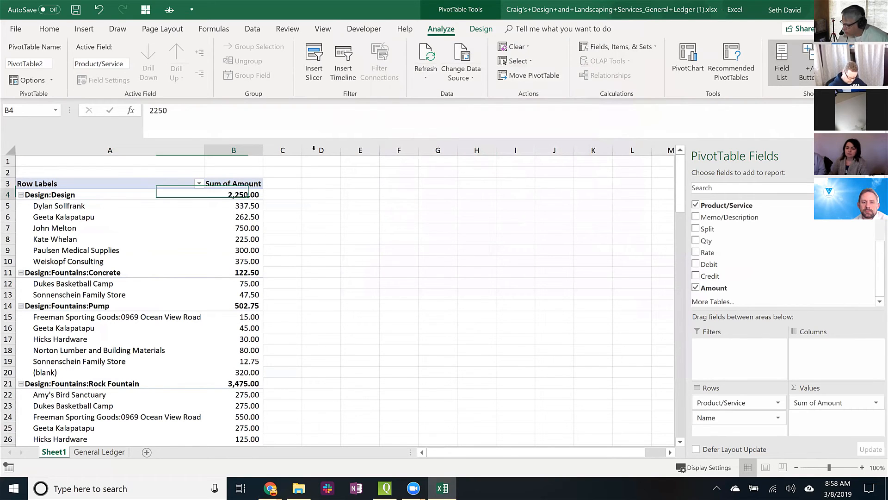
pyautogui.click(481, 28)
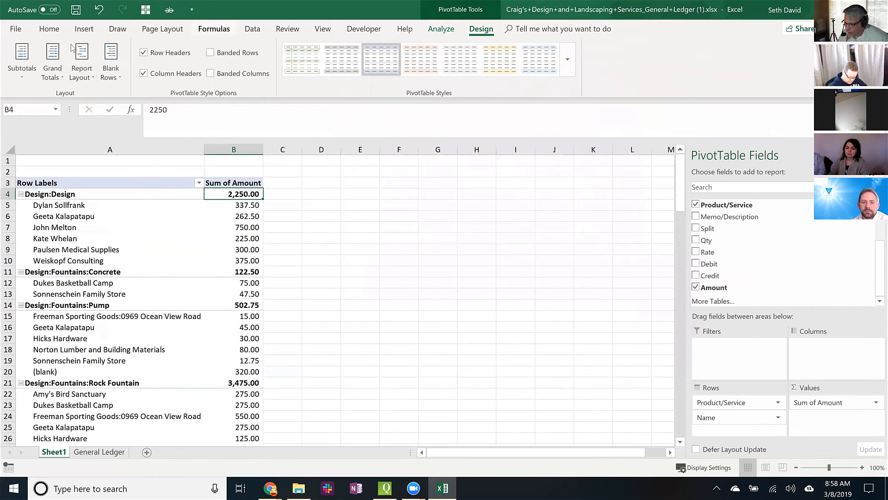
pyautogui.click(22, 65)
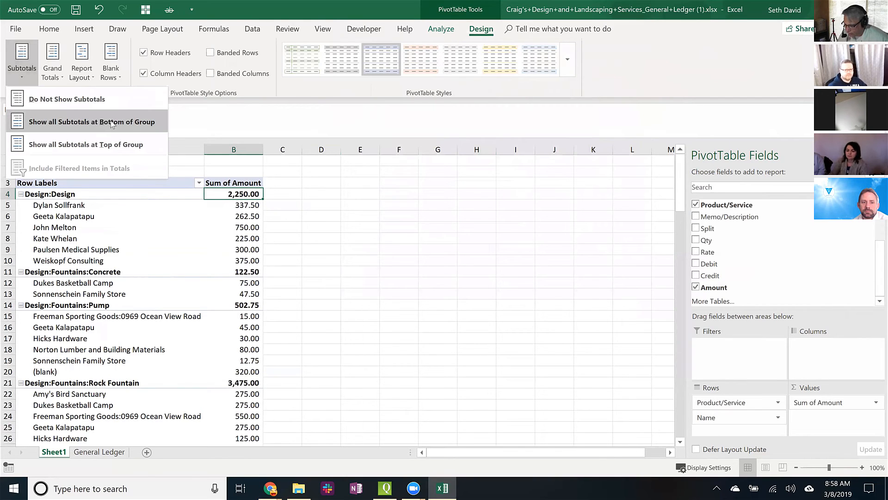
pyautogui.click(130, 125)
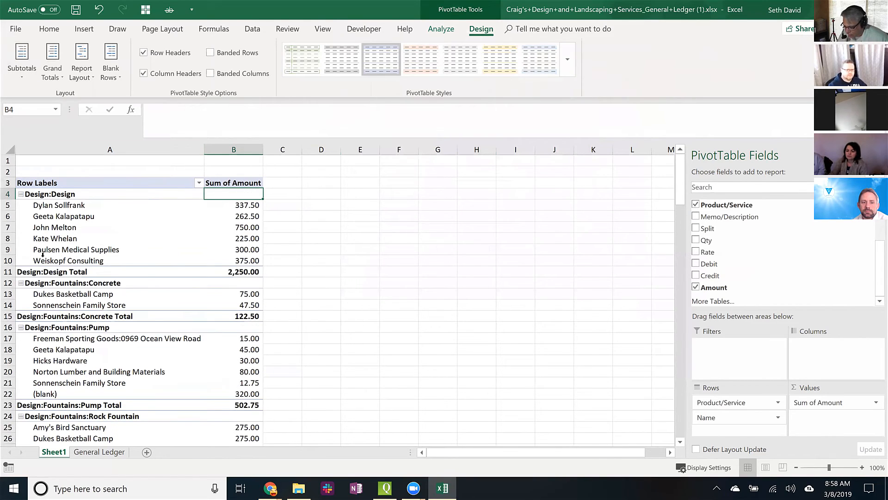
# Restyle the PivotTable with the style that has a green header and green-shaded group and subtotal rows
pyautogui.click(568, 59)
pyautogui.click(349, 310)
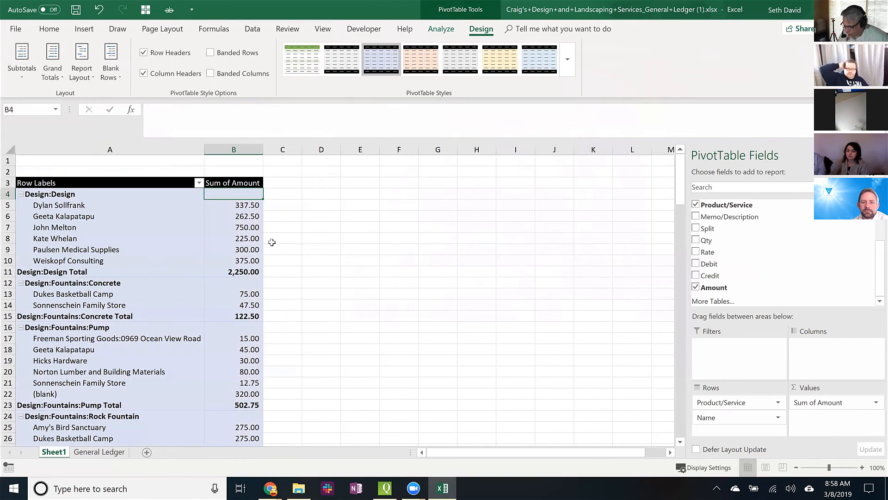
pyautogui.click(179, 229)
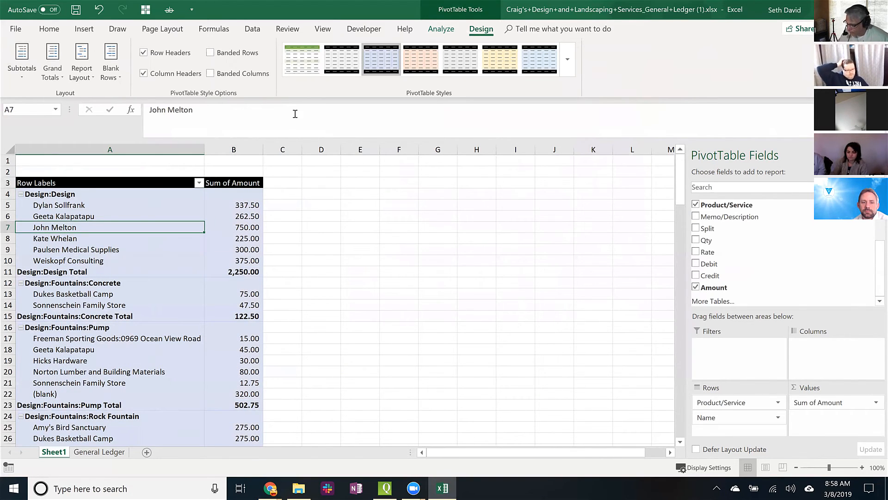
pyautogui.click(302, 58)
pyautogui.click(98, 247)
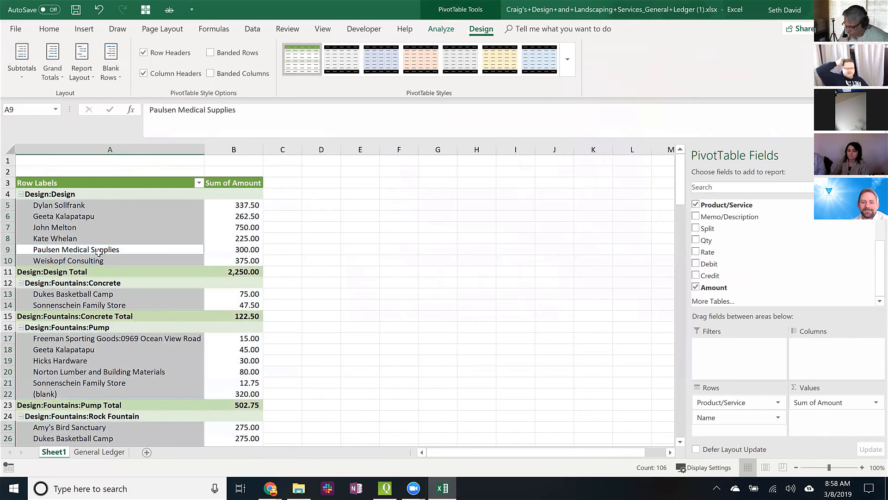
pyautogui.click(223, 237)
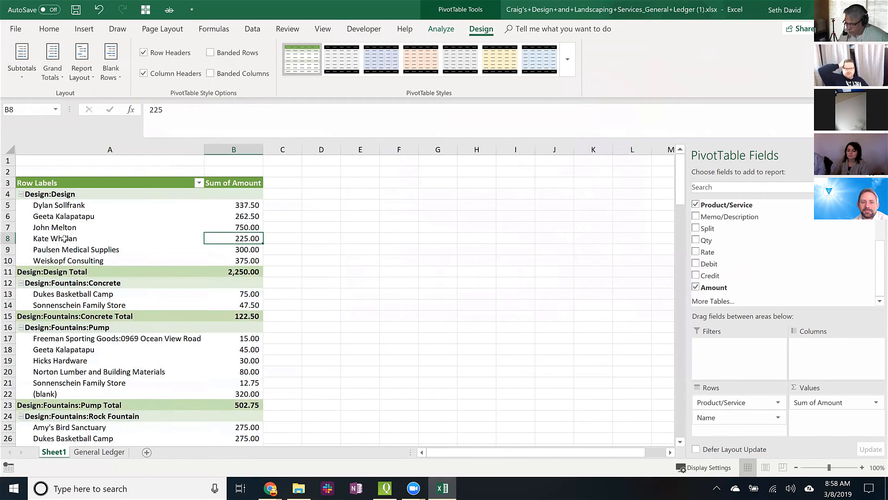
pyautogui.click(64, 238)
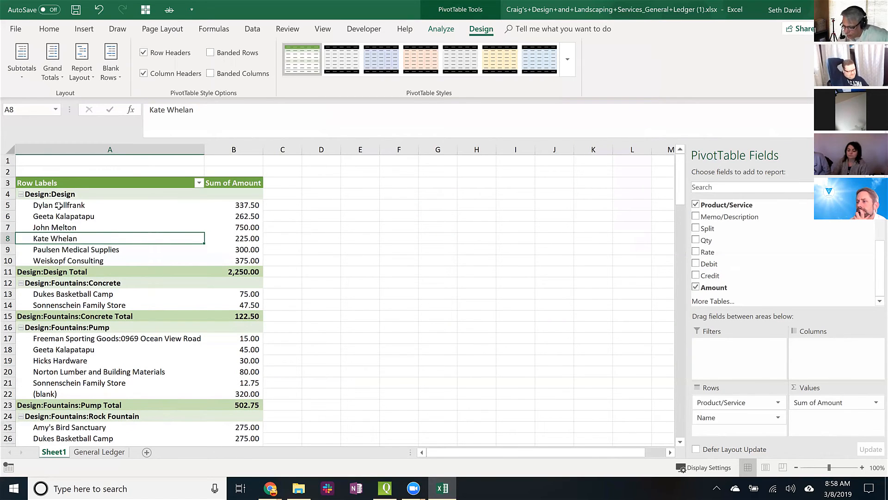
# Reorder the PivotTable rows so Name comes above Product/Service, and look through the regrouped amounts
pyautogui.scroll(-1, 69, 259)
pyautogui.scroll(1, 56, 213)
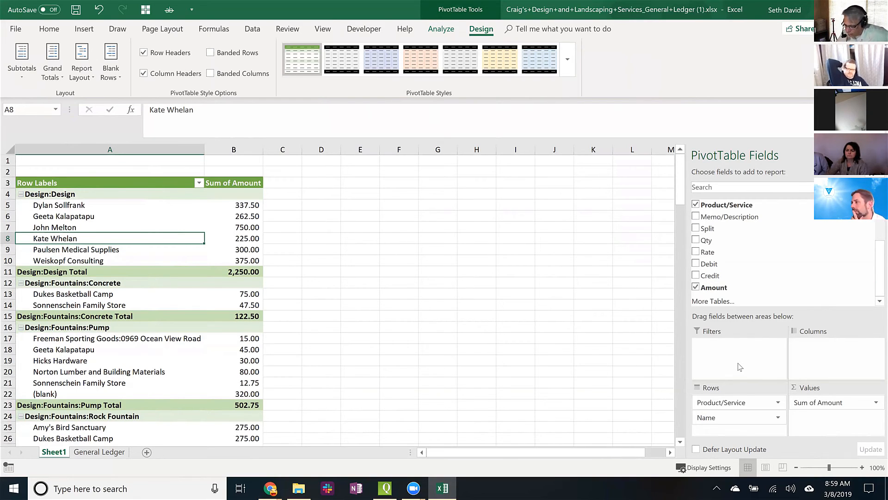
pyautogui.moveTo(728, 418); pyautogui.dragTo(727, 397)
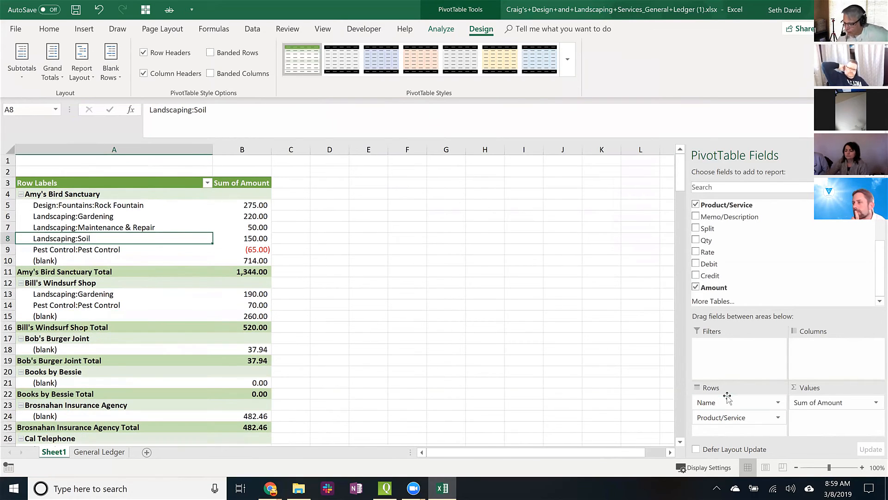
pyautogui.click(45, 207)
pyautogui.scroll(-3, 56, 274)
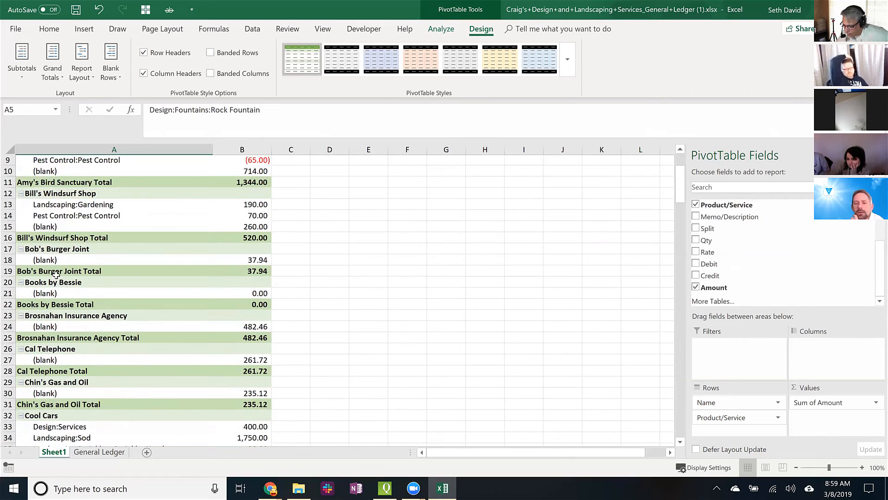
pyautogui.scroll(-4, 56, 274)
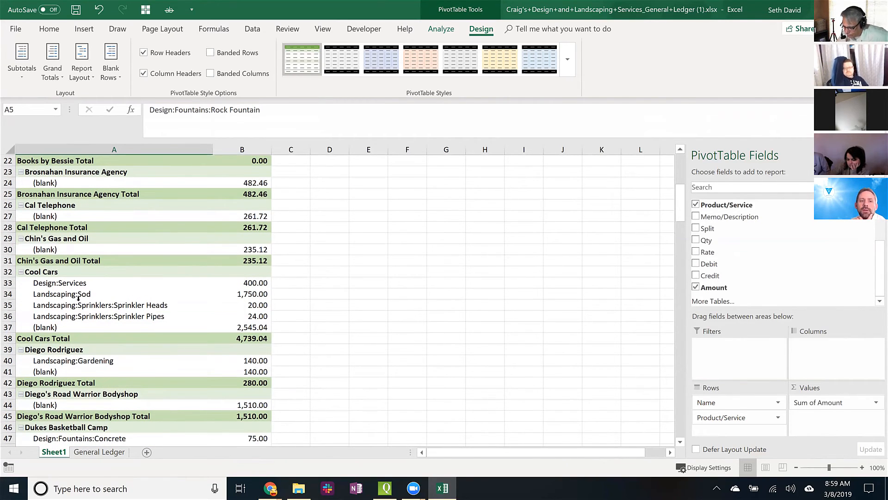
pyautogui.scroll(7, 79, 299)
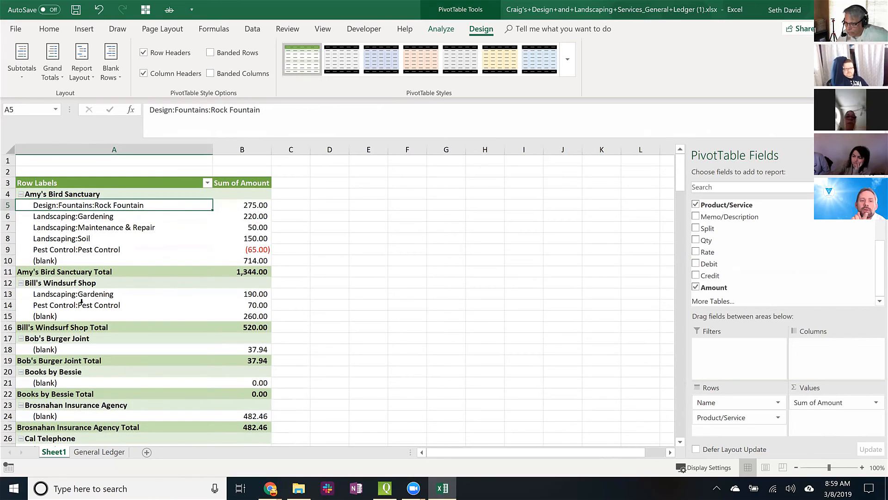
# Change the default PivotTable layout in the program's data options to show all subtotals at the bottom of each group
pyautogui.click(11, 31)
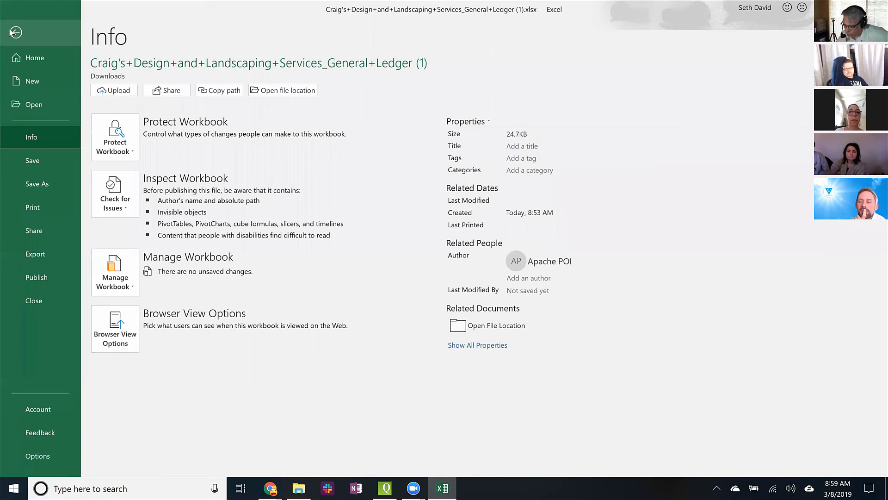
pyautogui.press('Escape')
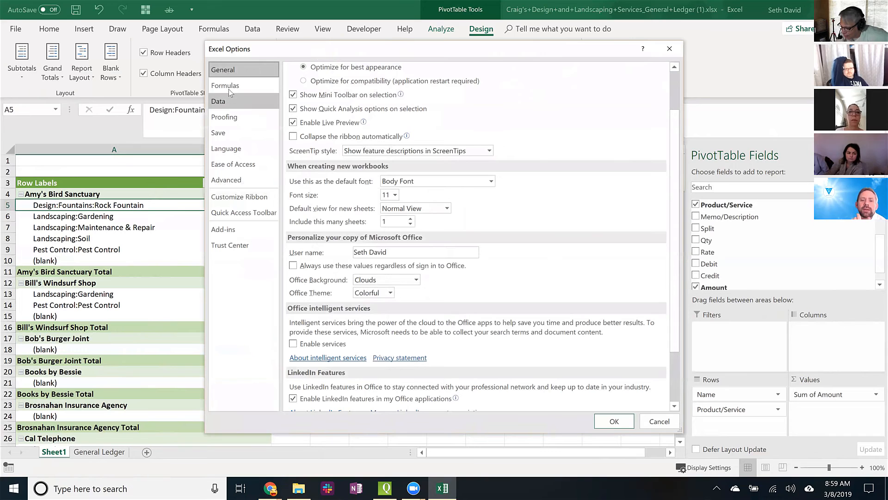
pyautogui.click(225, 103)
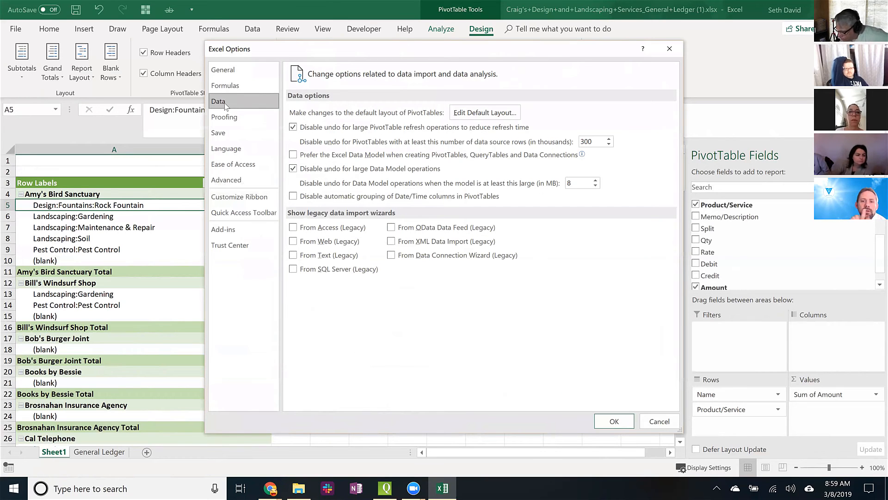
pyautogui.click(491, 113)
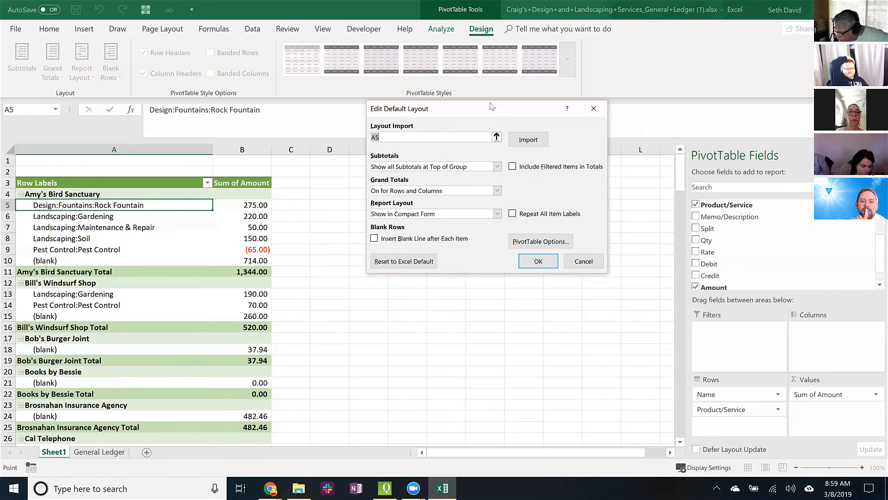
pyautogui.click(497, 167)
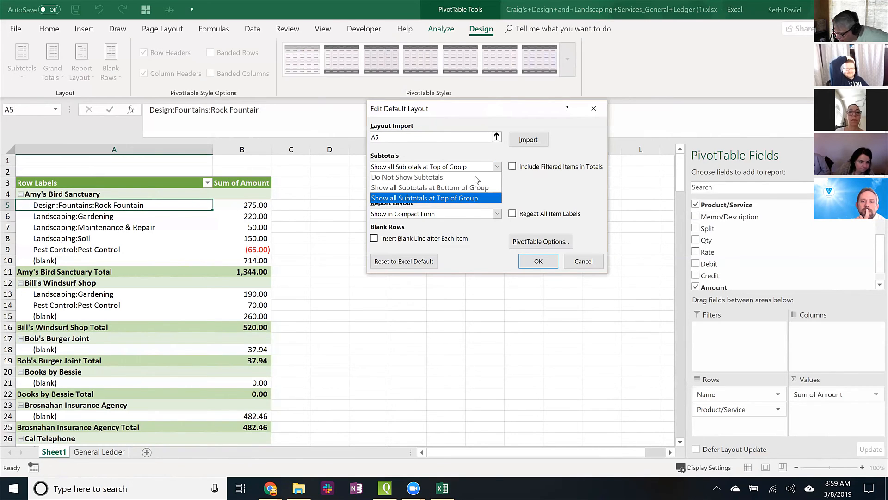
pyautogui.click(451, 188)
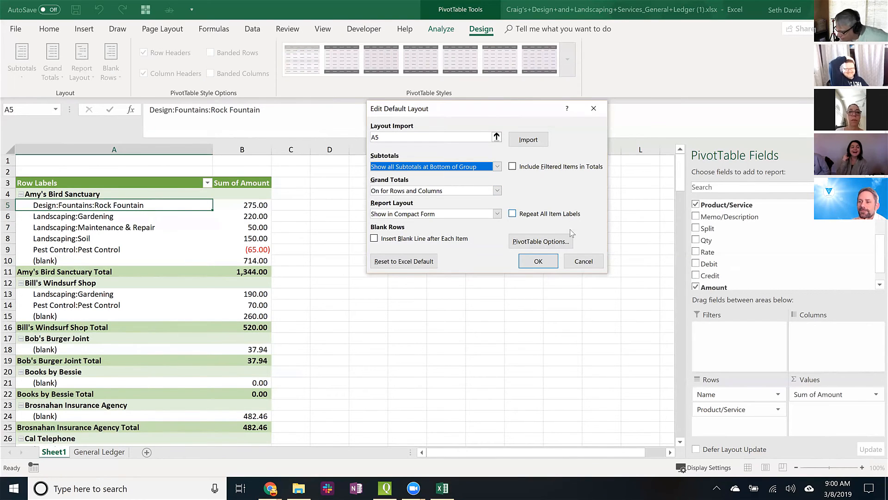
pyautogui.click(539, 262)
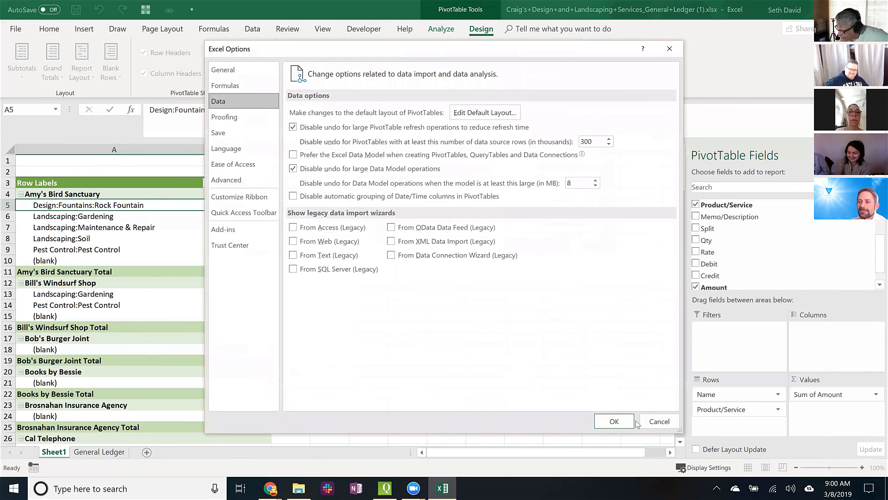
pyautogui.click(615, 421)
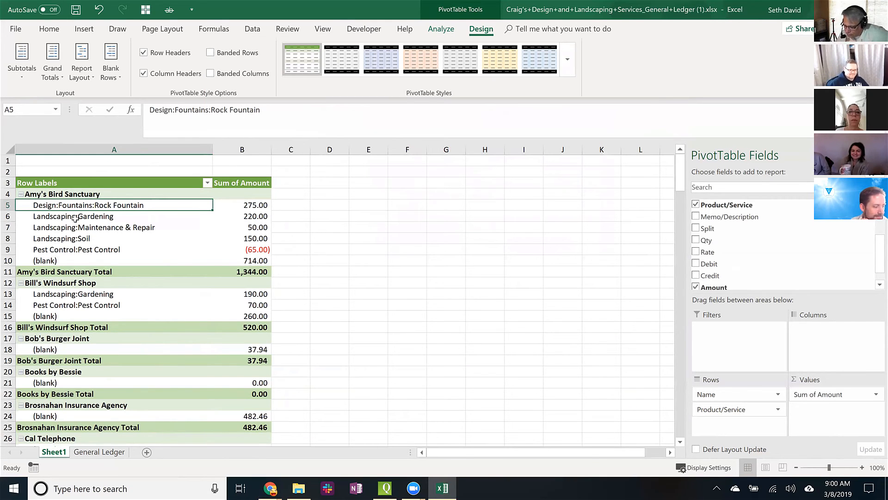
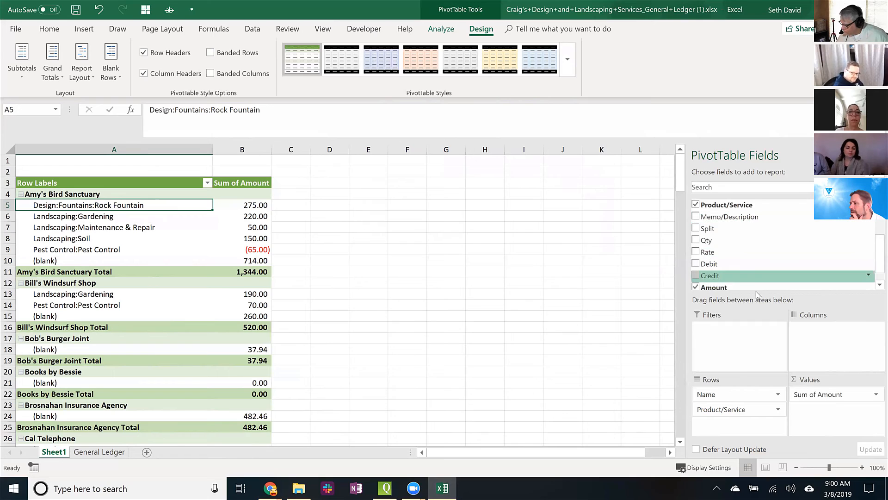
# Create another PivotTable from Table1 in the General Ledger sheet, placing it on a new worksheet
pyautogui.scroll(-1, 759, 283)
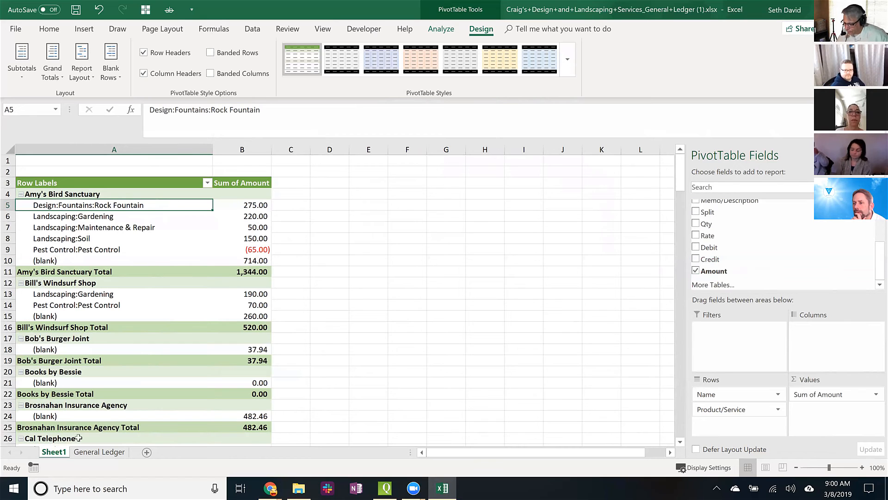
pyautogui.click(102, 451)
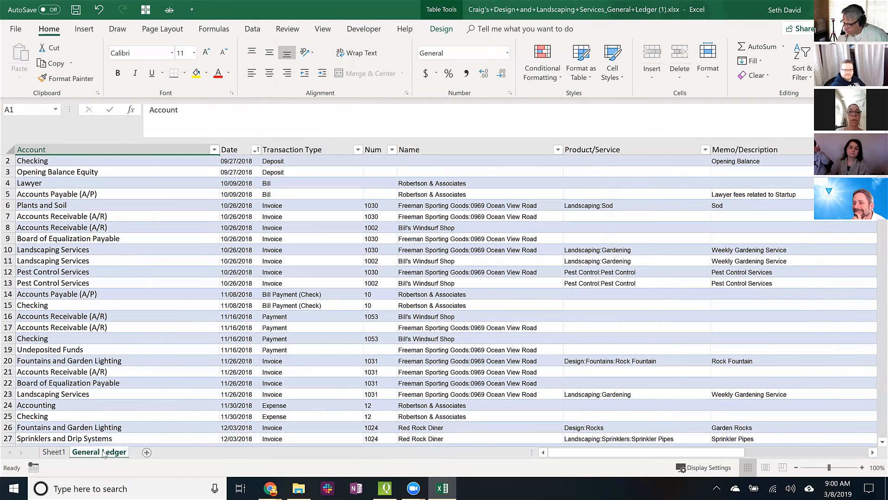
pyautogui.click(442, 29)
pyautogui.click(95, 46)
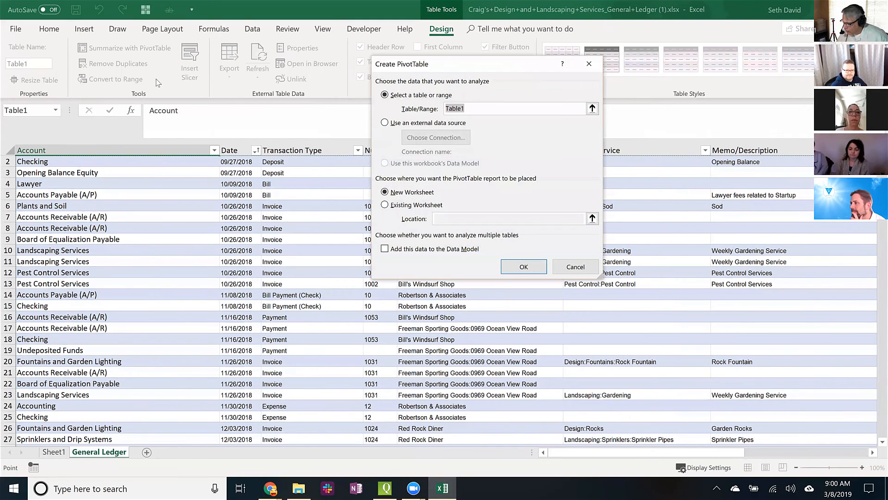
pyautogui.click(519, 262)
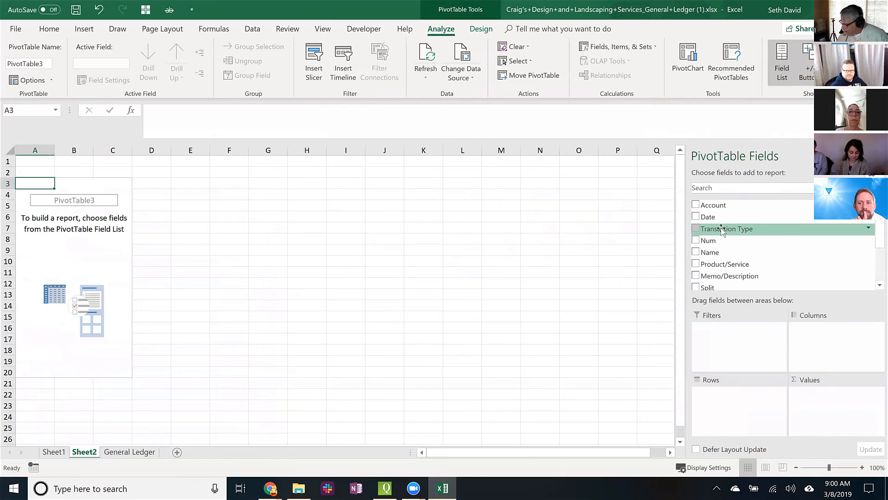
# Build the new PivotTable with Transaction Type as rows and the sum of Amount as values
pyautogui.moveTo(726, 229); pyautogui.dragTo(721, 396)
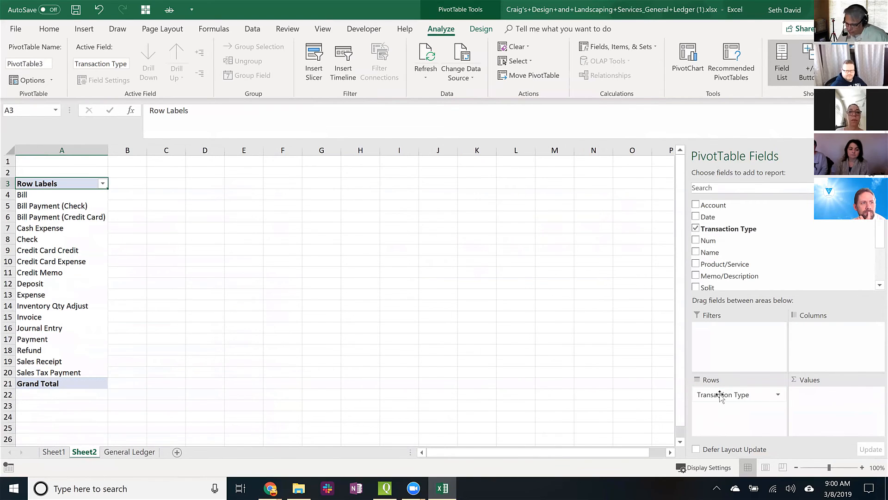
pyautogui.scroll(-3, 740, 252)
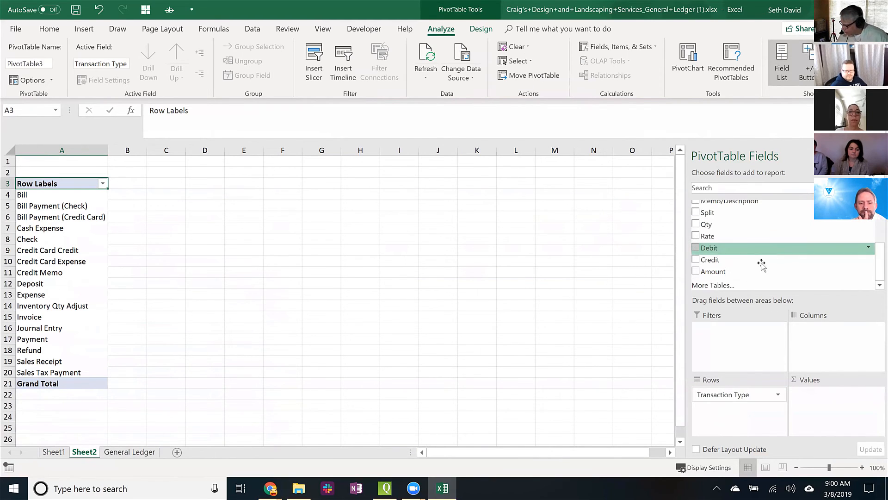
pyautogui.moveTo(713, 271); pyautogui.dragTo(876, 425)
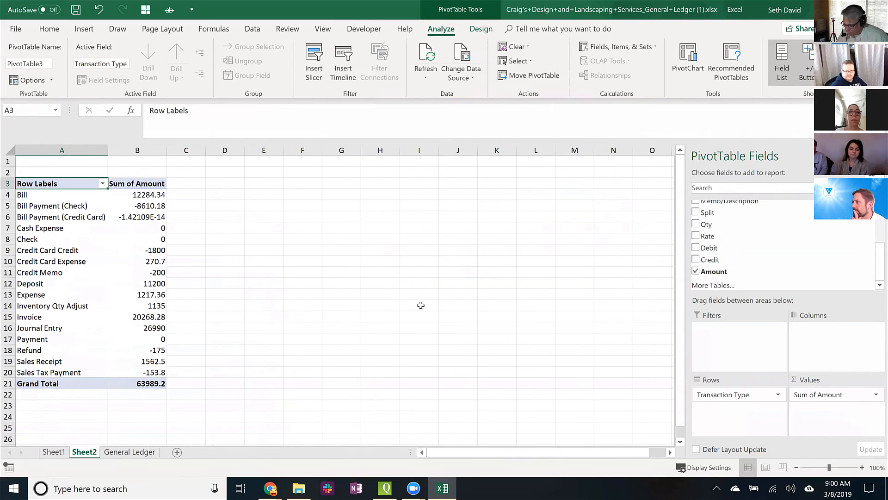
# Format the new PivotTable's Sum of Amount as Number with two decimals, a thousands separator, and negatives in red parentheses
pyautogui.click(839, 393)
pyautogui.click(789, 380)
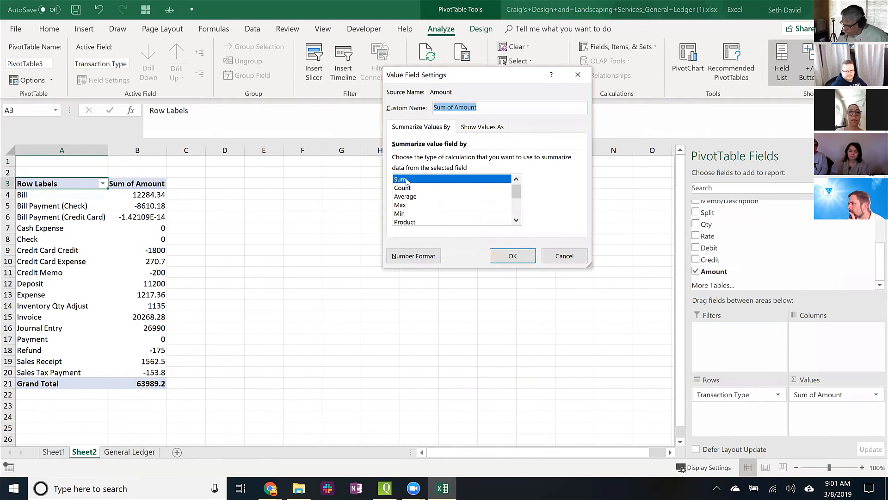
pyautogui.click(413, 256)
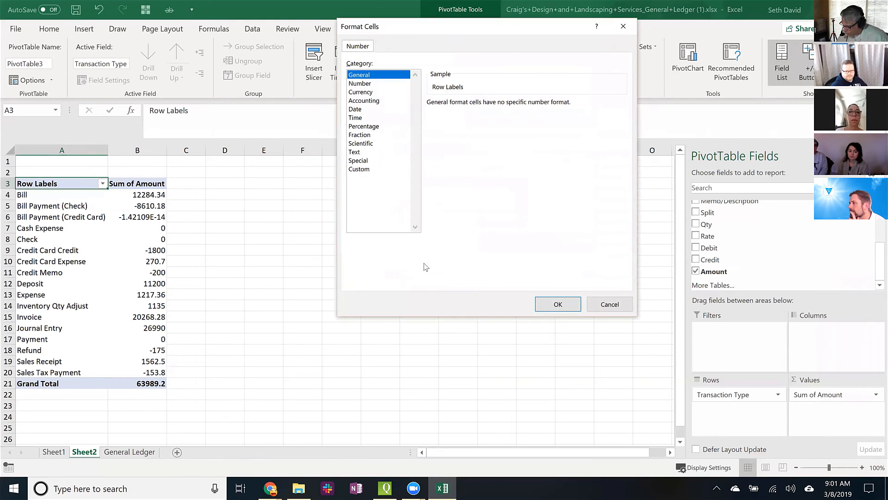
pyautogui.click(367, 84)
pyautogui.click(431, 120)
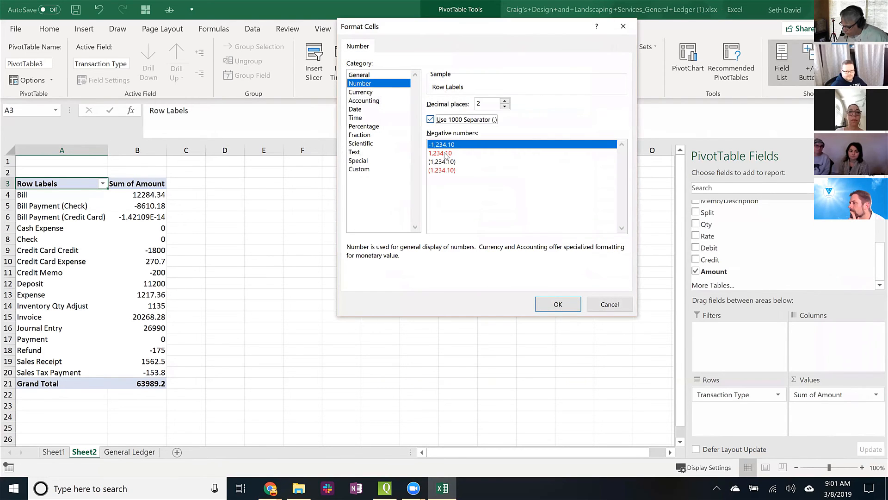
pyautogui.click(445, 171)
pyautogui.click(558, 305)
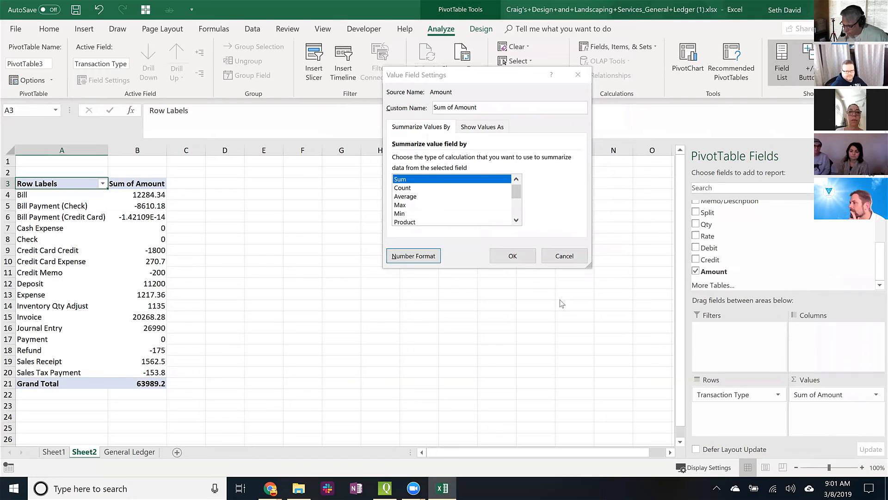
pyautogui.click(514, 256)
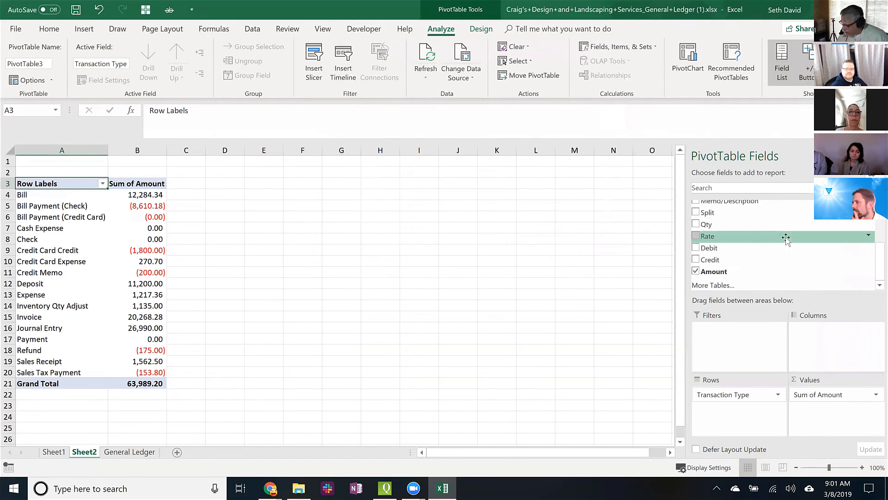
# Regroup the PivotTable rows by Name, with Transaction Type nested beneath each name
pyautogui.scroll(3, 807, 248)
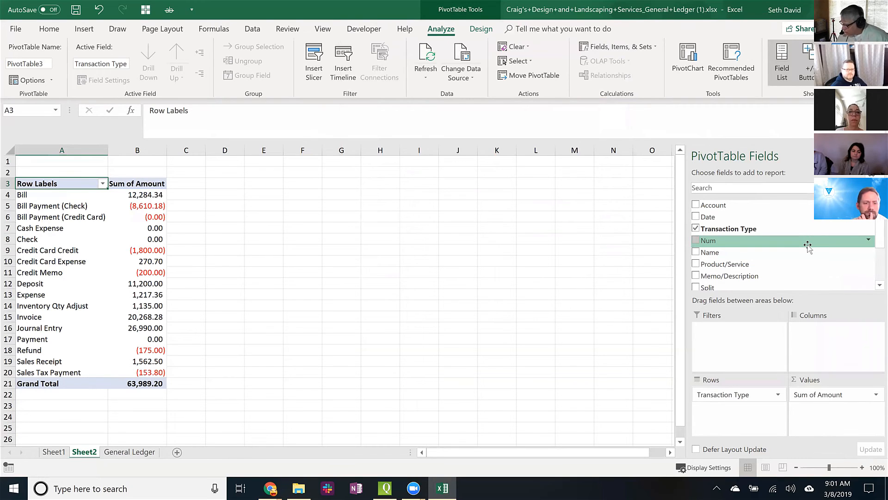
pyautogui.click(696, 229)
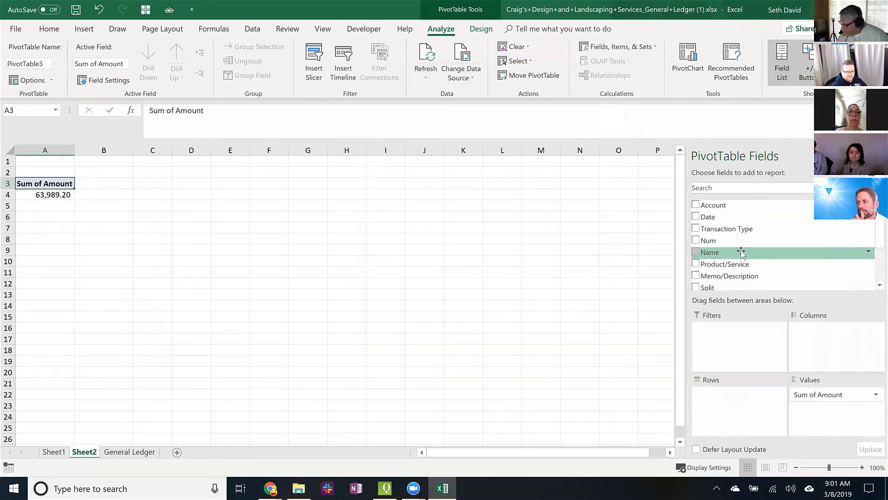
pyautogui.moveTo(740, 252); pyautogui.dragTo(716, 411)
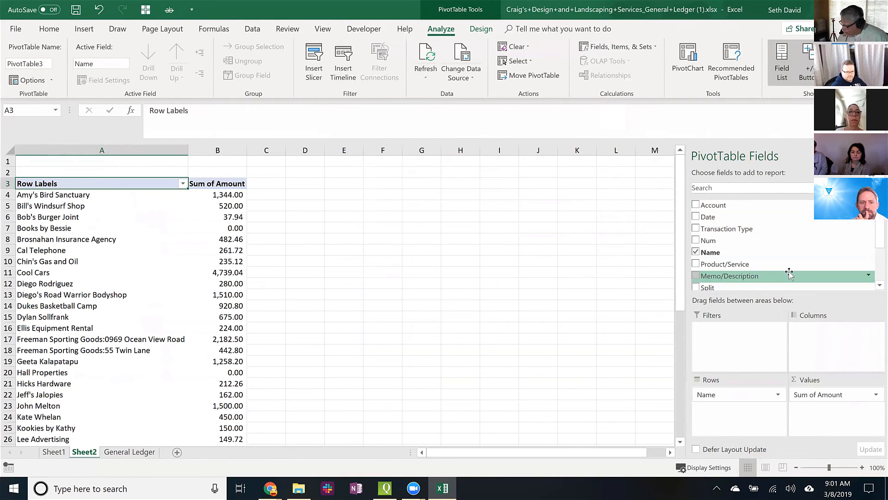
pyautogui.moveTo(726, 229); pyautogui.dragTo(720, 401)
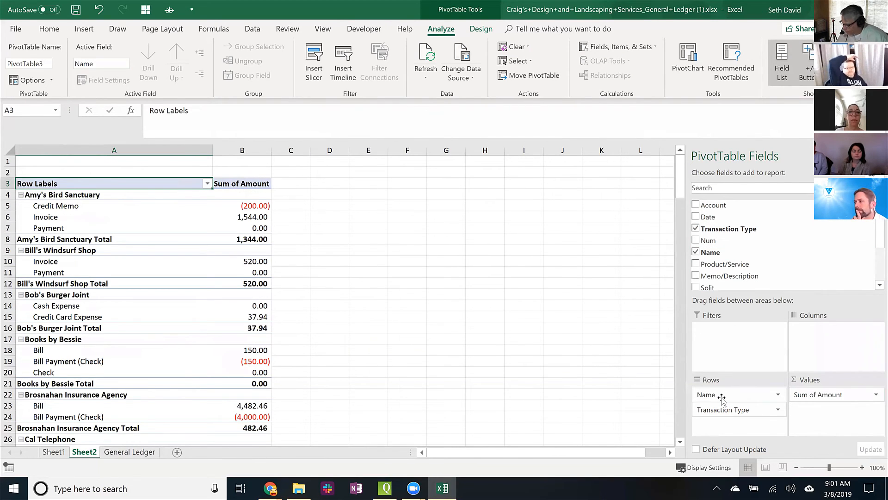
# Look over the PivotTable's row filter choices, and check the account and name of the Lawyer entry in the General Ledger sheet
pyautogui.click(208, 184)
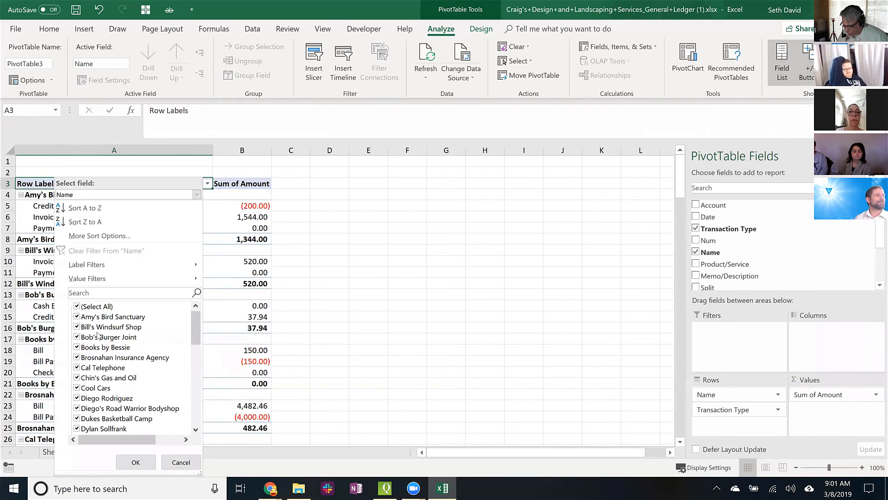
pyautogui.click(181, 462)
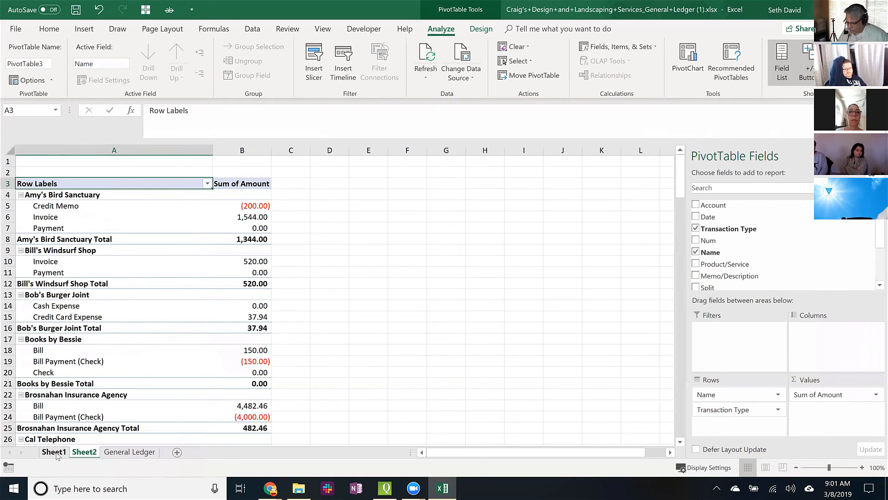
pyautogui.click(116, 451)
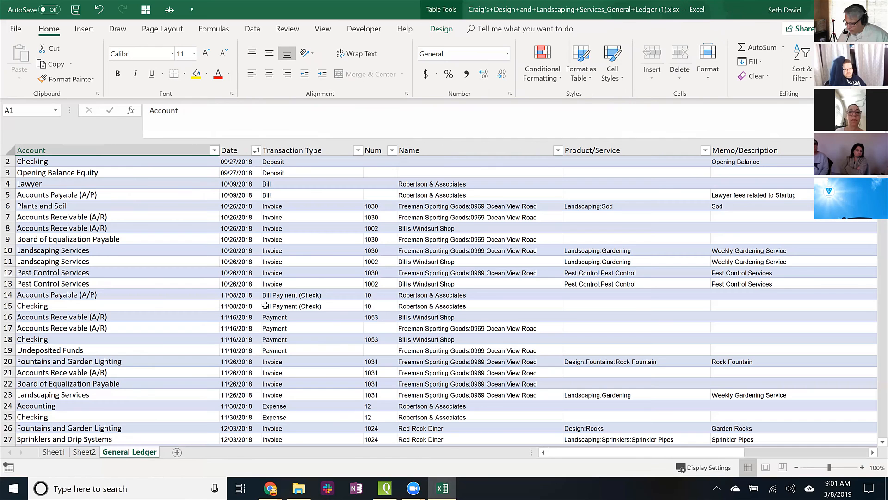
pyautogui.click(174, 183)
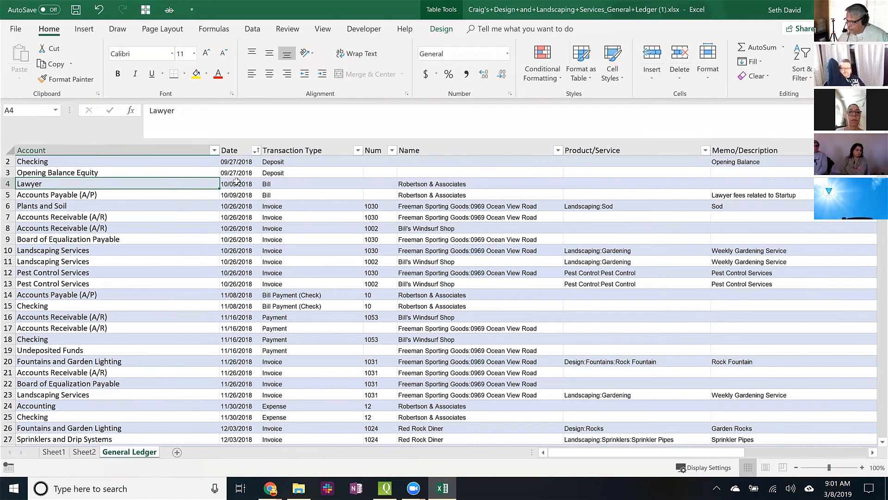
pyautogui.click(450, 185)
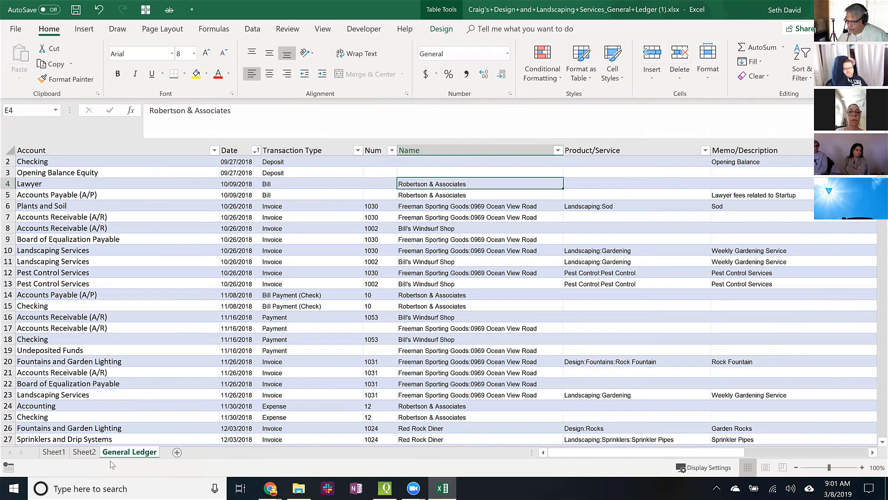
pyautogui.click(82, 456)
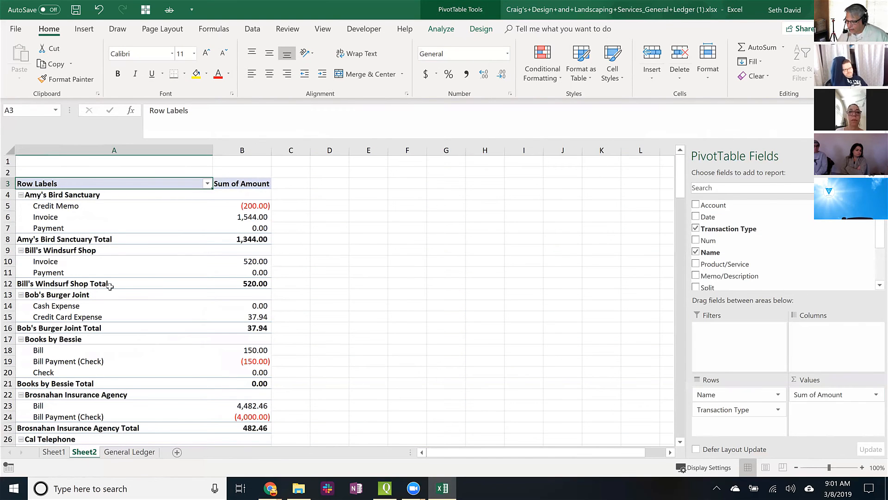
# Filter the PivotTable's Name field to show only Books by Bessie
pyautogui.click(208, 185)
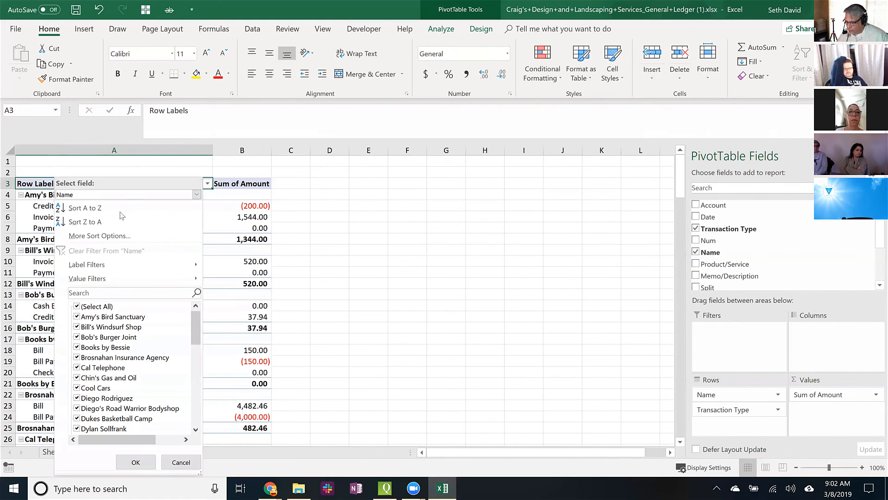
pyautogui.scroll(-2, 103, 359)
pyautogui.scroll(2, 102, 352)
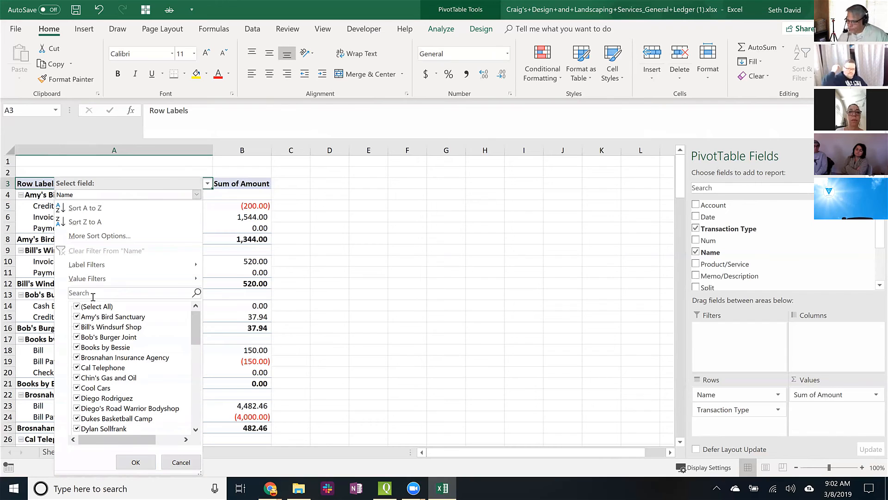
pyautogui.scroll(-15, 130, 349)
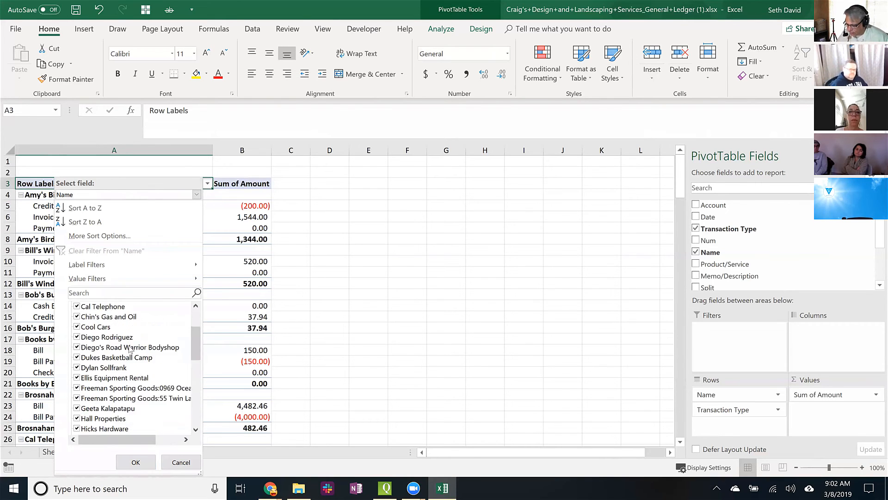
pyautogui.scroll(15, 130, 349)
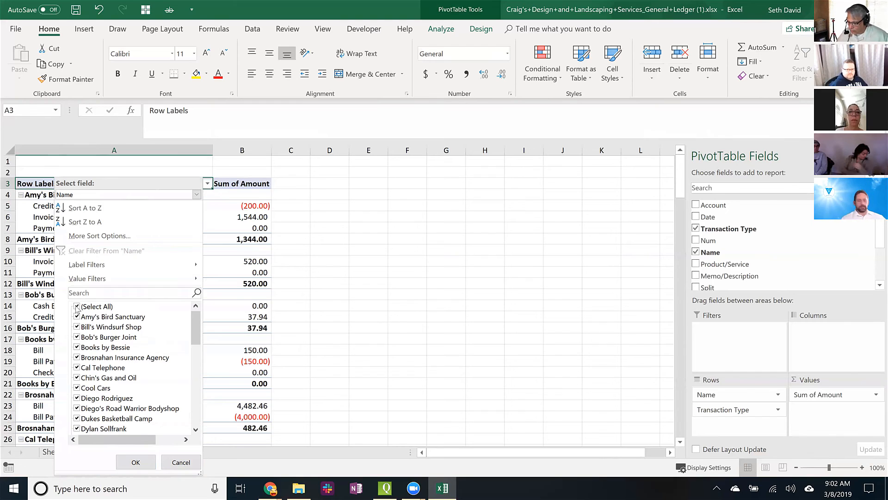
pyautogui.click(76, 308)
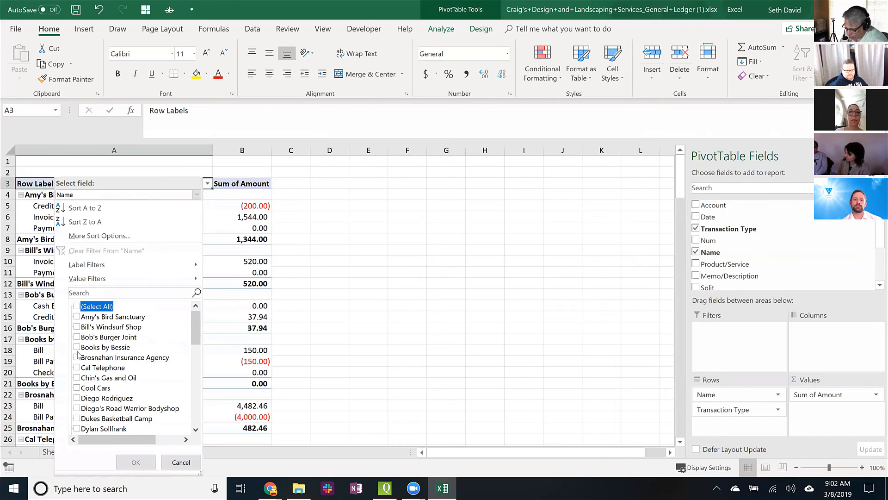
pyautogui.click(78, 347)
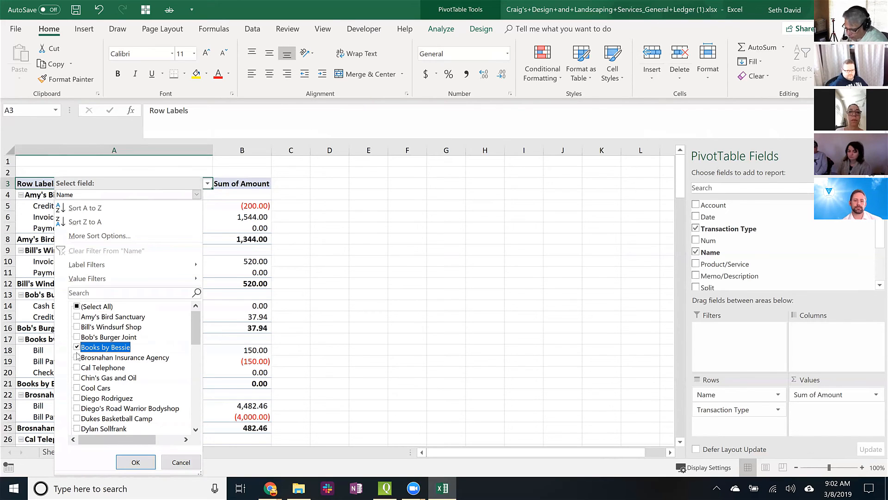
pyautogui.click(136, 463)
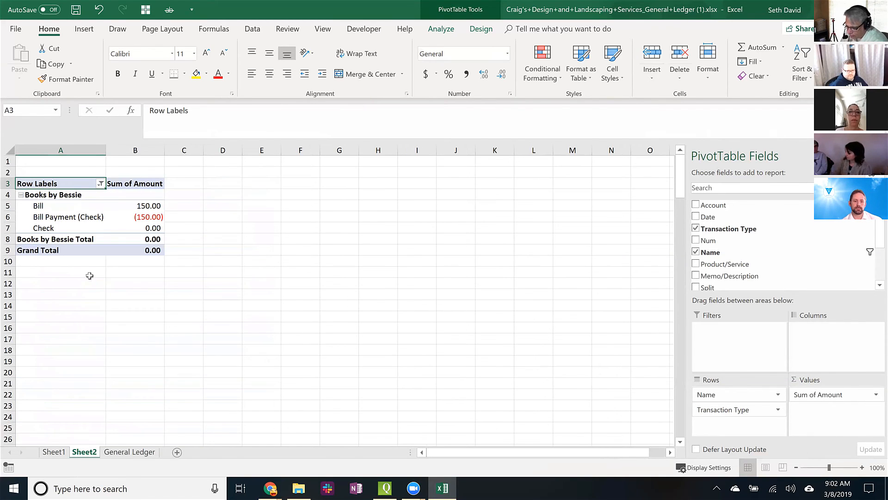
# Add Amy's Bird Sanctuary to the names included in the PivotTable's row filter
pyautogui.click(100, 184)
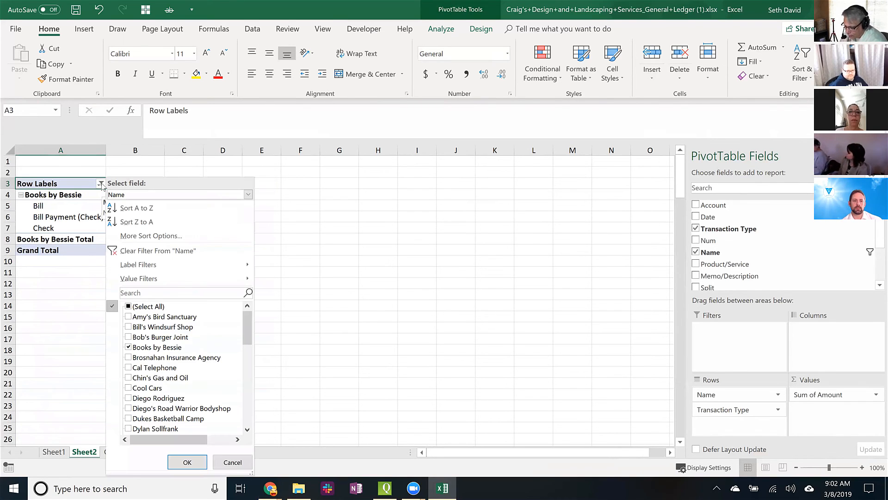
pyautogui.click(131, 318)
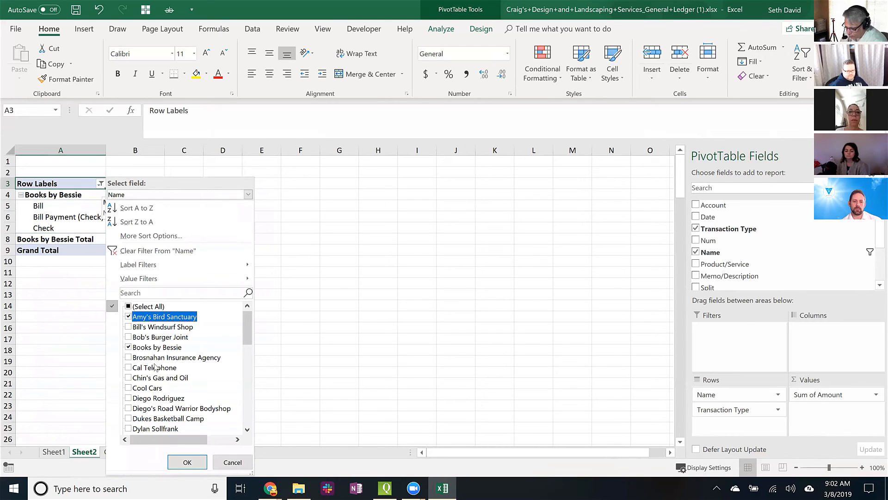
pyautogui.click(186, 462)
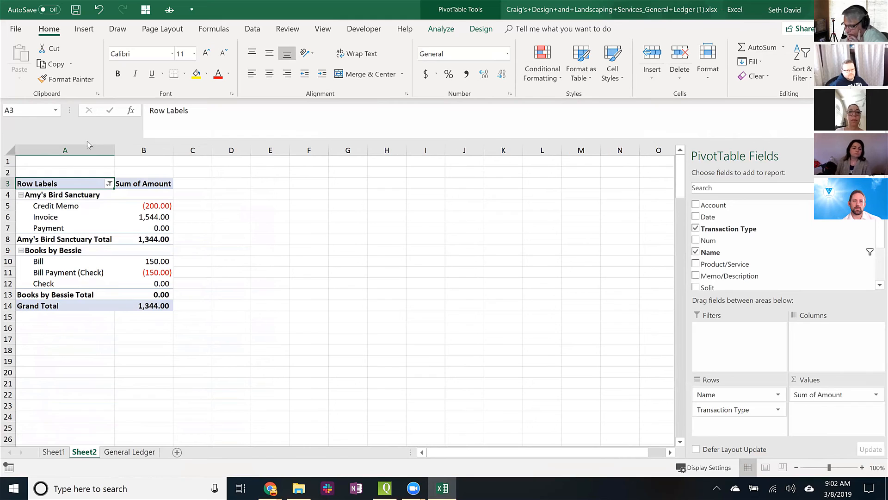
# Clear the filter from the PivotTable's Name field
pyautogui.click(109, 184)
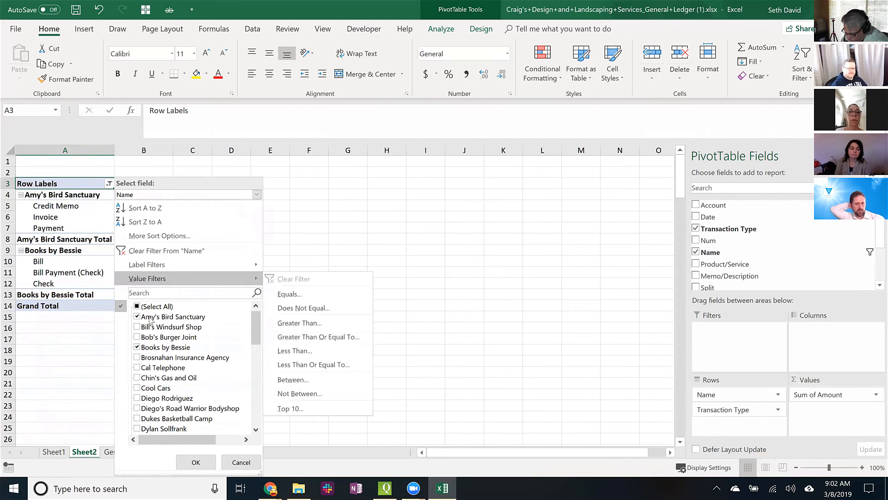
pyautogui.click(69, 267)
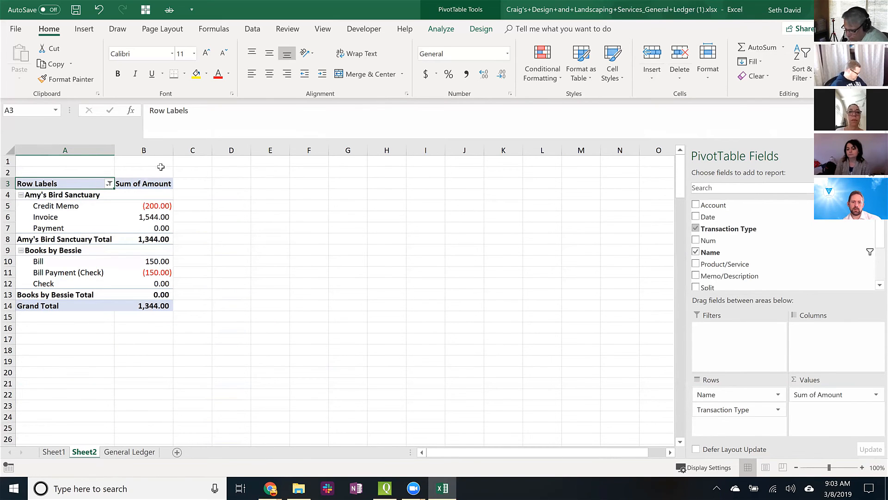
pyautogui.click(108, 184)
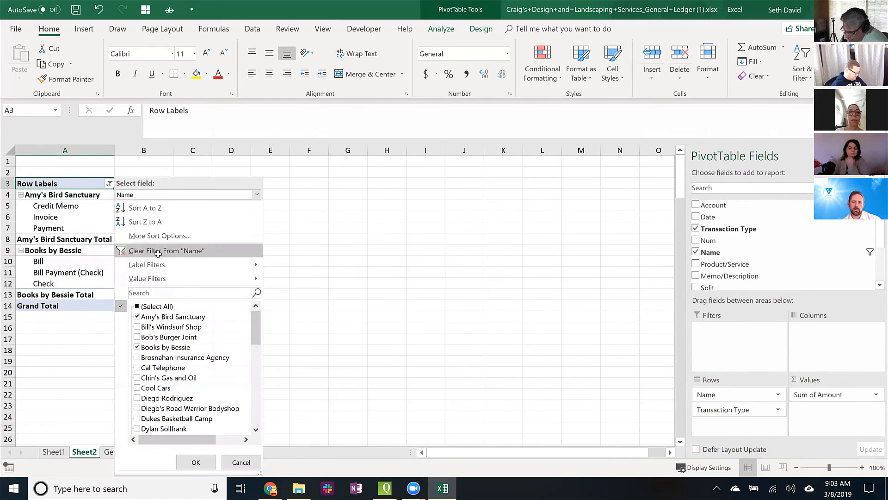
pyautogui.click(157, 254)
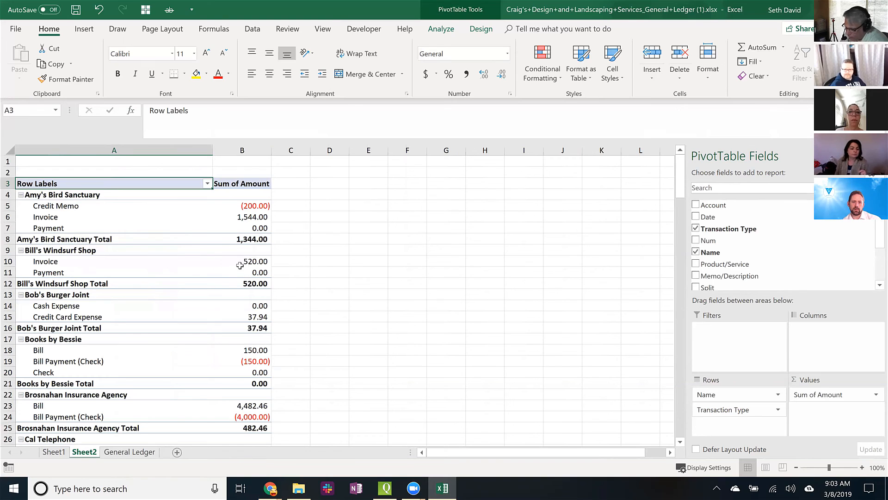
# Replace Transaction Type with Account as the row field nested beneath Name in the PivotTable
pyautogui.moveTo(240, 220)
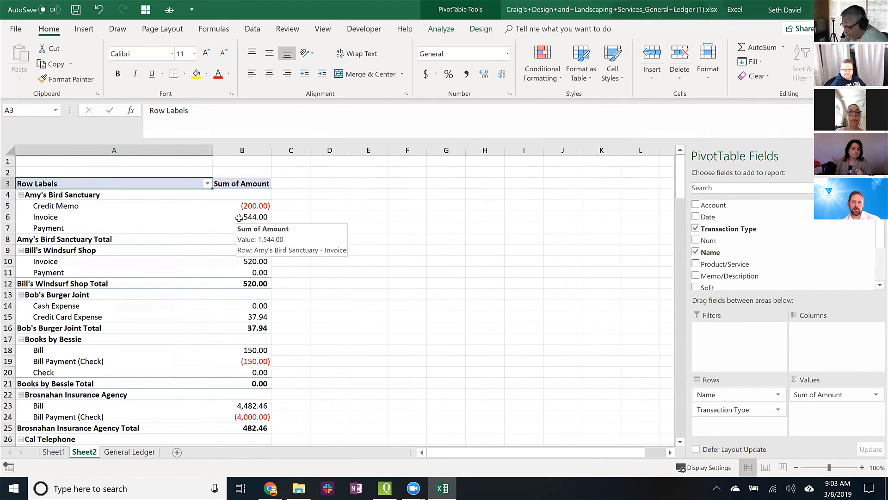
pyautogui.click(67, 218)
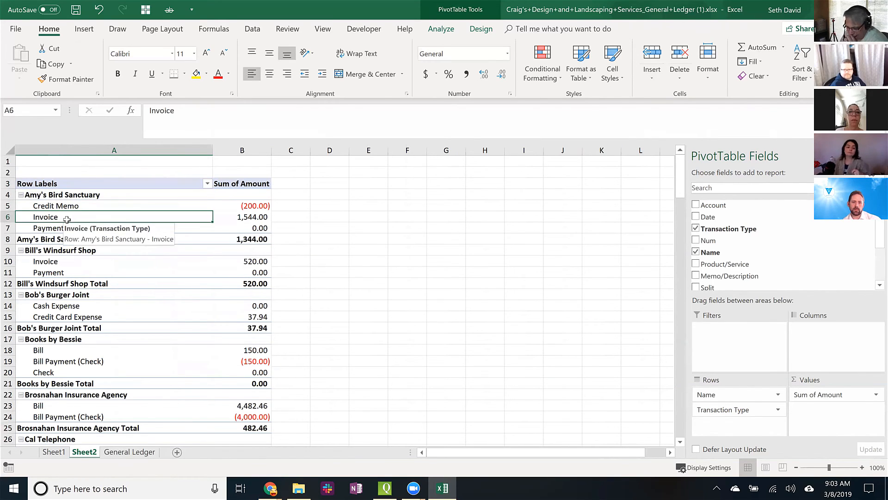
pyautogui.moveTo(219, 232)
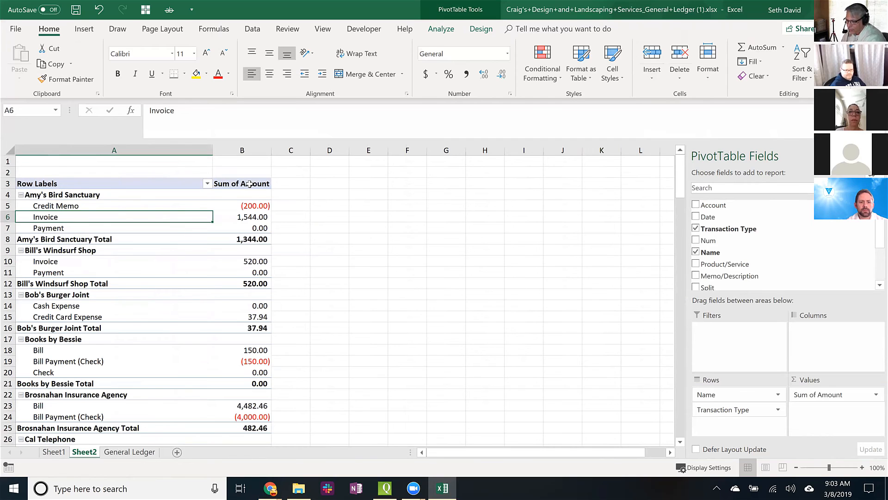
pyautogui.click(49, 263)
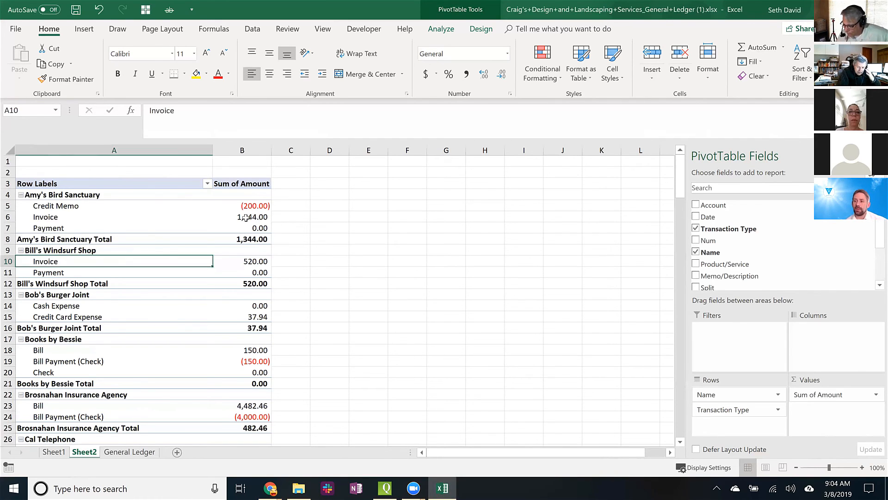
pyautogui.click(260, 217)
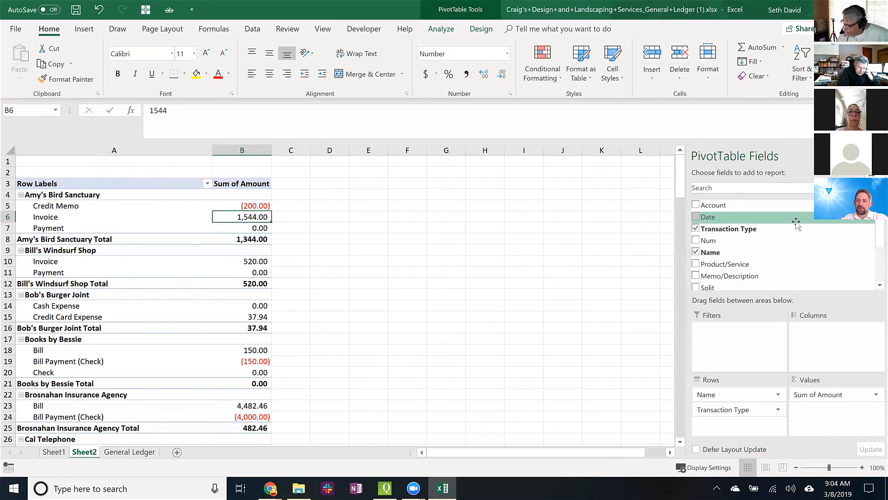
pyautogui.click(696, 228)
pyautogui.moveTo(707, 205); pyautogui.dragTo(728, 411)
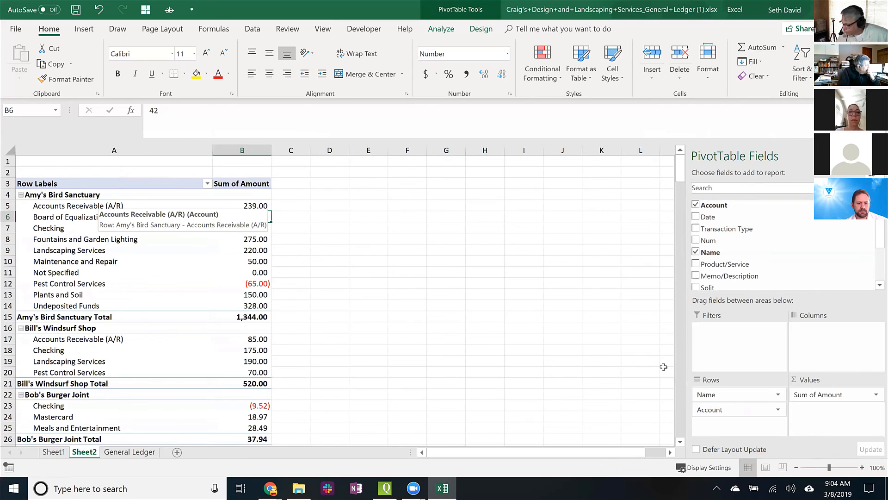
pyautogui.click(79, 248)
pyautogui.scroll(-1, 181, 264)
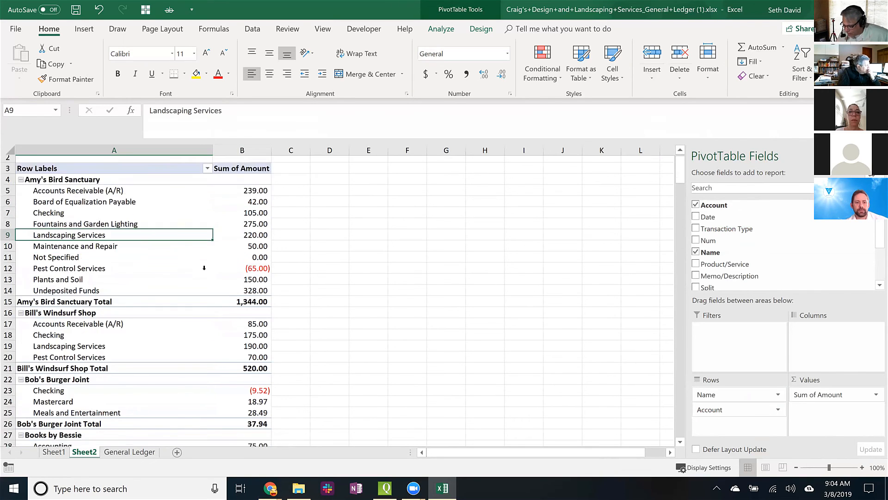
pyautogui.scroll(1, 53, 185)
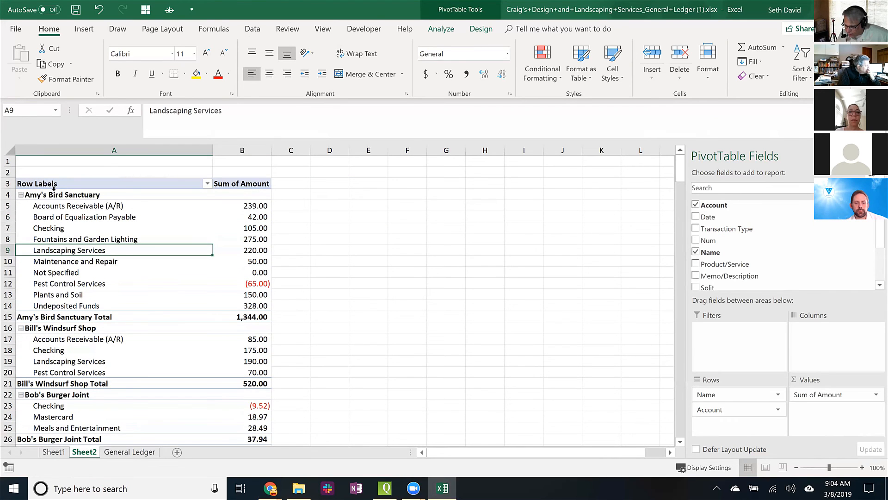
# Collapse the entire Name field so that the account rows beneath every name are hidden
pyautogui.rightClick(22, 197)
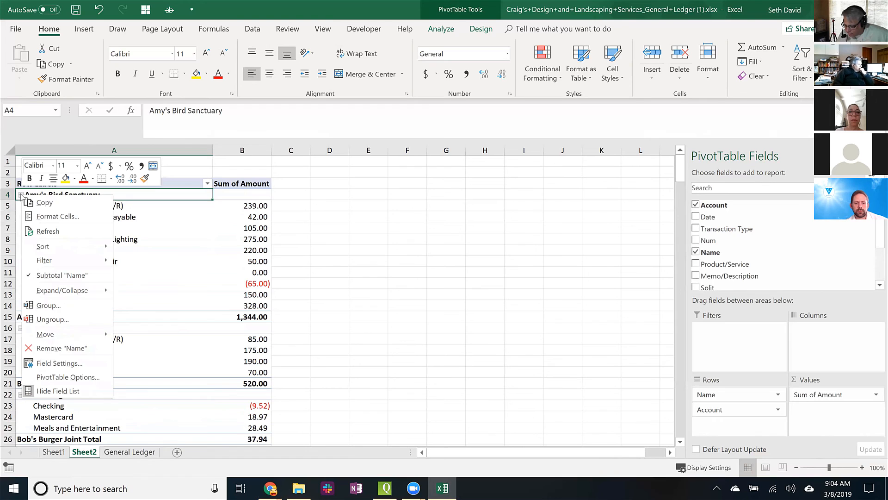
pyautogui.click(423, 199)
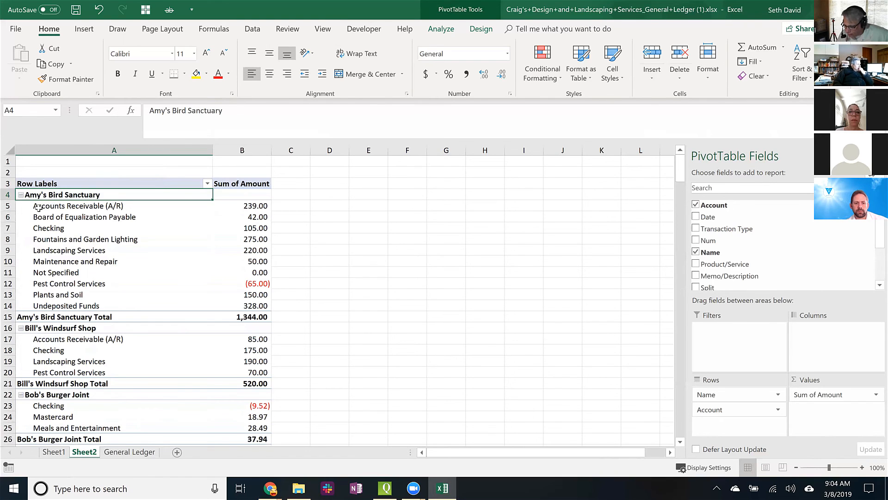
pyautogui.click(21, 195)
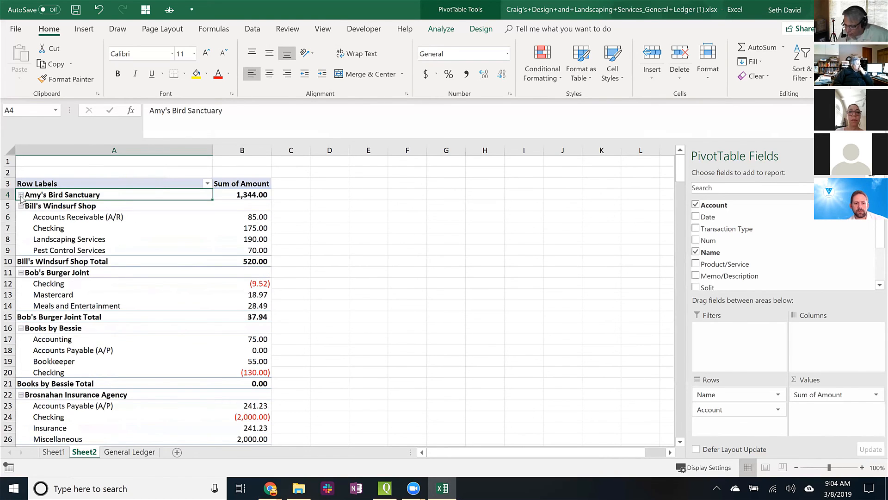
pyautogui.click(21, 195)
pyautogui.rightClick(21, 198)
pyautogui.moveTo(65, 295)
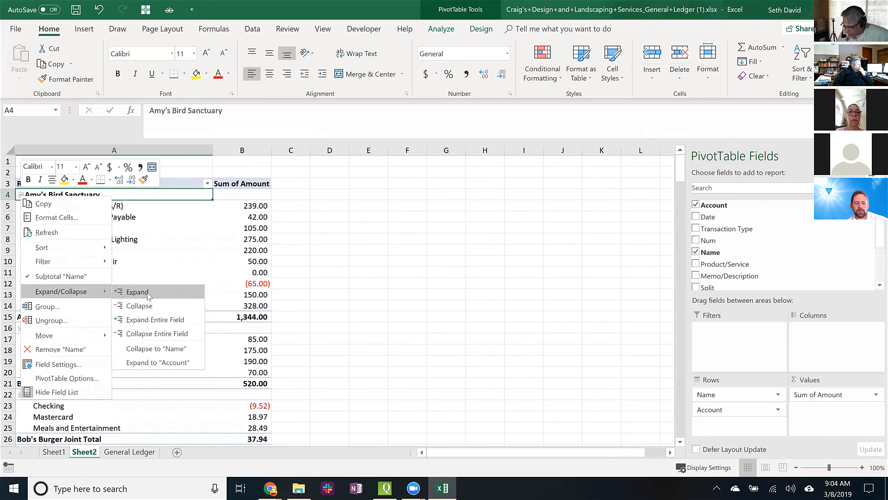
pyautogui.click(162, 334)
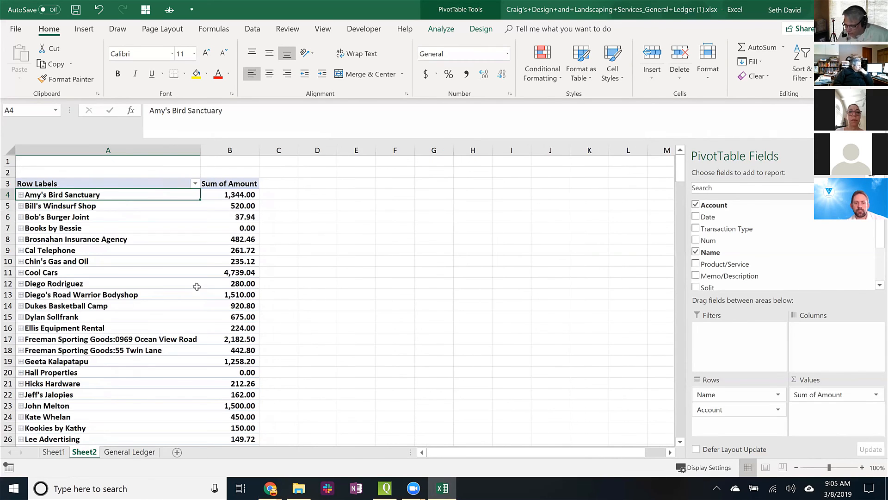
# Expand the name in row 30 and check its Checking and Legal & Professional Fees amounts
pyautogui.scroll(-3, 151, 276)
pyautogui.scroll(-3, 152, 277)
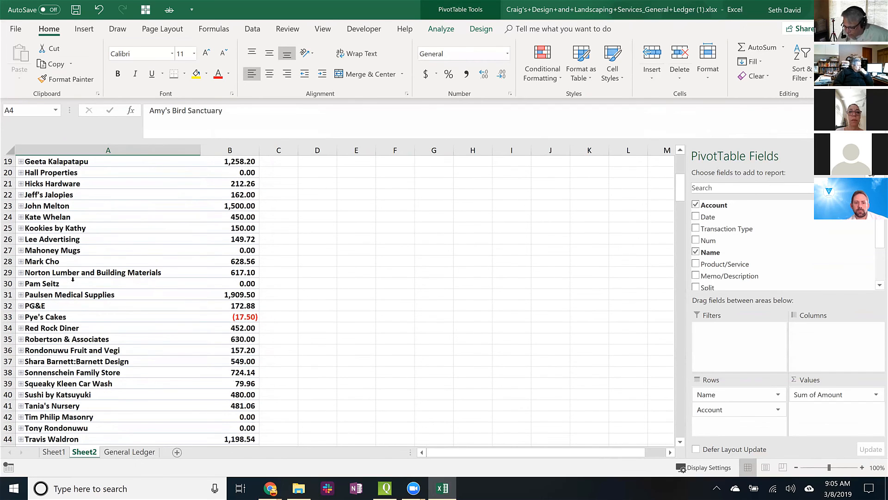
pyautogui.click(21, 283)
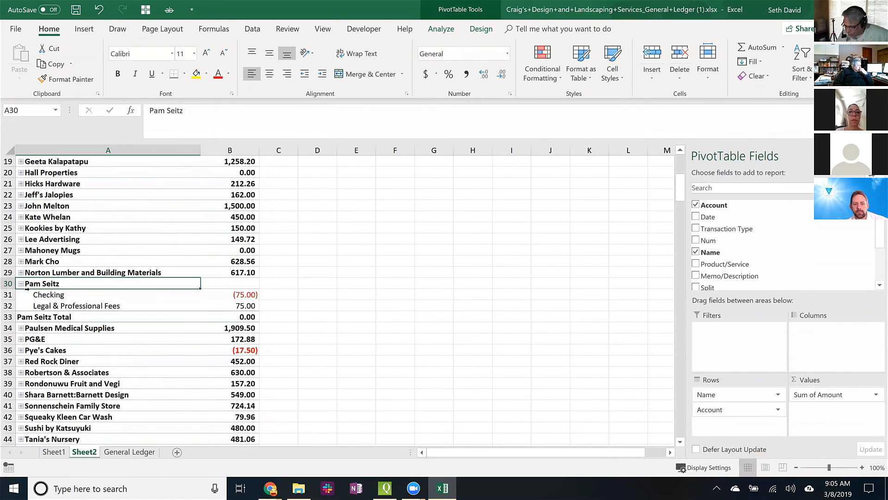
pyautogui.click(55, 295)
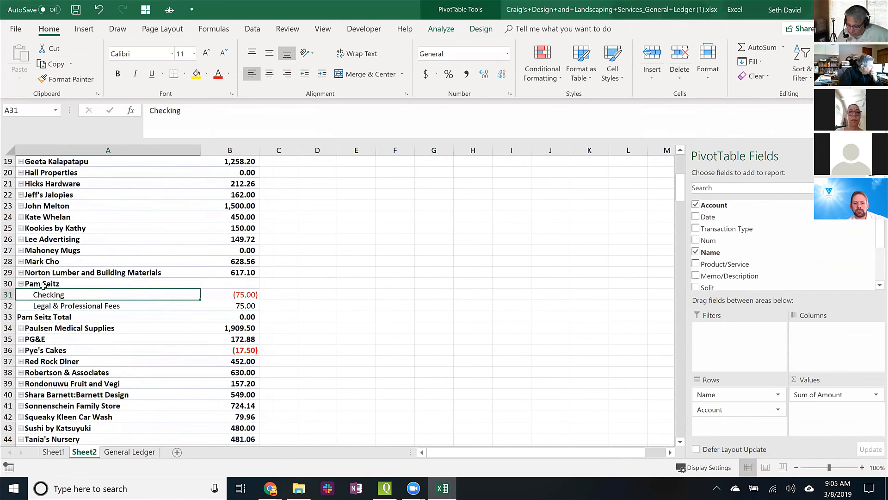
pyautogui.click(247, 298)
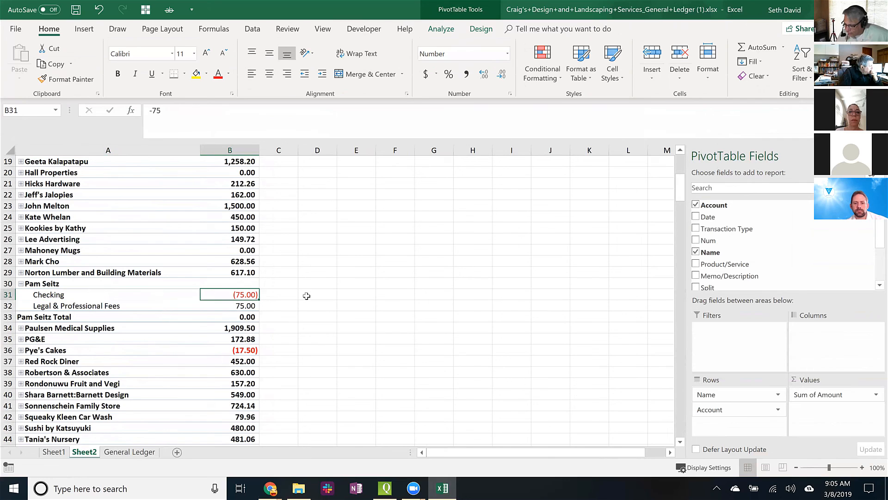
pyautogui.click(240, 304)
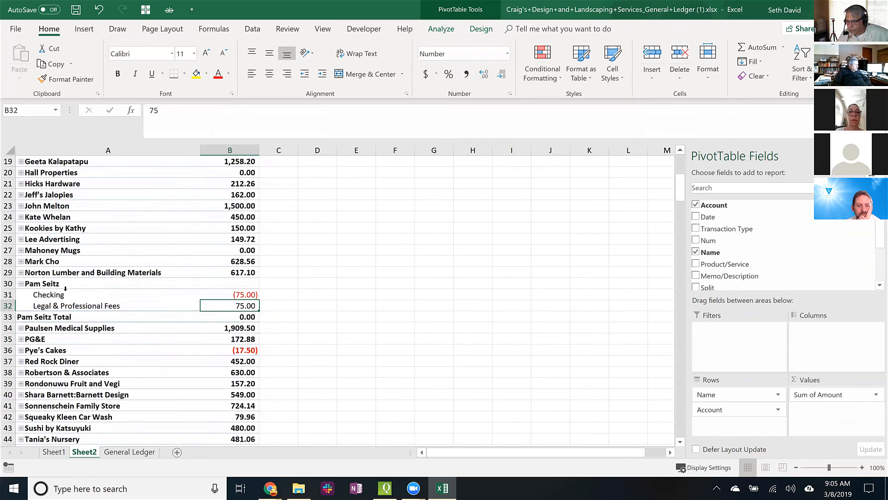
# Expand PG&E to show its accounts and select its Checking row
pyautogui.scroll(-1, 93, 320)
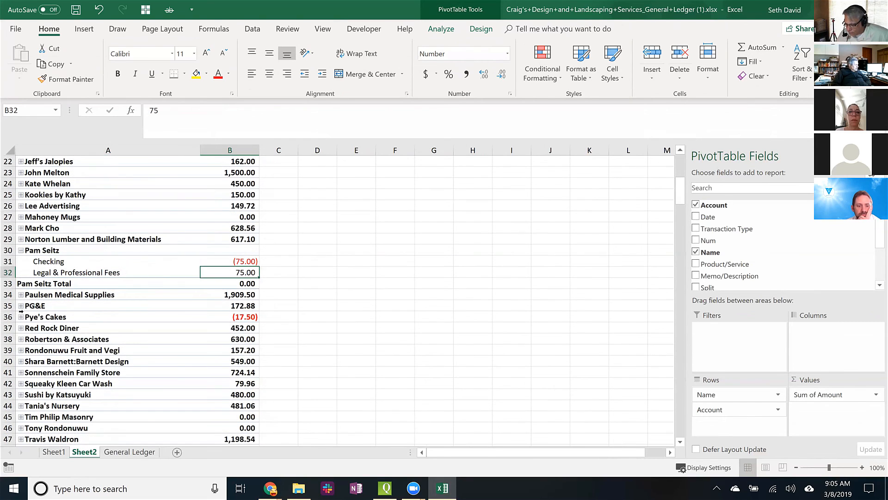
pyautogui.click(21, 306)
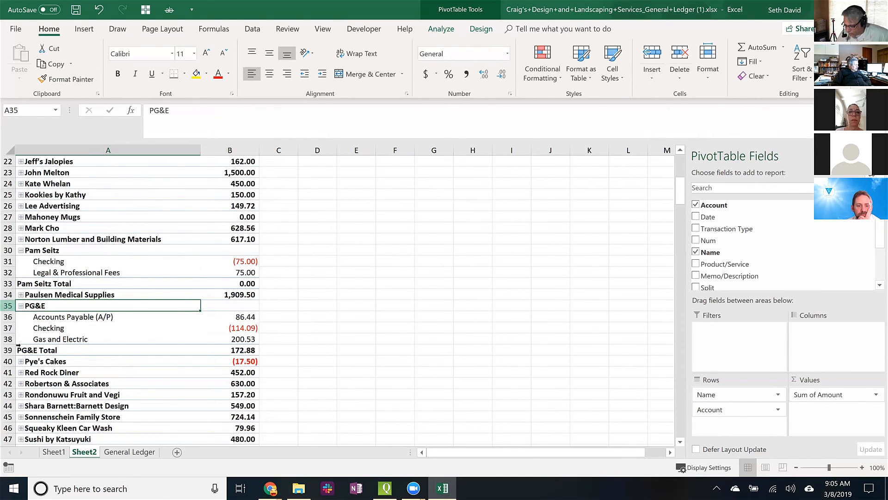
pyautogui.click(98, 332)
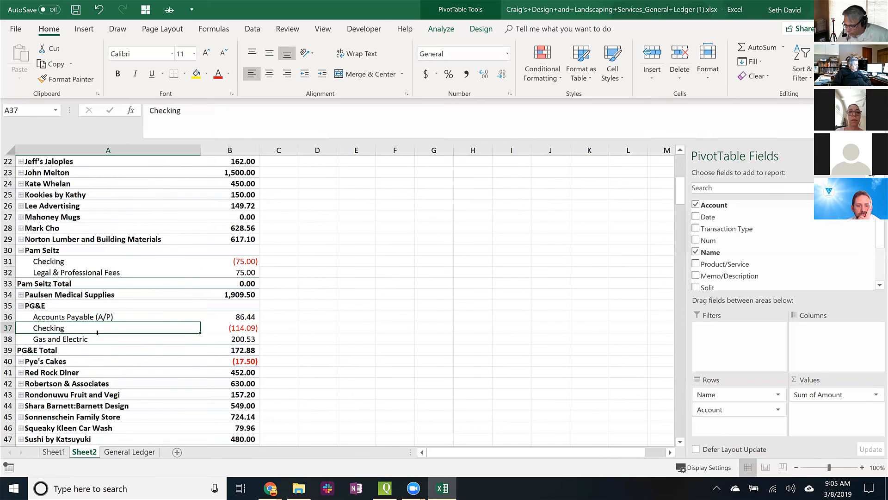
# Check PG&E's Checking, Accounts Payable (A/P) and Gas and Electric amounts in the PivotTable
pyautogui.click(251, 329)
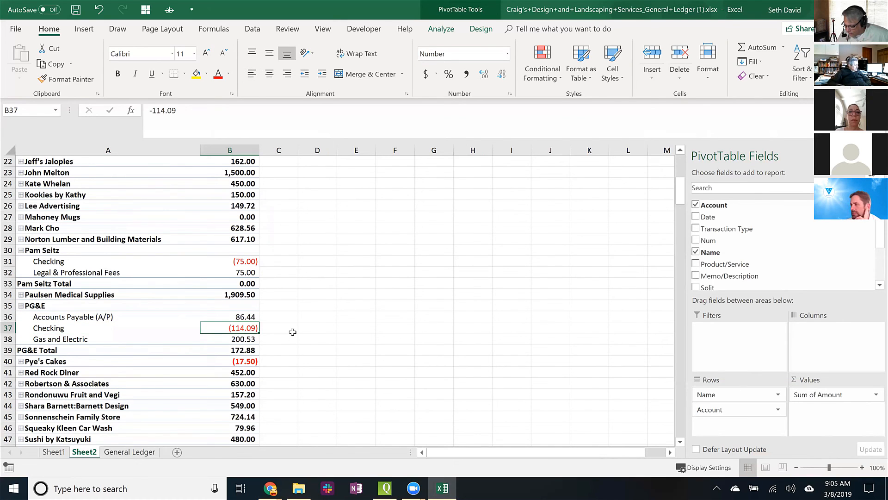
pyautogui.click(249, 316)
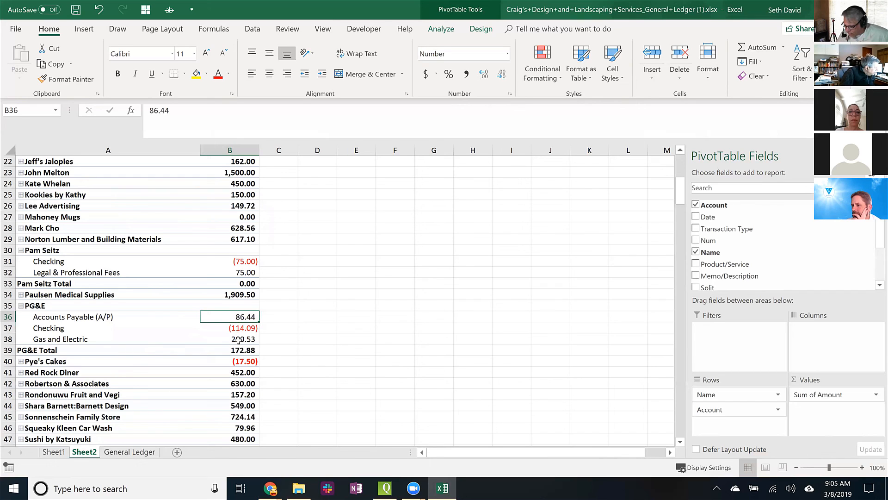
pyautogui.click(238, 339)
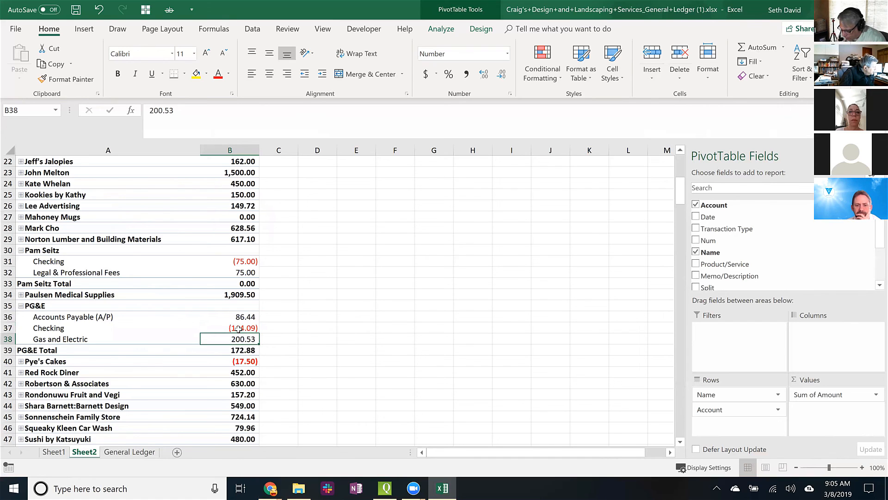
# Subtract PG&E's Accounts Payable (A/P) amount from its Gas and Electric amount in cell D37 as a check, and clear the cell
pyautogui.click(306, 330)
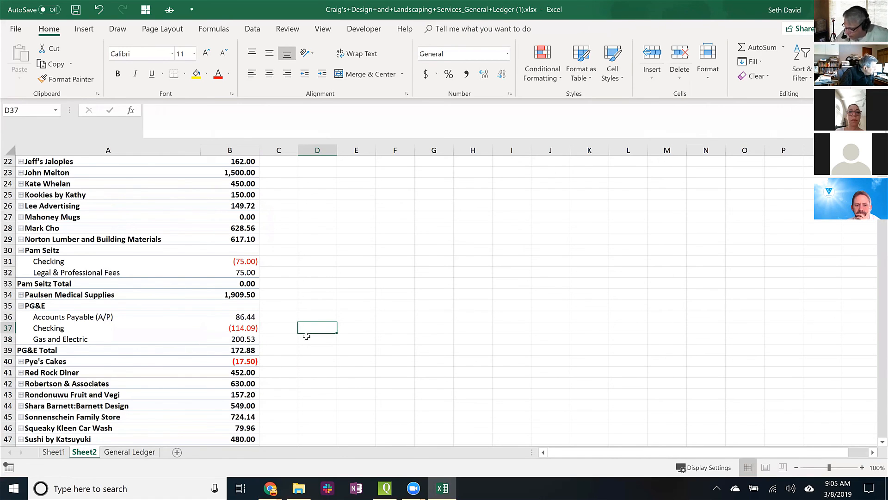
pyautogui.write('=')
pyautogui.press('Down')
pyautogui.press('Left')
pyautogui.press('Left')
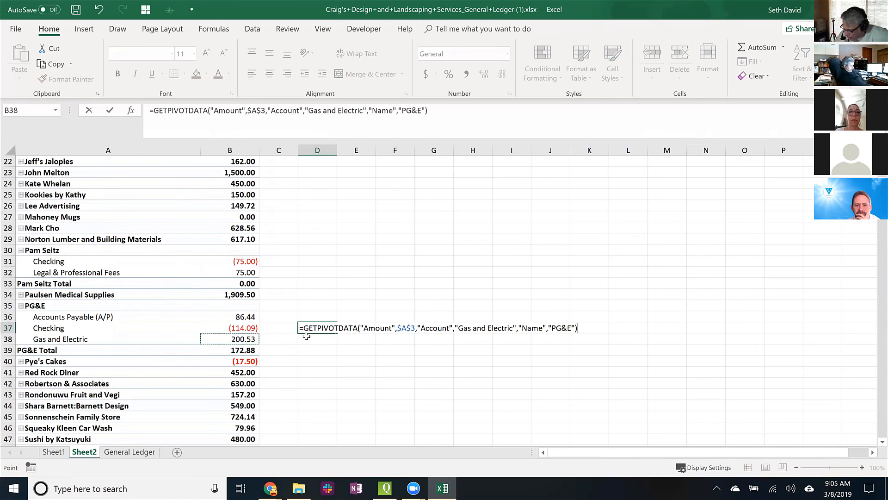
pyautogui.write('-')
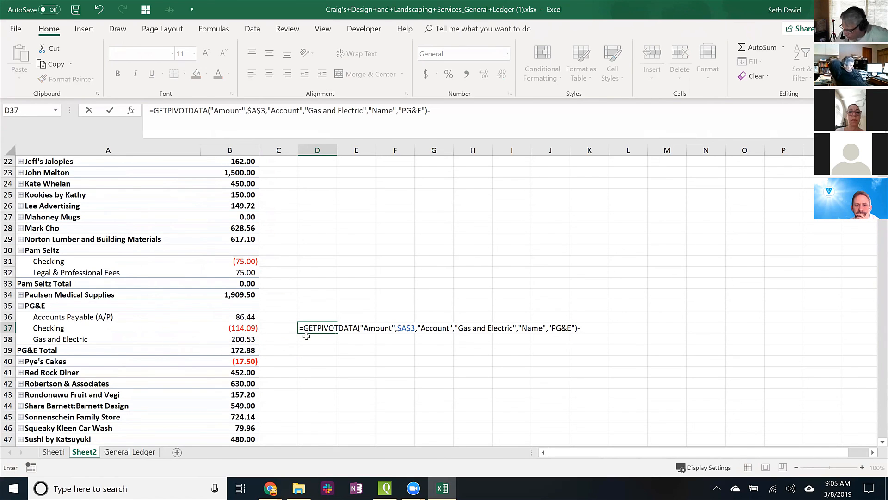
pyautogui.press('Up')
pyautogui.press('Up')
pyautogui.press('Left')
pyautogui.press('Down')
pyautogui.press('Left')
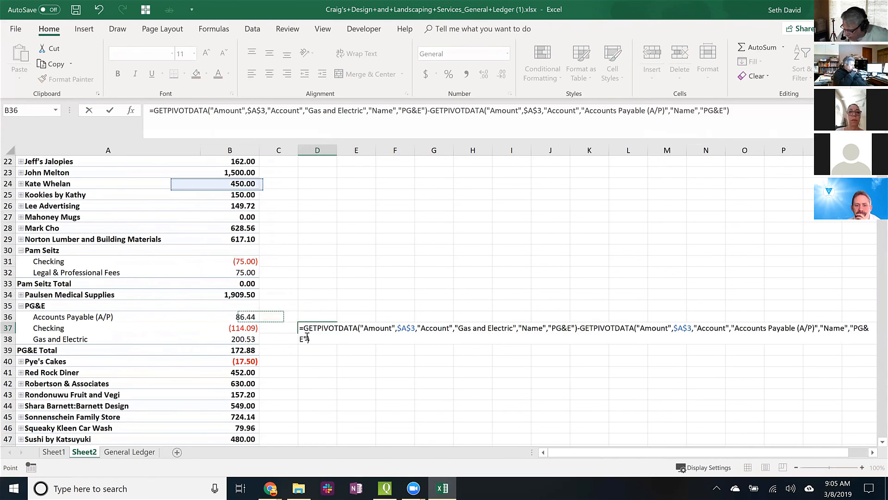
pyautogui.hotkey('ctrl', 'Return')
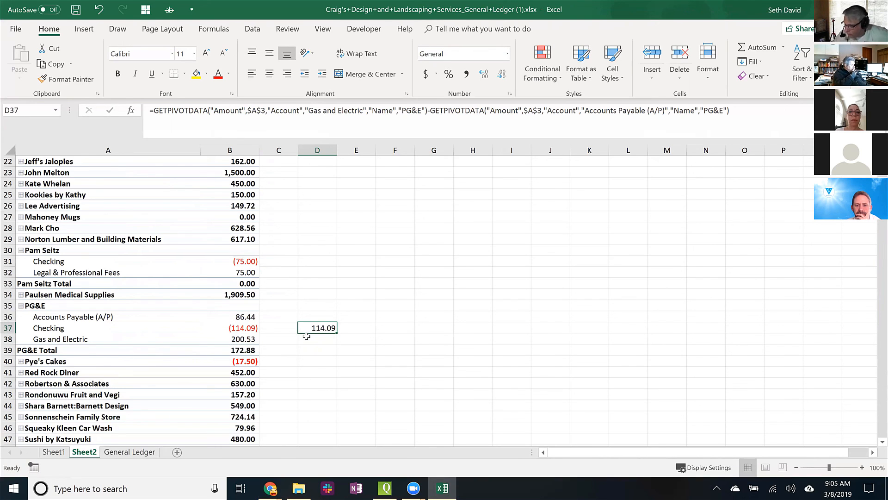
pyautogui.press('Delete')
pyautogui.press('Home')
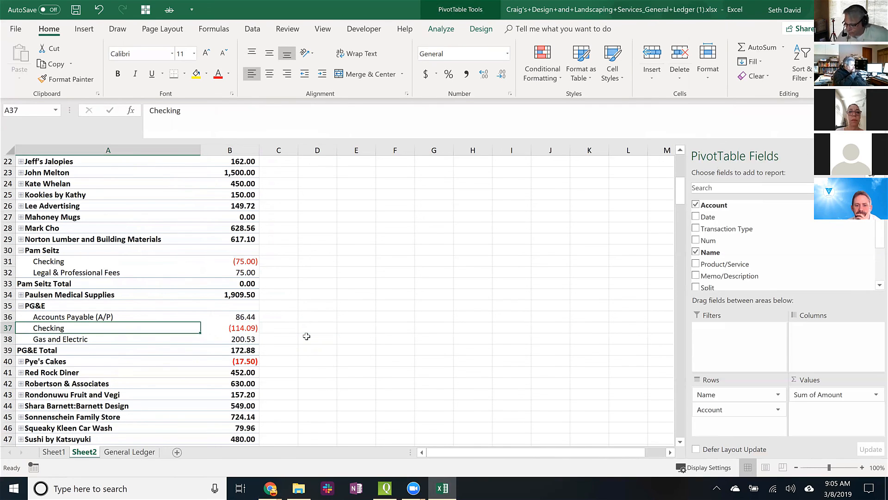
pyautogui.scroll(-3, 136, 355)
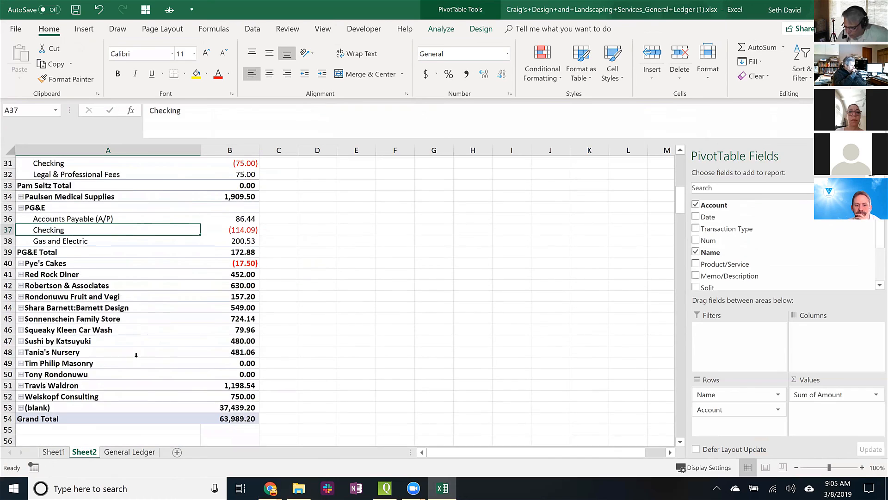
pyautogui.scroll(-1, 137, 355)
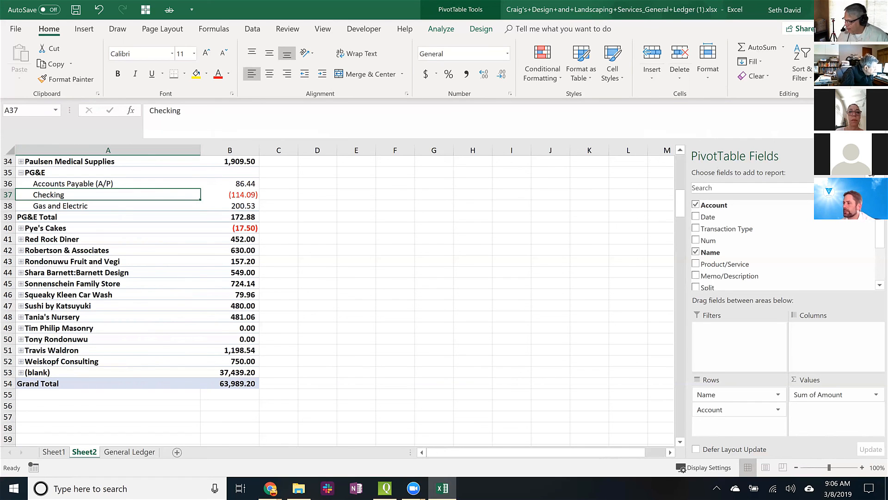
# Switch to QuickBooks Online in the browser and open the Export Data tool, giving "It's a backup" as the export reason
pyautogui.hotkey('alt', 'Tab')
pyautogui.click(794, 73)
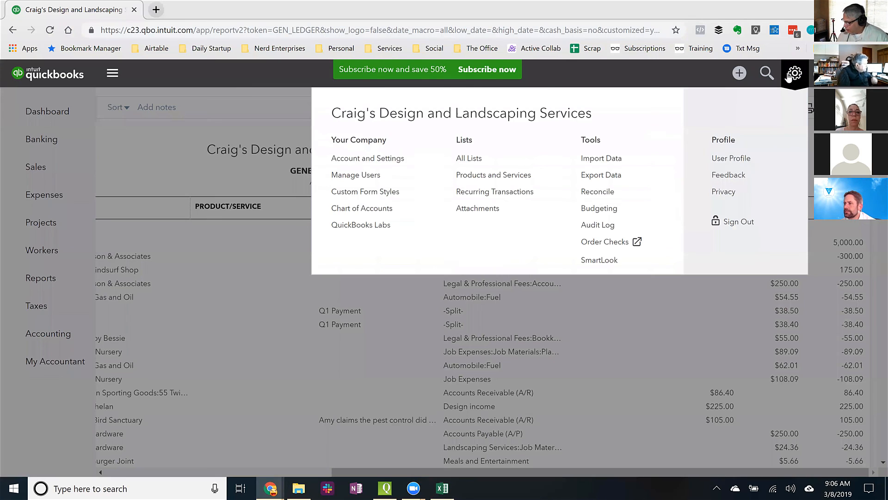
pyautogui.click(594, 177)
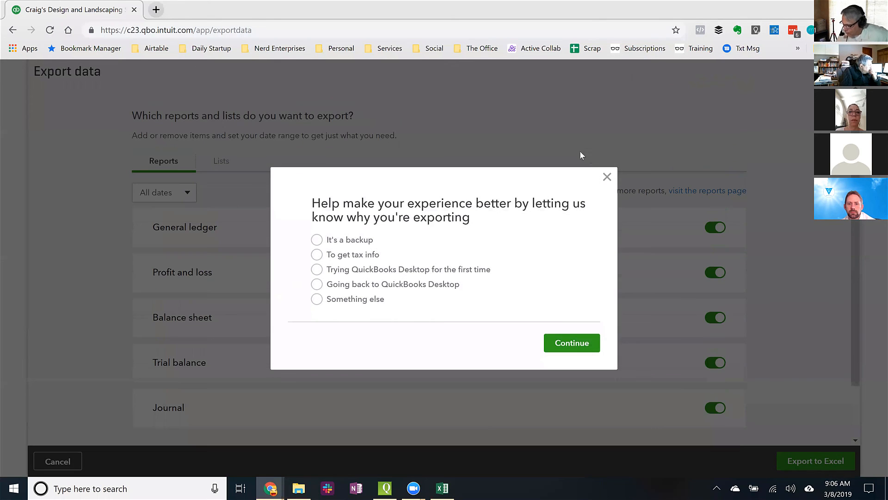
pyautogui.click(317, 240)
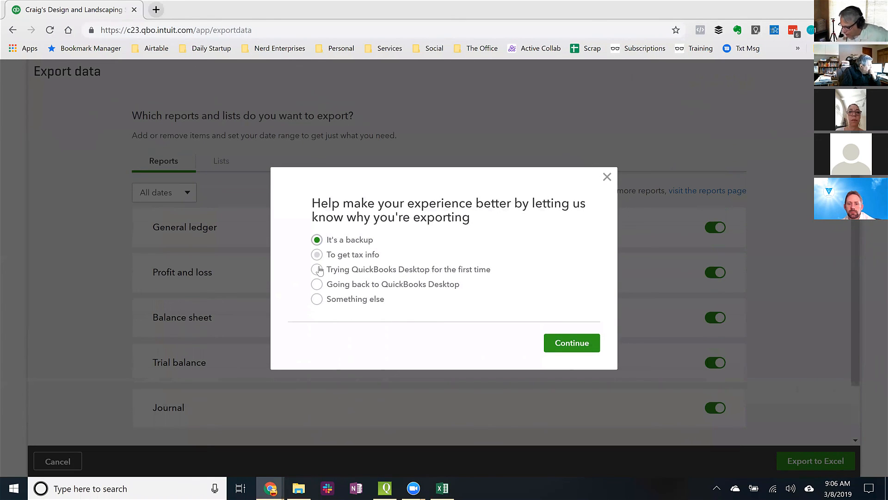
pyautogui.click(576, 343)
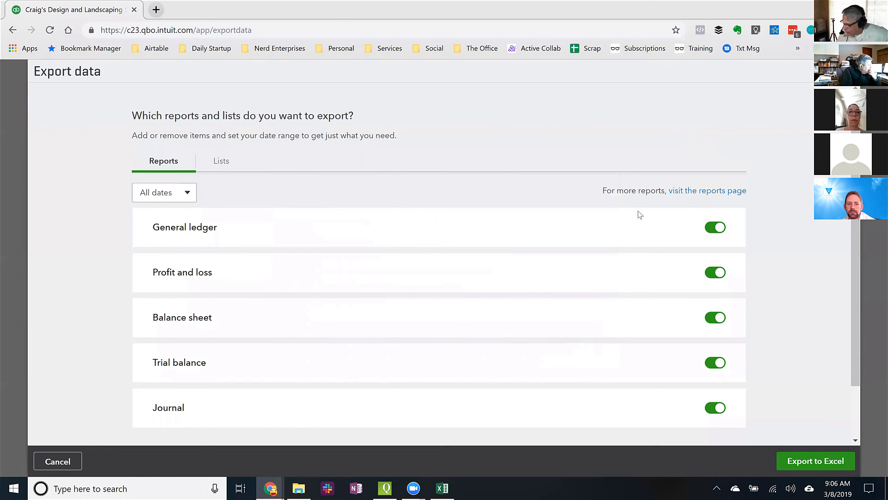
# Review the exportable reports and the date range choices, and leave the data export without exporting
pyautogui.scroll(-1, 543, 200)
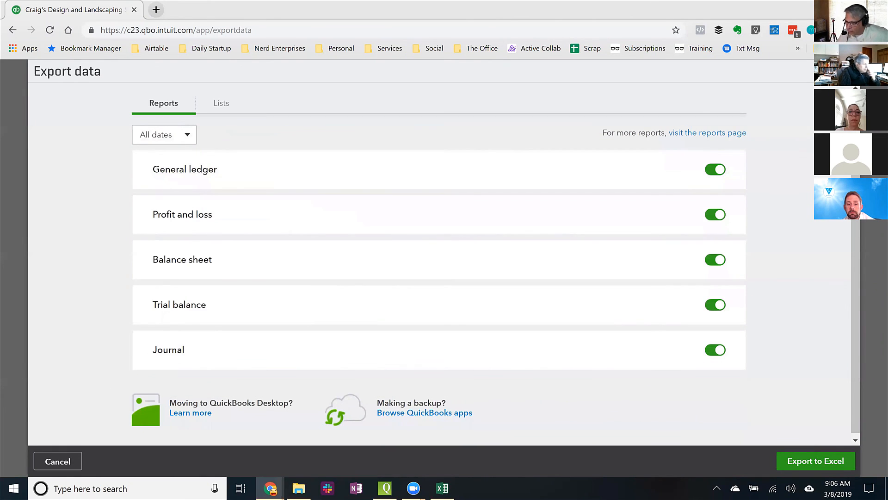
pyautogui.click(187, 135)
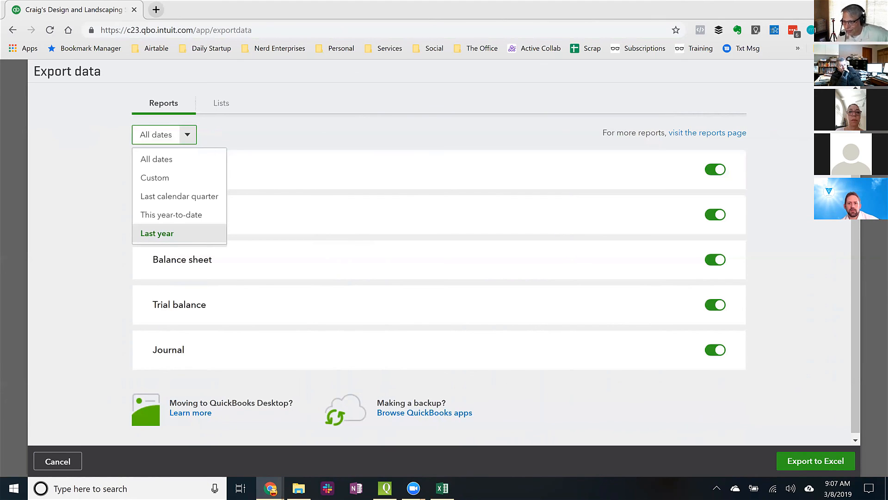
pyautogui.click(58, 461)
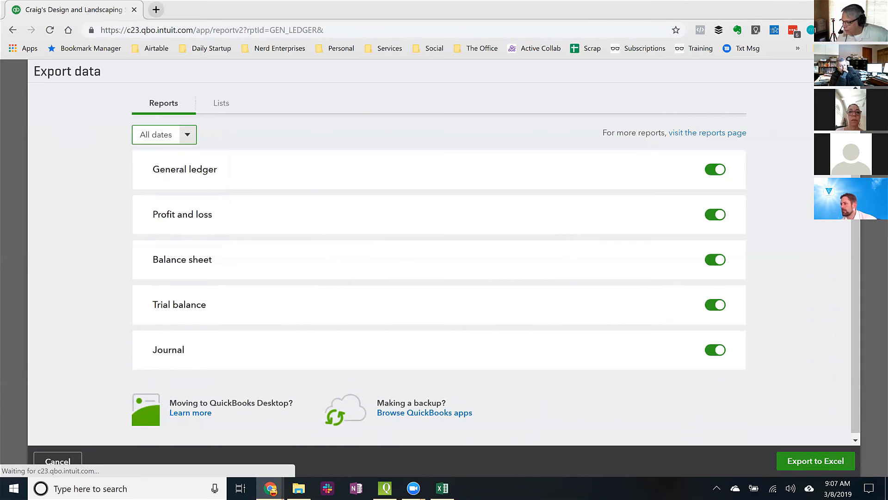
pyautogui.scroll(-3, 257, 147)
pyautogui.scroll(3, 257, 147)
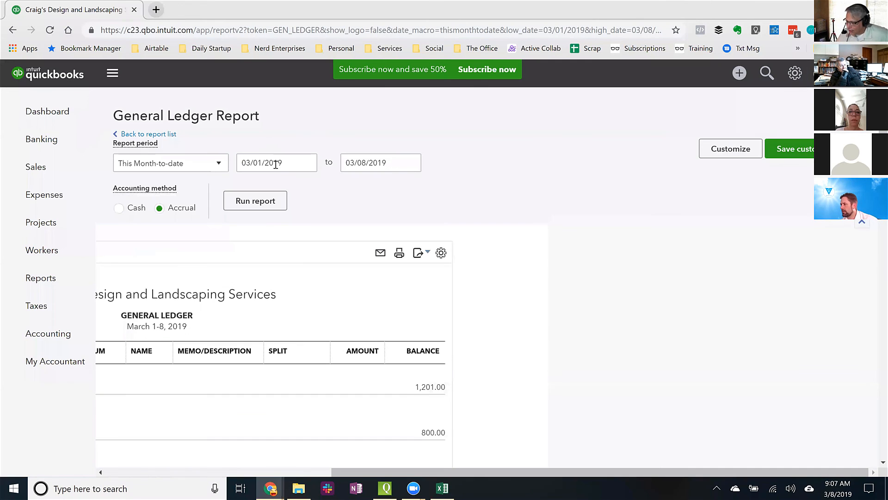